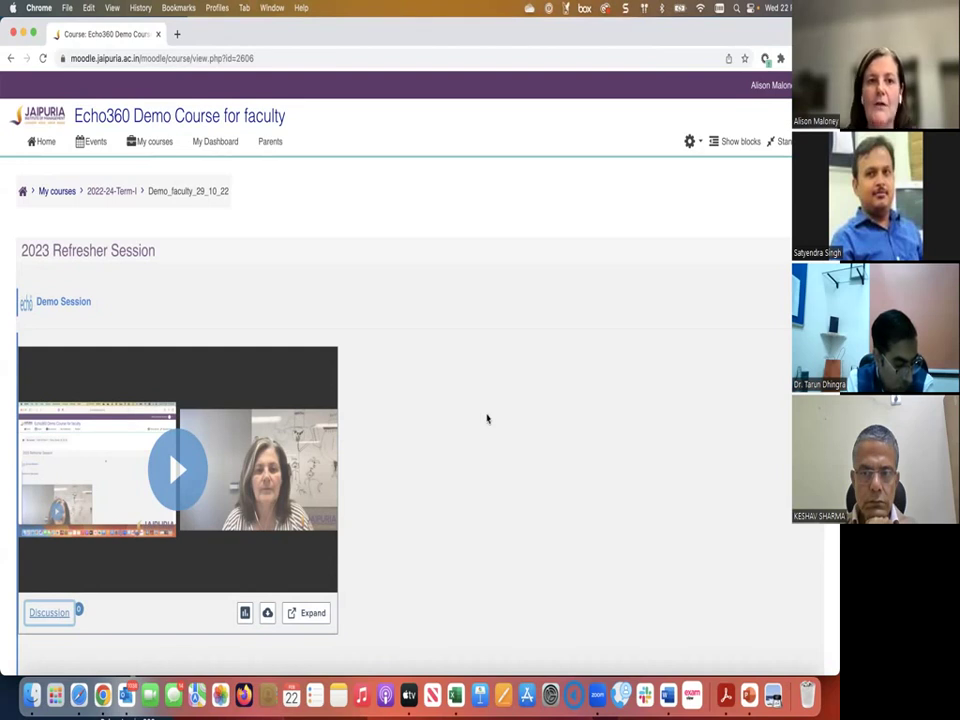
Step: Switch to the student's course page in Safari and play the Welcome and General Instructions video from about 0:15 to its embedded question
{"action": "mouse_move", "coordinate": [291, 540]}
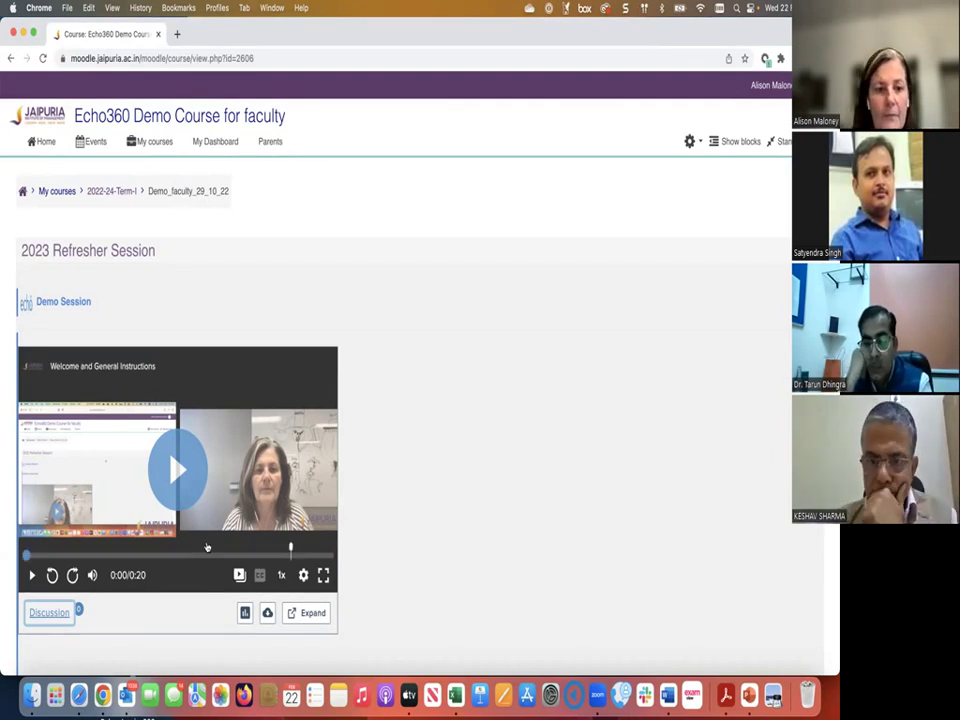
{"action": "left_click", "coordinate": [79, 694]}
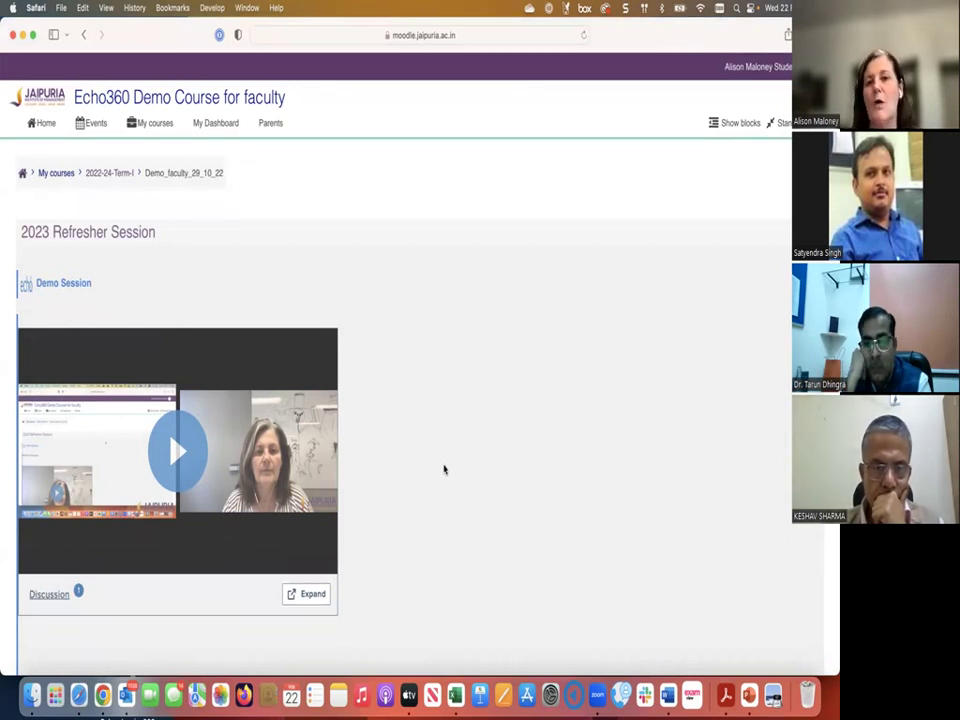
{"action": "mouse_move", "coordinate": [120, 515]}
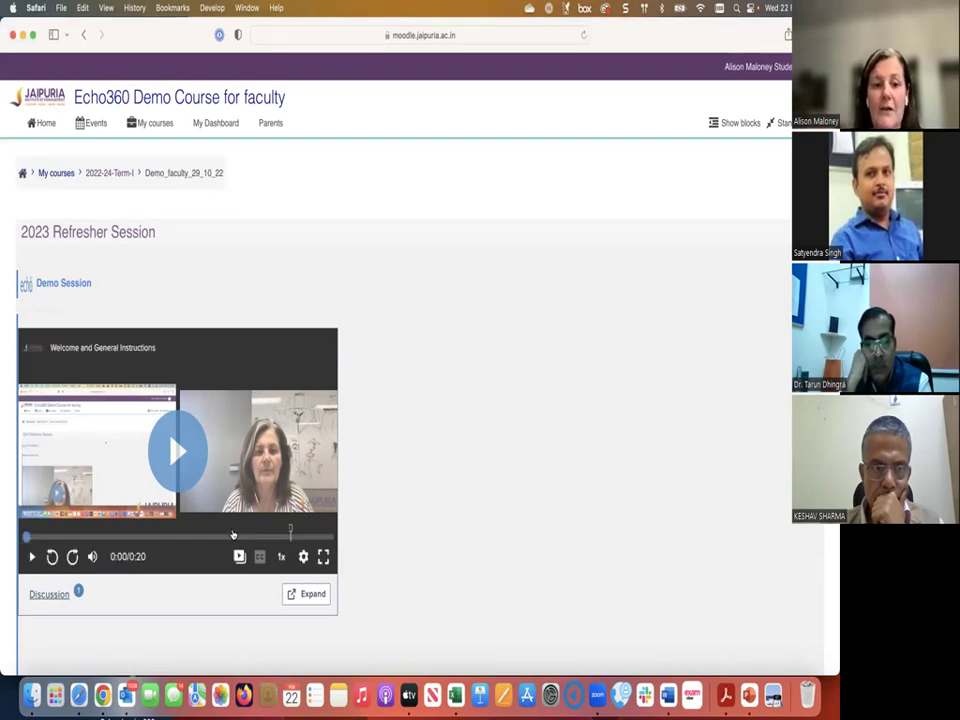
{"action": "left_click", "coordinate": [278, 538]}
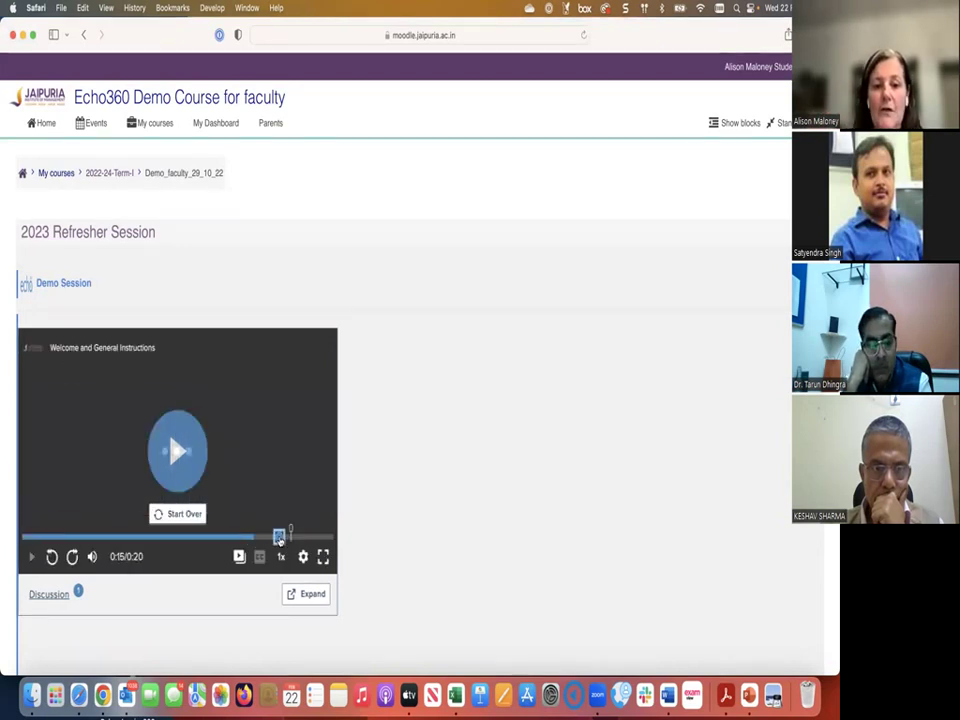
{"action": "left_click", "coordinate": [32, 557]}
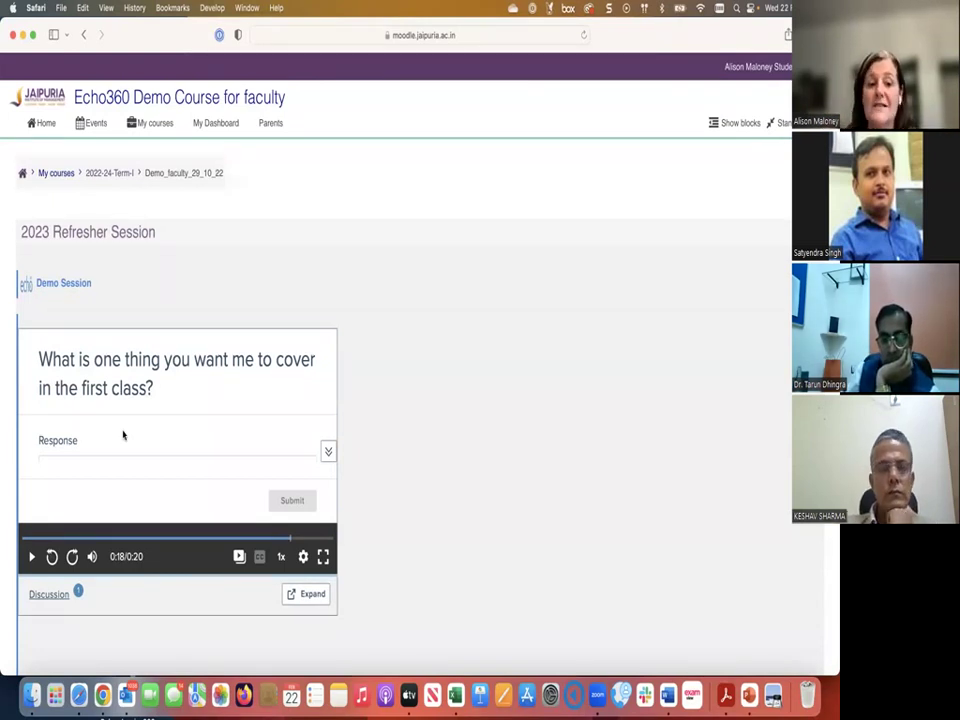
Step: View the welcome video's discussion, return to the course page and rewind the video to 0:01
{"action": "left_click", "coordinate": [49, 595]}
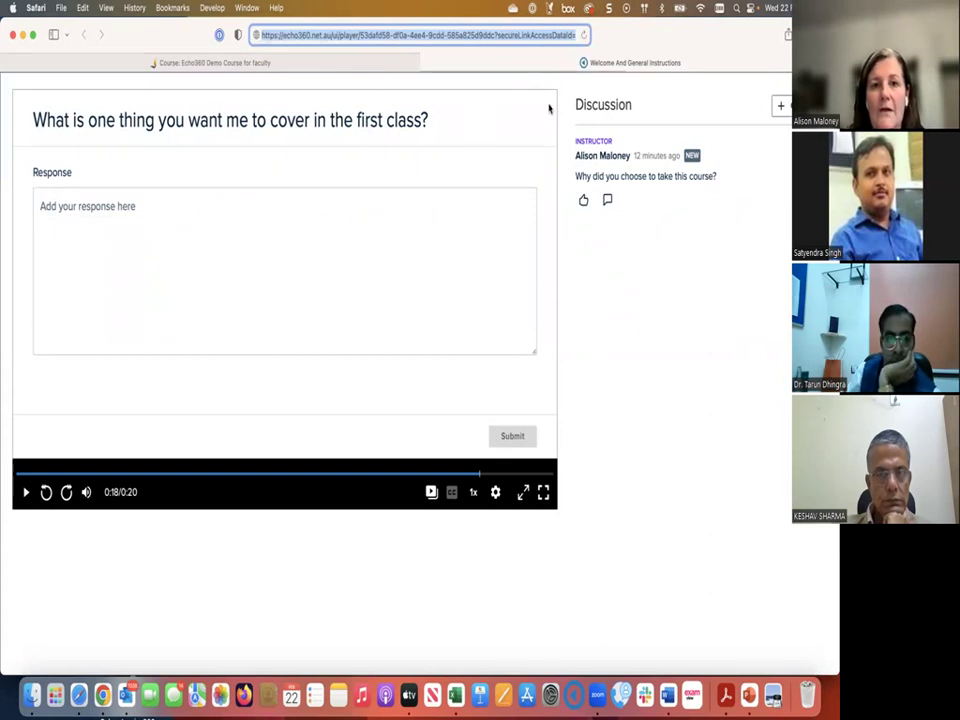
{"action": "left_click", "coordinate": [426, 64]}
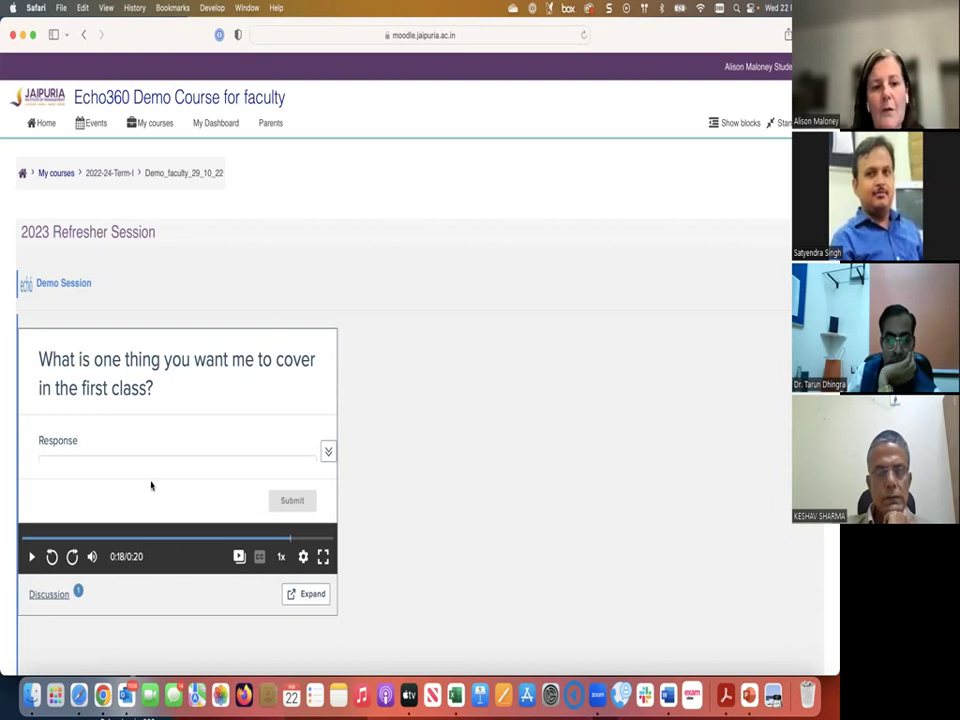
{"action": "left_click", "coordinate": [52, 538]}
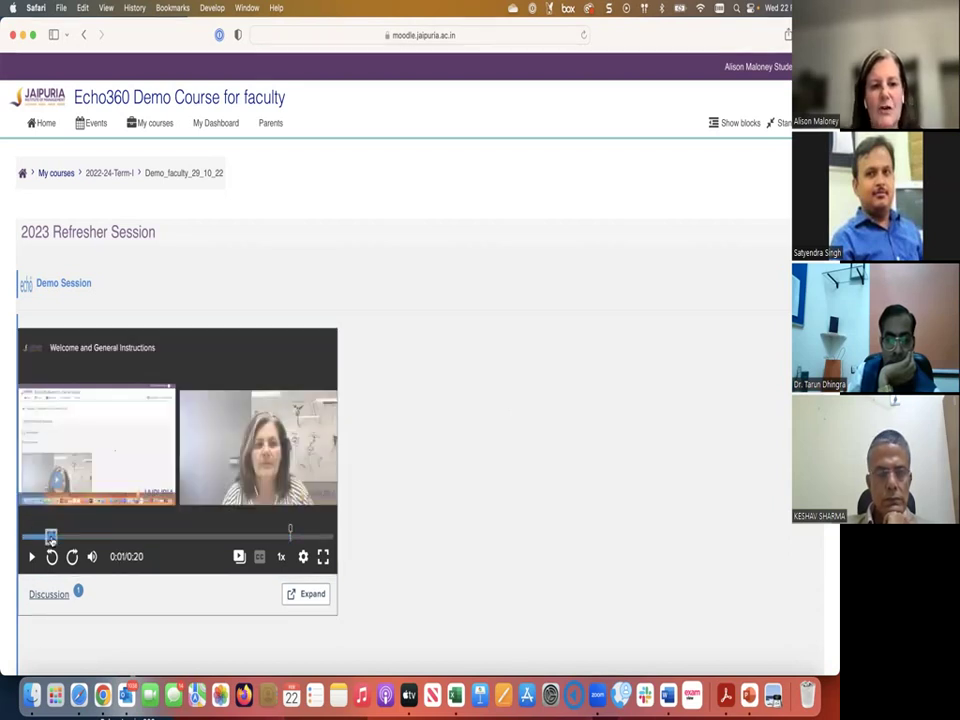
Step: Open the Demo Session and display the Week 2 slide presentation
{"action": "left_click", "coordinate": [45, 286]}
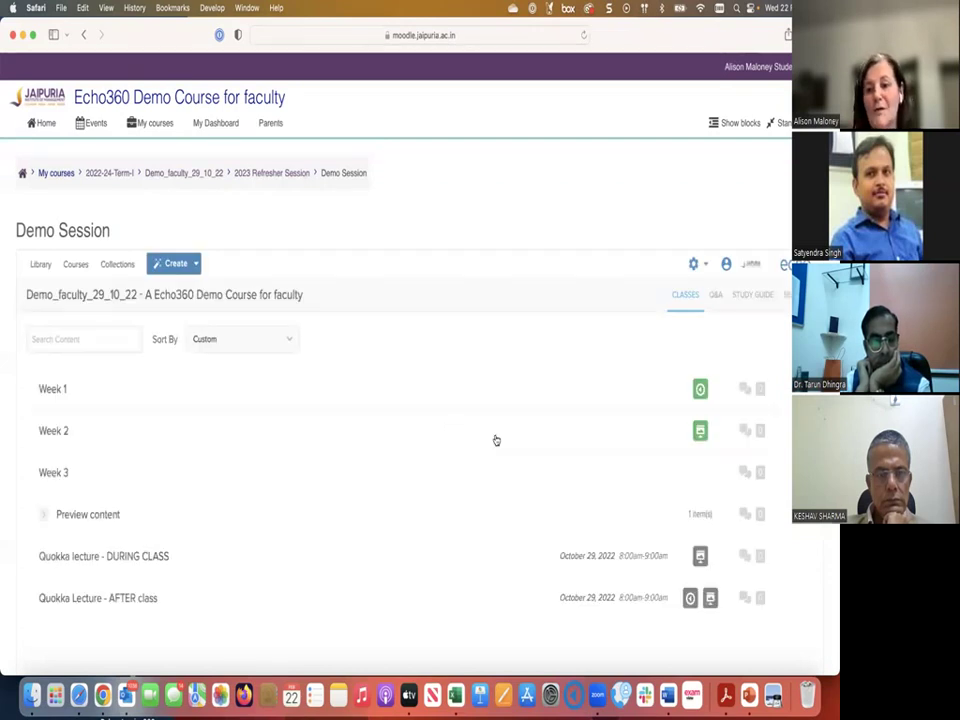
{"action": "scroll", "coordinate": [496, 440], "scroll_direction": "down", "scroll_amount": 2}
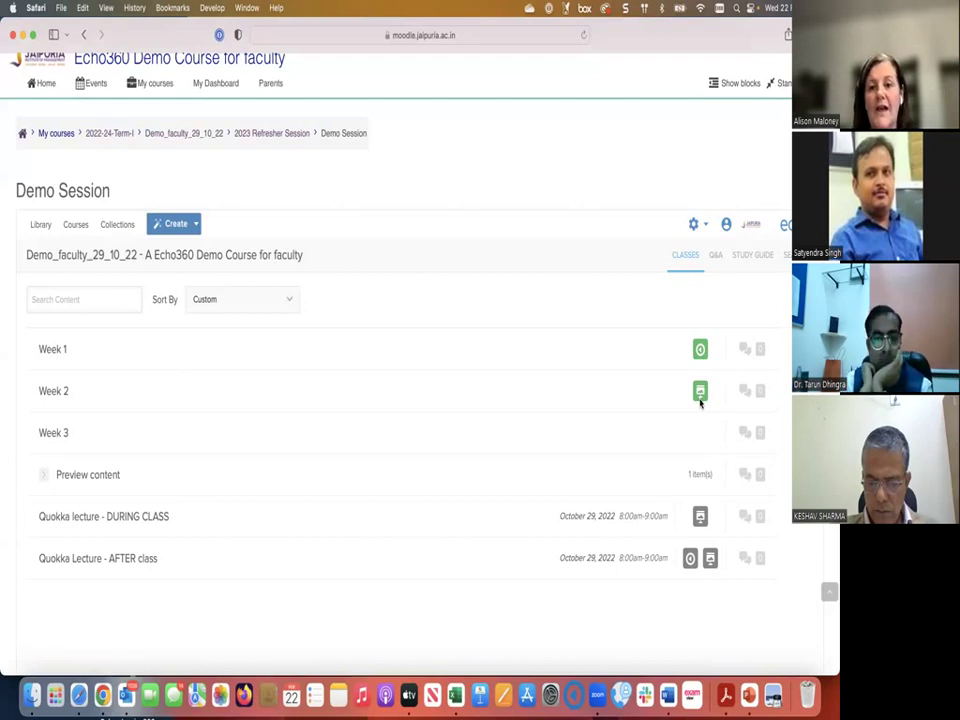
{"action": "left_click", "coordinate": [535, 402]}
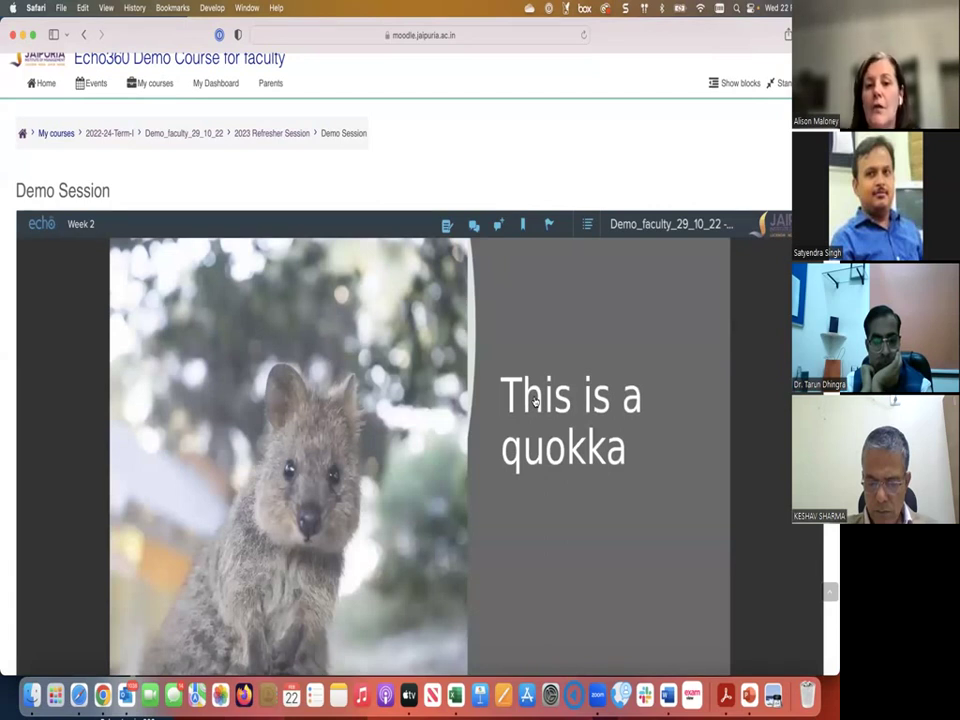
Step: Add the study note "I can take notes" on slide 1 and "here is another" on slide 2
{"action": "left_click", "coordinate": [447, 226]}
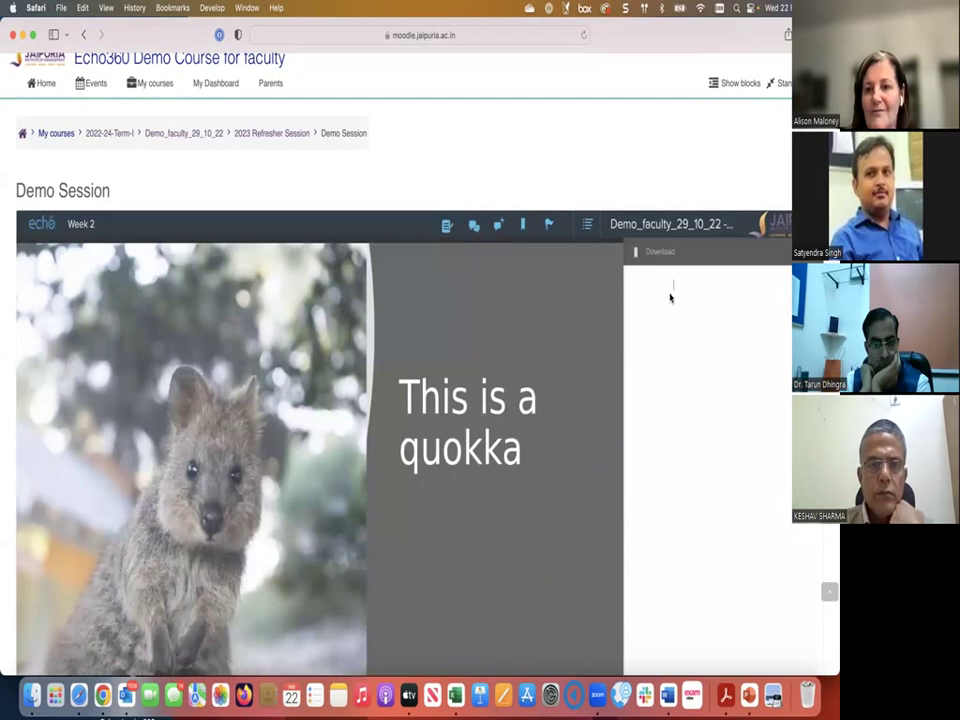
{"action": "type", "text": "I can take notes"}
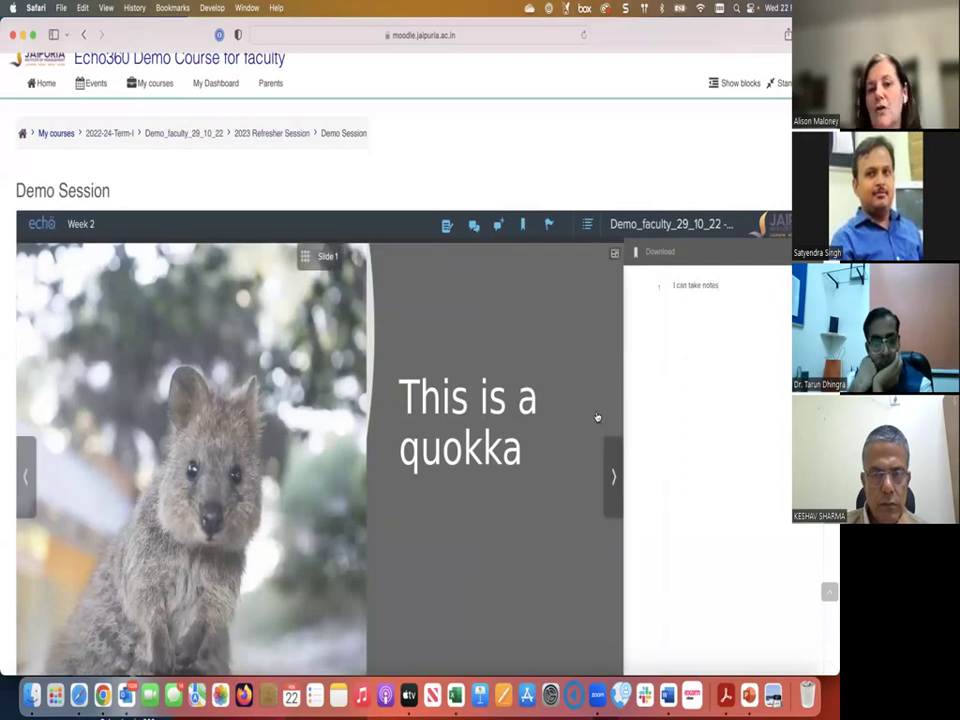
{"action": "left_click", "coordinate": [613, 476]}
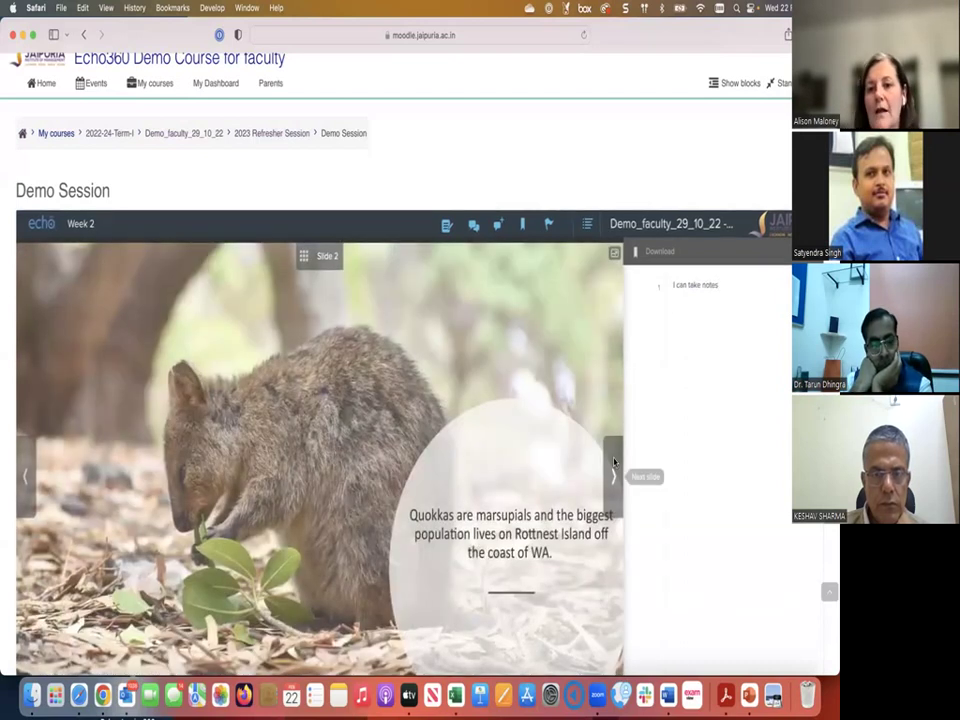
{"action": "left_click", "coordinate": [732, 288]}
{"action": "type", "text": "here is another"}
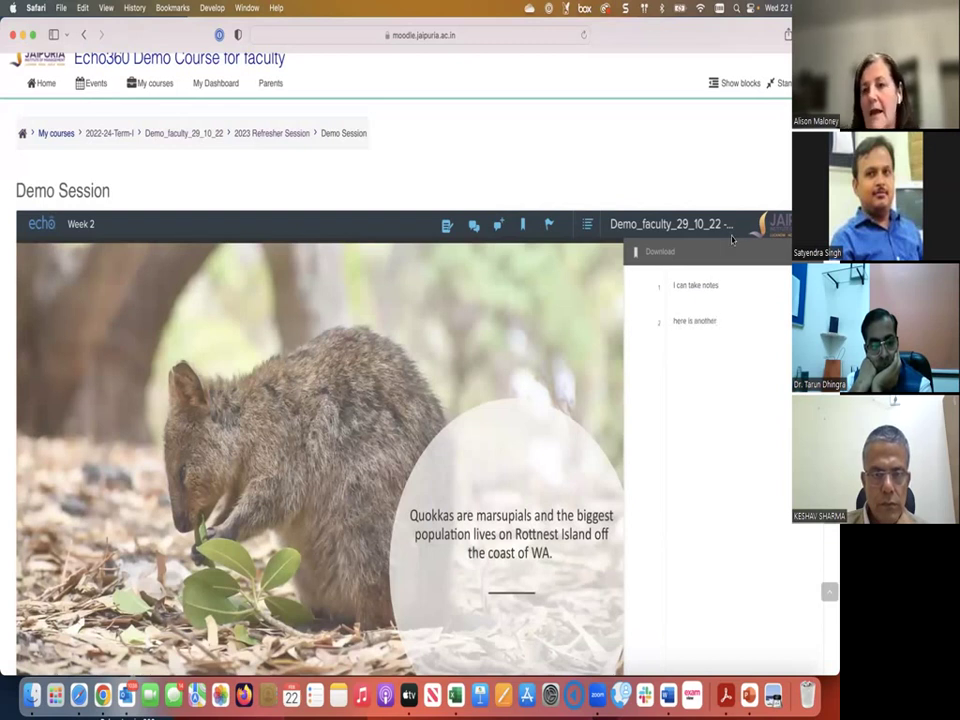
Step: Use the notes' slide references to visit slide 1 and return to slide 2, and bookmark slide 2
{"action": "left_click", "coordinate": [659, 289]}
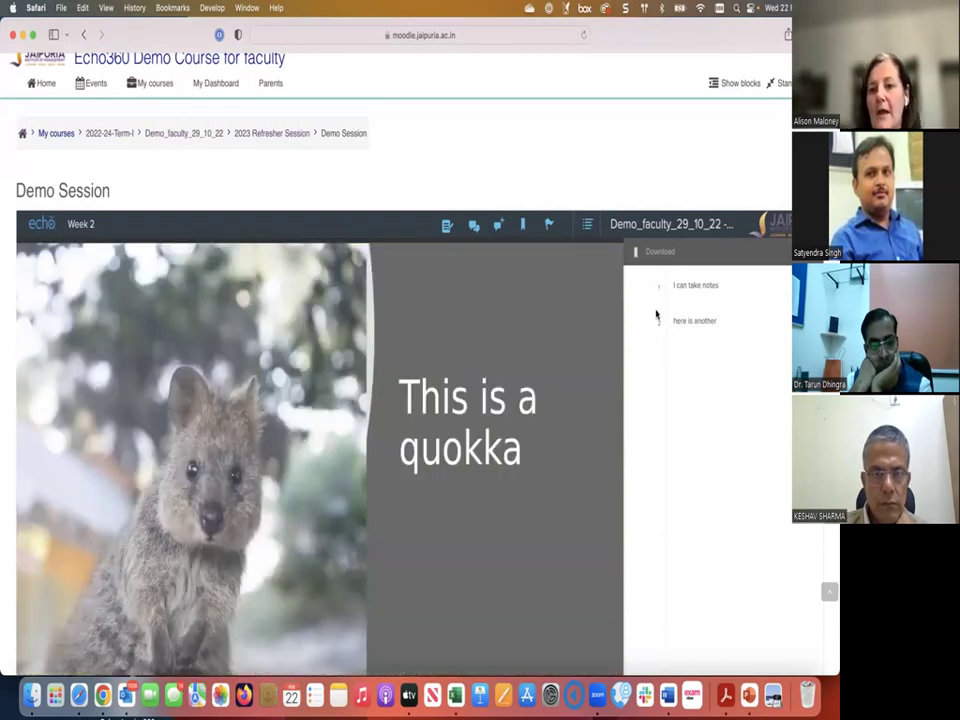
{"action": "left_click", "coordinate": [657, 325]}
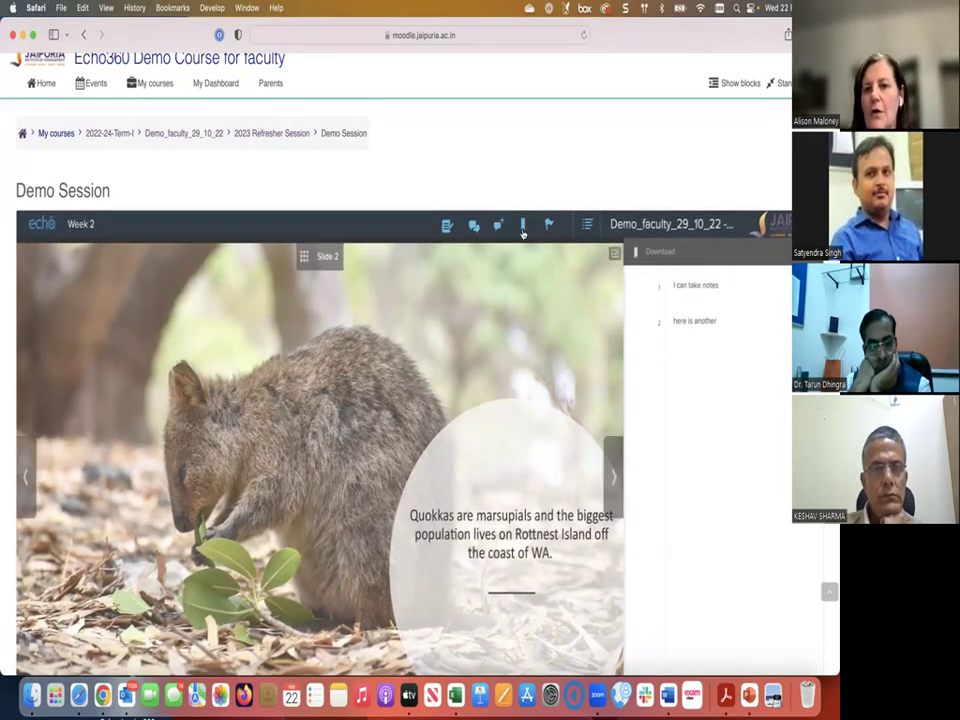
{"action": "left_click", "coordinate": [522, 227]}
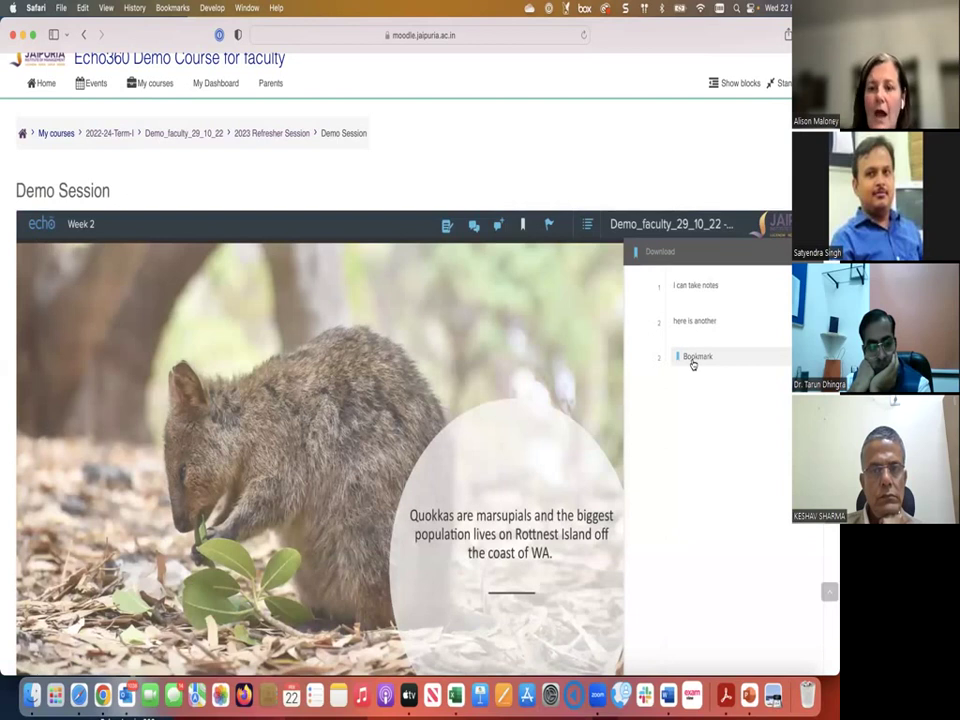
Step: Leave the Week 2 presentation and return to the course's class list
{"action": "scroll", "coordinate": [476, 476], "scroll_direction": "down", "scroll_amount": 2}
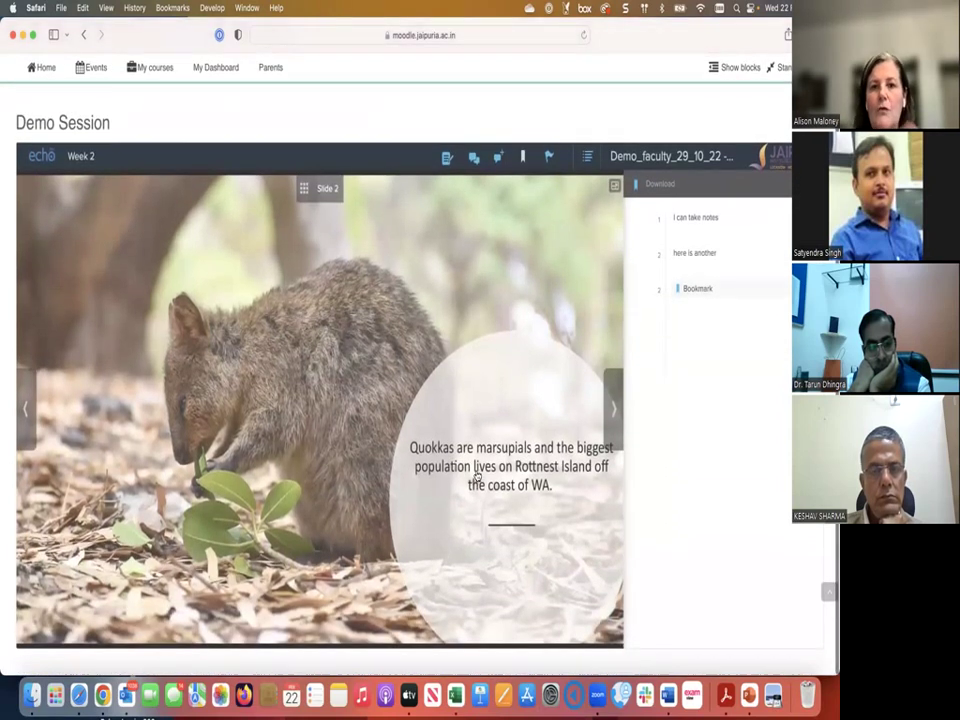
{"action": "scroll", "coordinate": [476, 476], "scroll_direction": "up", "scroll_amount": 2}
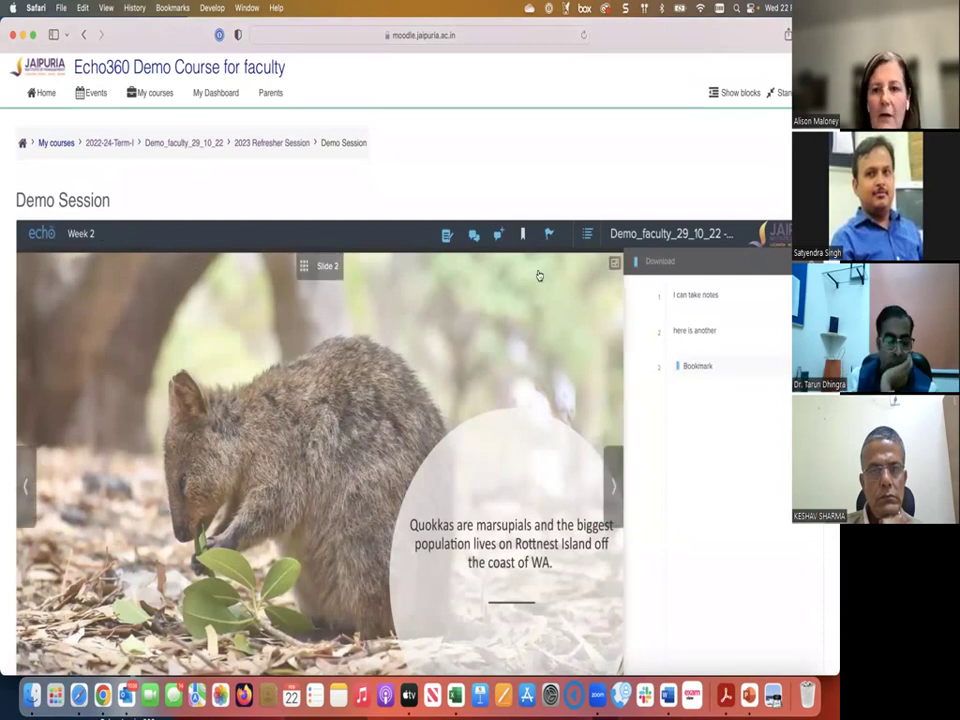
{"action": "left_click", "coordinate": [632, 238]}
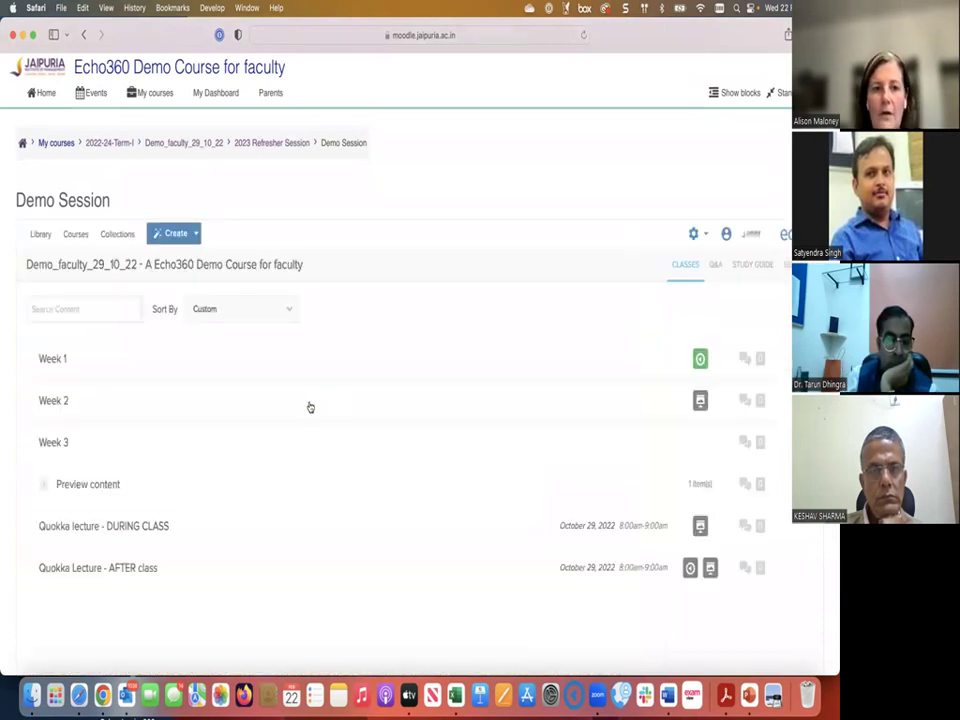
{"action": "scroll", "coordinate": [309, 407], "scroll_direction": "down", "scroll_amount": 2}
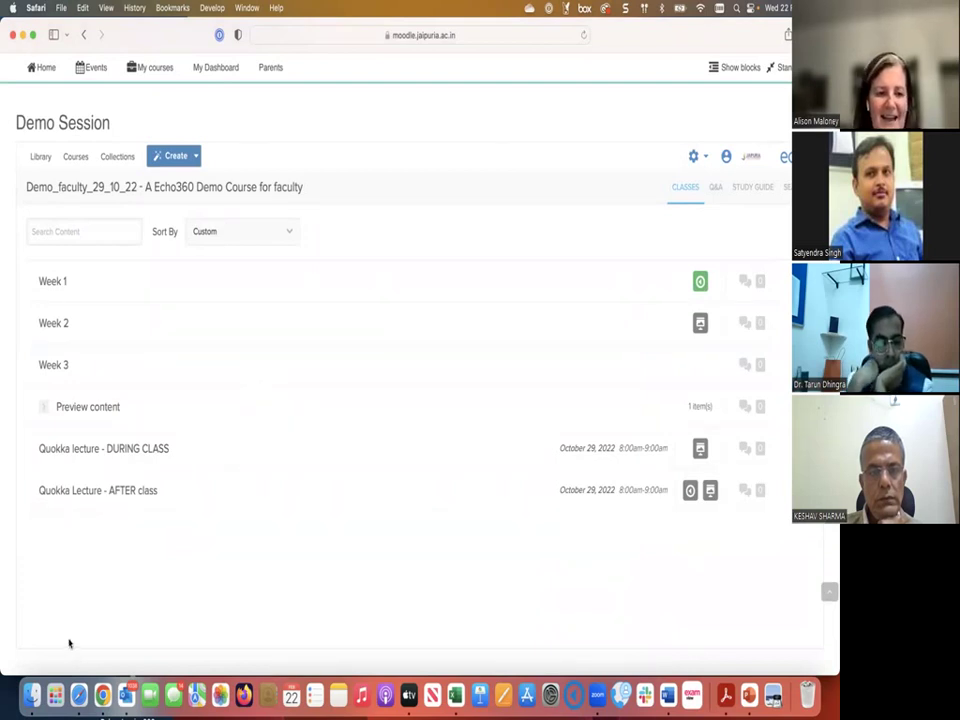
Step: Switch to the instructor's view in Chrome and open the Demo Session's Week 1 video for editing, accepting that all published versions are affected
{"action": "left_click", "coordinate": [103, 696]}
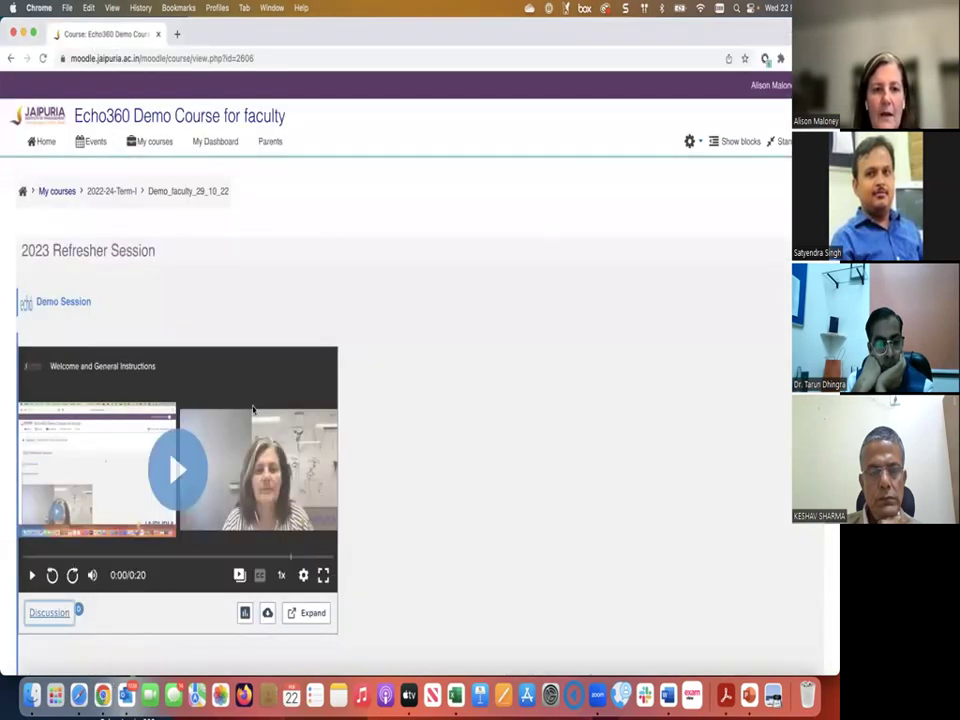
{"action": "left_click", "coordinate": [44, 306]}
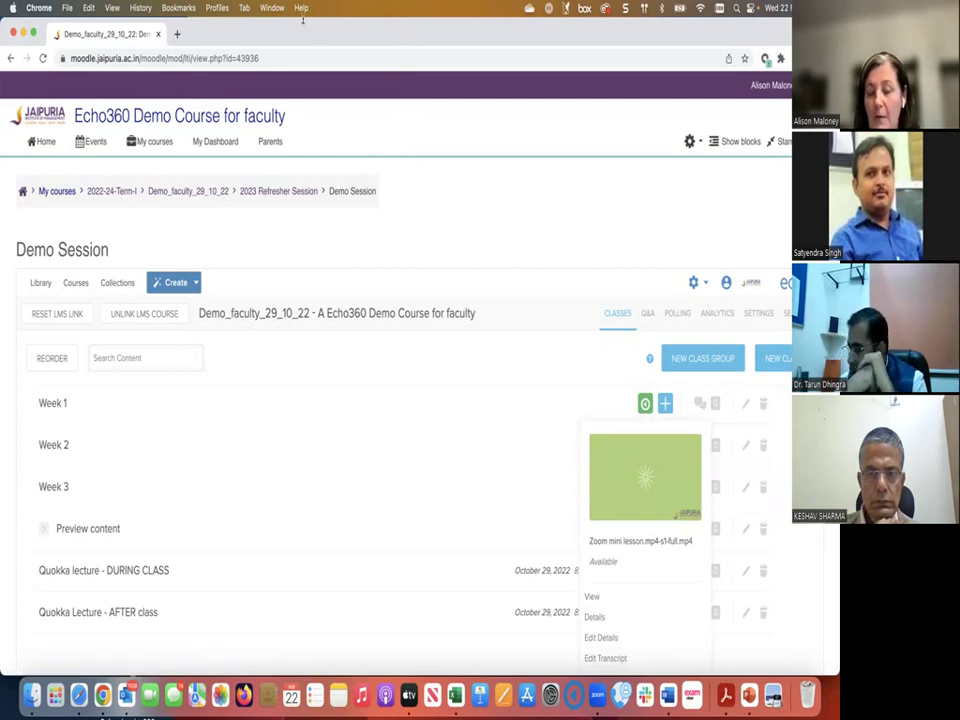
{"action": "scroll", "coordinate": [540, 499], "scroll_direction": "down", "scroll_amount": 3}
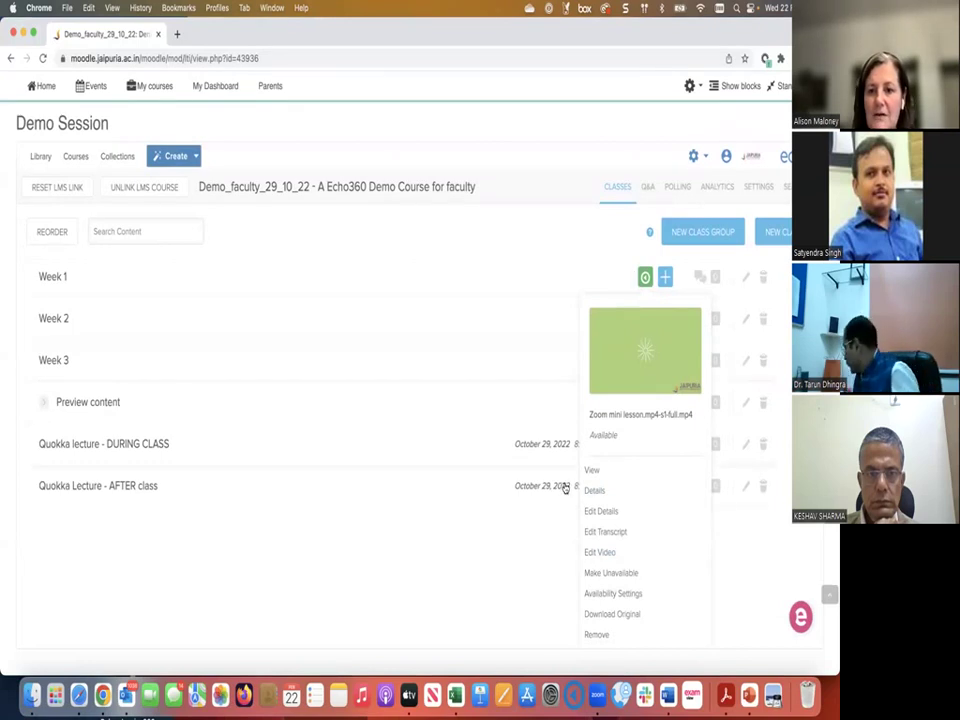
{"action": "left_click", "coordinate": [588, 555]}
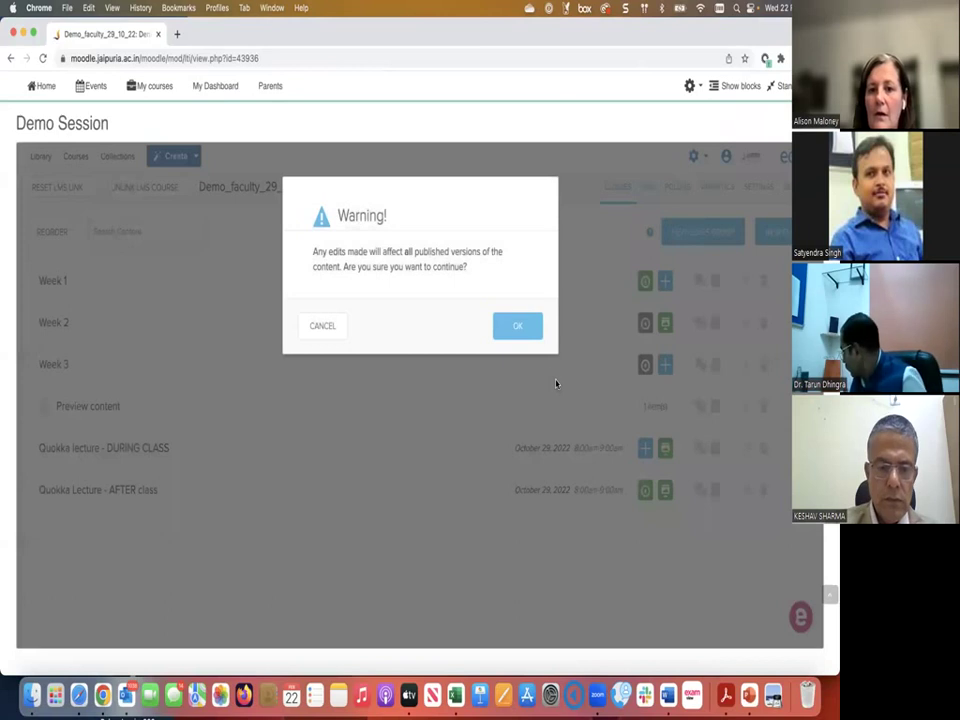
{"action": "left_click", "coordinate": [518, 328]}
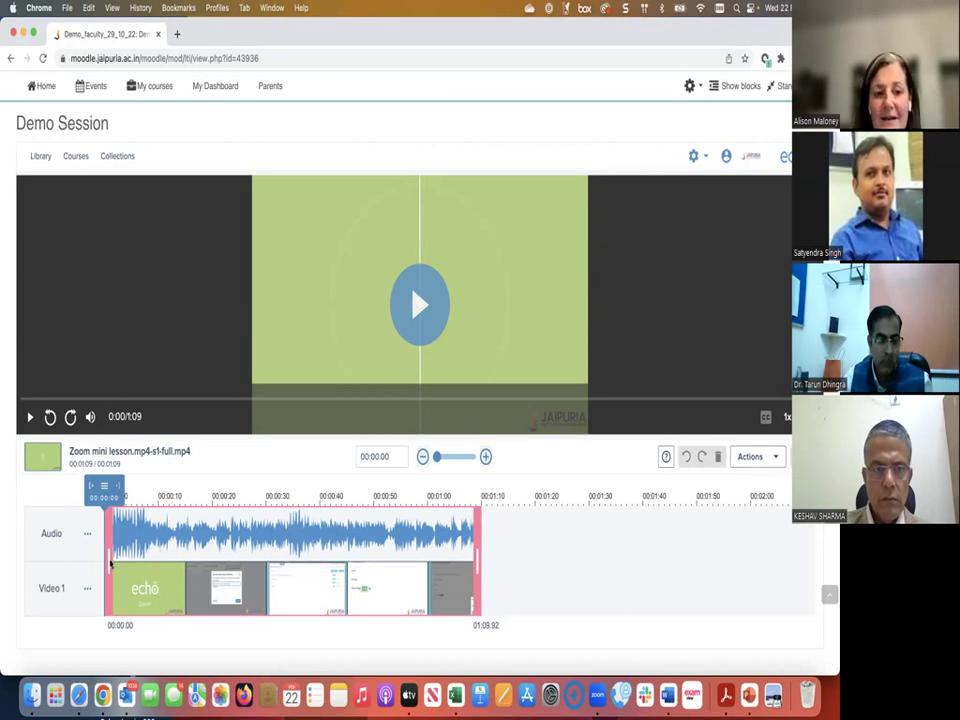
Step: Trim the Zoom mini lesson video to start at about 00:13.18 and end at about 01:02.32
{"action": "left_click_drag", "start_coordinate": [109, 565], "coordinate": [178, 565]}
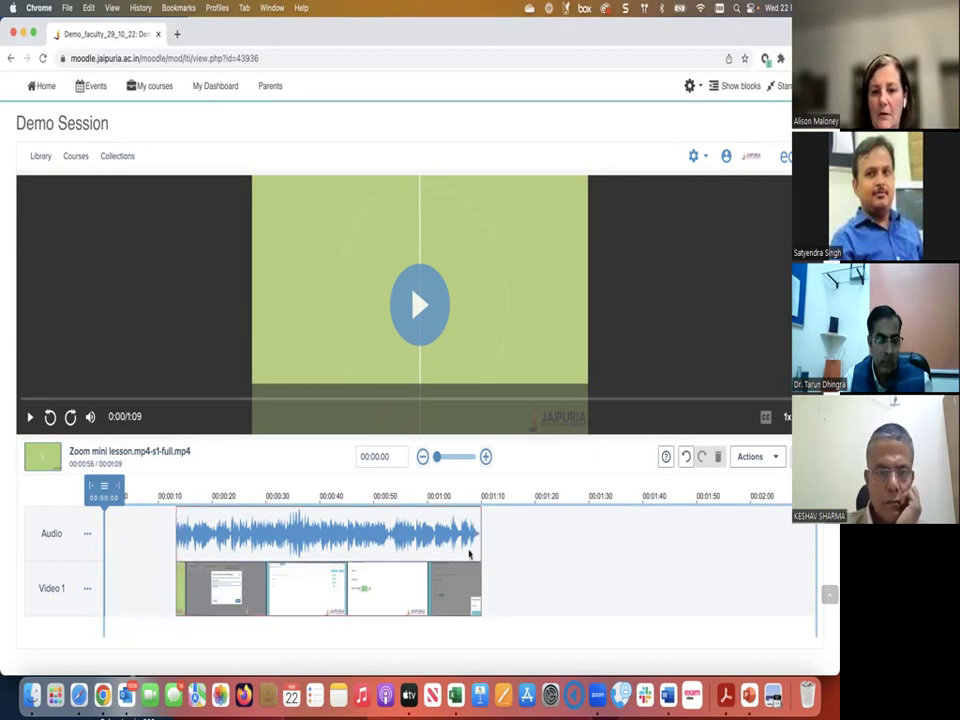
{"action": "left_click", "coordinate": [446, 553]}
{"action": "left_click_drag", "start_coordinate": [478, 558], "coordinate": [441, 562]}
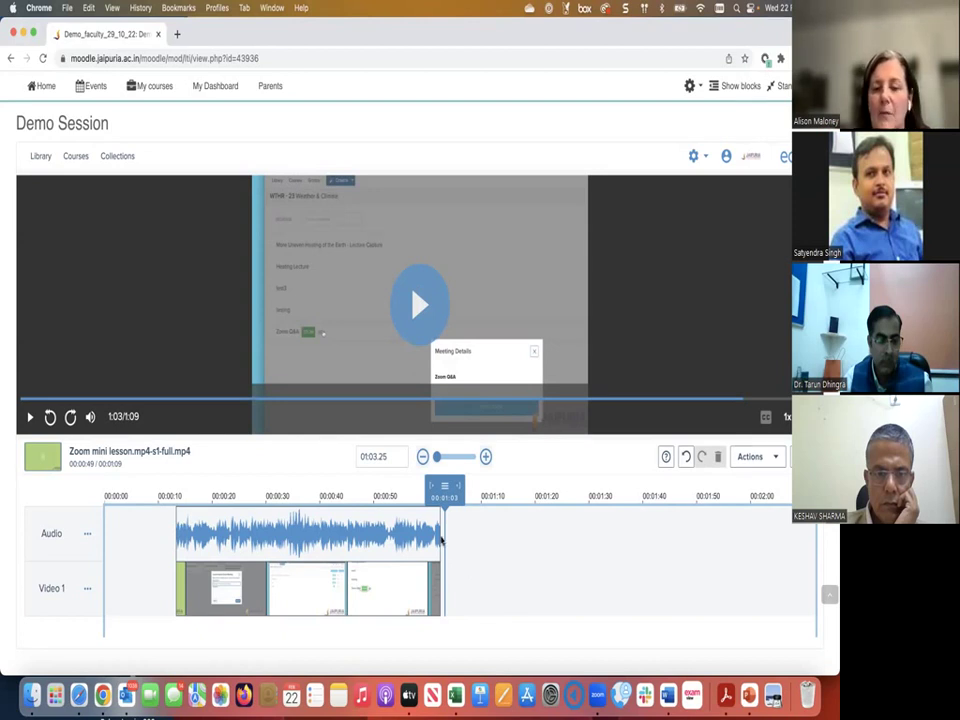
Step: Preview the trimmed video briefly from about 0:25
{"action": "left_click", "coordinate": [313, 399]}
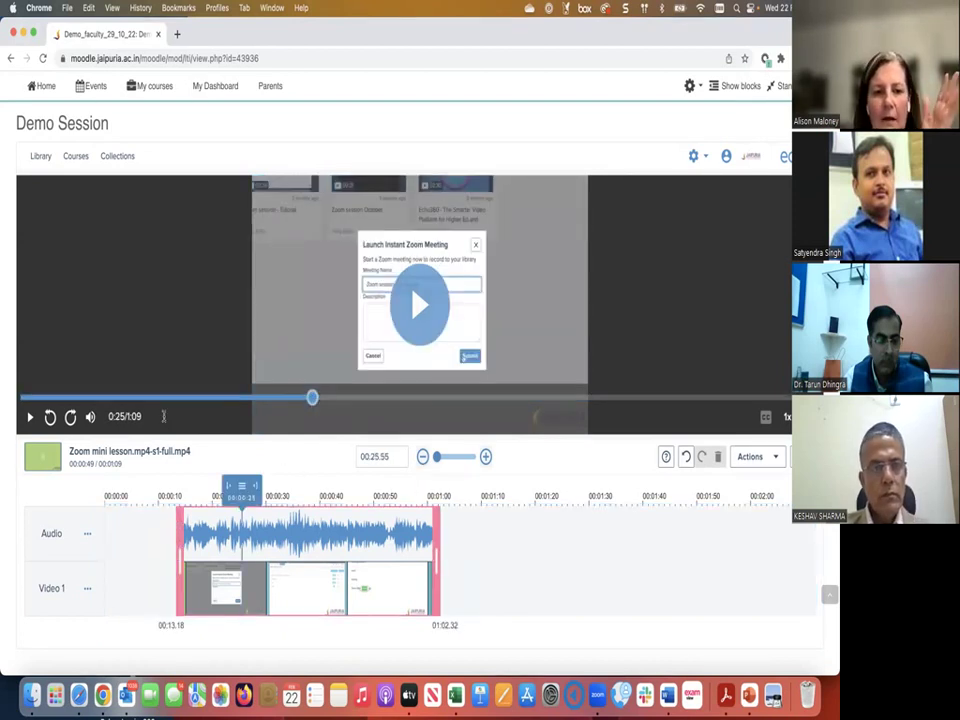
{"action": "left_click", "coordinate": [30, 416]}
{"action": "left_click", "coordinate": [30, 416]}
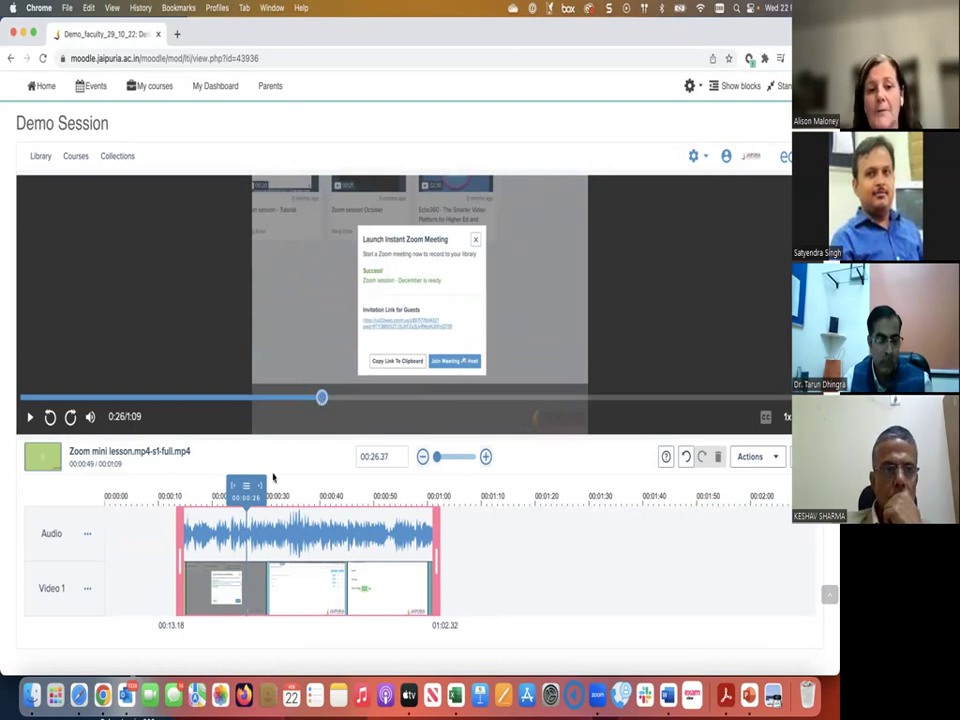
Step: Split the Zoom mini lesson clip at about 00:27.03 on a magnified timeline
{"action": "left_click", "coordinate": [324, 397]}
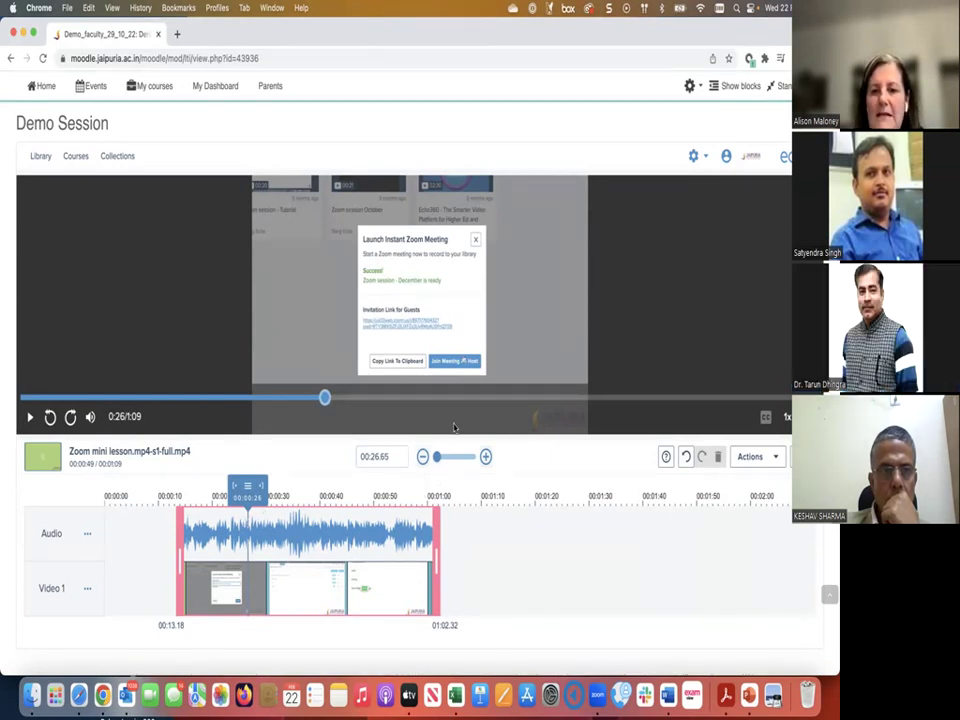
{"action": "left_click_drag", "start_coordinate": [440, 465], "coordinate": [468, 463]}
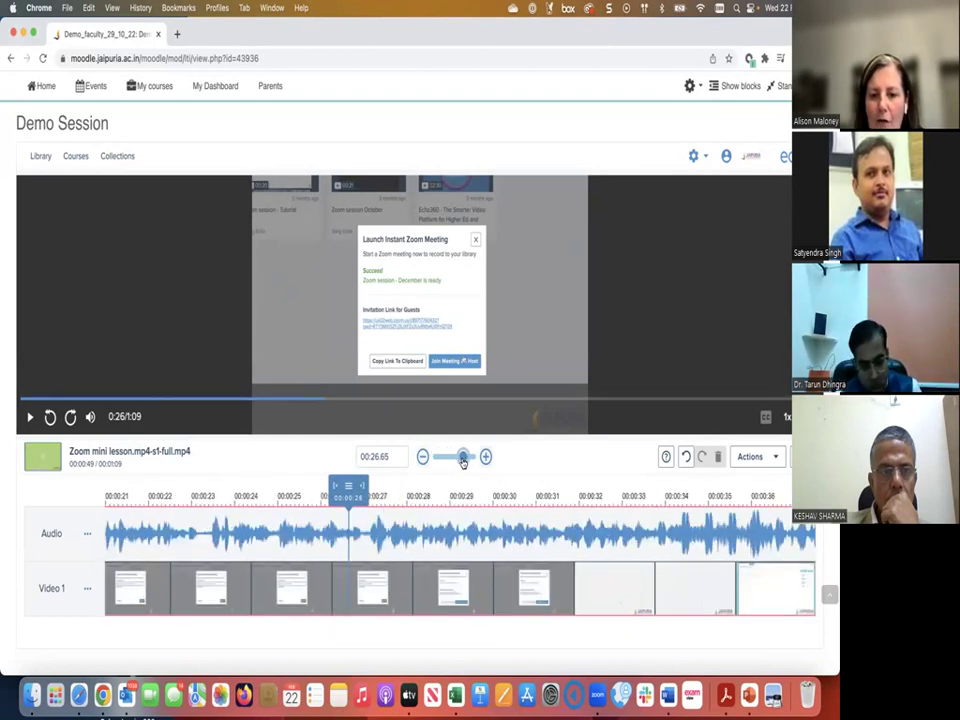
{"action": "left_click_drag", "start_coordinate": [348, 512], "coordinate": [365, 512]}
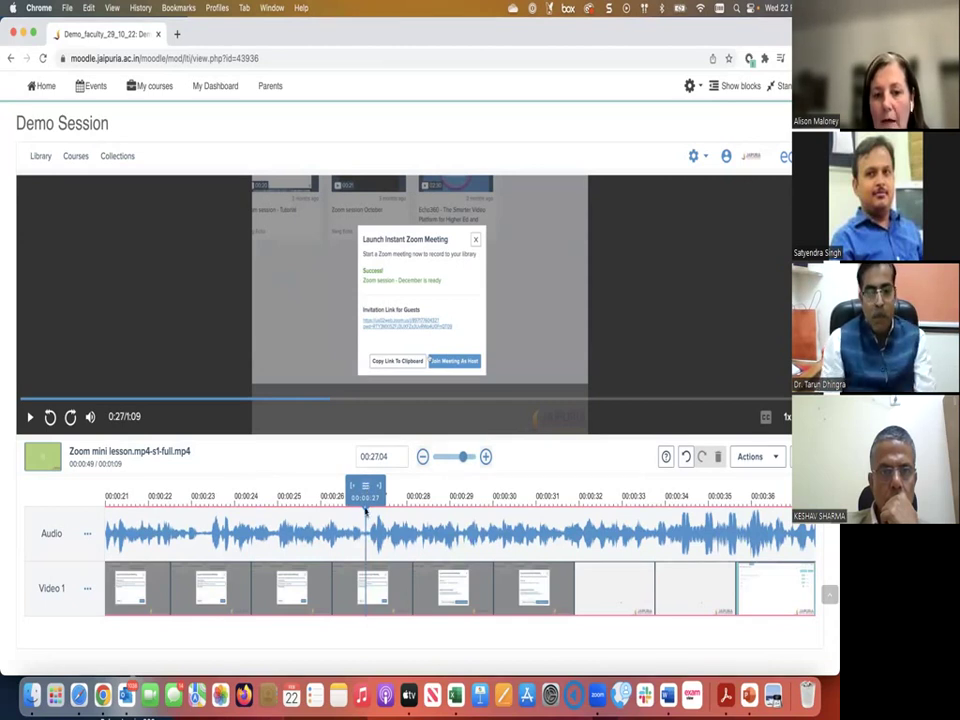
{"action": "left_click", "coordinate": [365, 486]}
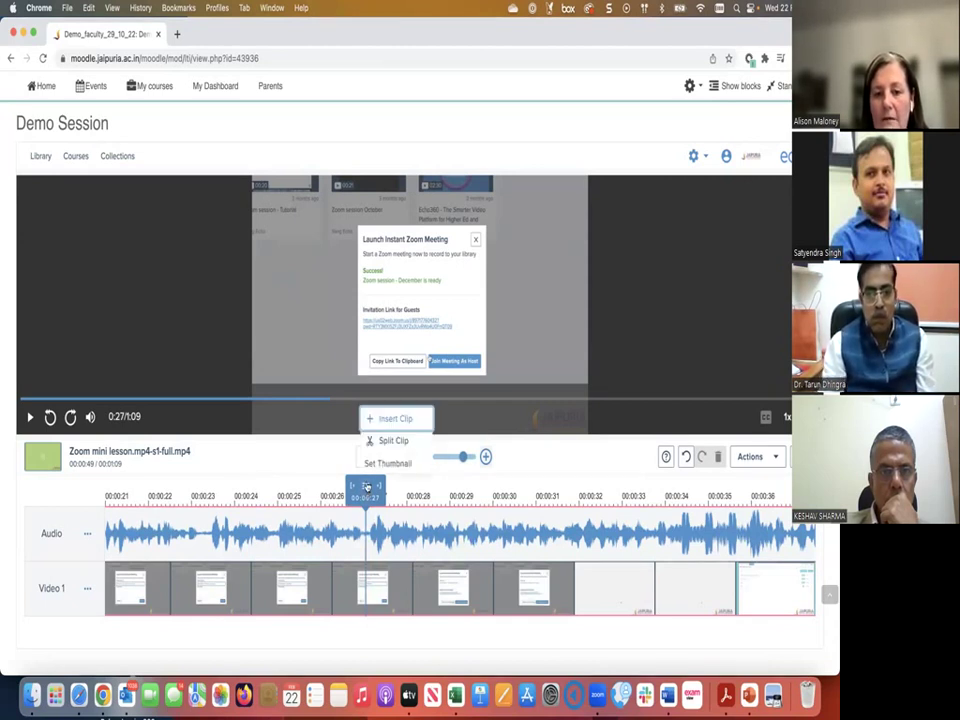
{"action": "left_click", "coordinate": [383, 441]}
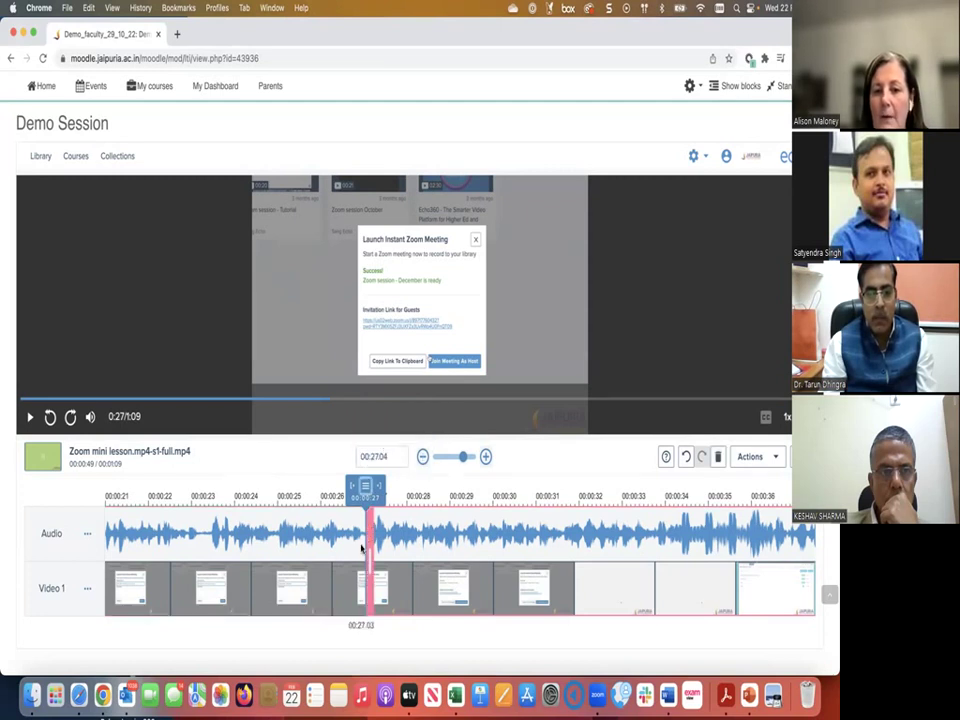
Step: Split the clip a second time at about 00:28.35
{"action": "left_click_drag", "start_coordinate": [366, 508], "coordinate": [420, 510]}
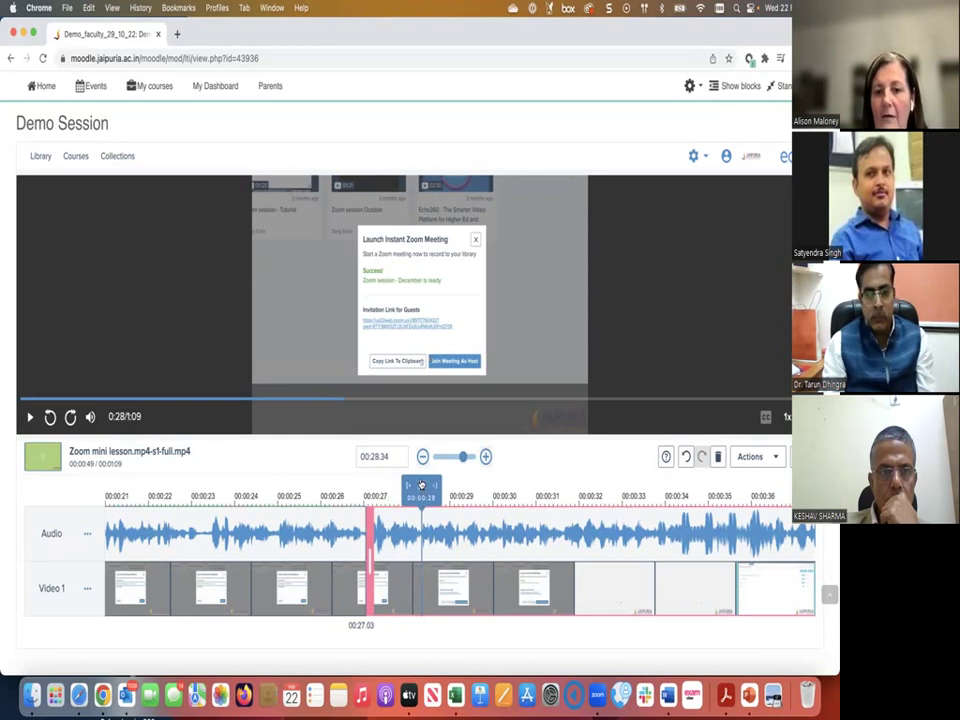
{"action": "left_click", "coordinate": [421, 485]}
{"action": "left_click", "coordinate": [436, 441]}
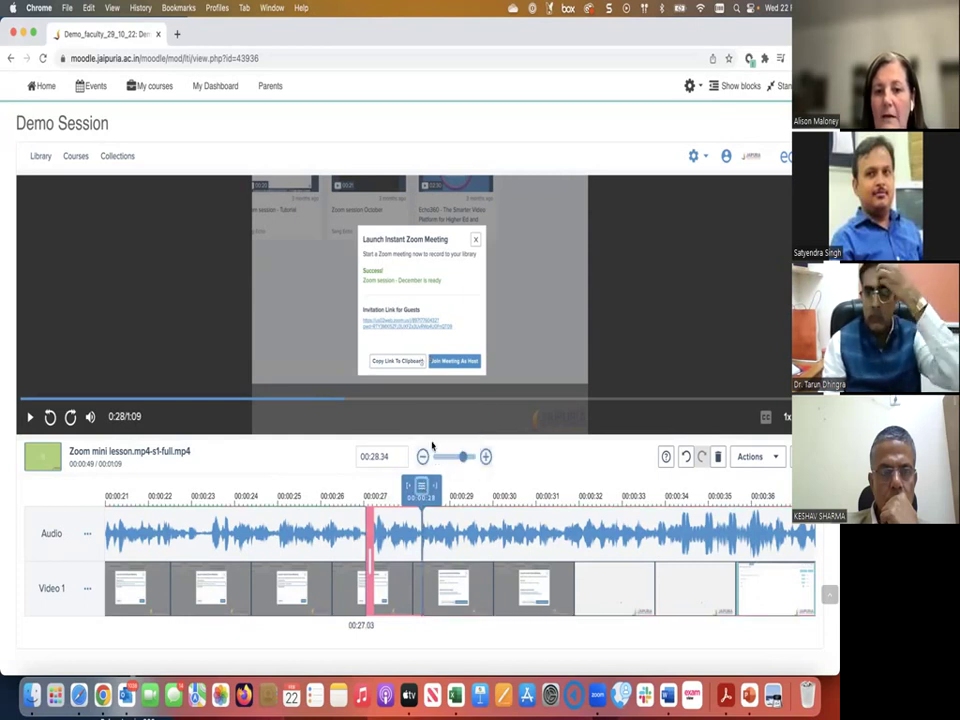
Step: Check the separated segments by selecting the parts before, between and after the two splits
{"action": "left_click", "coordinate": [516, 571]}
{"action": "left_click", "coordinate": [391, 557]}
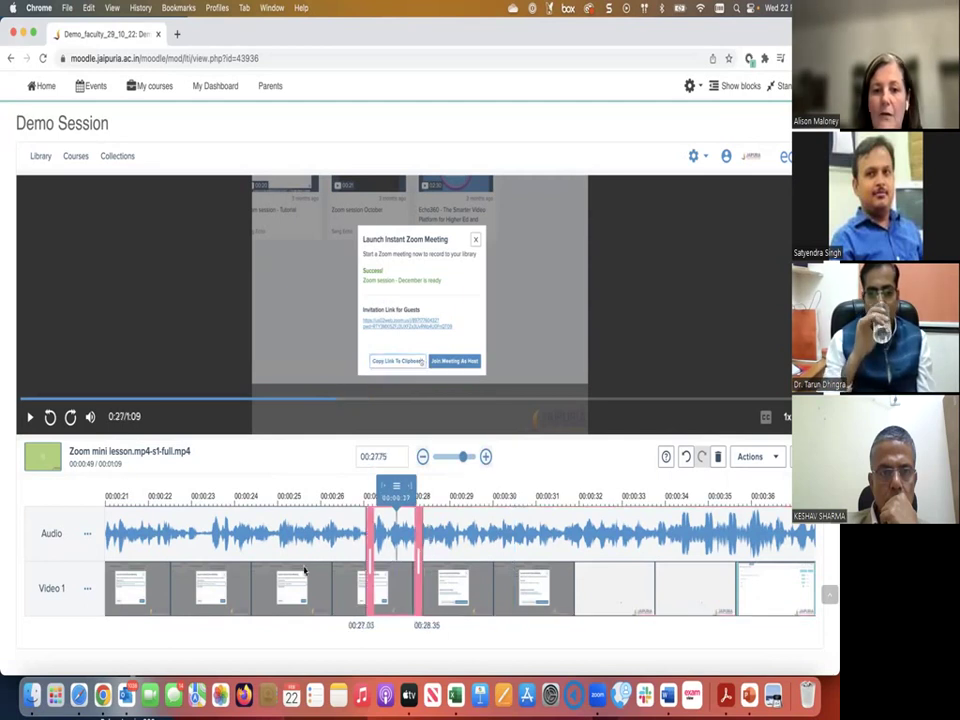
{"action": "left_click", "coordinate": [305, 568]}
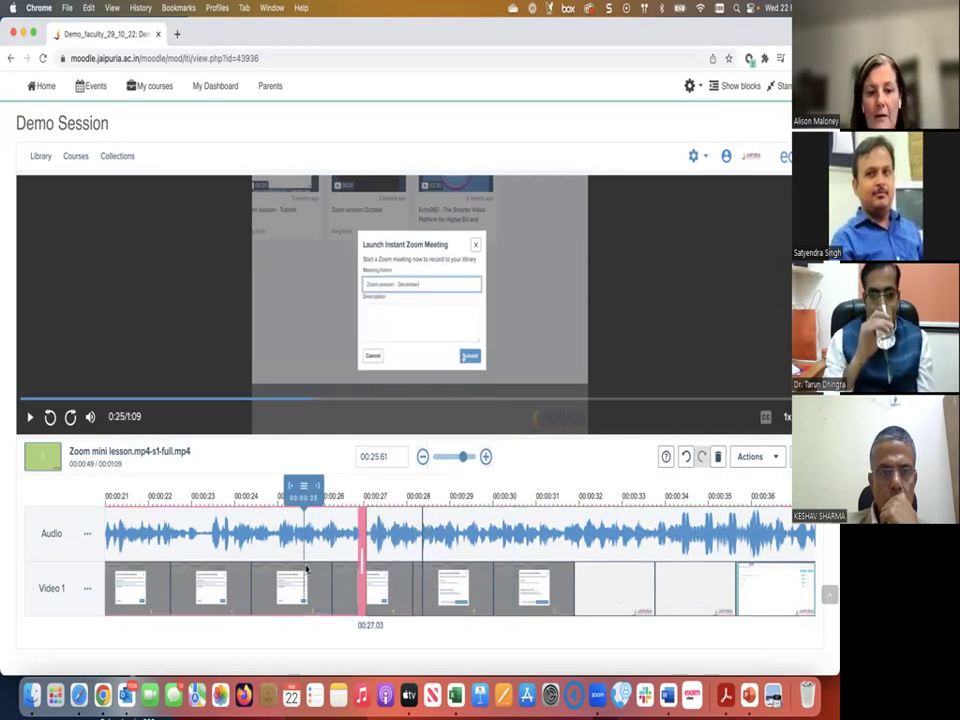
{"action": "left_click", "coordinate": [400, 552]}
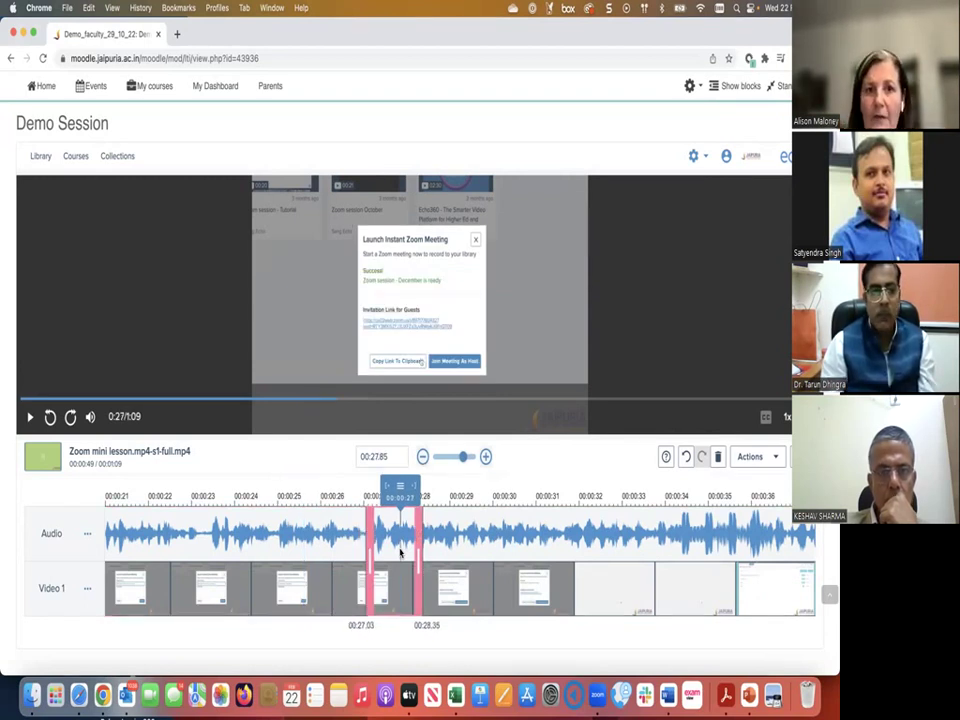
Step: Delete the segment after 00:28.35 and undo that deletion
{"action": "left_click", "coordinate": [495, 559]}
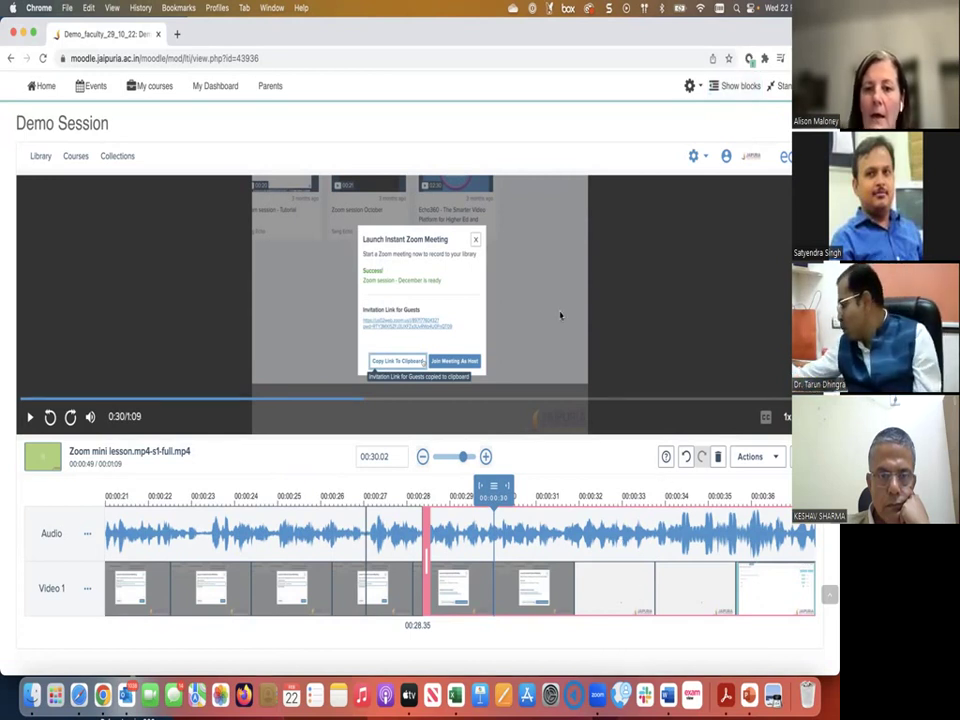
{"action": "left_click", "coordinate": [573, 538]}
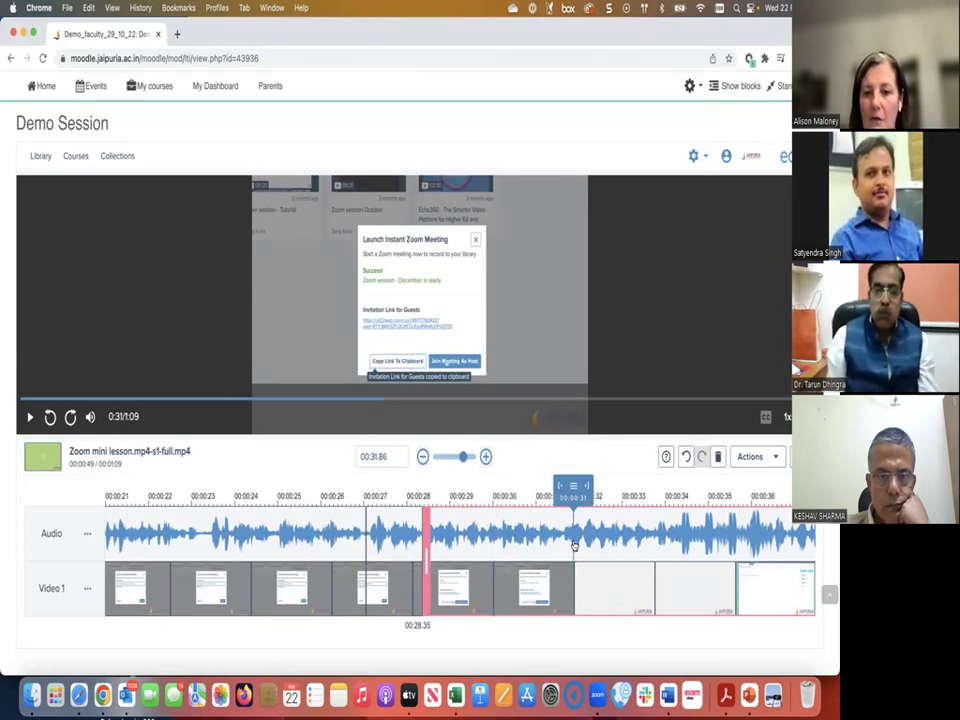
{"action": "left_click", "coordinate": [718, 457]}
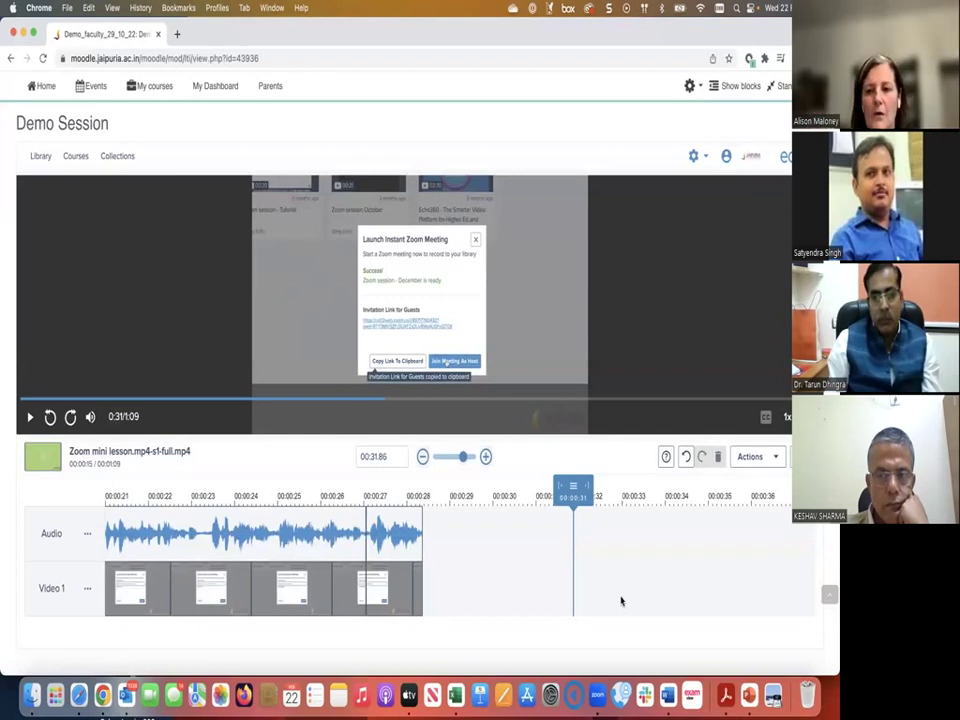
{"action": "left_click", "coordinate": [686, 458]}
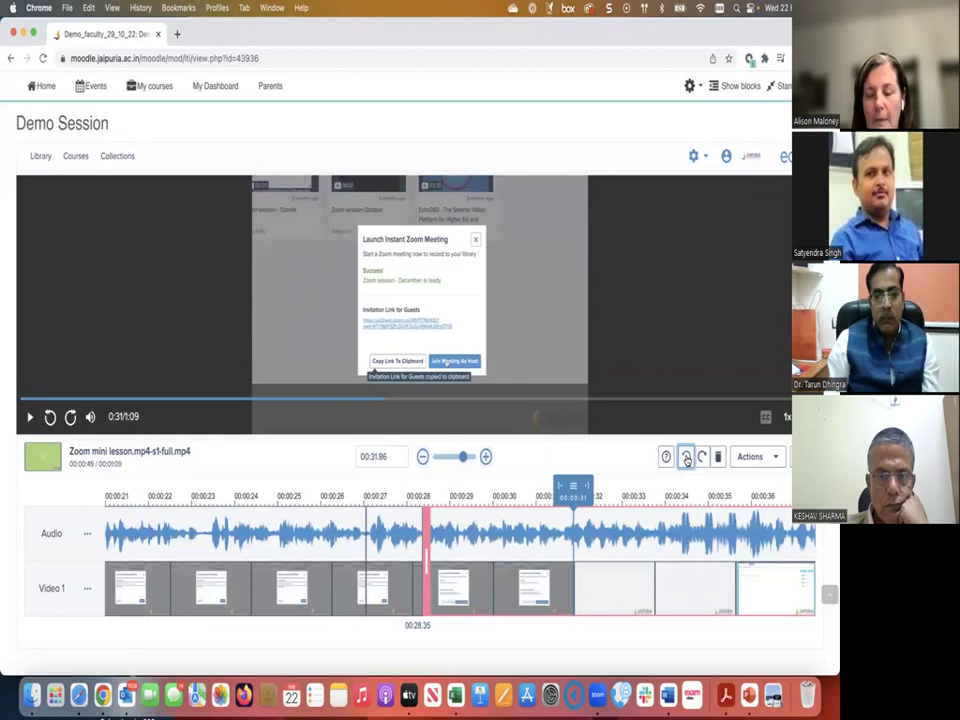
Step: Delete the short segment between 00:27.03 and 00:28.35 from the audio and video tracks
{"action": "left_click", "coordinate": [776, 458]}
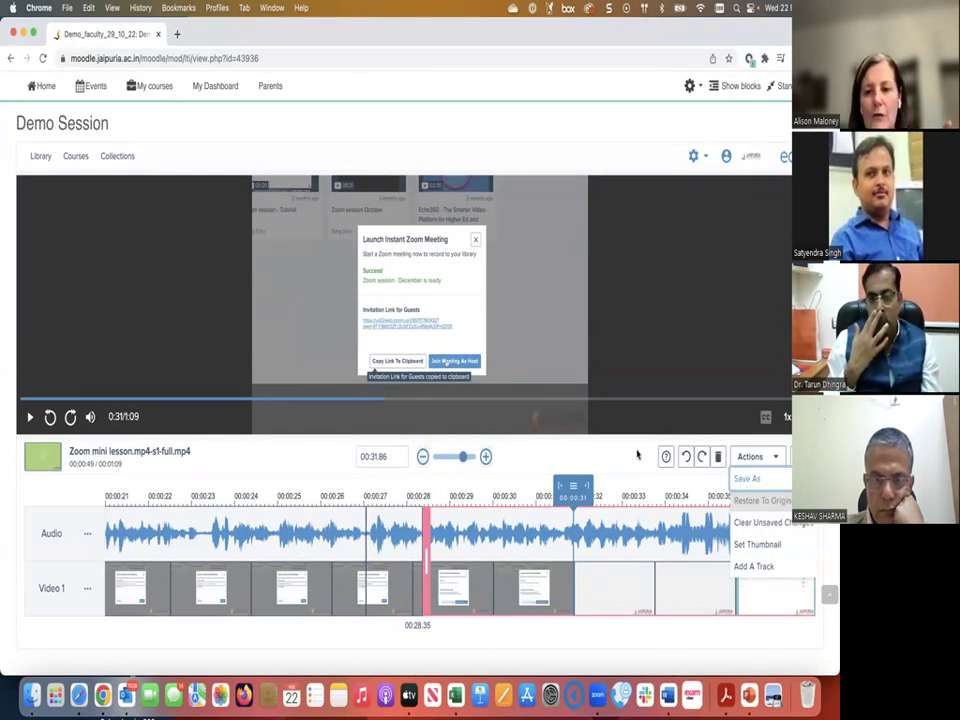
{"action": "key", "text": "Escape"}
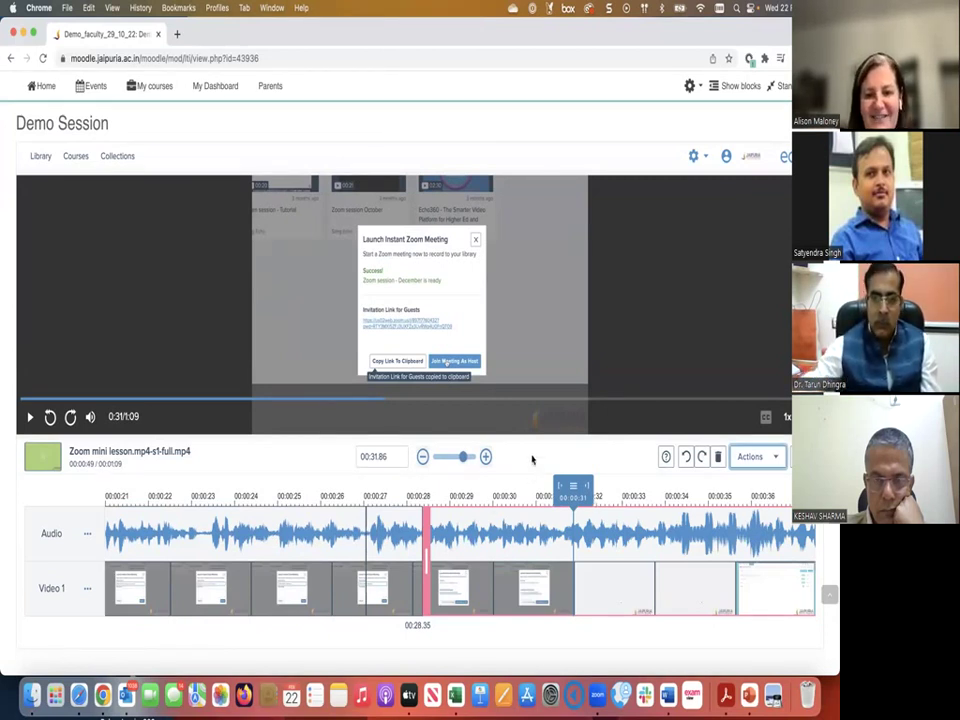
{"action": "left_click", "coordinate": [397, 548]}
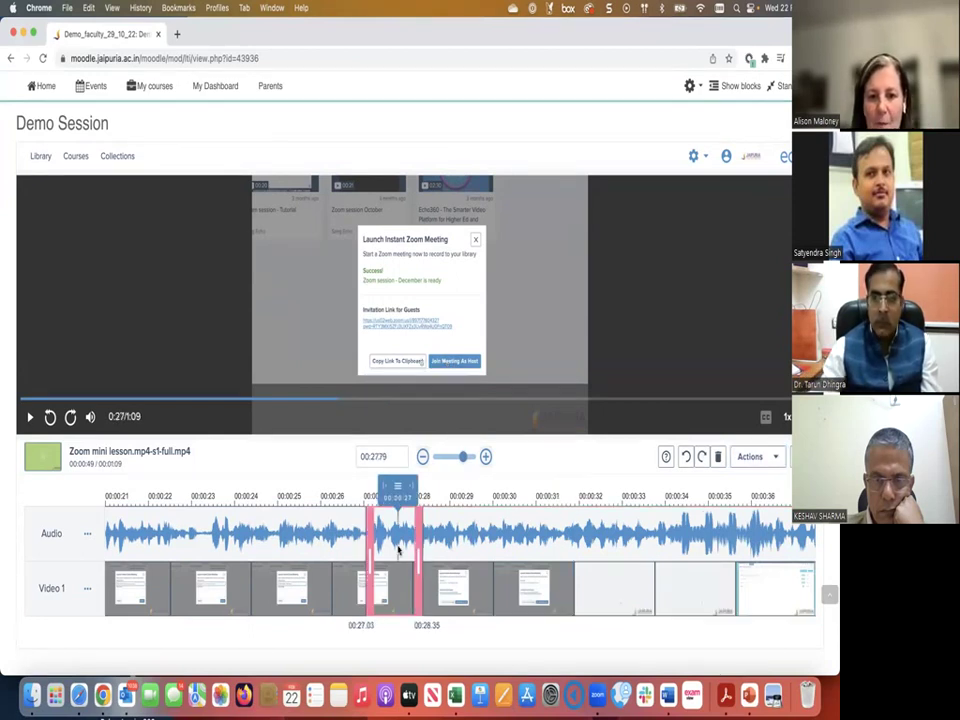
{"action": "left_click", "coordinate": [717, 457]}
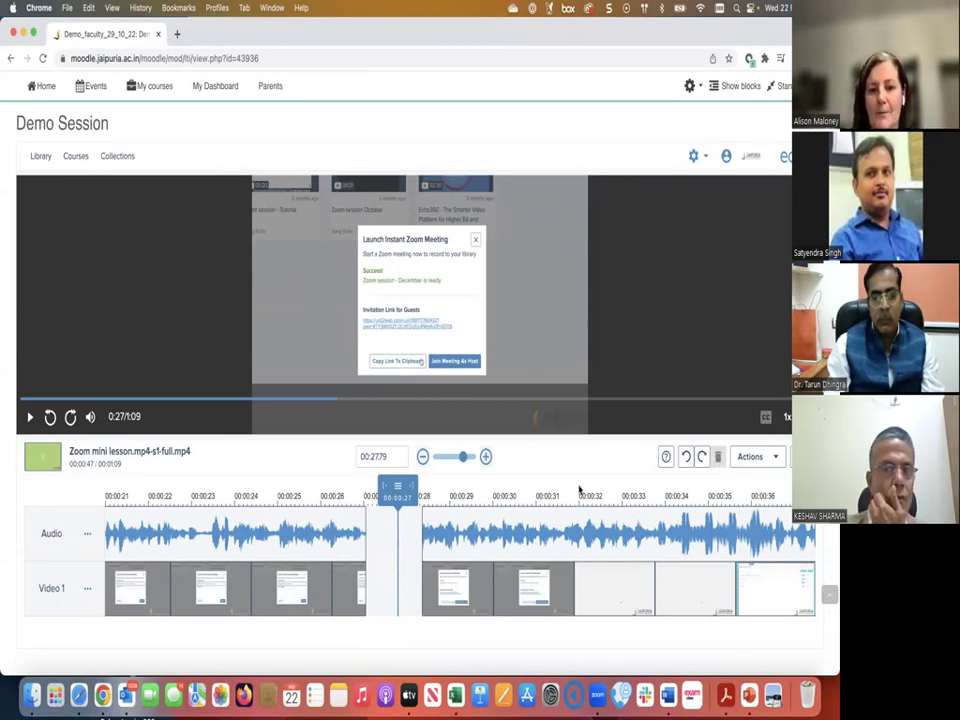
Step: Try to insert the 35-second library video created Oct 29, 2022 at about 00:12.15, ahead of the trimmed clip
{"action": "scroll", "coordinate": [379, 563], "scroll_direction": "left", "scroll_amount": 10}
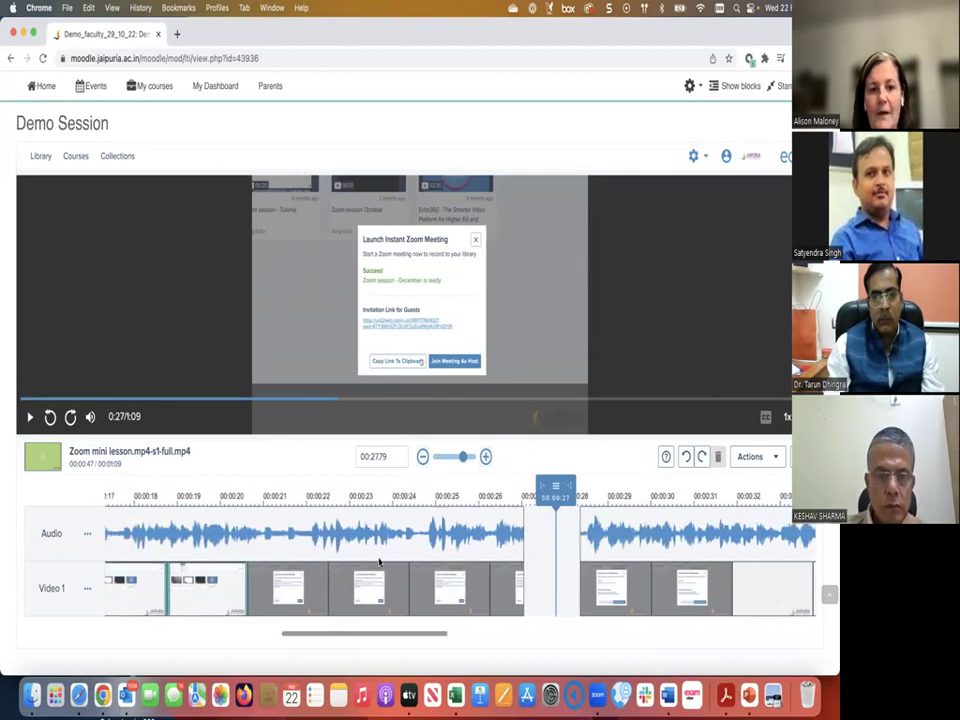
{"action": "scroll", "coordinate": [379, 563], "scroll_direction": "right", "scroll_amount": 3}
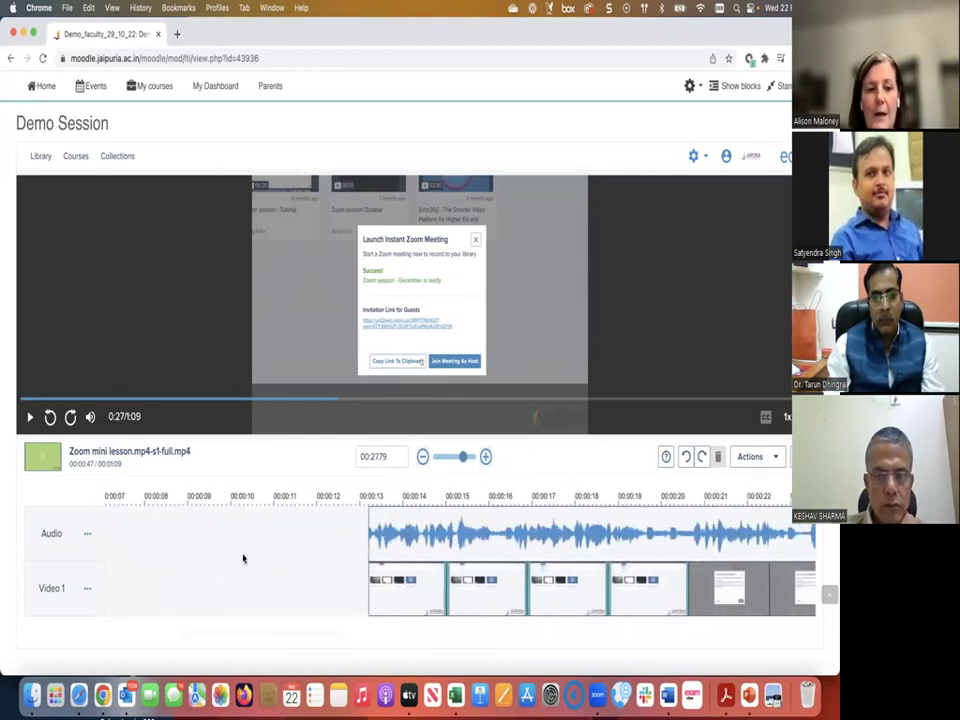
{"action": "scroll", "coordinate": [242, 556], "scroll_direction": "left", "scroll_amount": 6}
{"action": "scroll", "coordinate": [242, 555], "scroll_direction": "right", "scroll_amount": 5}
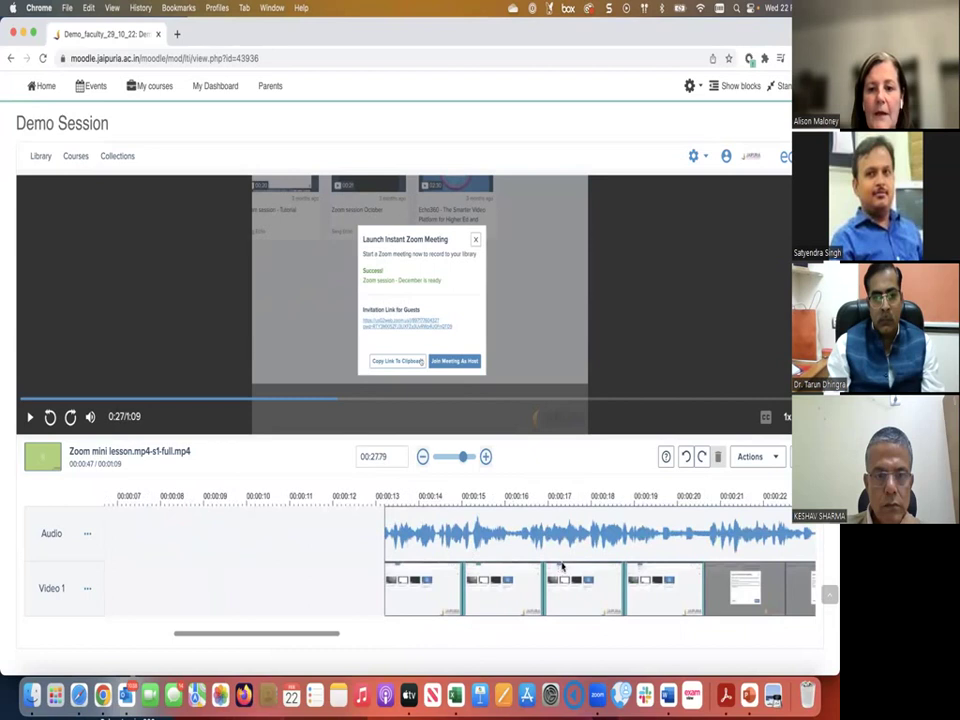
{"action": "scroll", "coordinate": [562, 567], "scroll_direction": "right", "scroll_amount": 3}
{"action": "scroll", "coordinate": [562, 567], "scroll_direction": "left", "scroll_amount": 2}
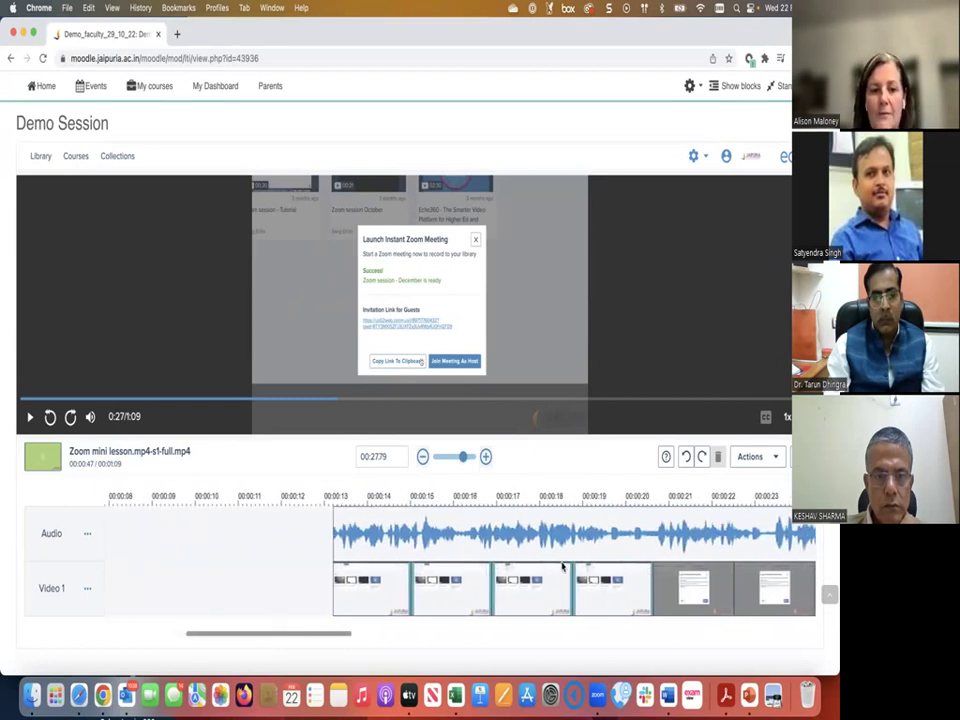
{"action": "left_click", "coordinate": [287, 551]}
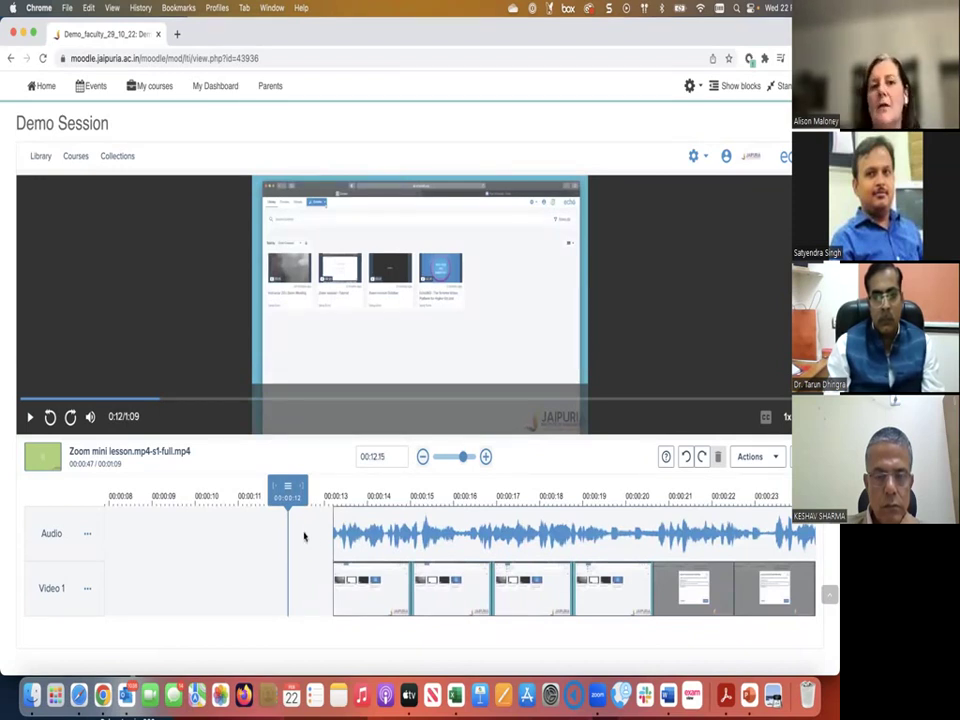
{"action": "left_click", "coordinate": [287, 487]}
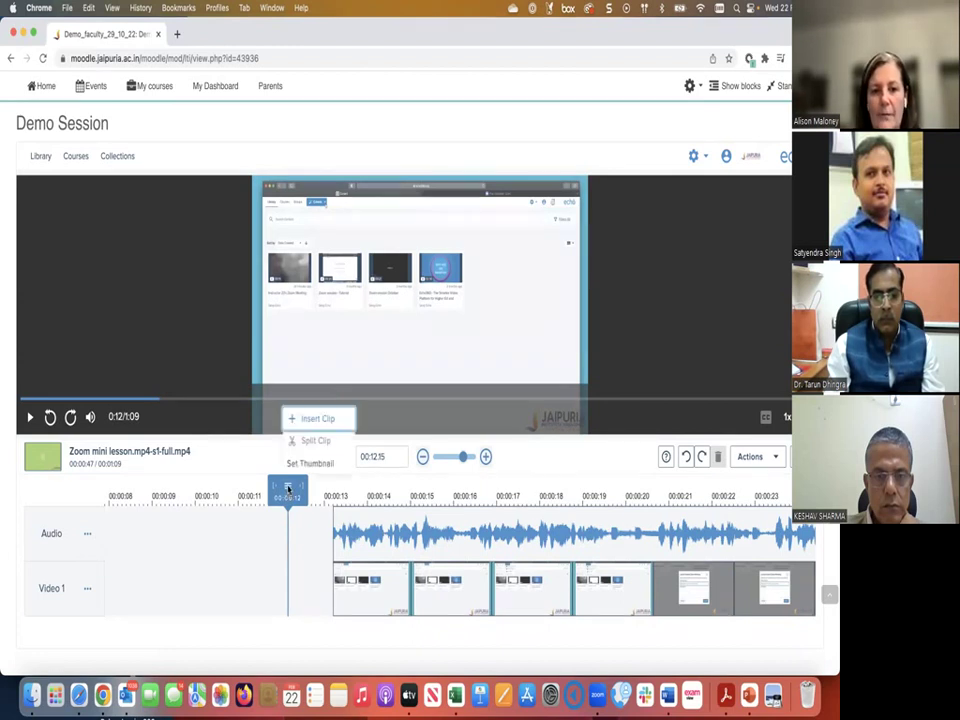
{"action": "left_click", "coordinate": [313, 420]}
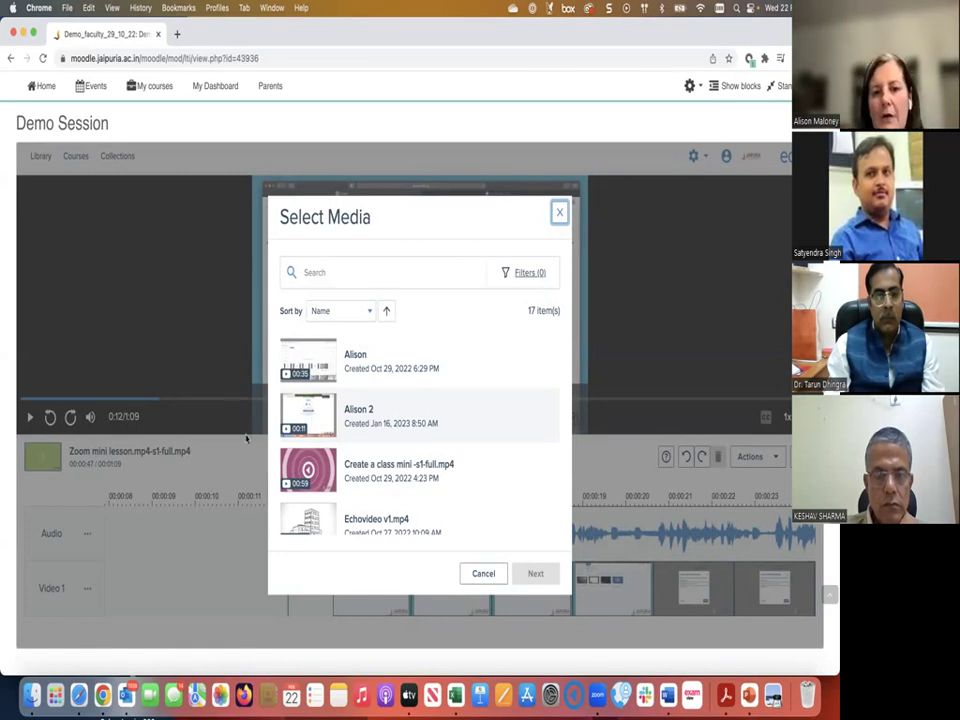
{"action": "left_click", "coordinate": [317, 362]}
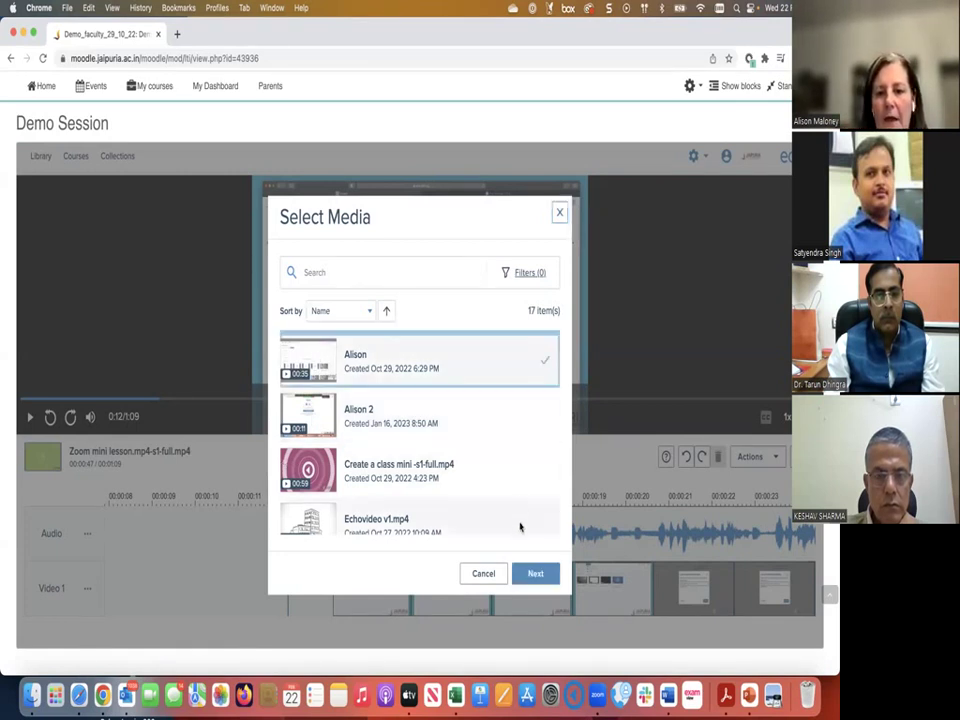
{"action": "left_click", "coordinate": [535, 574]}
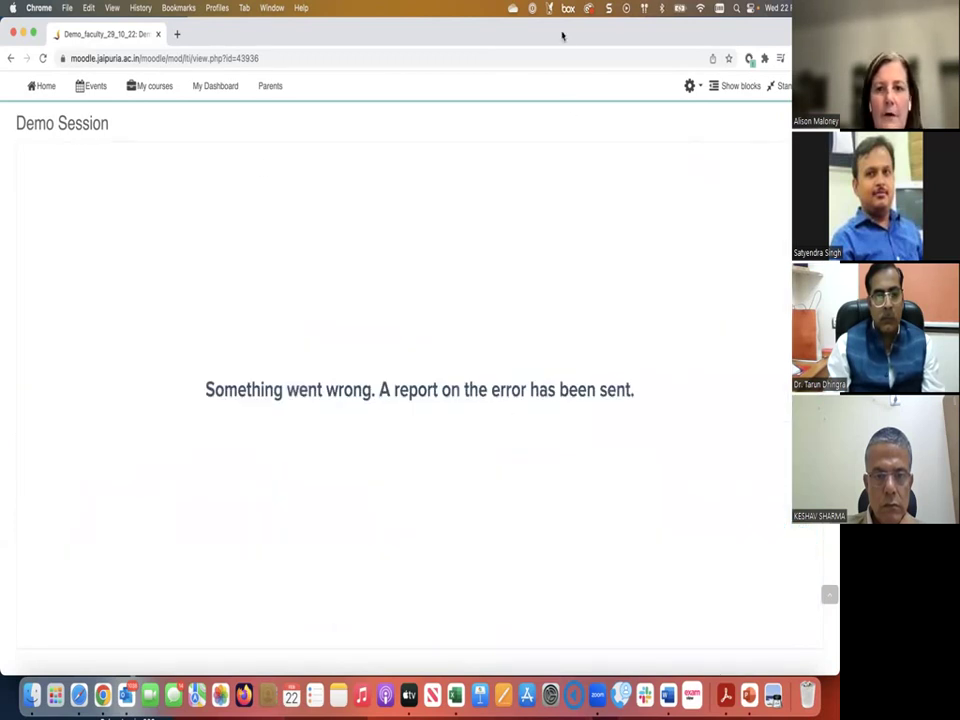
Step: Return to the class list and try to reopen the Week 1 video for editing
{"action": "mouse_move", "coordinate": [561, 32]}
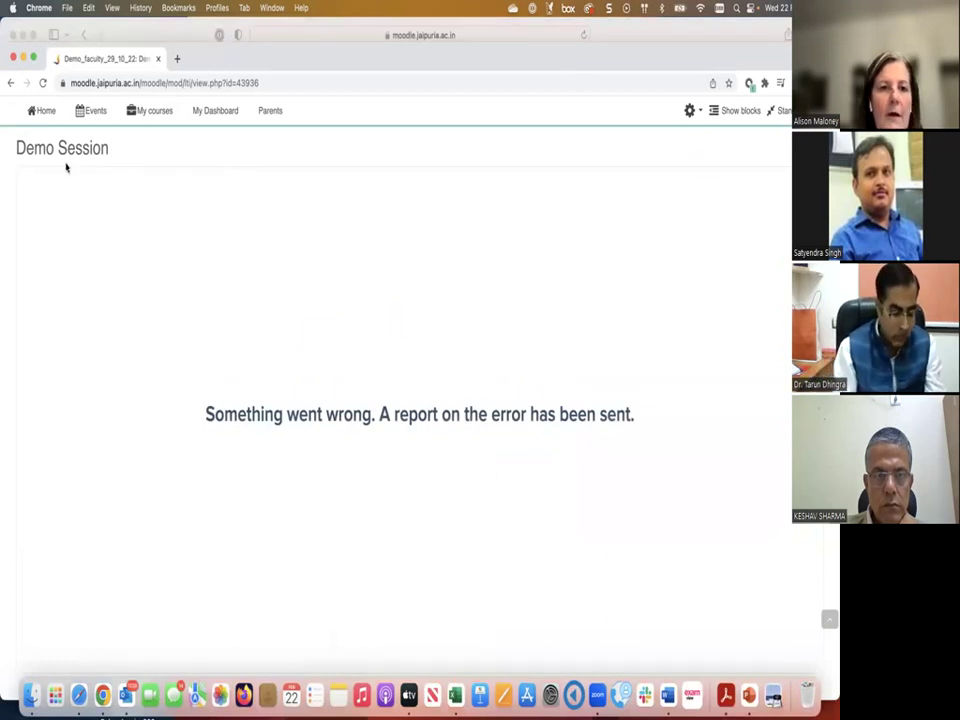
{"action": "left_click", "coordinate": [10, 82]}
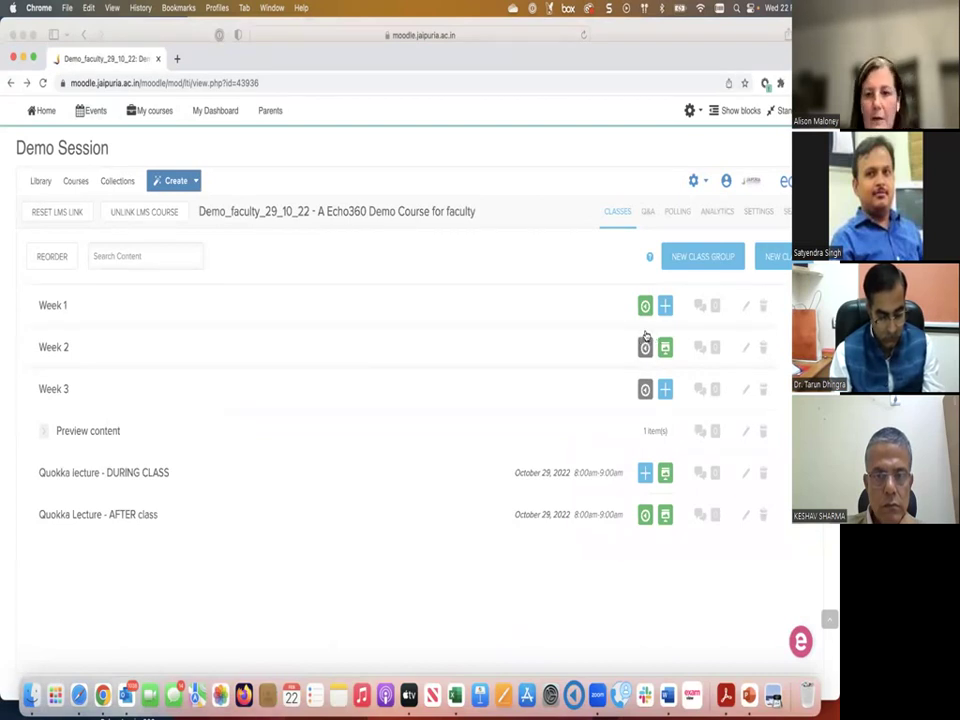
{"action": "left_click", "coordinate": [644, 310]}
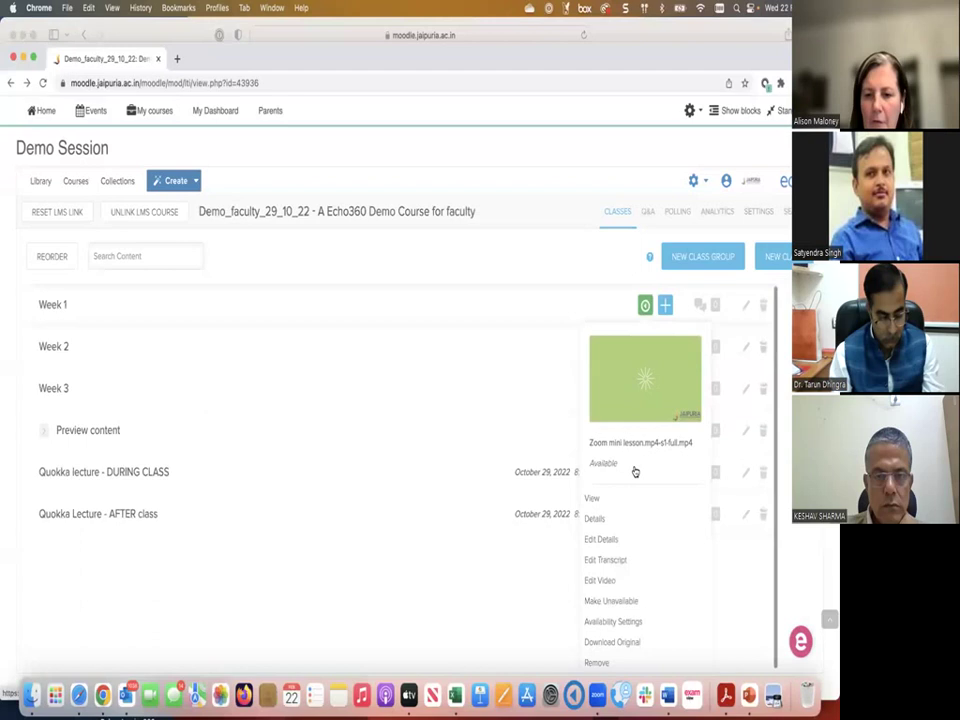
{"action": "left_click", "coordinate": [612, 597]}
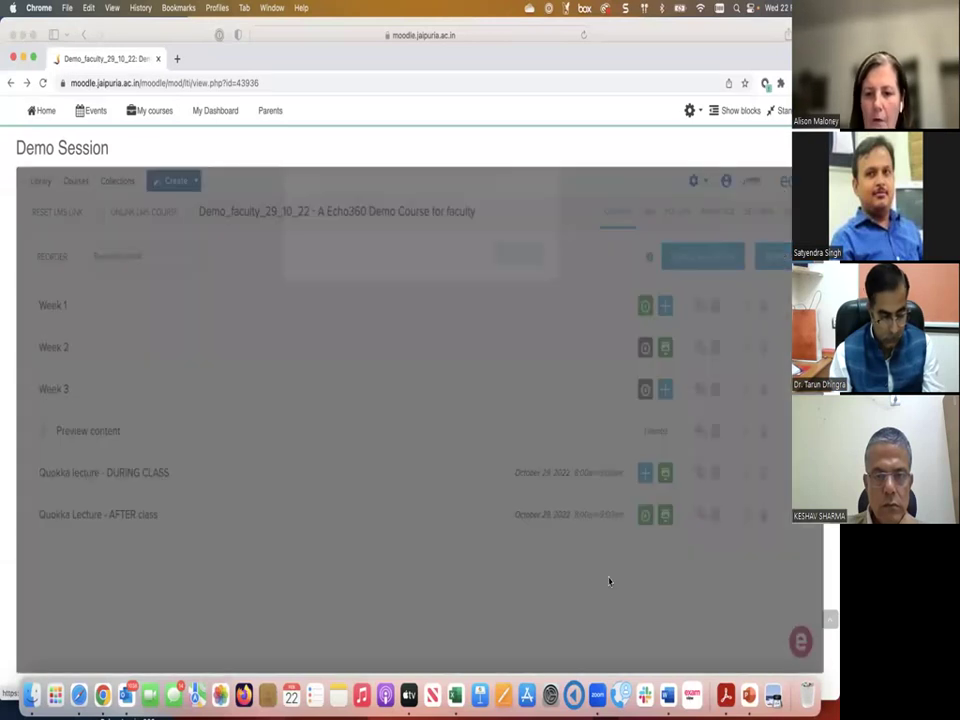
{"action": "left_click", "coordinate": [516, 352]}
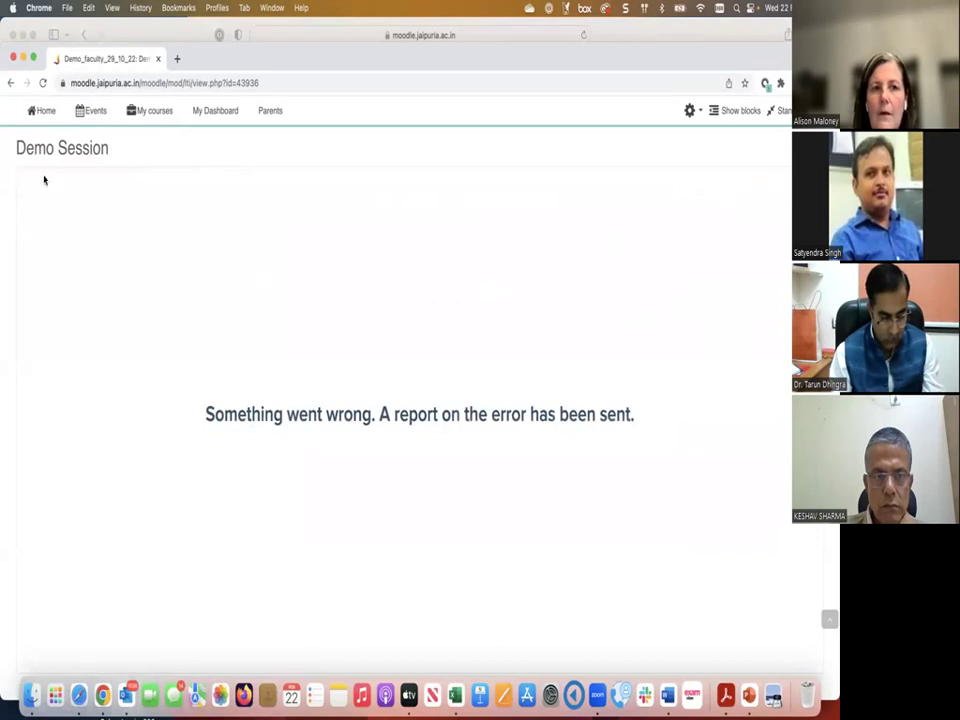
Step: Leave the editor and view the media Library, followed by the list of courses
{"action": "left_click", "coordinate": [10, 83]}
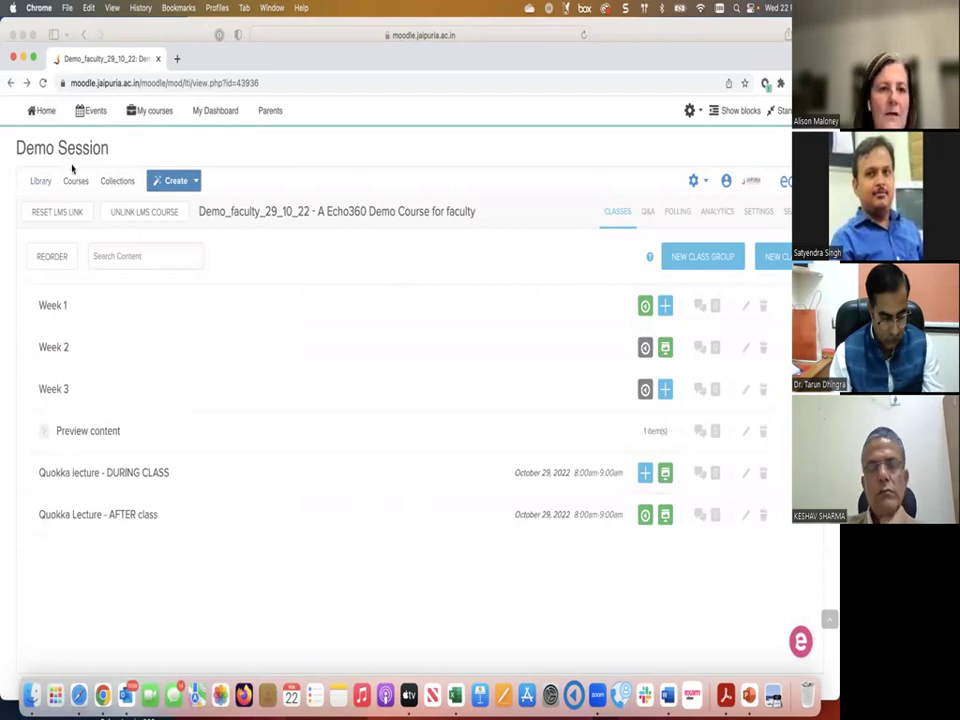
{"action": "left_click", "coordinate": [41, 181]}
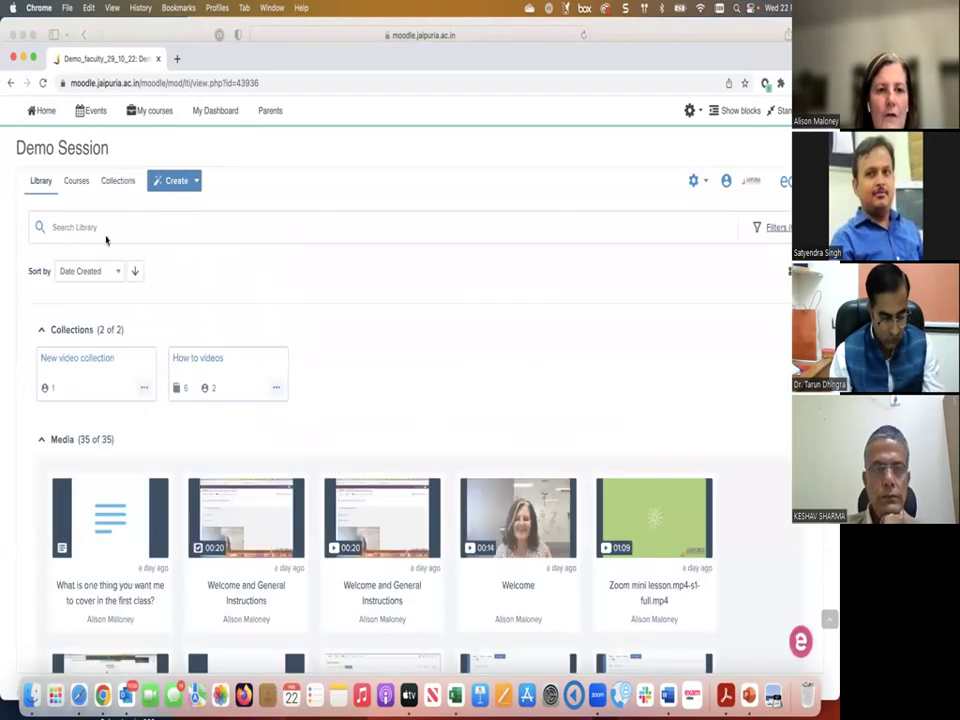
{"action": "left_click", "coordinate": [77, 186]}
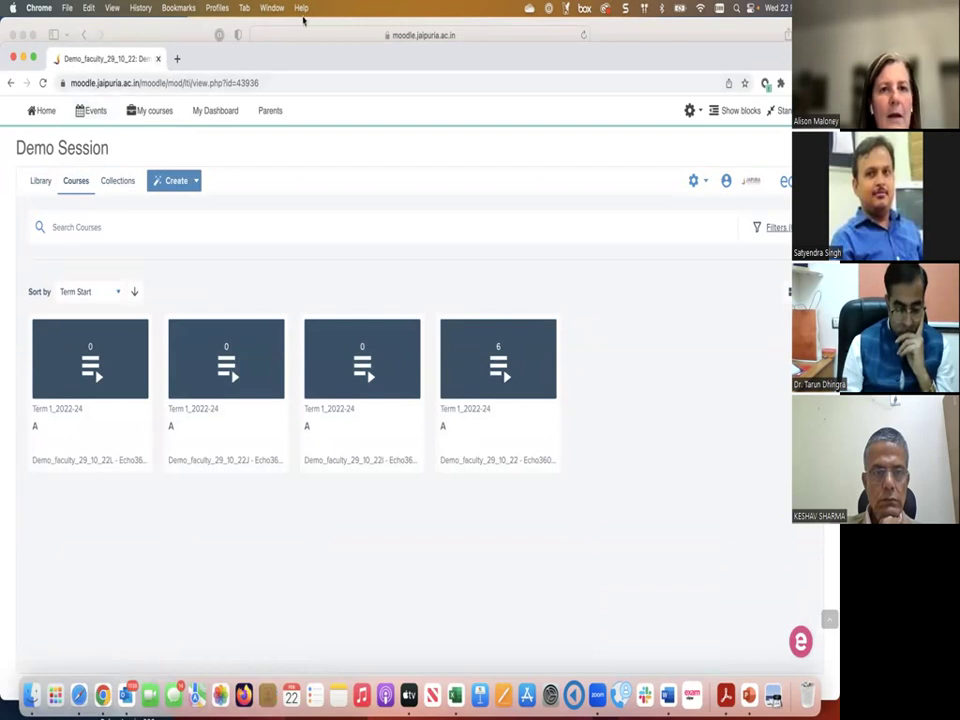
Step: Return to the Library, find the video New video (Copy) and open it for editing, accepting that edits affect all published versions
{"action": "left_click", "coordinate": [39, 182]}
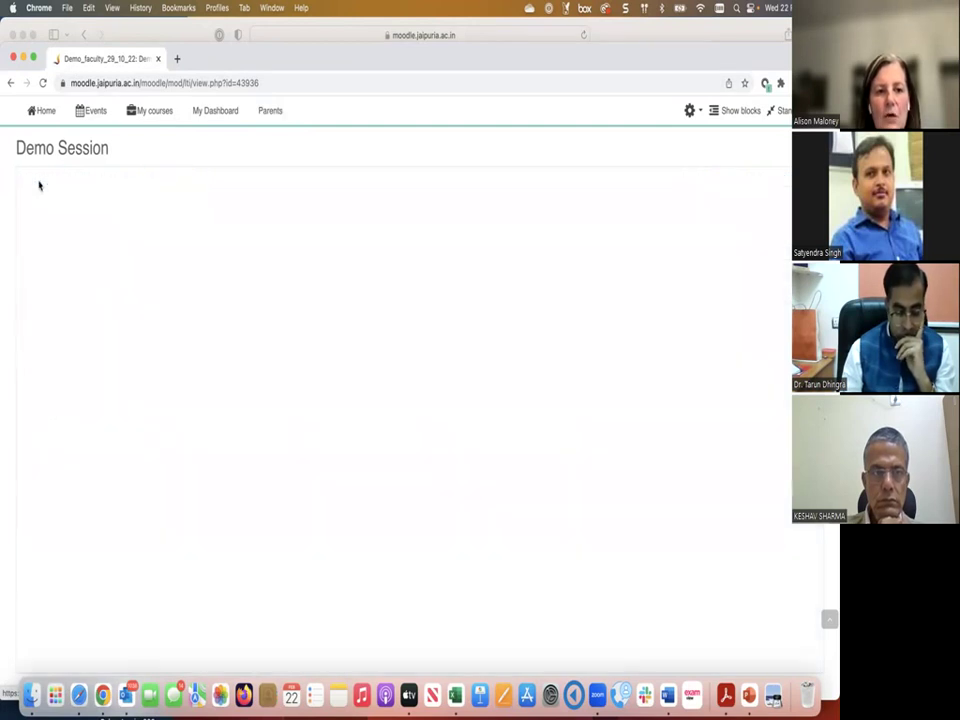
{"action": "scroll", "coordinate": [314, 455], "scroll_direction": "down", "scroll_amount": 4}
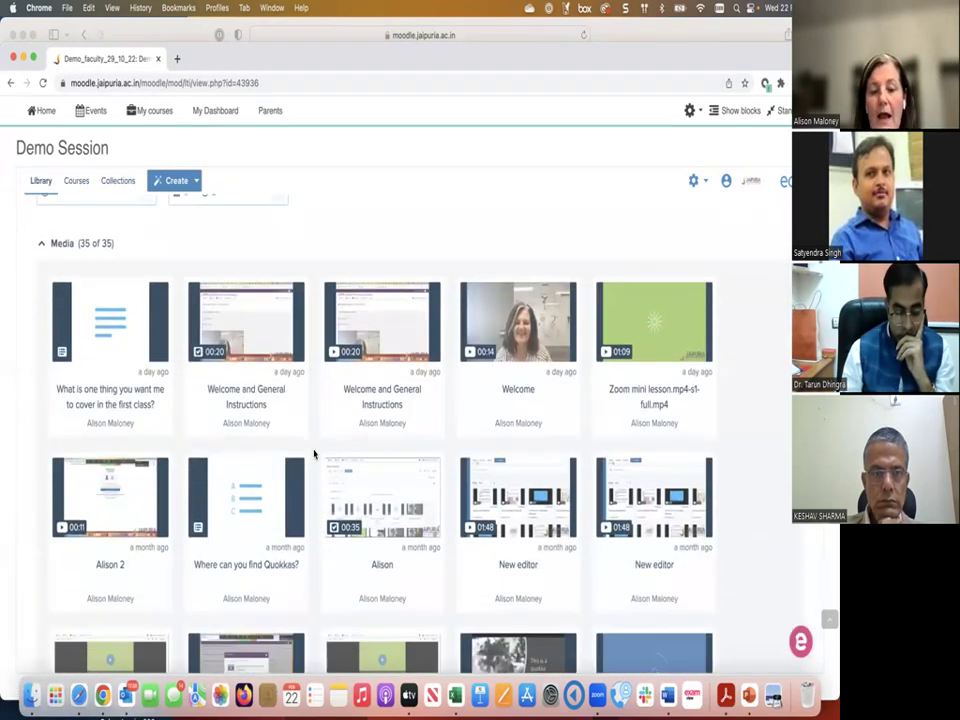
{"action": "scroll", "coordinate": [302, 449], "scroll_direction": "down", "scroll_amount": 2}
{"action": "scroll", "coordinate": [302, 449], "scroll_direction": "up", "scroll_amount": 3}
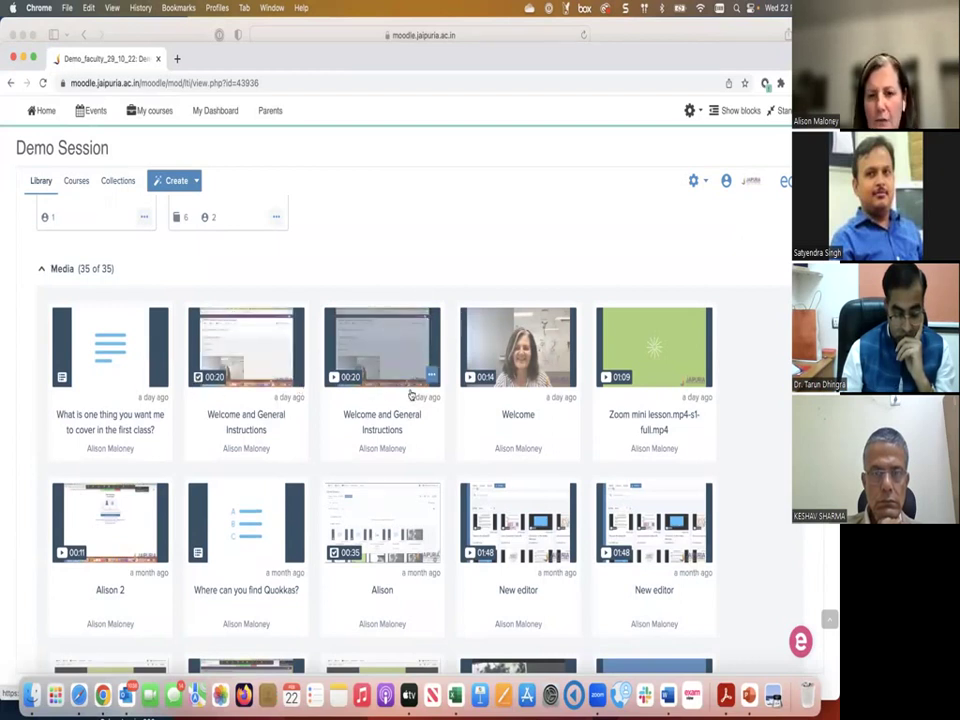
{"action": "scroll", "coordinate": [410, 396], "scroll_direction": "down", "scroll_amount": 5}
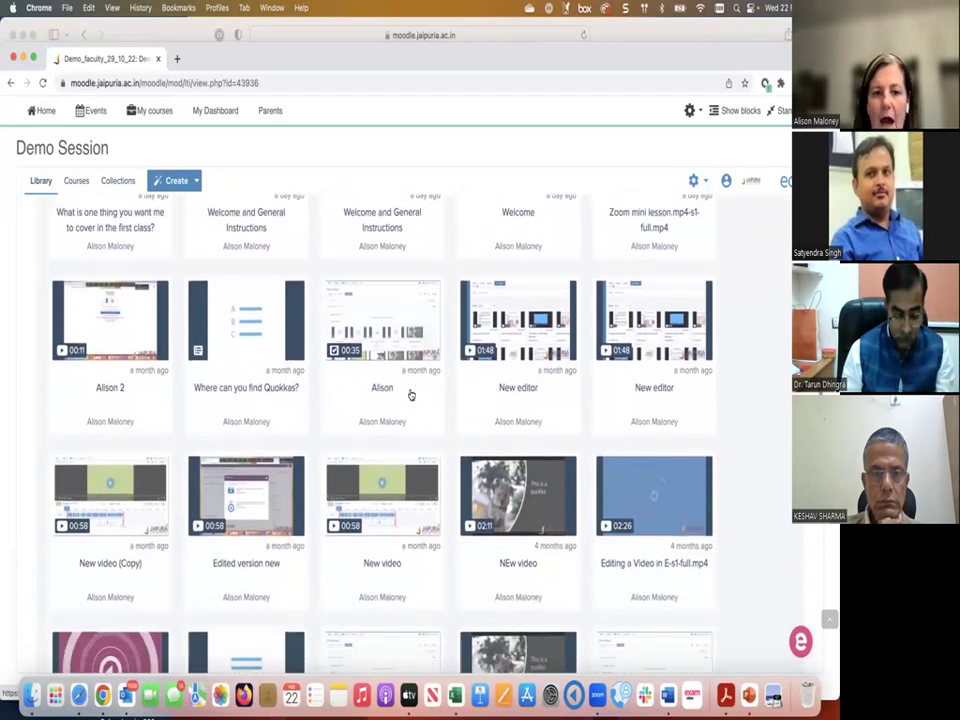
{"action": "scroll", "coordinate": [410, 396], "scroll_direction": "down", "scroll_amount": 2}
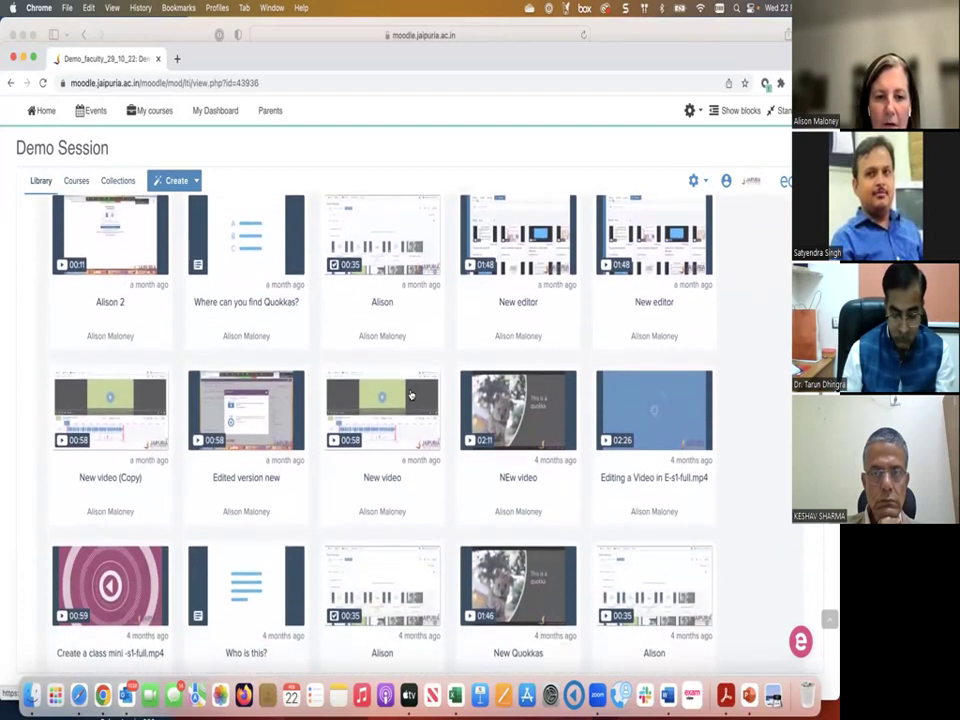
{"action": "scroll", "coordinate": [410, 396], "scroll_direction": "down", "scroll_amount": 2}
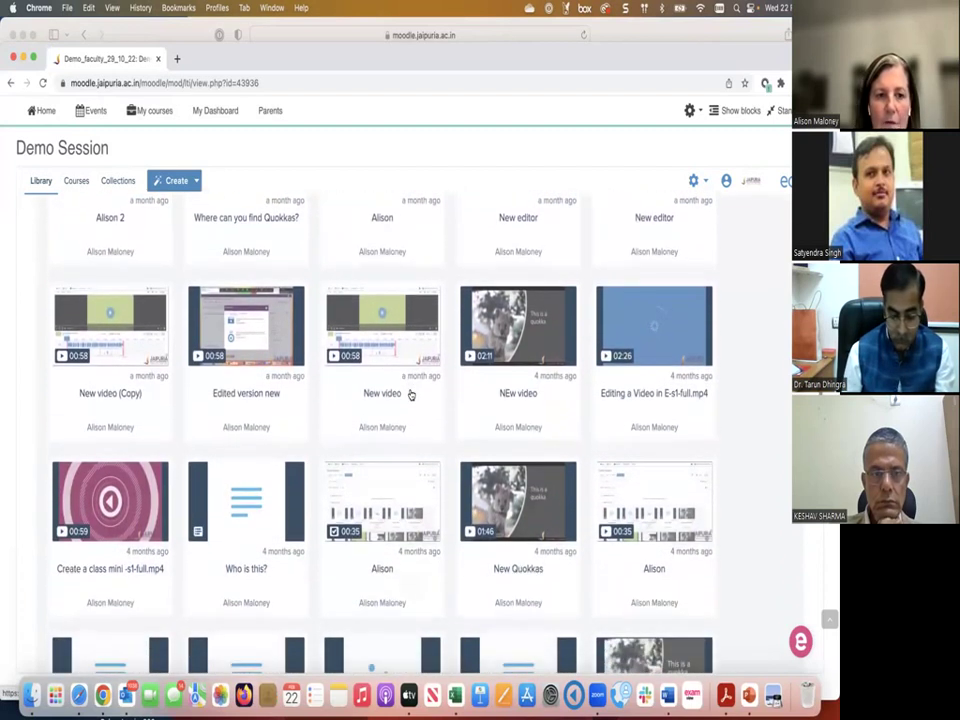
{"action": "scroll", "coordinate": [410, 396], "scroll_direction": "down", "scroll_amount": 1}
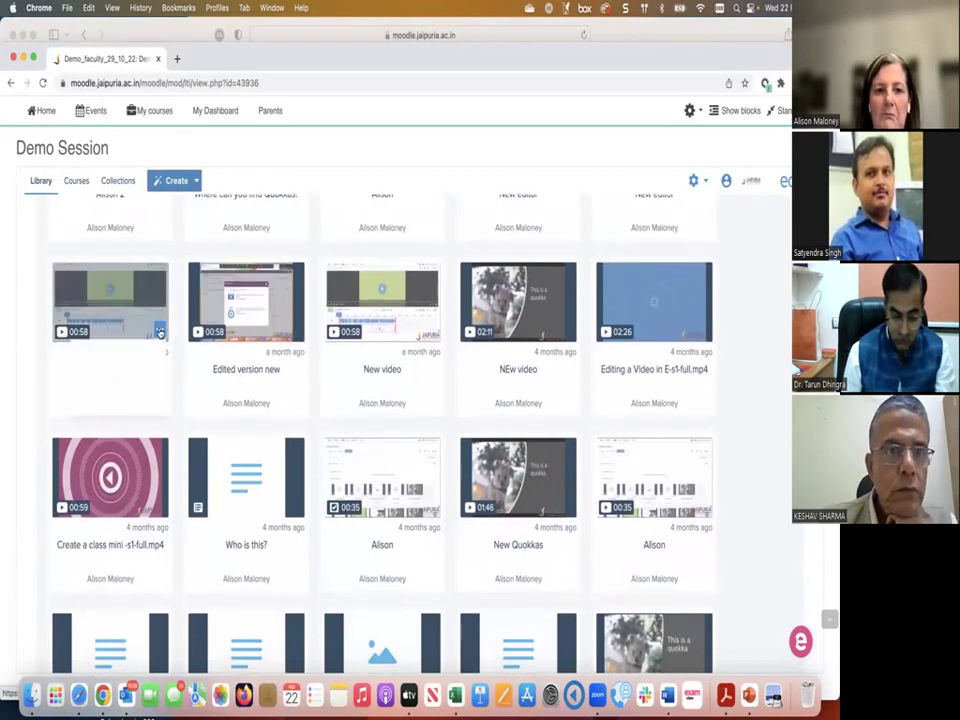
{"action": "left_click", "coordinate": [160, 333]}
{"action": "left_click", "coordinate": [115, 420]}
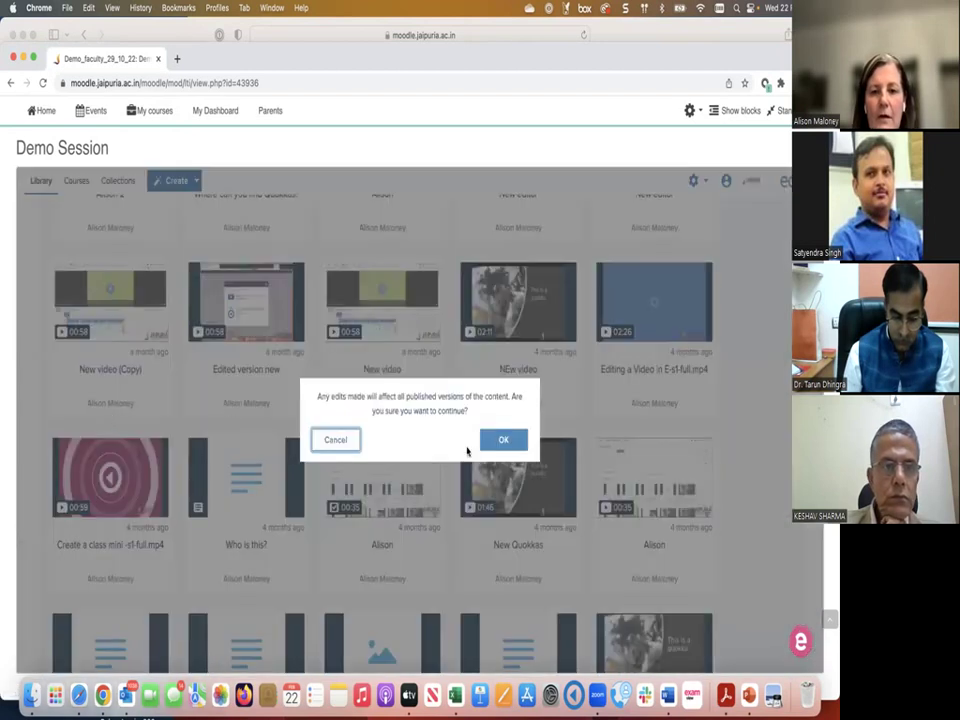
{"action": "left_click", "coordinate": [492, 441]}
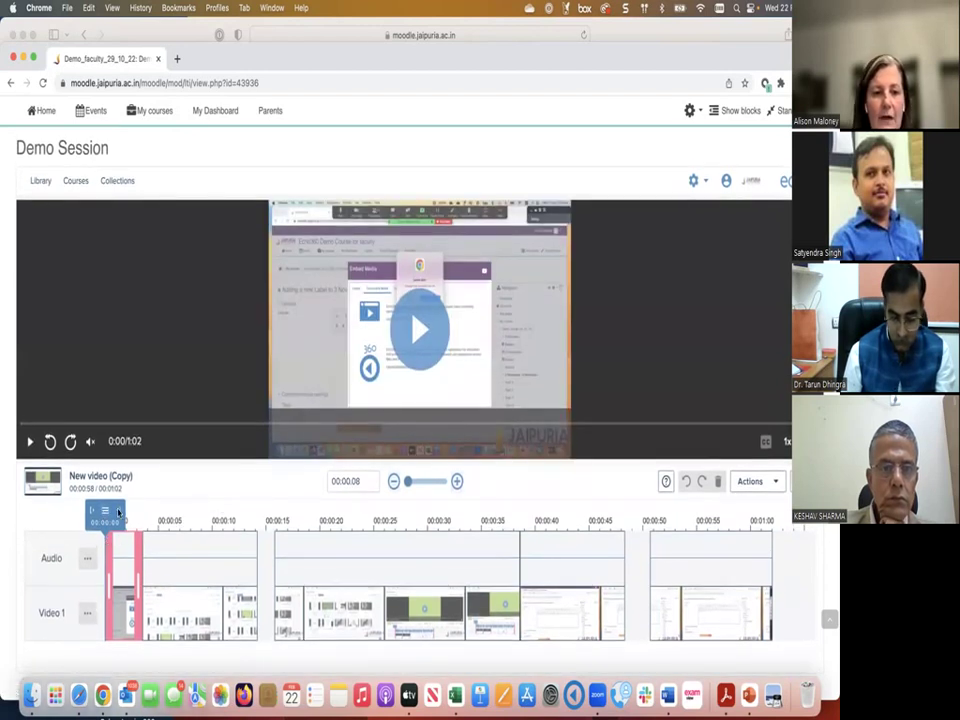
Step: Insert the 11-second library video created Jan 16, 2023 at the start of the timeline, with its picture on the Video 2 track
{"action": "left_click", "coordinate": [107, 512]}
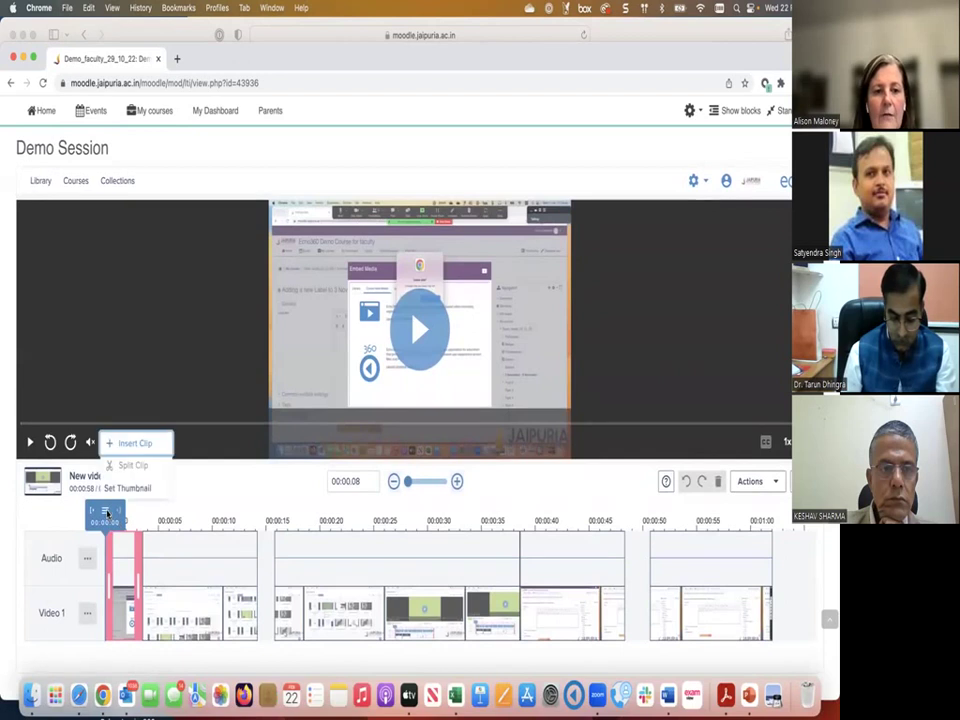
{"action": "left_click", "coordinate": [128, 445]}
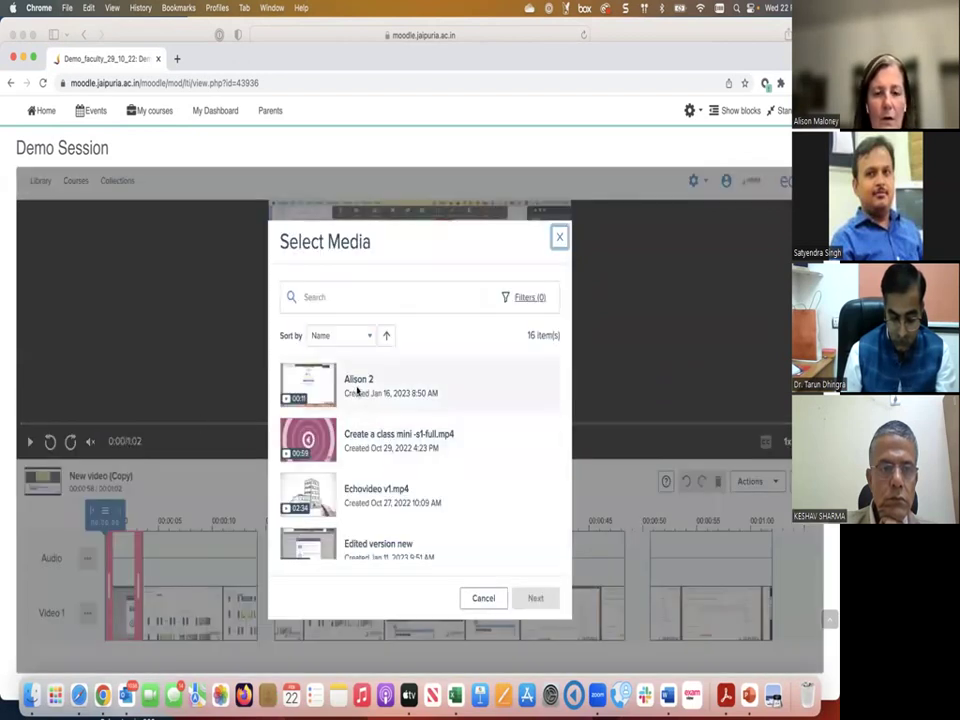
{"action": "left_click", "coordinate": [358, 392]}
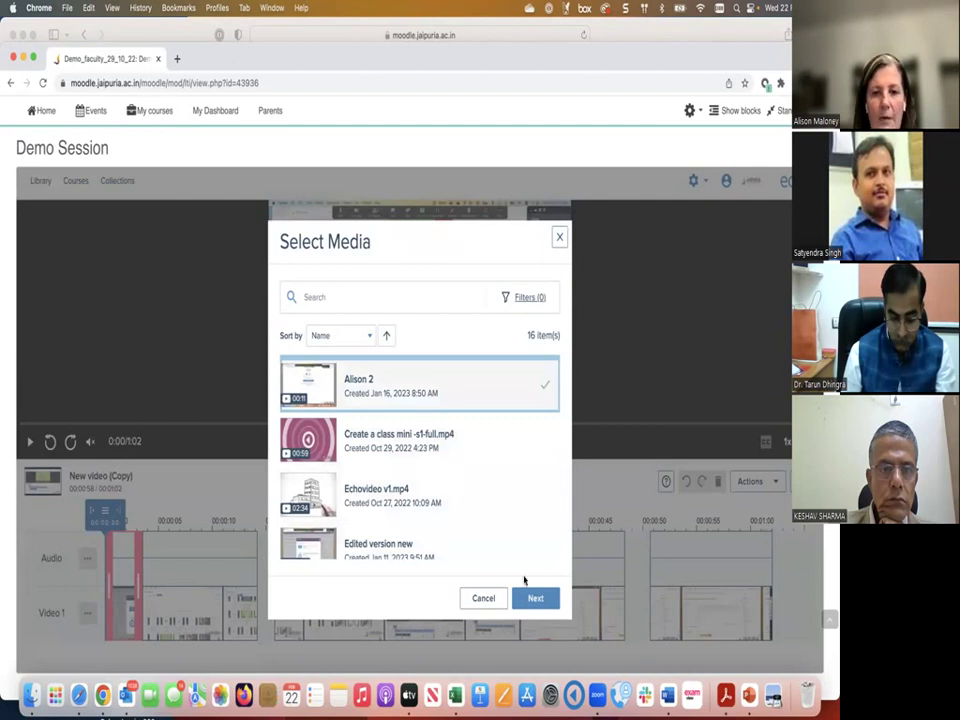
{"action": "left_click", "coordinate": [538, 597]}
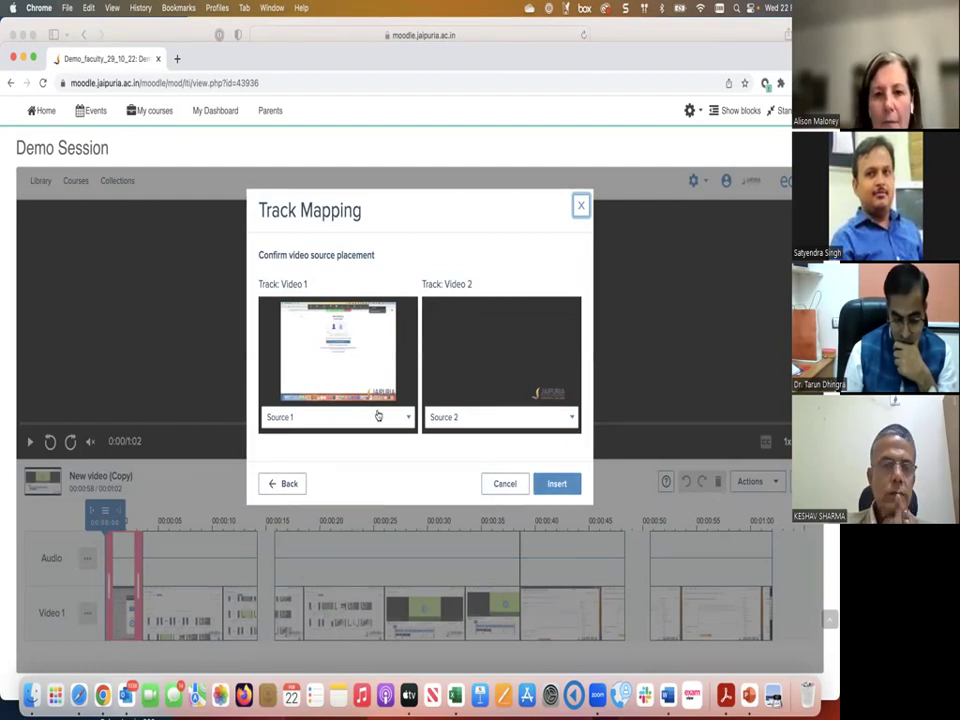
{"action": "left_click", "coordinate": [554, 486]}
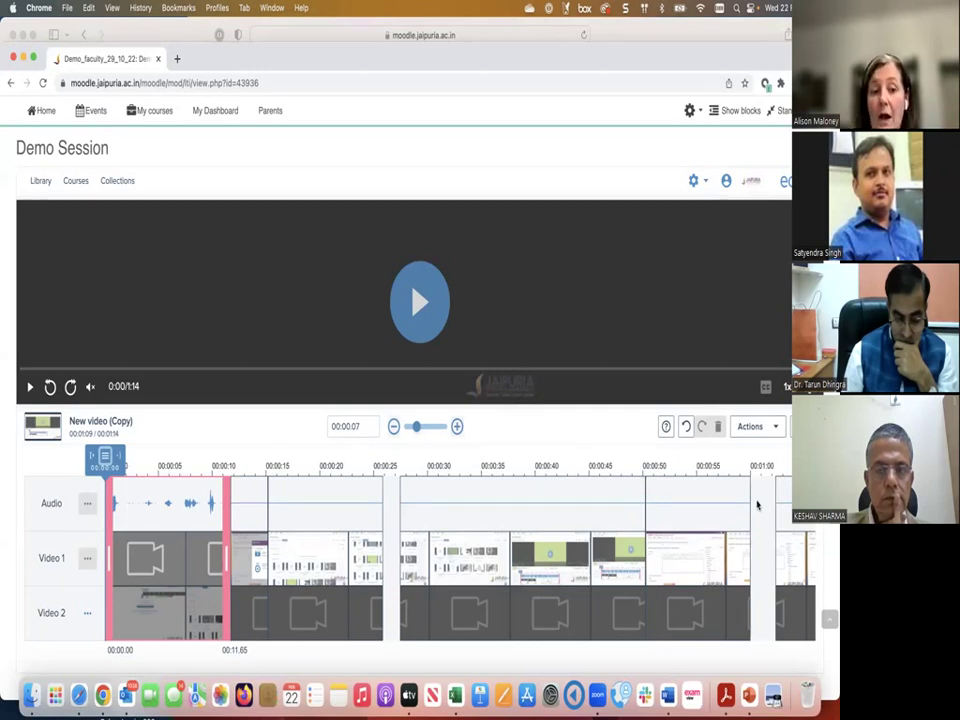
{"action": "scroll", "coordinate": [757, 505], "scroll_direction": "right", "scroll_amount": 1}
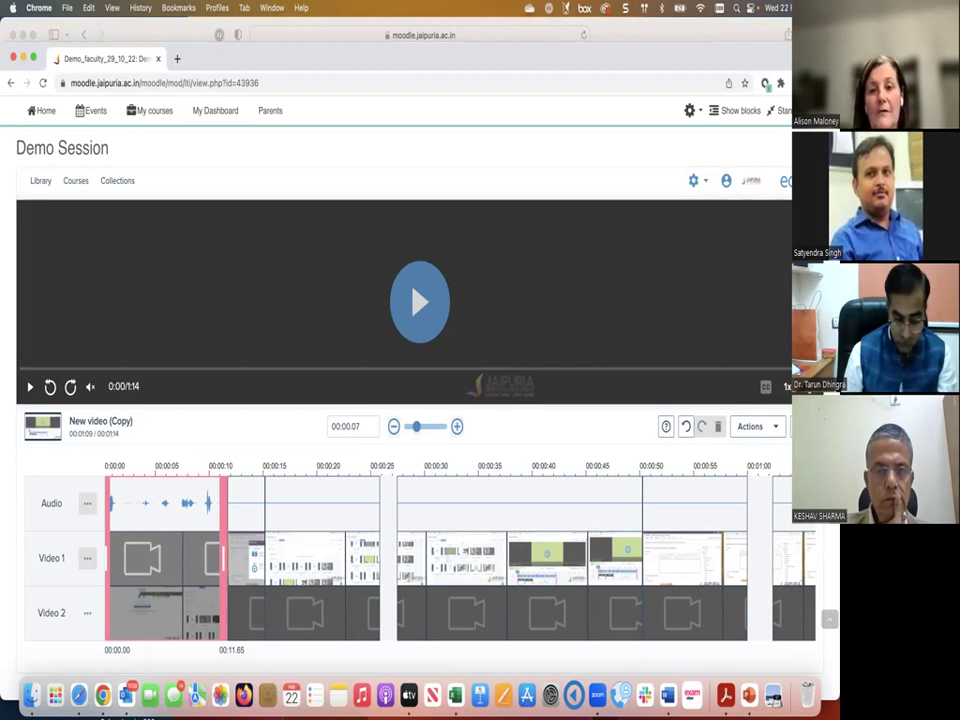
Step: Save the edited version of New video (Copy)
{"action": "left_click", "coordinate": [776, 427]}
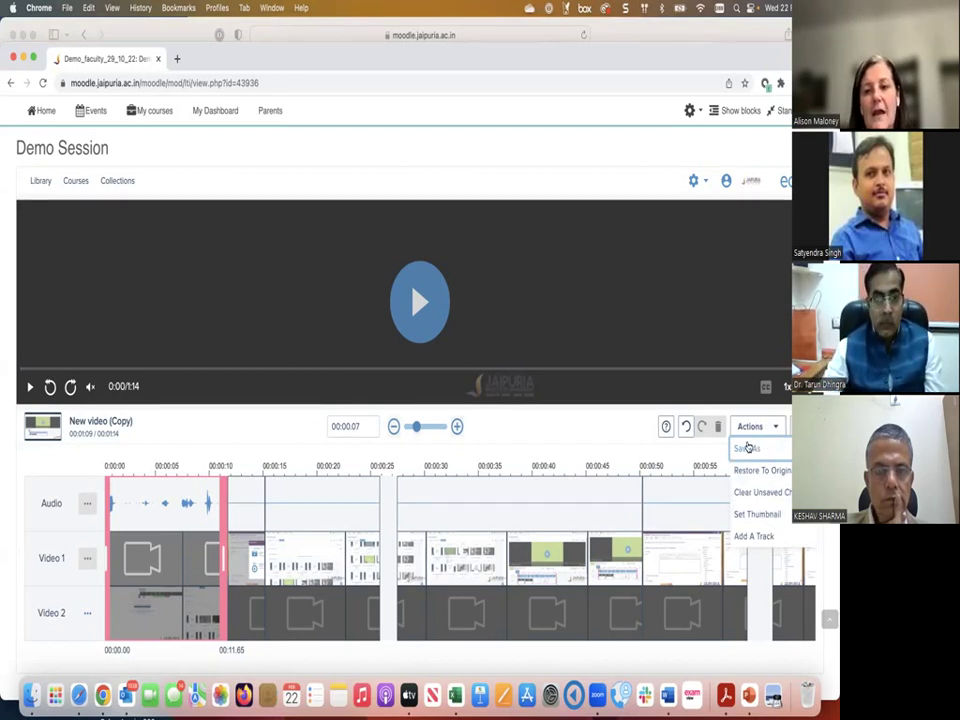
{"action": "left_click", "coordinate": [747, 447]}
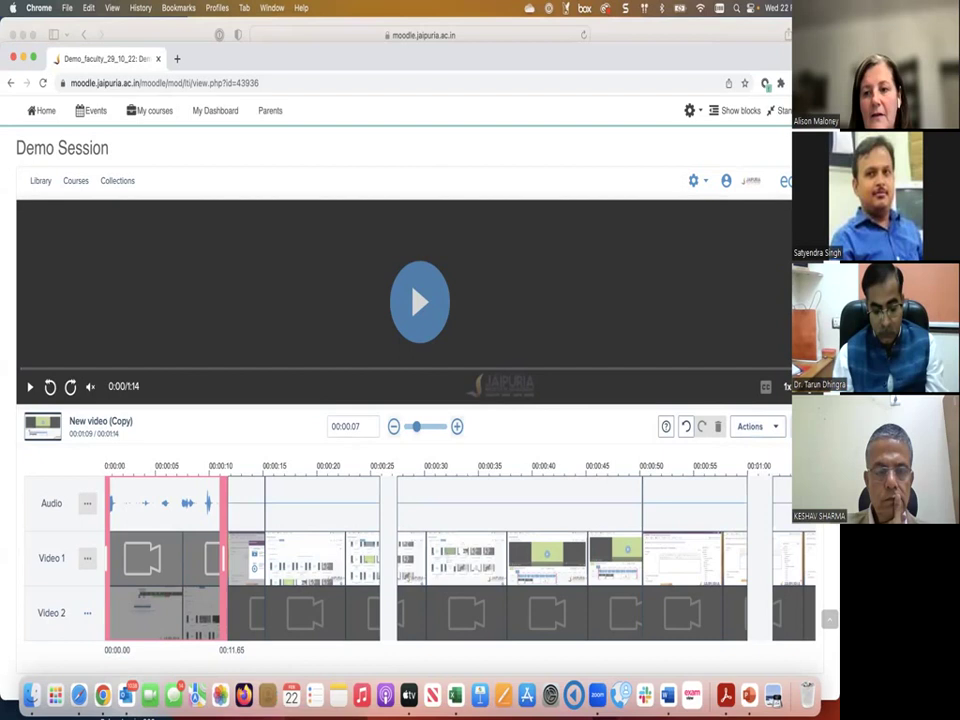
{"action": "left_click", "coordinate": [530, 476]}
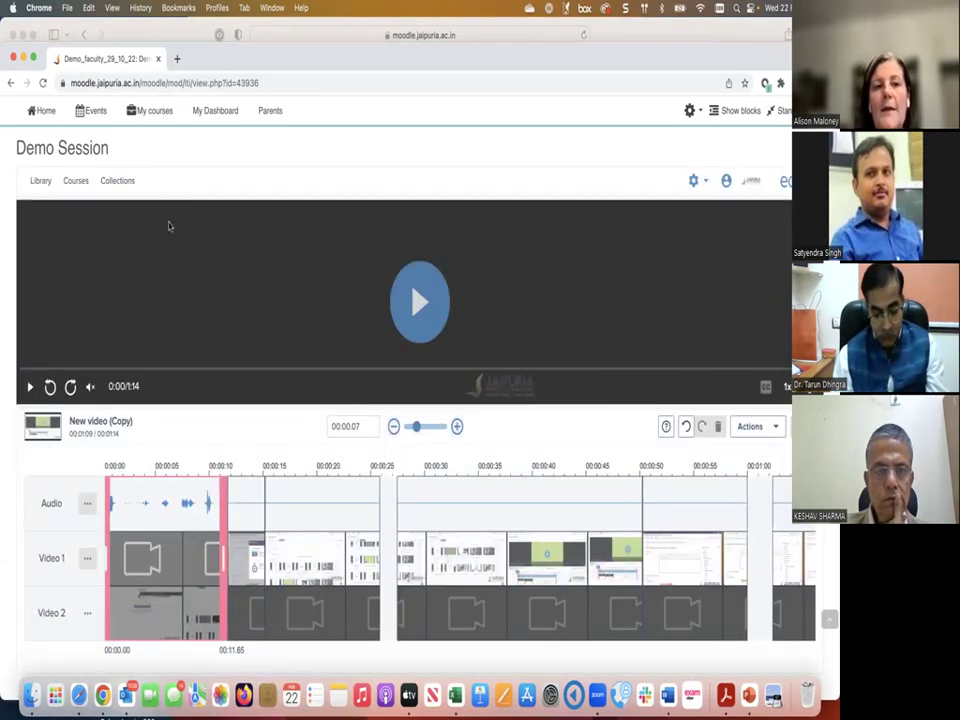
Step: Return to the Library and check the status of New video (Copy) among the media
{"action": "left_click", "coordinate": [41, 182]}
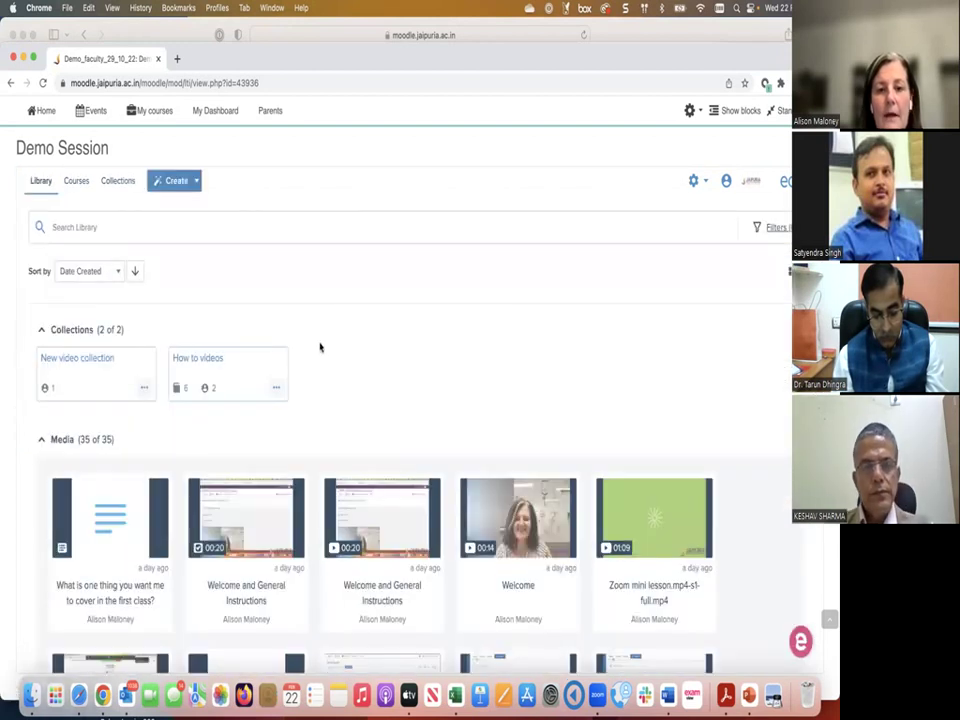
{"action": "scroll", "coordinate": [320, 345], "scroll_direction": "down", "scroll_amount": 5}
{"action": "scroll", "coordinate": [320, 347], "scroll_direction": "down", "scroll_amount": 2}
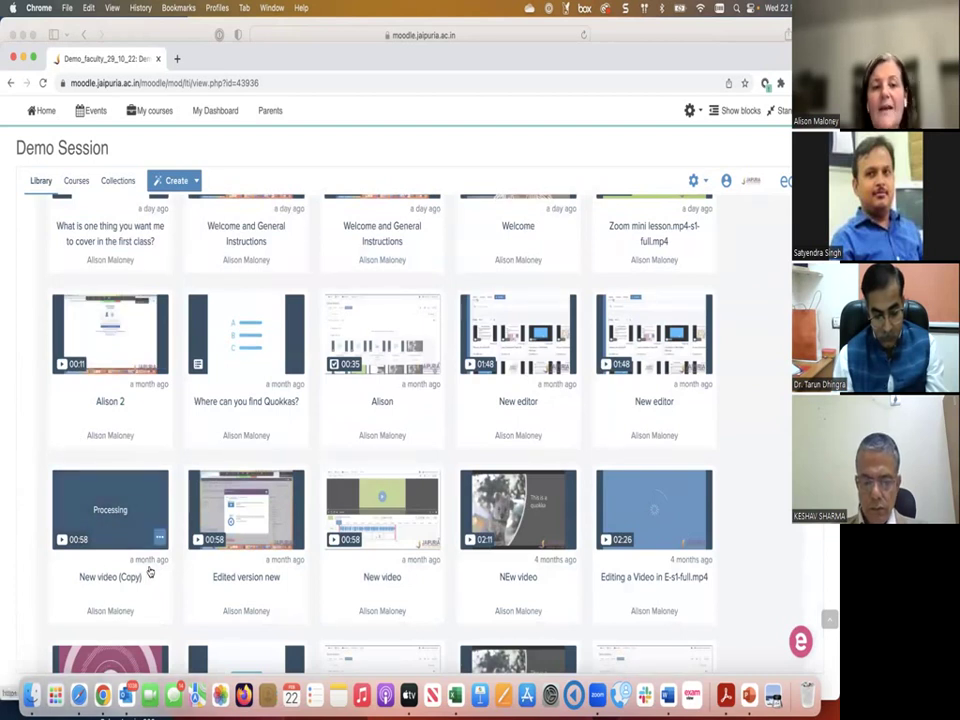
{"action": "scroll", "coordinate": [149, 572], "scroll_direction": "up", "scroll_amount": 7}
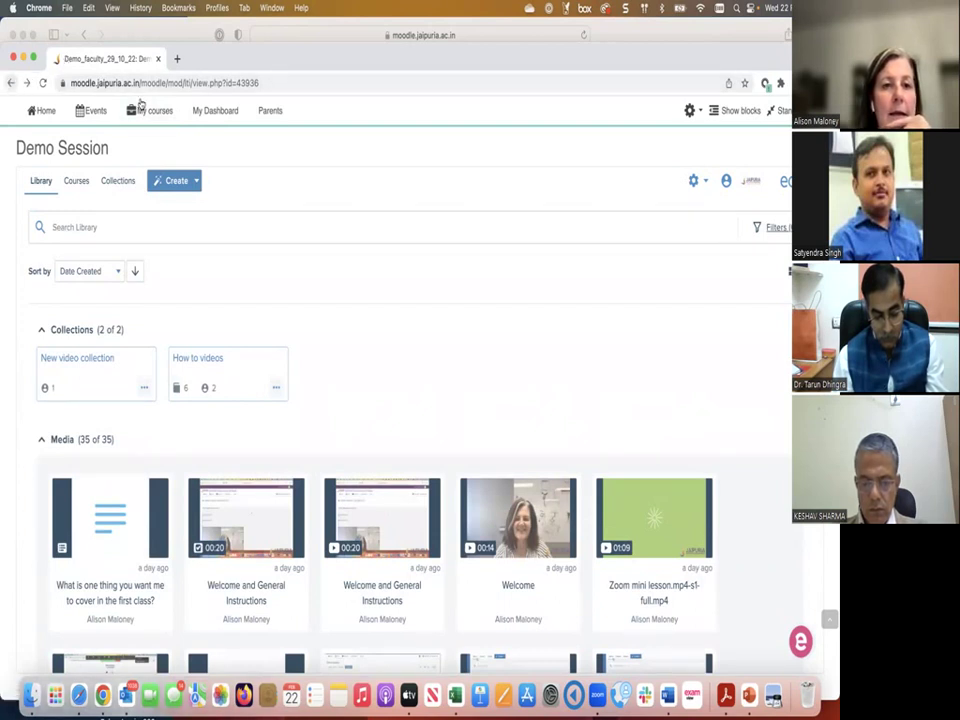
Step: Reopen the Demo_faculty_29_10_22 course in Moodle and open Demo Session under 2023 Refresher Session to reach its class list
{"action": "left_click", "coordinate": [205, 113]}
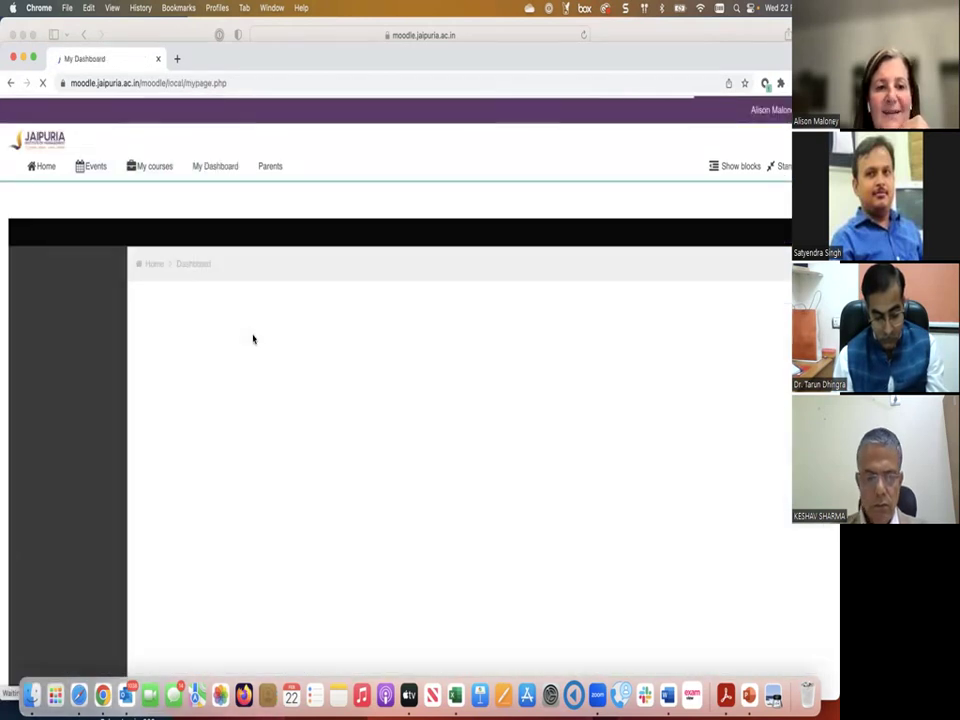
{"action": "mouse_move", "coordinate": [177, 179]}
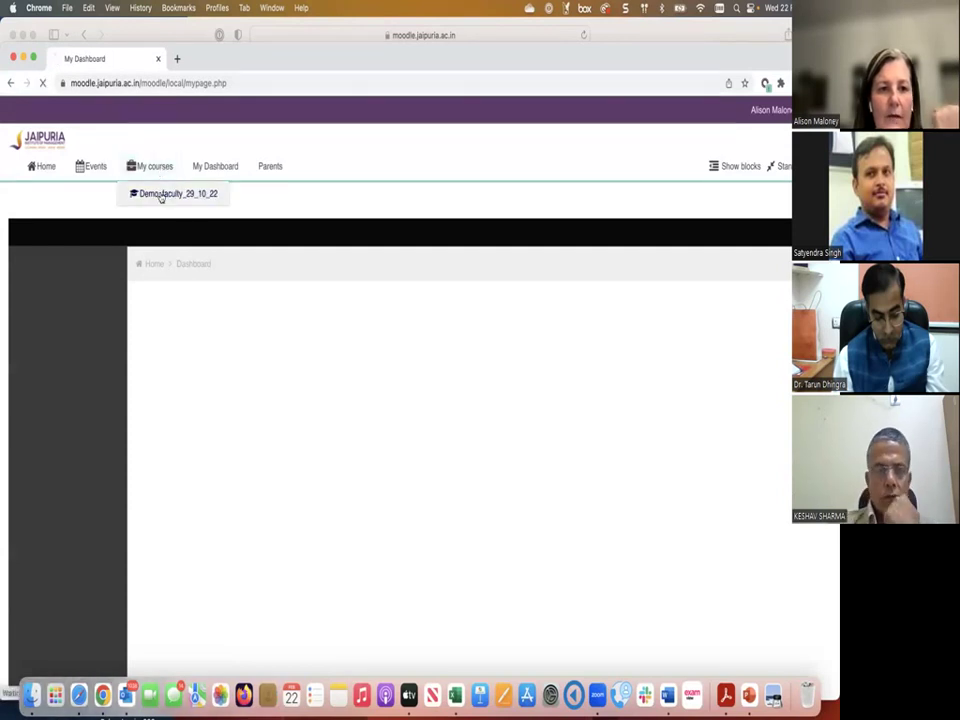
{"action": "left_click", "coordinate": [160, 196]}
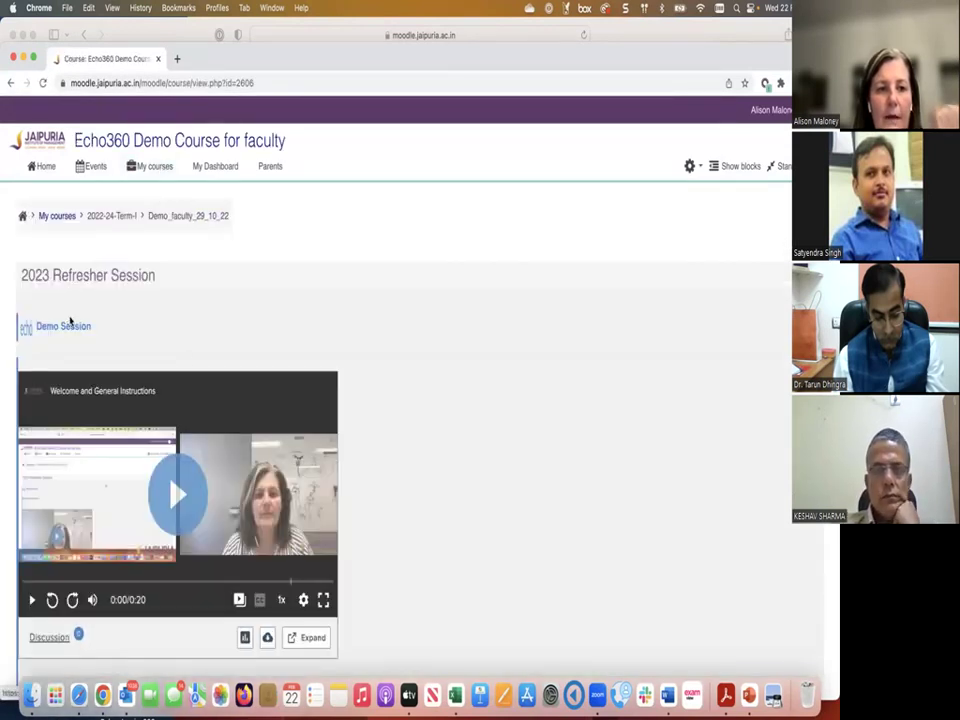
{"action": "left_click", "coordinate": [75, 326]}
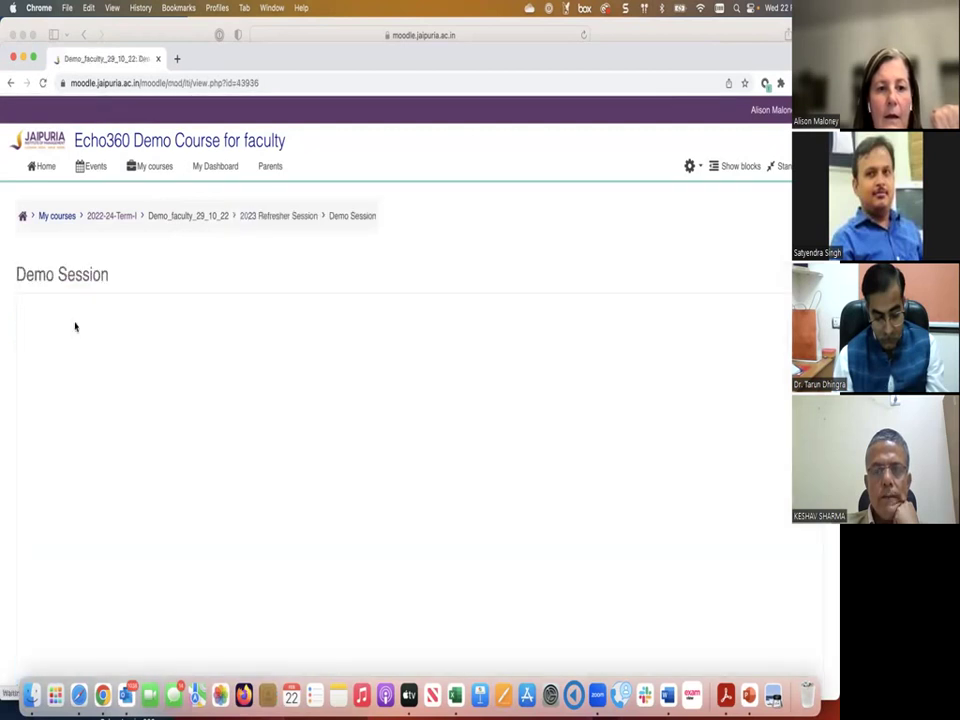
{"action": "scroll", "coordinate": [259, 266], "scroll_direction": "down", "scroll_amount": 1}
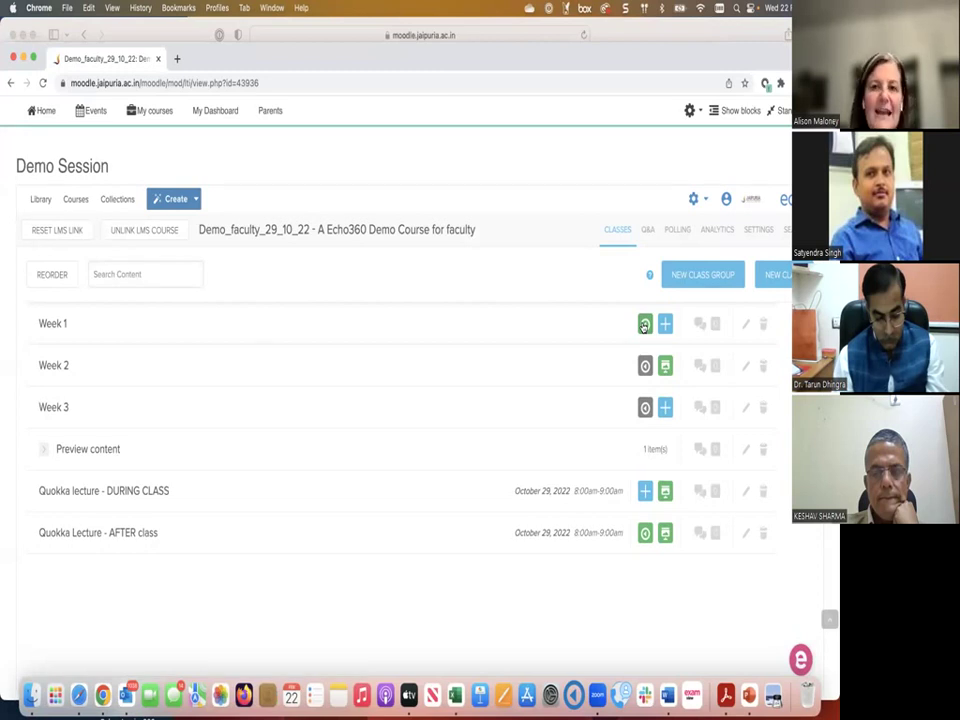
Step: Rearrange the browser windows and switch to the student's Demo Session class list in Safari
{"action": "mouse_move", "coordinate": [750, 55]}
{"action": "left_mouse_down"}
{"action": "mouse_move", "coordinate": [748, 134]}
{"action": "mouse_move", "coordinate": [754, 77]}
{"action": "left_mouse_up"}
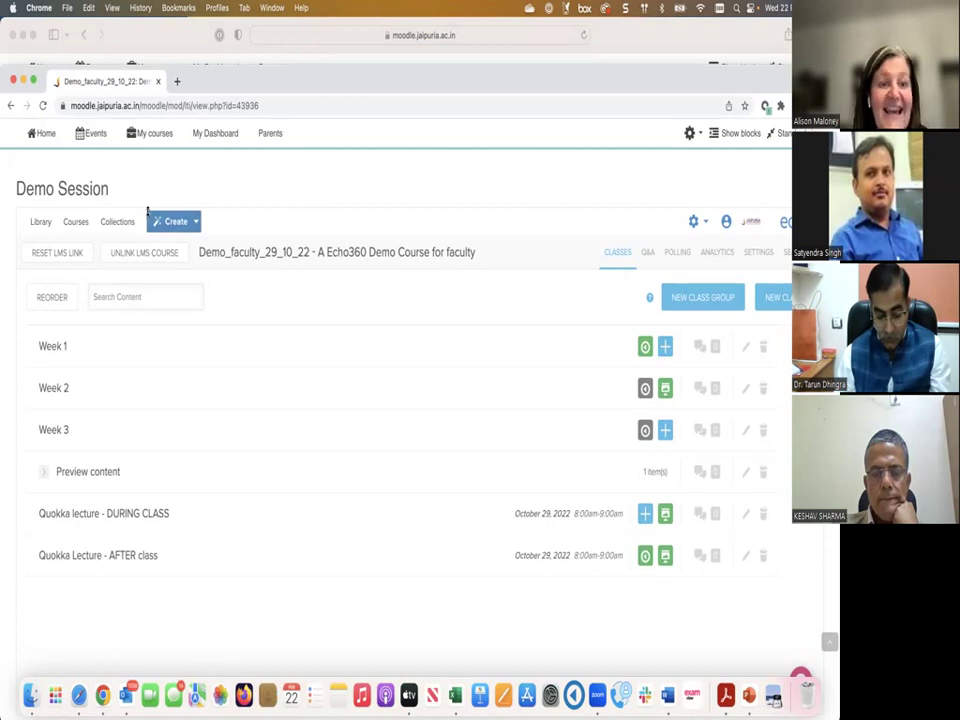
{"action": "left_click", "coordinate": [117, 221]}
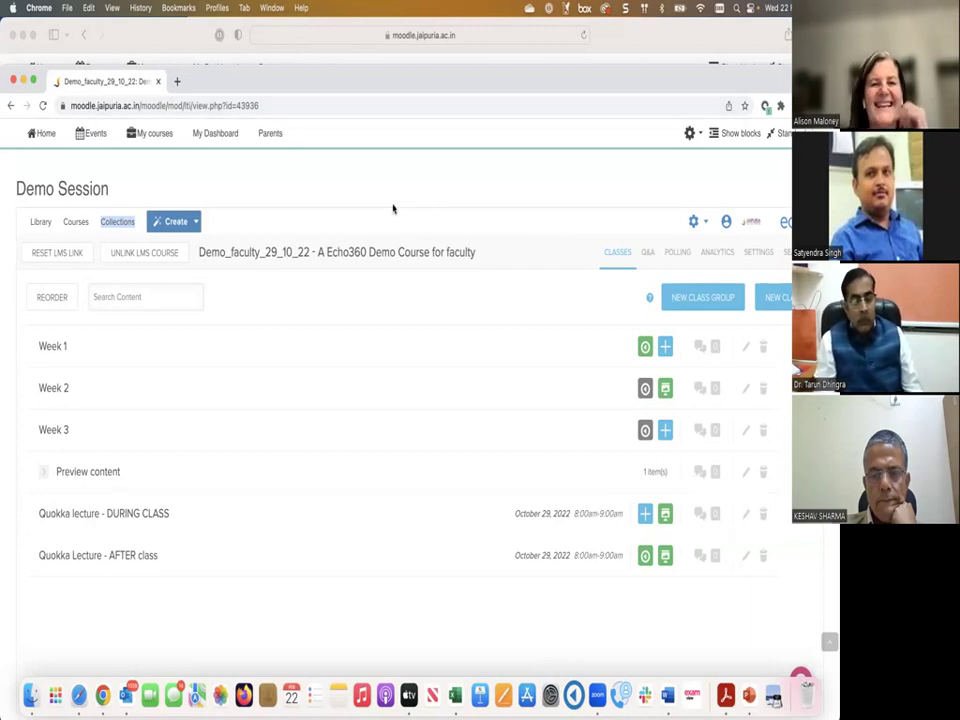
{"action": "left_click", "coordinate": [194, 36]}
{"action": "left_click_drag", "start_coordinate": [194, 36], "coordinate": [221, 34]}
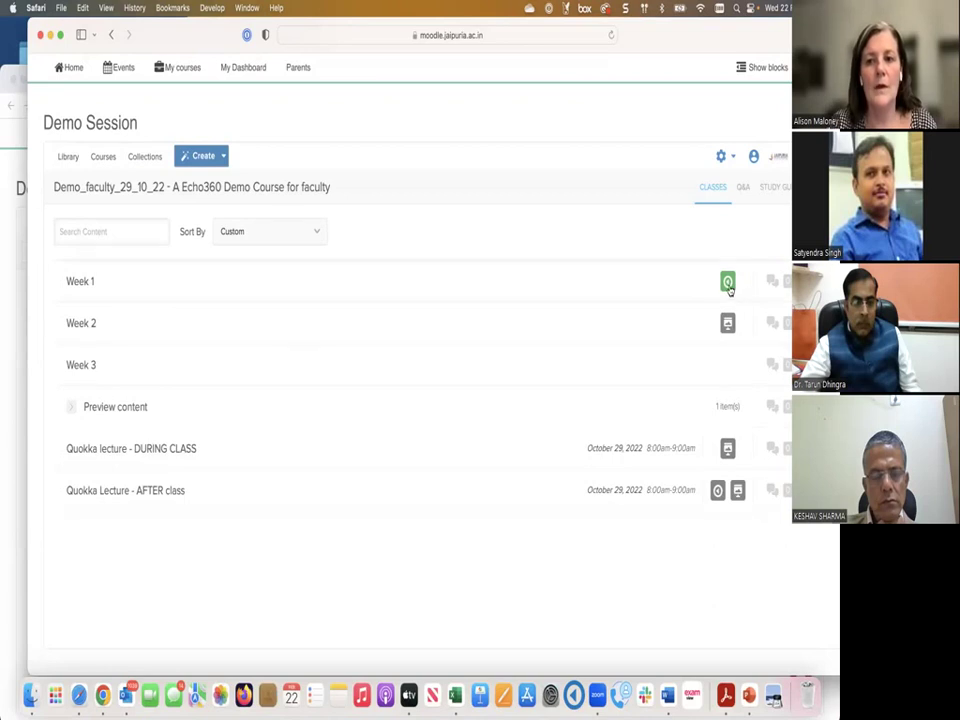
Step: View the Week 2 presentation as a student, then return to the Demo Session class list
{"action": "mouse_move", "coordinate": [724, 300]}
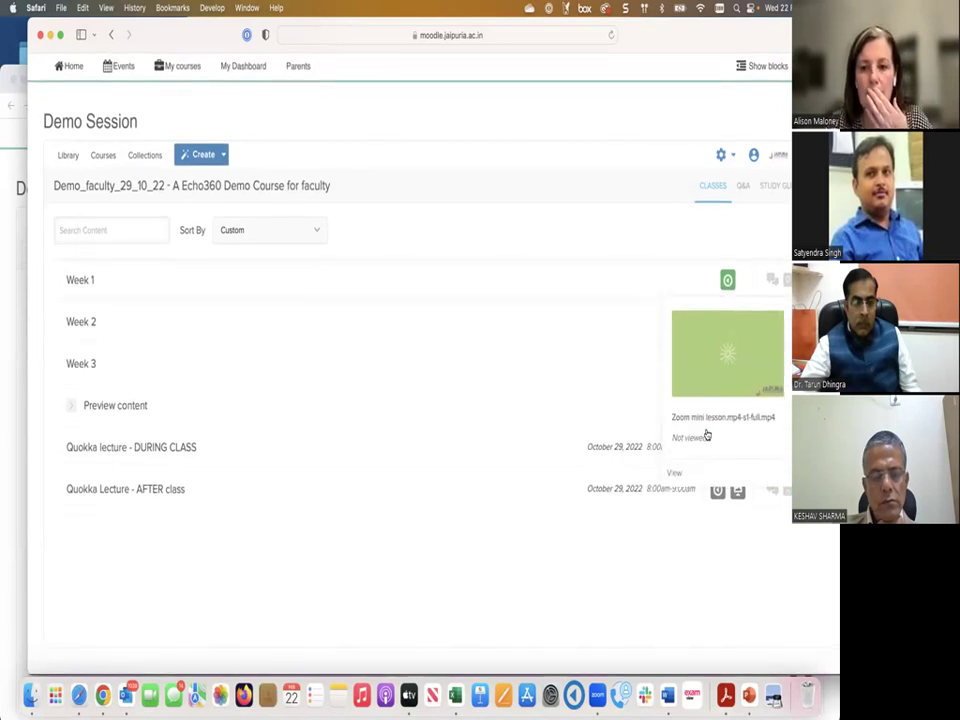
{"action": "scroll", "coordinate": [692, 385], "scroll_direction": "up", "scroll_amount": 1}
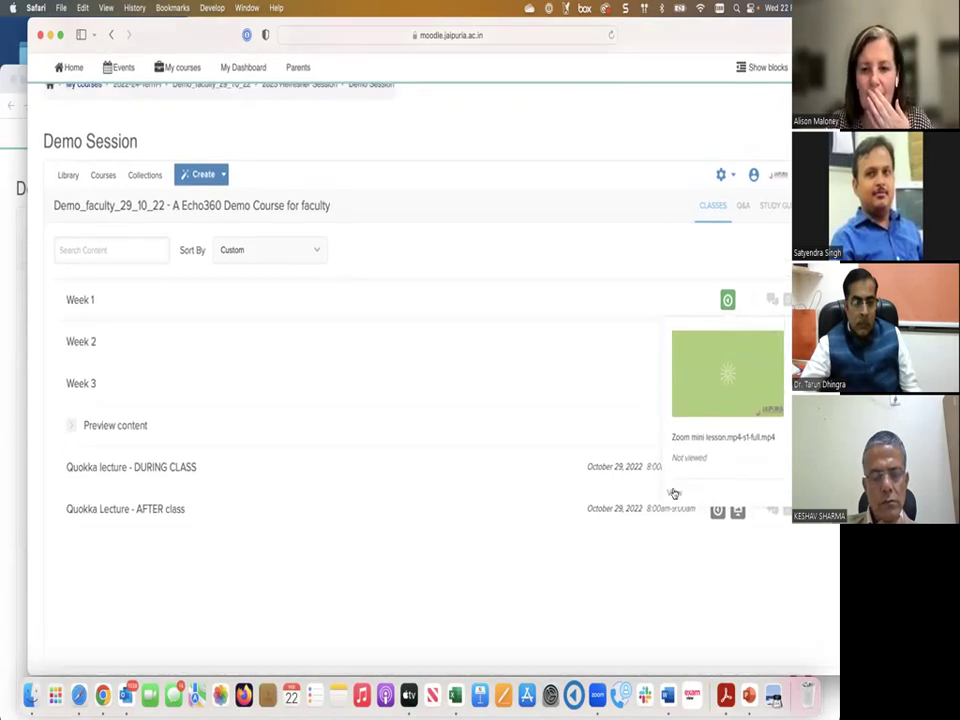
{"action": "left_click", "coordinate": [606, 345]}
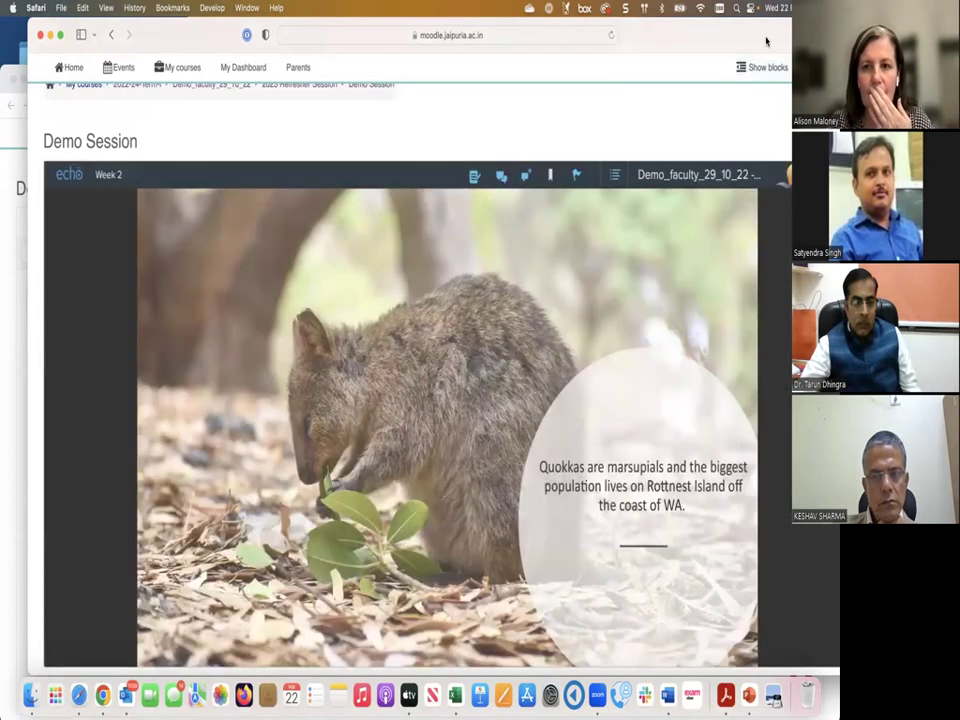
{"action": "left_click_drag", "start_coordinate": [767, 41], "coordinate": [772, 41]}
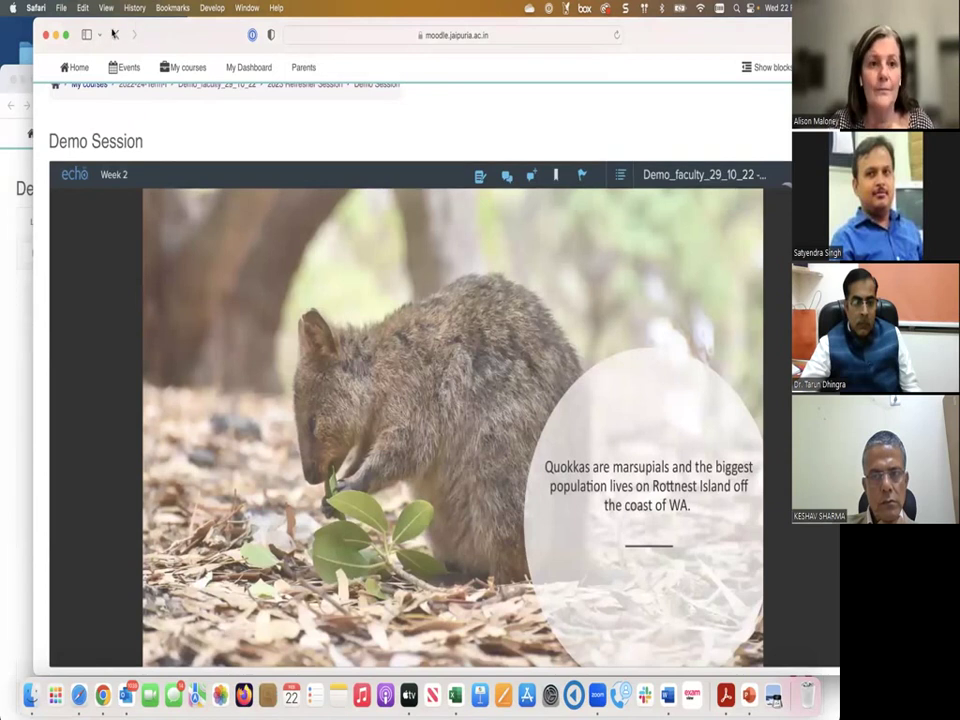
{"action": "mouse_move", "coordinate": [184, 29]}
{"action": "left_mouse_down"}
{"action": "mouse_move", "coordinate": [197, 30]}
{"action": "mouse_move", "coordinate": [183, 29]}
{"action": "left_mouse_up"}
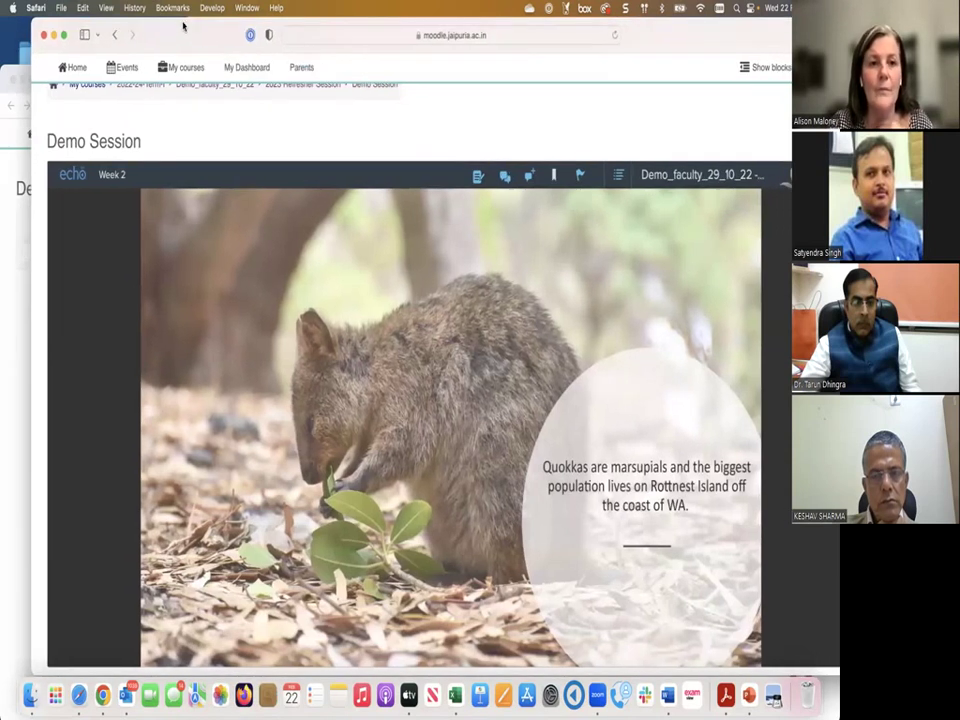
{"action": "left_click", "coordinate": [677, 176]}
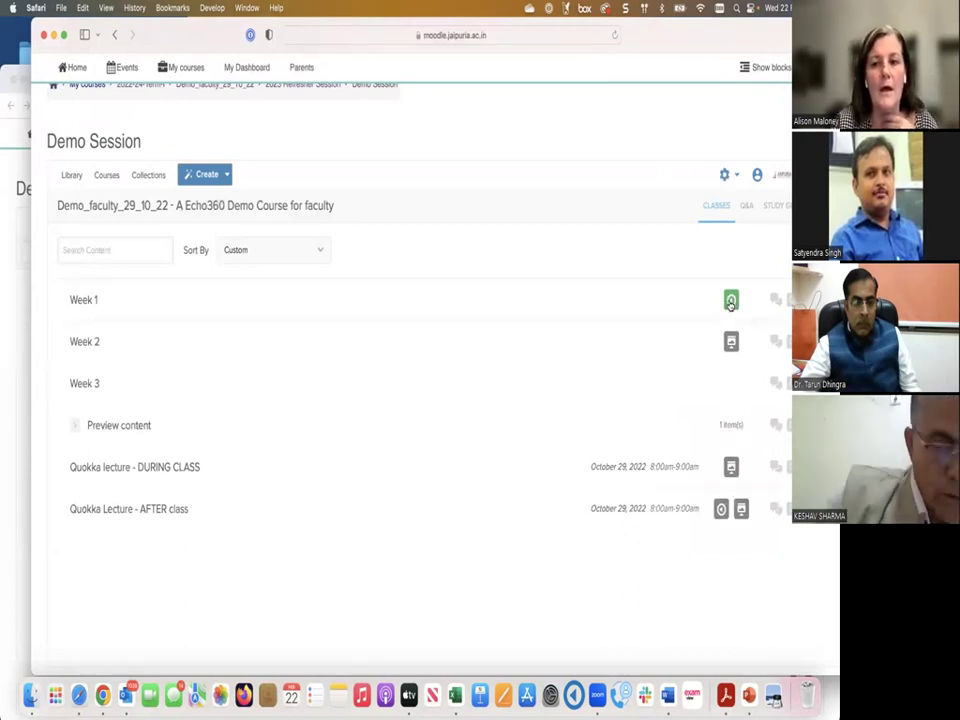
Step: Open the Week 1 video as a student, then switch to the instructor's Demo Session class list in Chrome
{"action": "left_click", "coordinate": [730, 301]}
{"action": "left_click", "coordinate": [688, 318]}
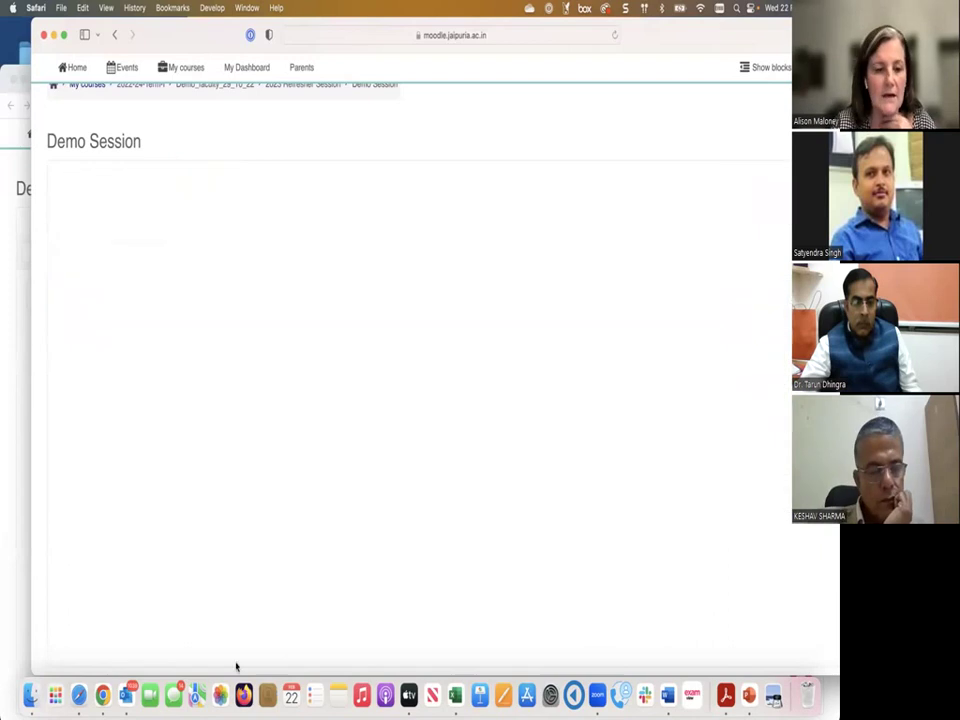
{"action": "left_click", "coordinate": [103, 696]}
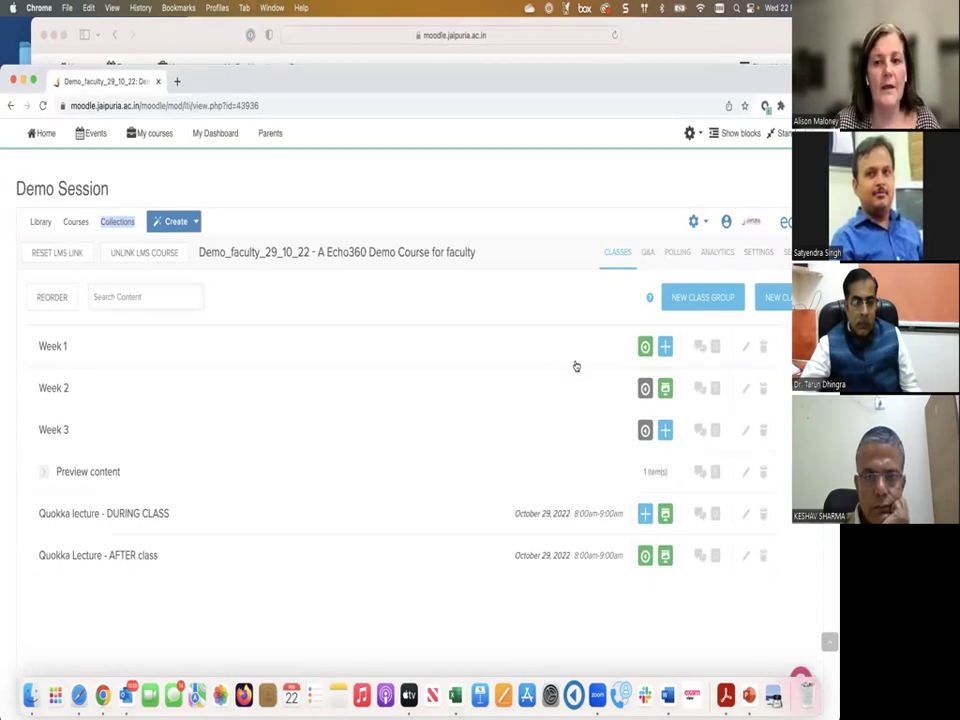
Step: Try to open the Week 1 video for editing from the class list, accepting the warning, and reload the Demo Session page
{"action": "left_click", "coordinate": [644, 348]}
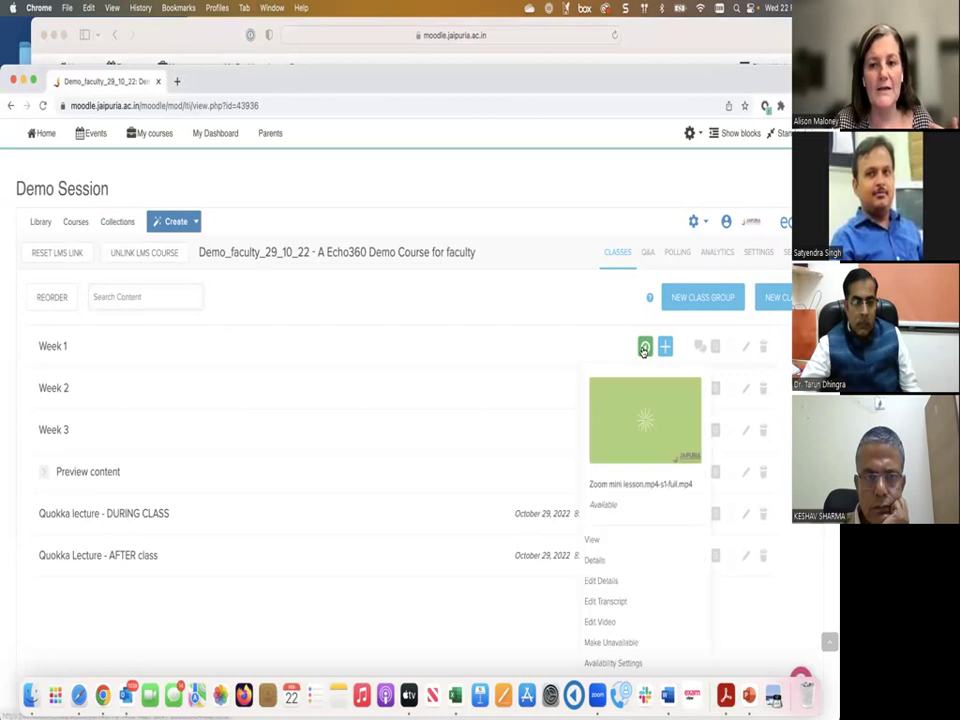
{"action": "left_click", "coordinate": [605, 620]}
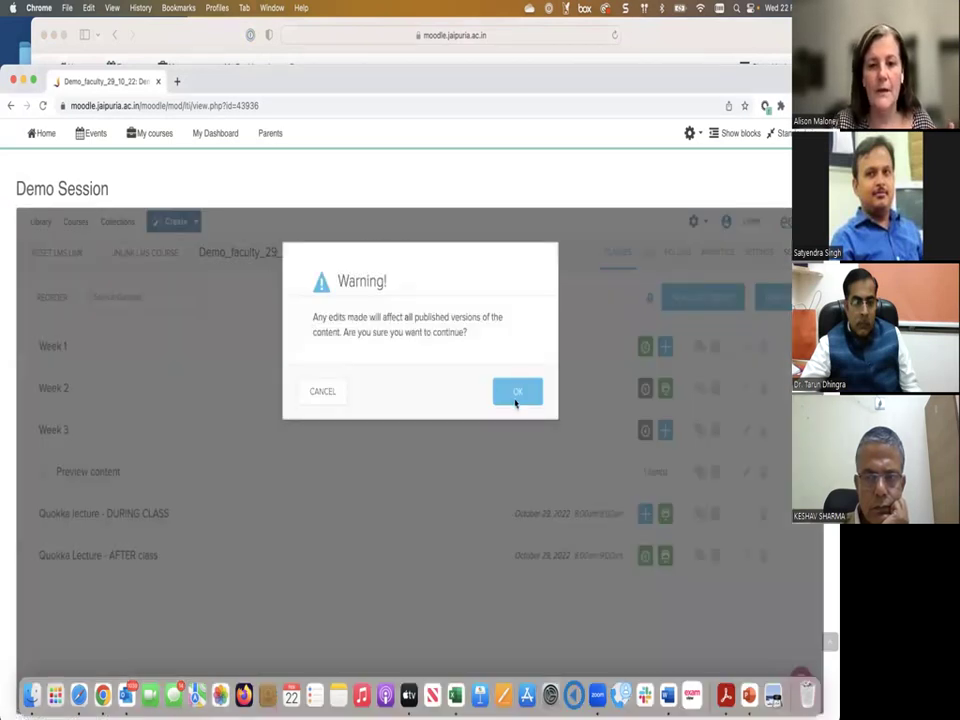
{"action": "left_click", "coordinate": [514, 398]}
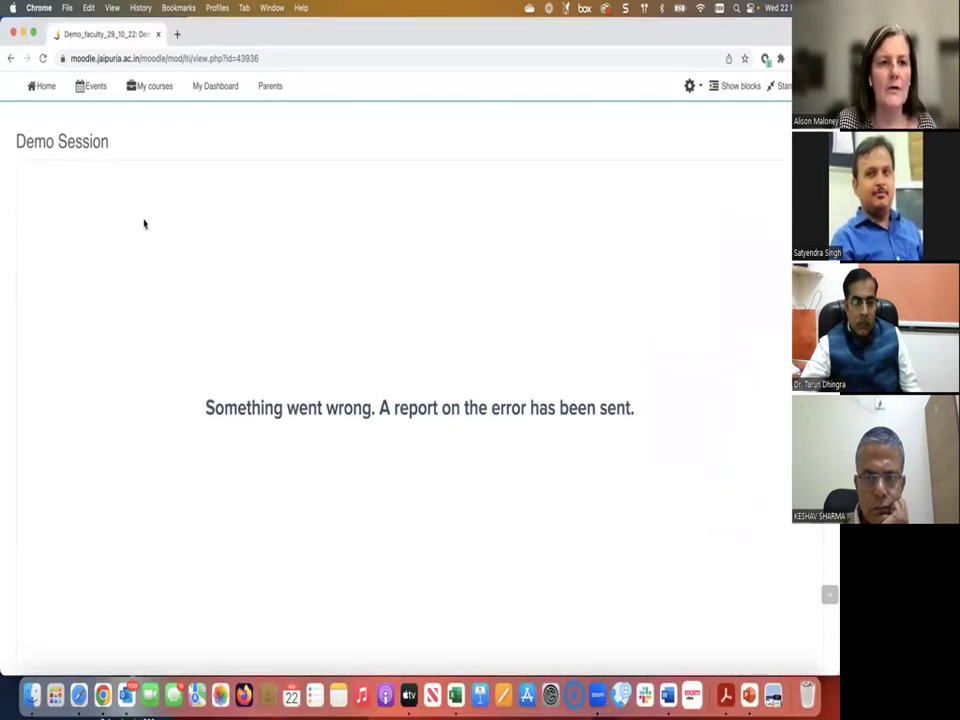
{"action": "left_click", "coordinate": [42, 58]}
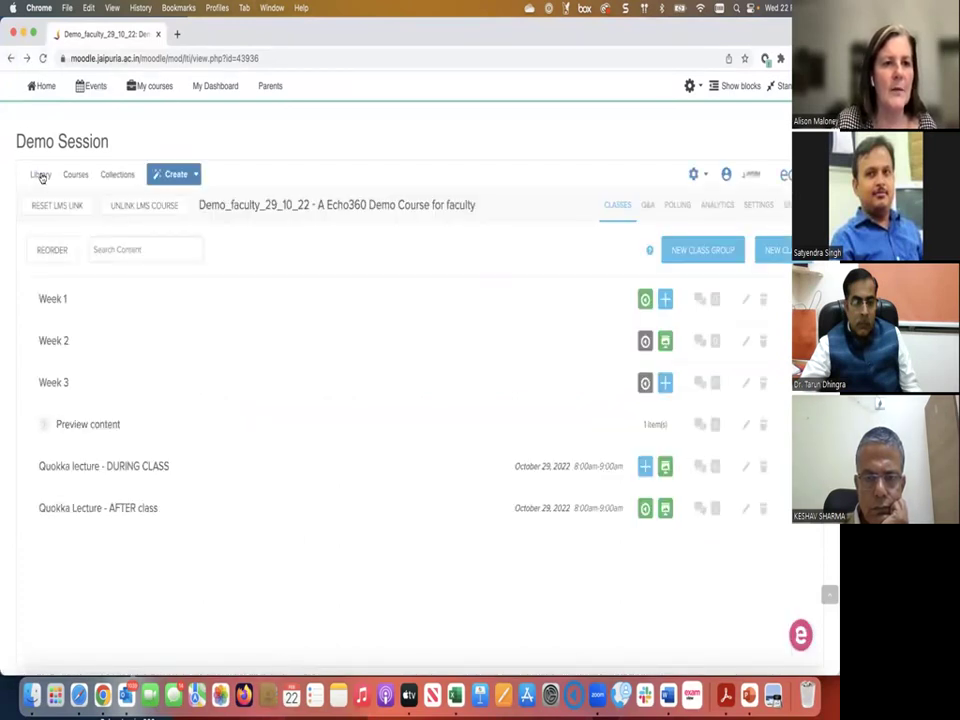
Step: Open the Welcome video from the Library in the media editor
{"action": "left_click", "coordinate": [38, 175]}
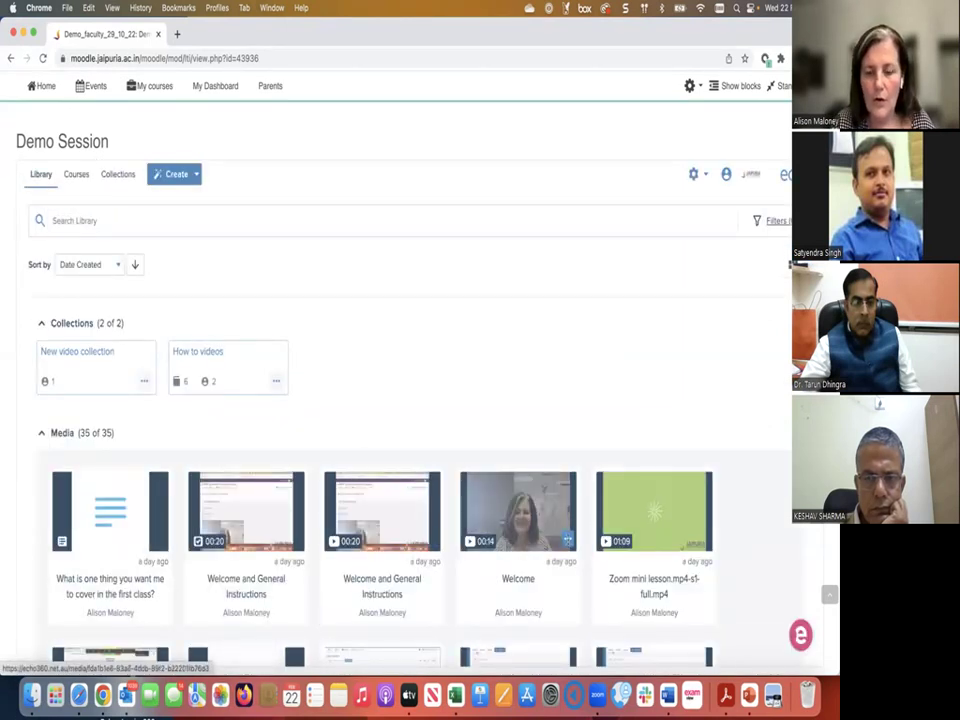
{"action": "left_click", "coordinate": [567, 540]}
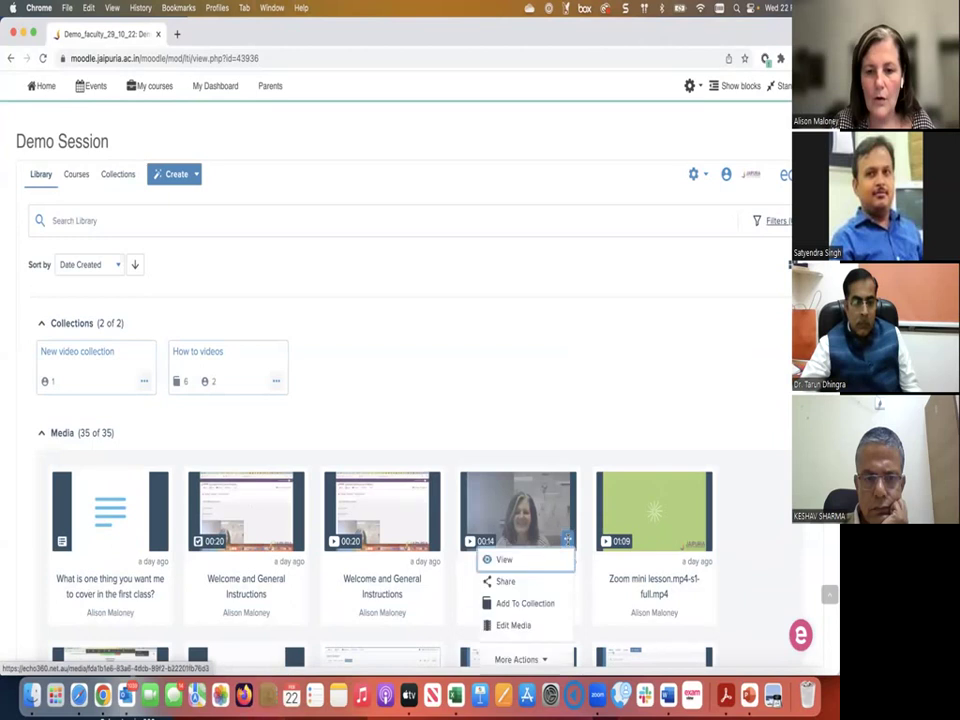
{"action": "left_click", "coordinate": [514, 626]}
{"action": "left_click", "coordinate": [501, 435]}
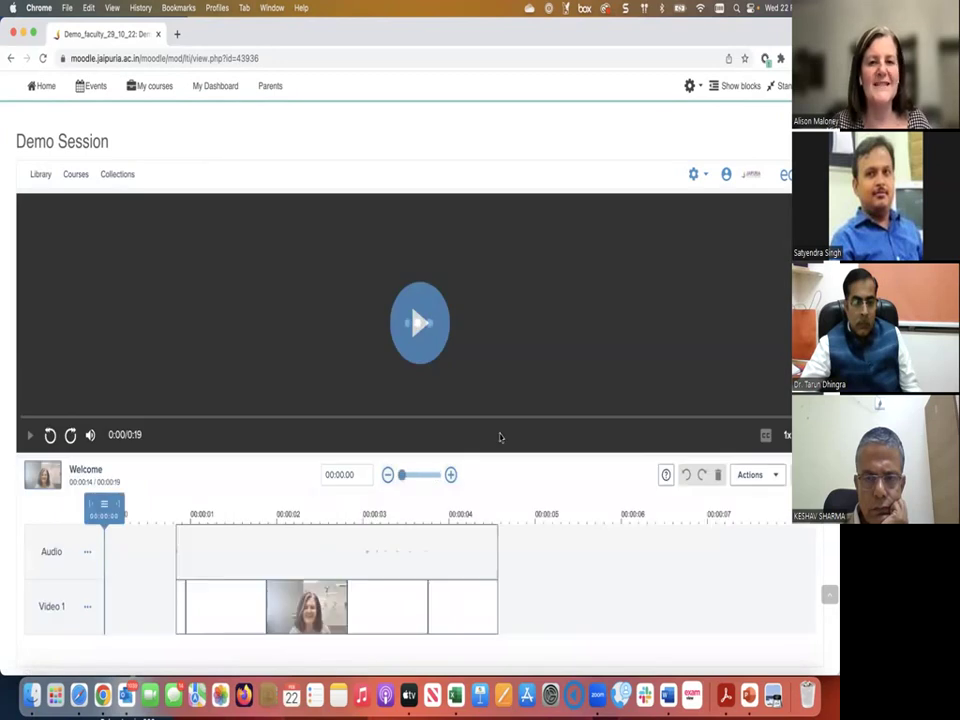
Step: Magnify the Welcome video's editing timeline and place the playhead at 00:03.78
{"action": "left_click", "coordinate": [429, 543]}
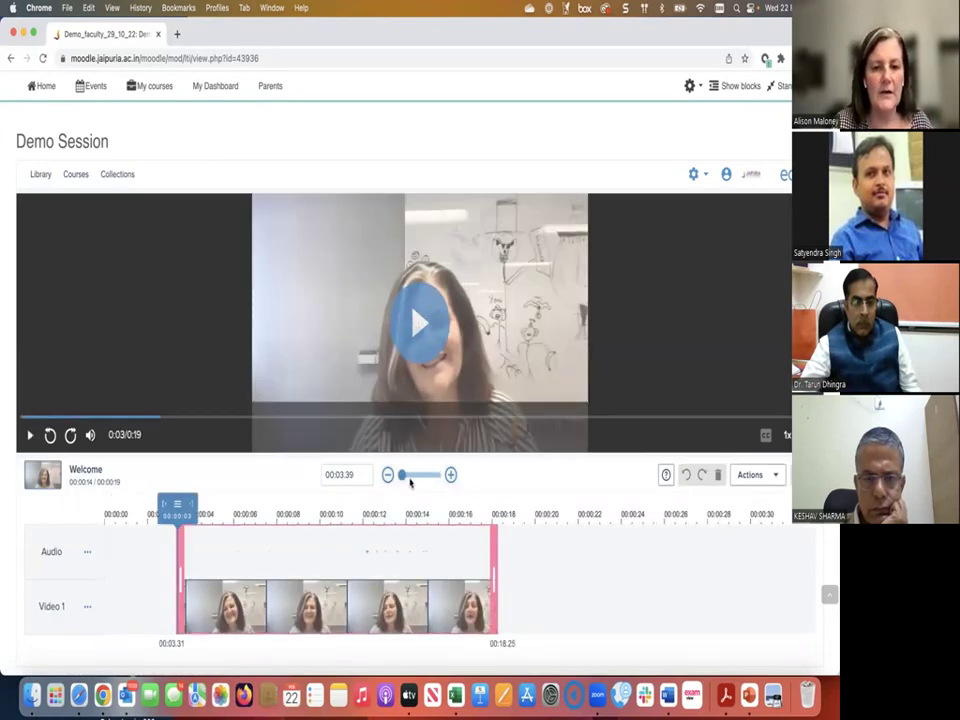
{"action": "mouse_move", "coordinate": [403, 476]}
{"action": "left_mouse_down"}
{"action": "mouse_move", "coordinate": [437, 474]}
{"action": "mouse_move", "coordinate": [403, 476]}
{"action": "left_mouse_up"}
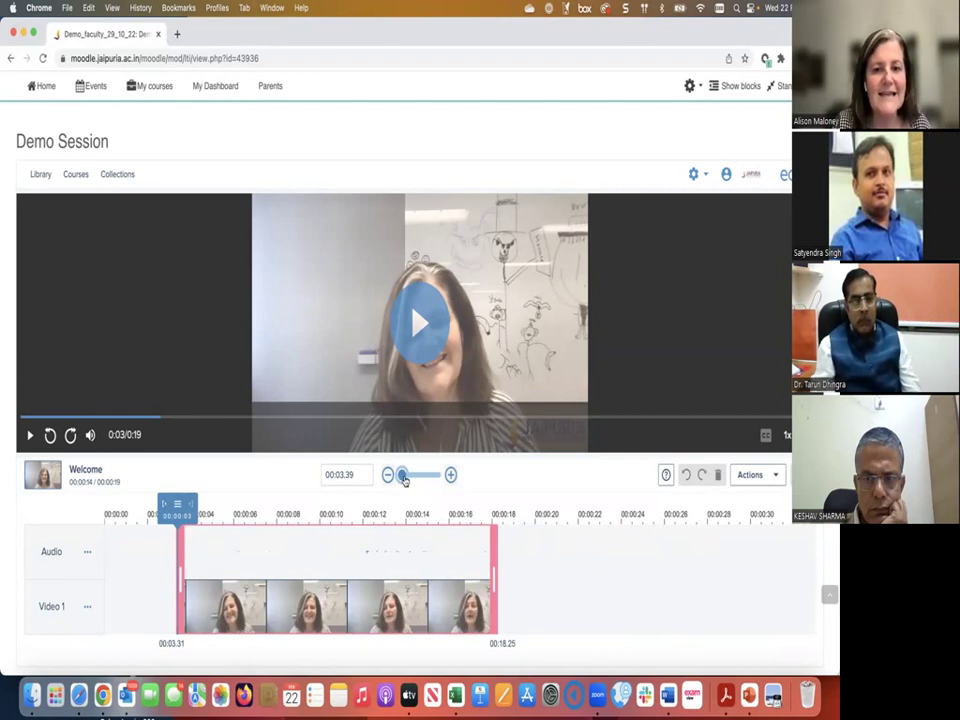
{"action": "left_click_drag", "start_coordinate": [423, 479], "coordinate": [437, 474]}
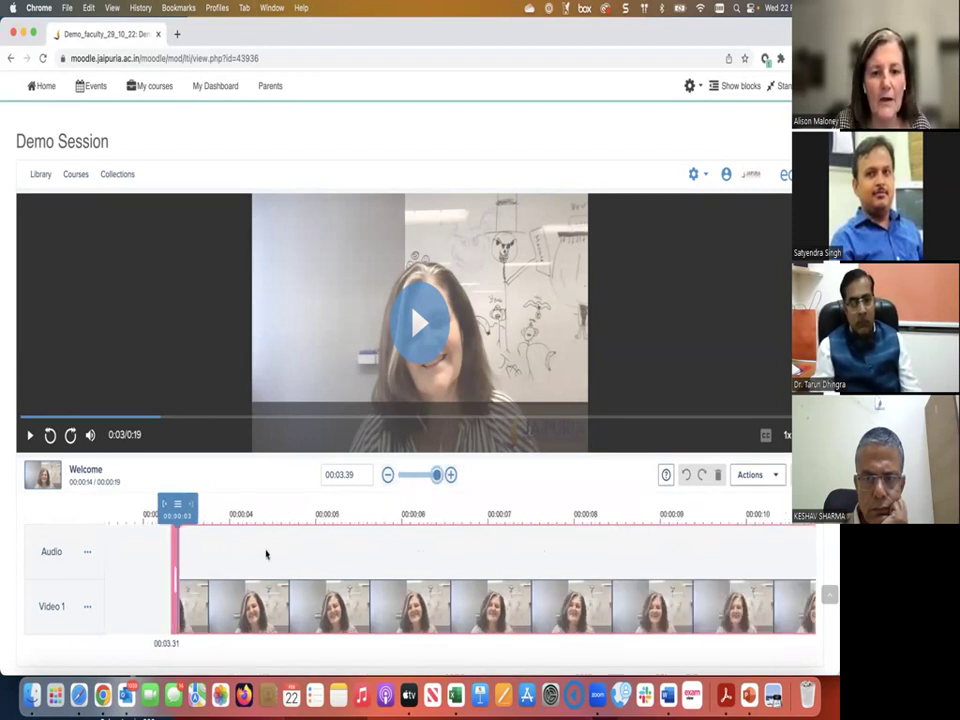
{"action": "left_click", "coordinate": [211, 526]}
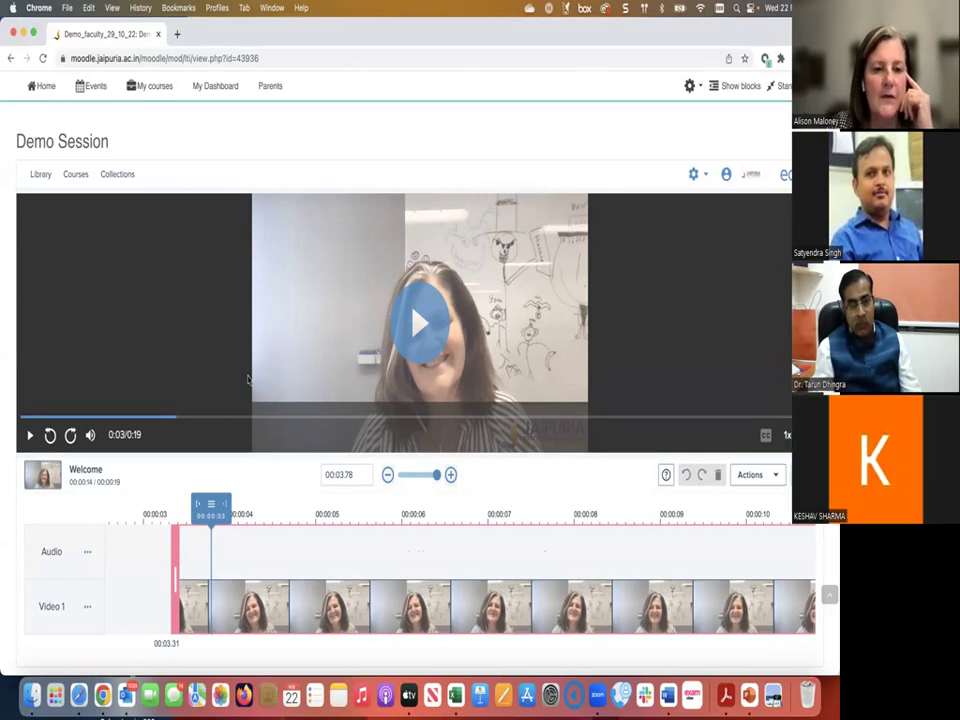
Step: Return to the Library and open the transcript of Zoom mini lesson.mp4-s1-full.mp4 for editing
{"action": "left_click", "coordinate": [150, 86]}
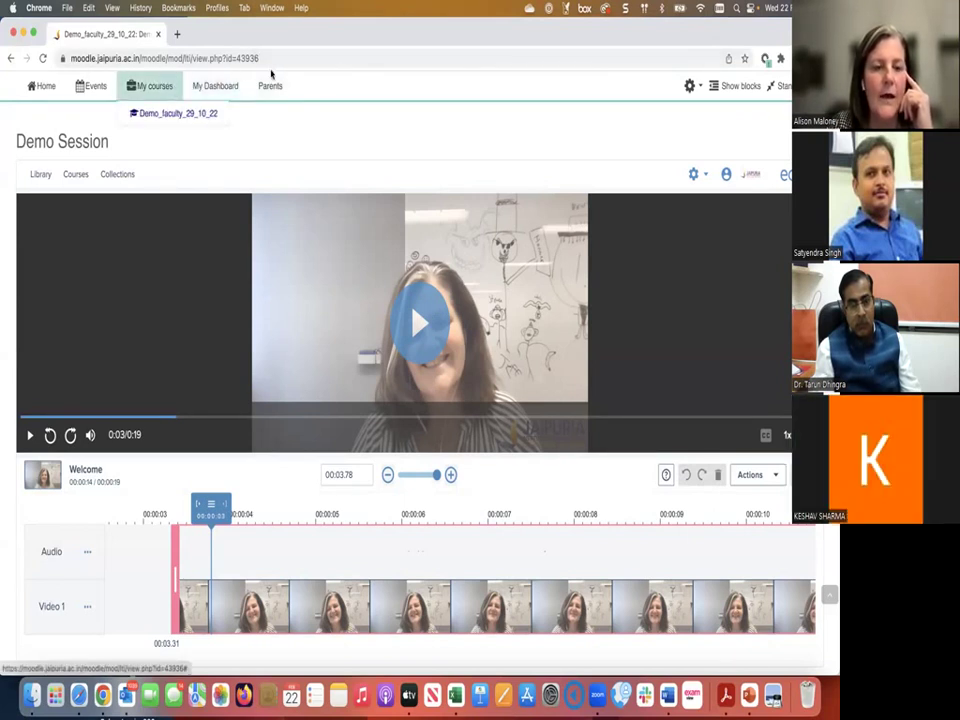
{"action": "left_click", "coordinate": [40, 175]}
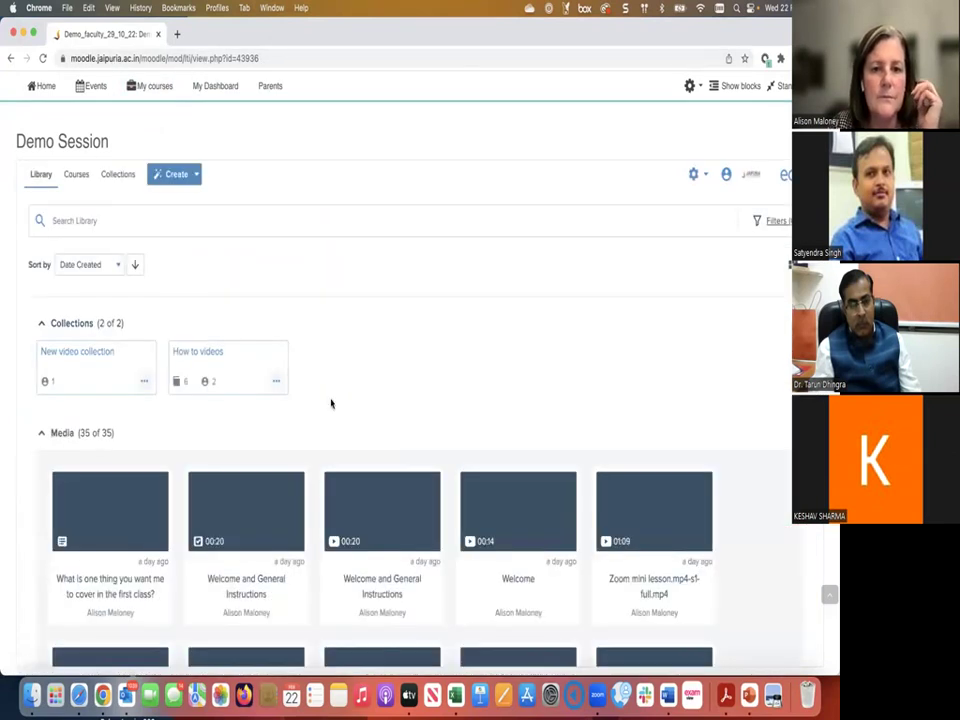
{"action": "left_click", "coordinate": [432, 539]}
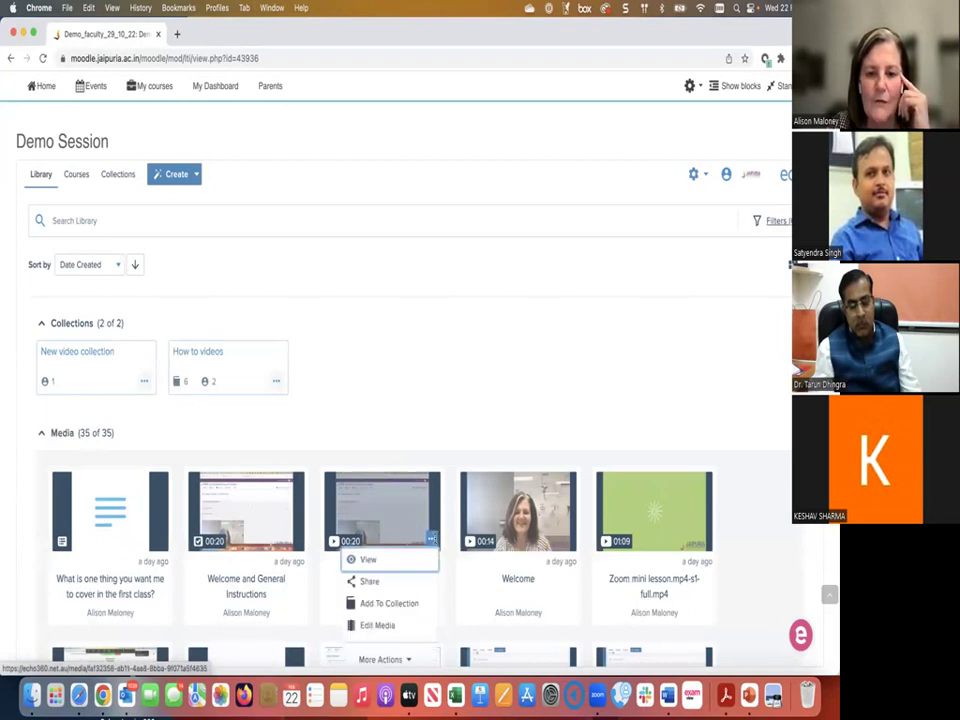
{"action": "scroll", "coordinate": [555, 534], "scroll_direction": "down", "scroll_amount": 1}
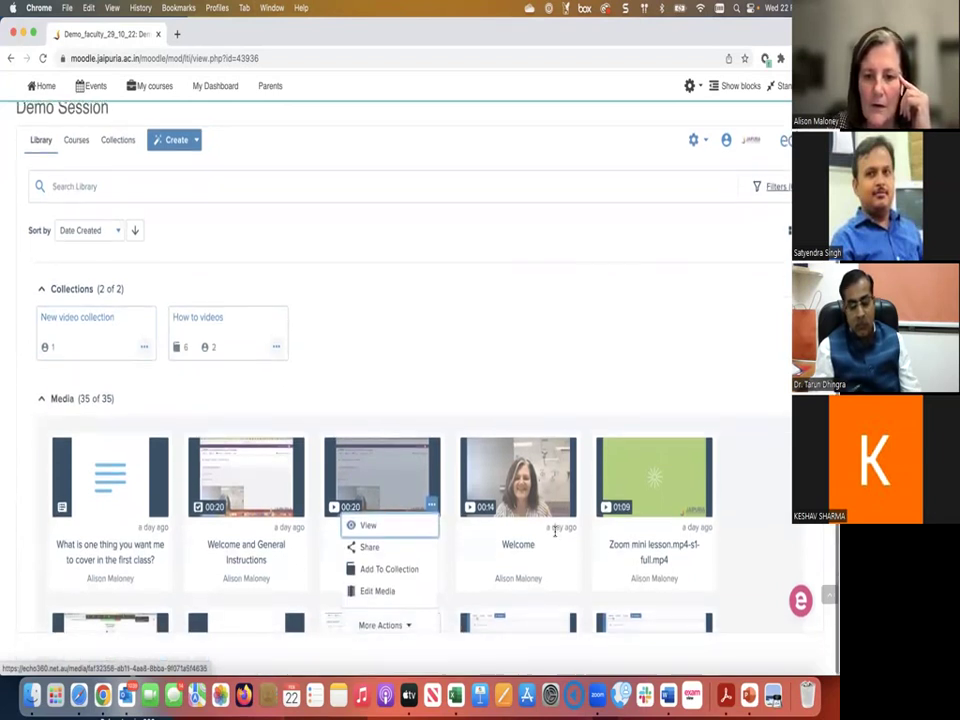
{"action": "scroll", "coordinate": [555, 535], "scroll_direction": "up", "scroll_amount": 1}
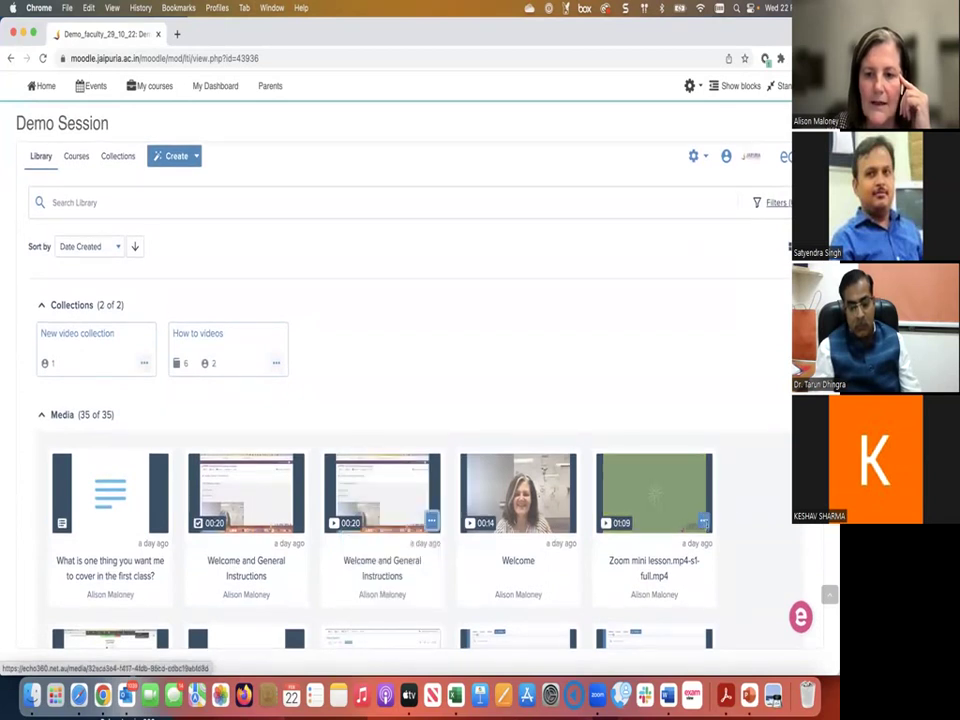
{"action": "left_click", "coordinate": [704, 521]}
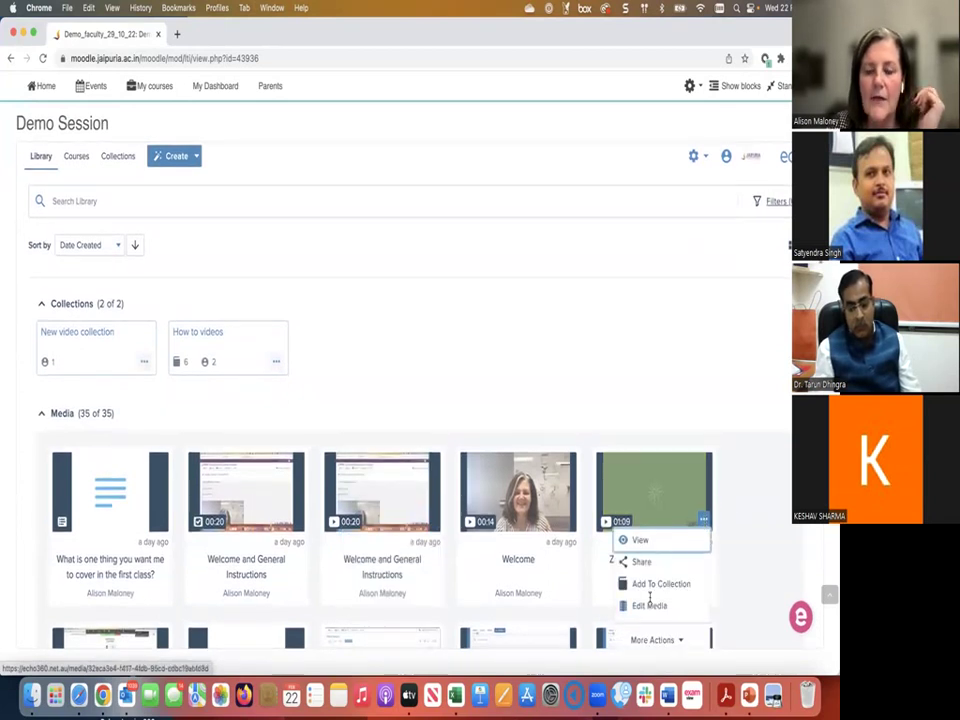
{"action": "scroll", "coordinate": [649, 598], "scroll_direction": "down", "scroll_amount": 5}
{"action": "scroll", "coordinate": [649, 598], "scroll_direction": "down", "scroll_amount": 5}
{"action": "left_click", "coordinate": [652, 445]}
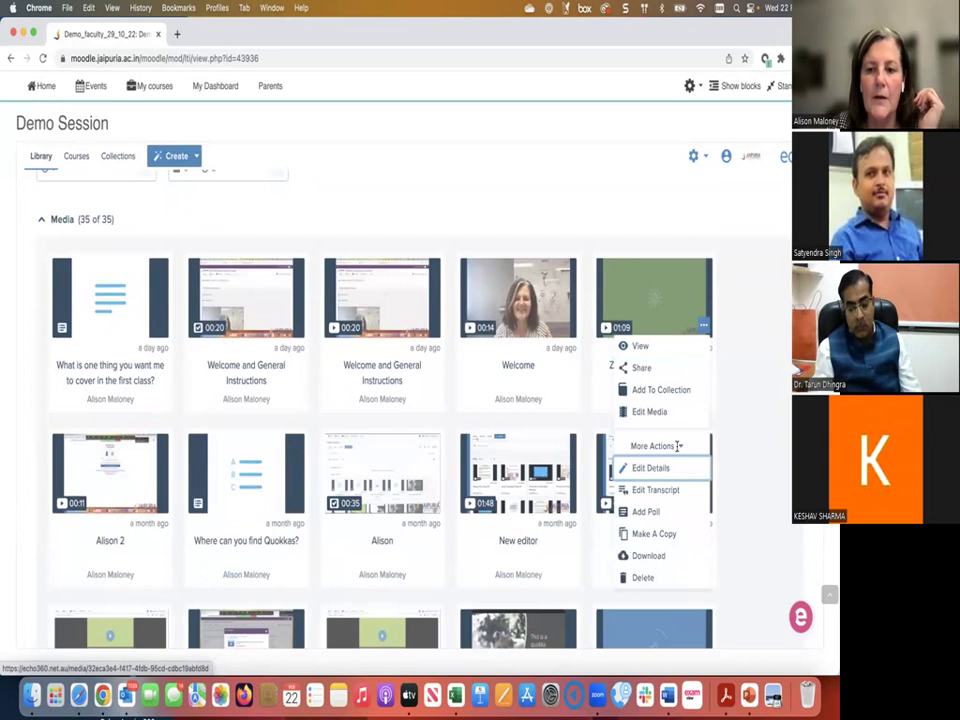
{"action": "left_click", "coordinate": [648, 489]}
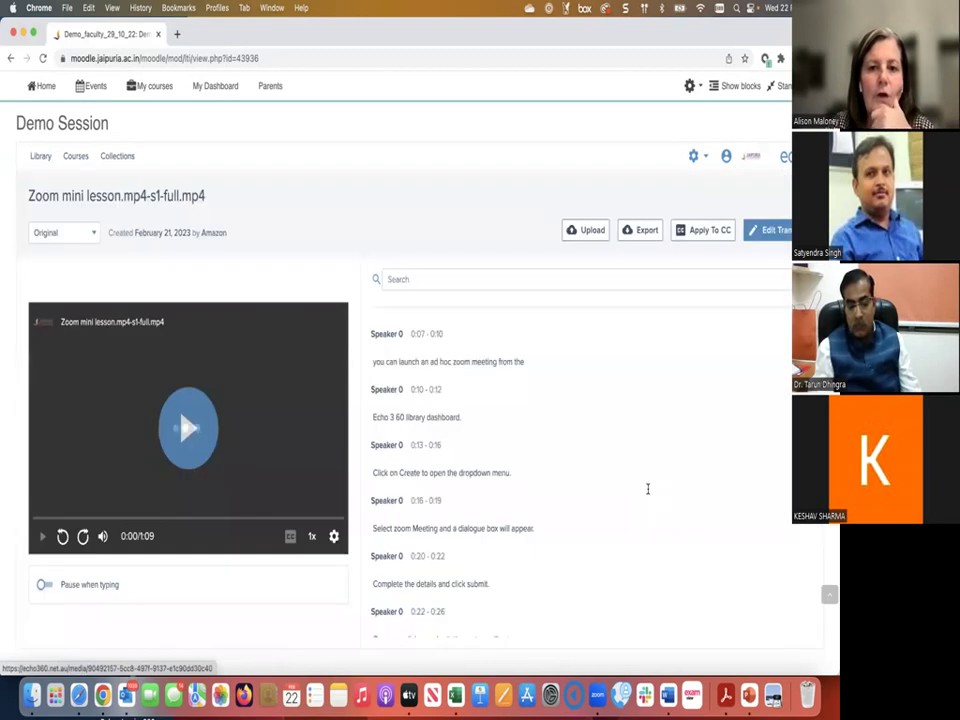
Step: Search the Zoom mini lesson transcript for "submit" and look through its lines
{"action": "scroll", "coordinate": [648, 489], "scroll_direction": "down", "scroll_amount": 6}
{"action": "scroll", "coordinate": [648, 489], "scroll_direction": "up", "scroll_amount": 5}
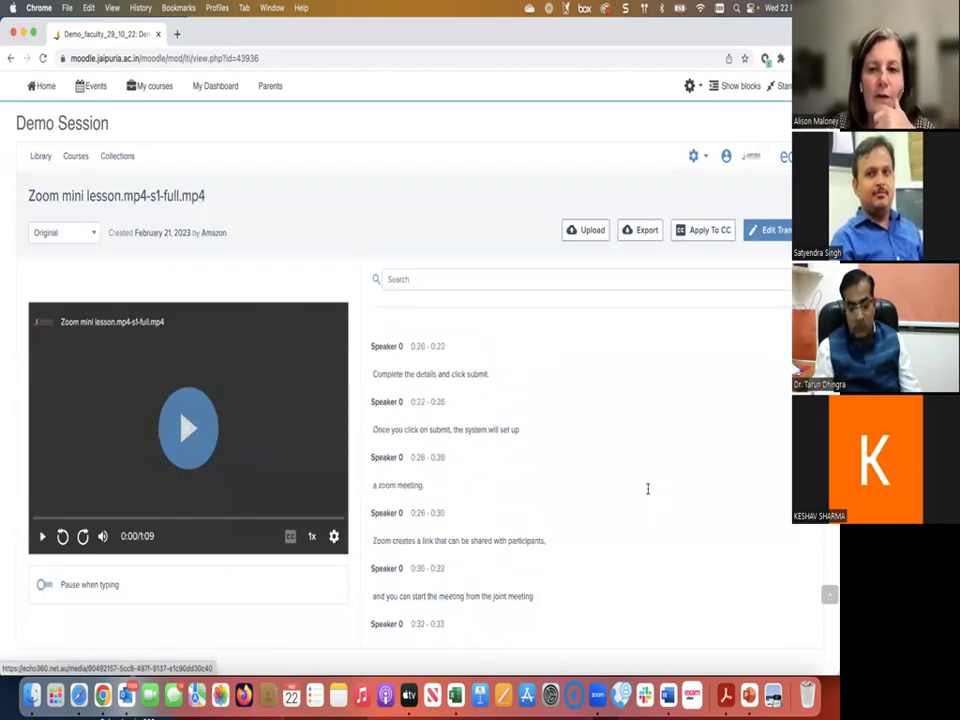
{"action": "left_click", "coordinate": [459, 279]}
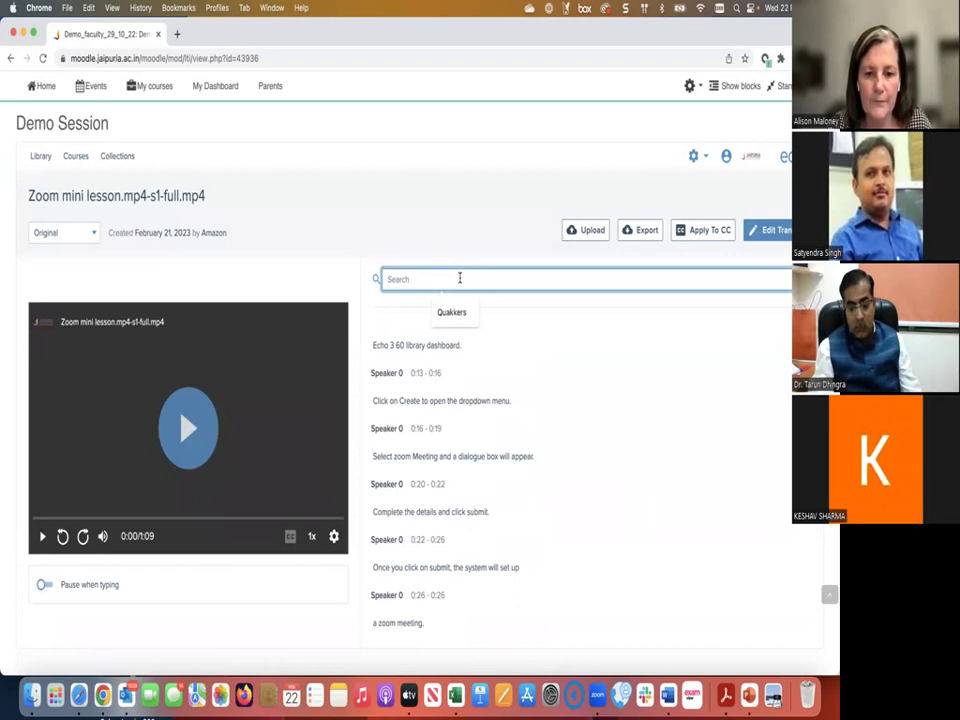
{"action": "type", "text": "sub"}
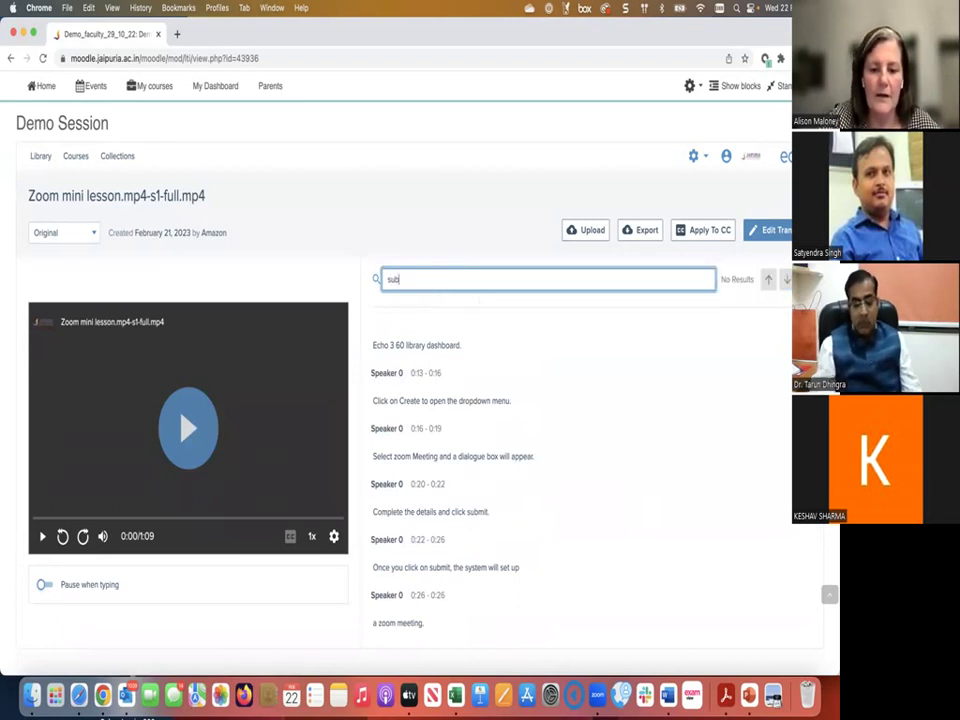
{"action": "type", "text": "mit"}
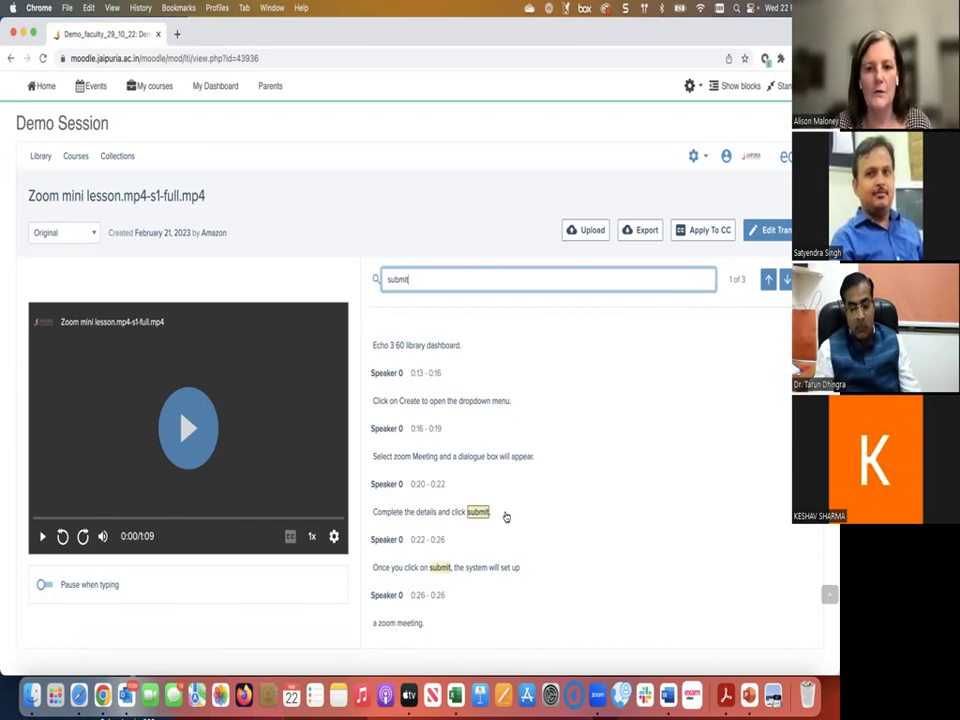
{"action": "scroll", "coordinate": [506, 516], "scroll_direction": "down", "scroll_amount": 5}
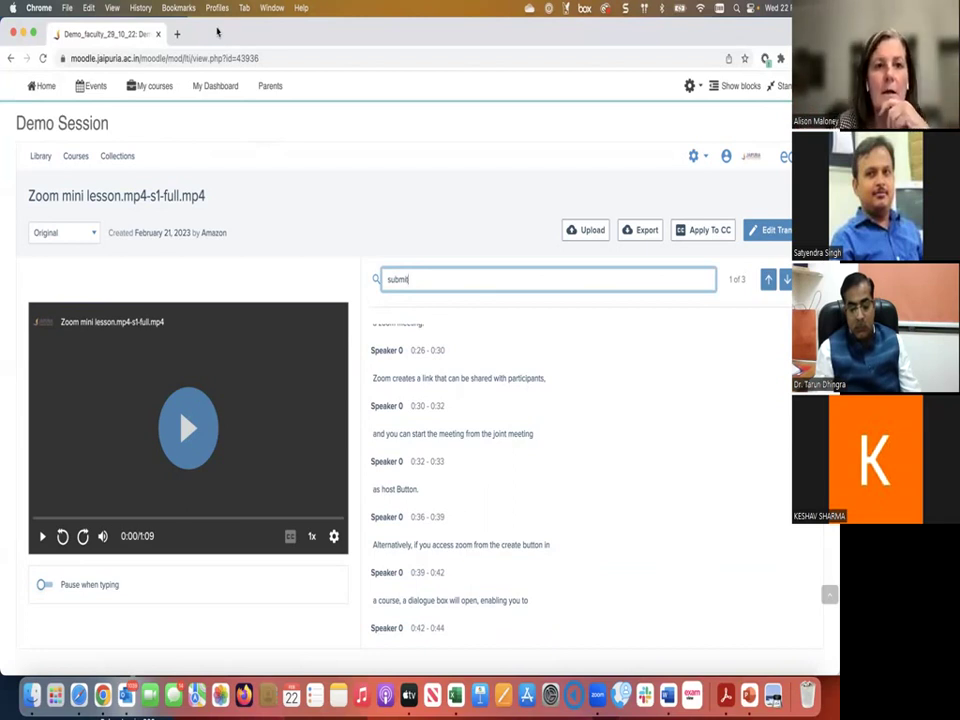
{"action": "scroll", "coordinate": [455, 464], "scroll_direction": "up", "scroll_amount": 1}
{"action": "scroll", "coordinate": [455, 464], "scroll_direction": "up", "scroll_amount": 5}
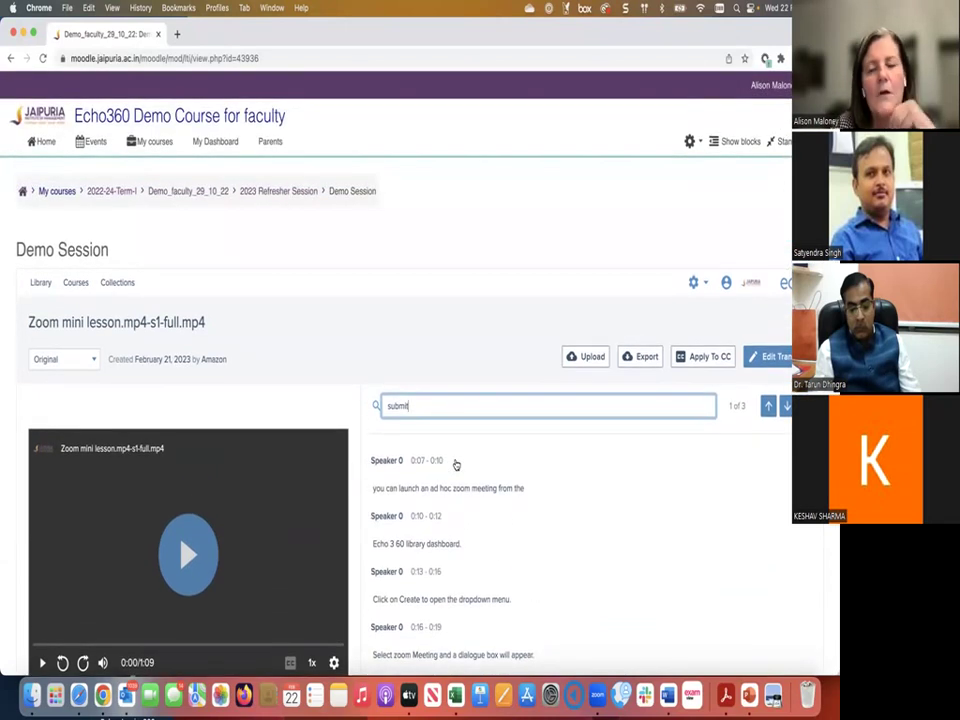
{"action": "scroll", "coordinate": [455, 464], "scroll_direction": "down", "scroll_amount": 1}
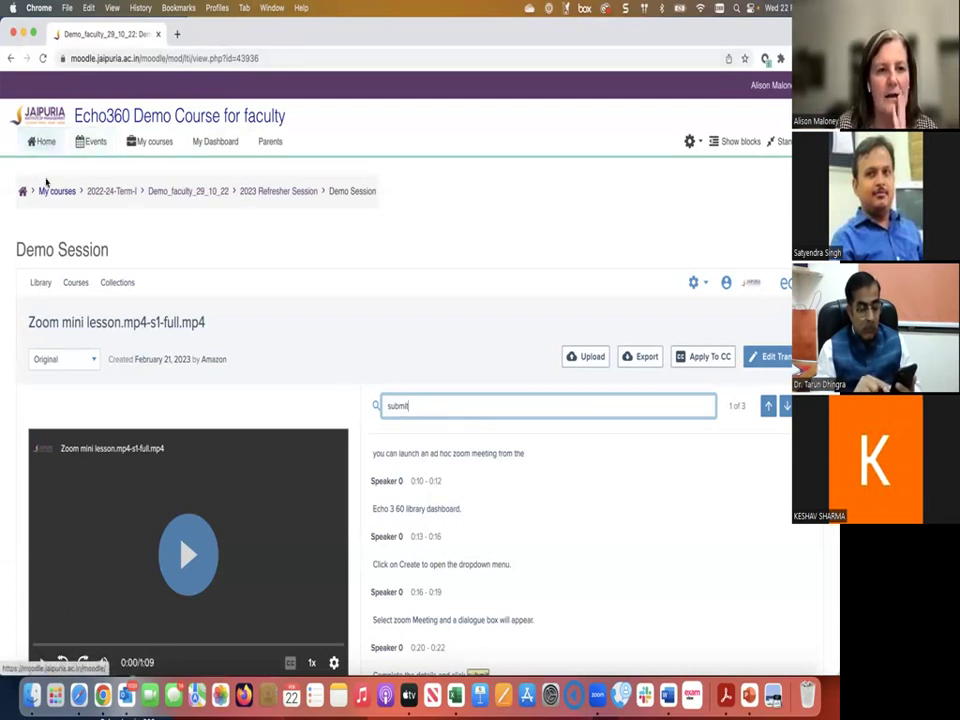
Step: Return to the Library and open the Welcome video from the media for viewing
{"action": "left_click", "coordinate": [40, 284]}
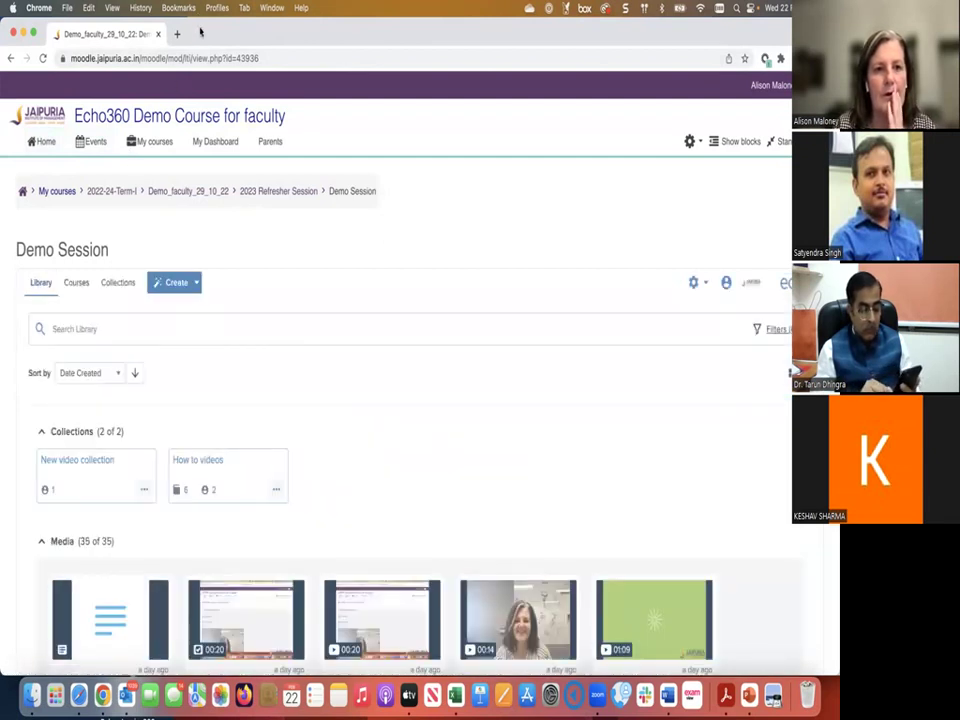
{"action": "scroll", "coordinate": [457, 391], "scroll_direction": "down", "scroll_amount": 3}
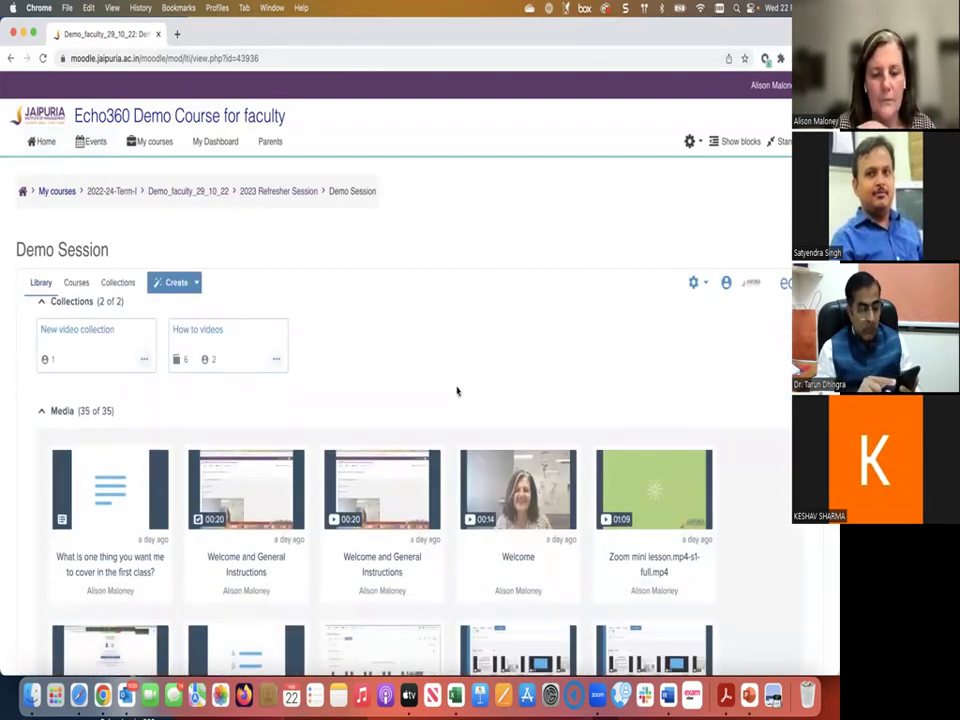
{"action": "scroll", "coordinate": [457, 391], "scroll_direction": "up", "scroll_amount": 1}
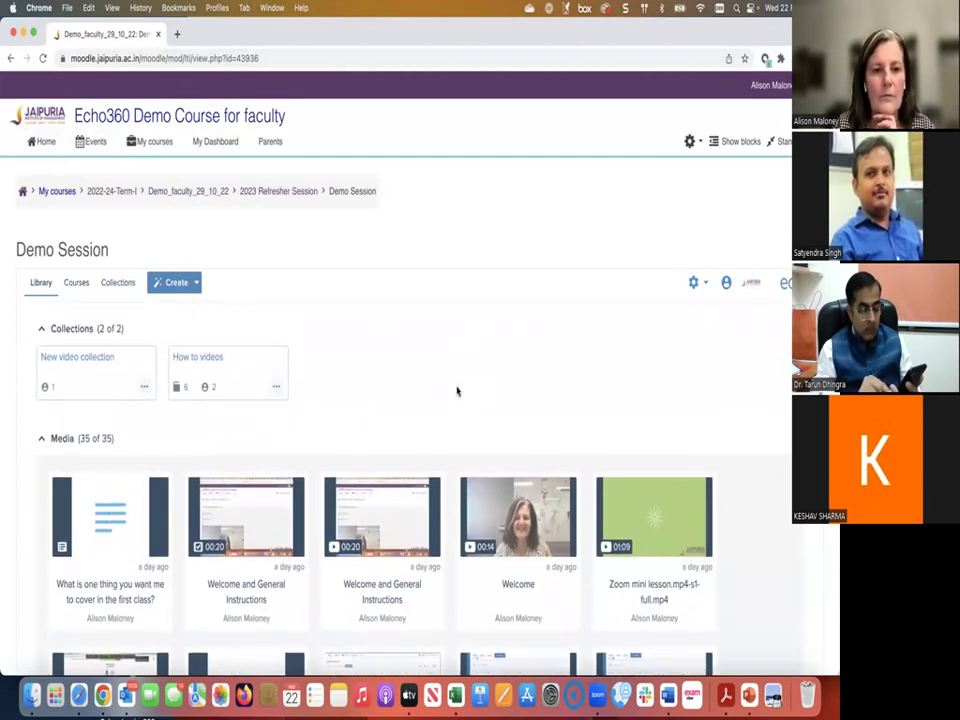
{"action": "scroll", "coordinate": [457, 391], "scroll_direction": "down", "scroll_amount": 1}
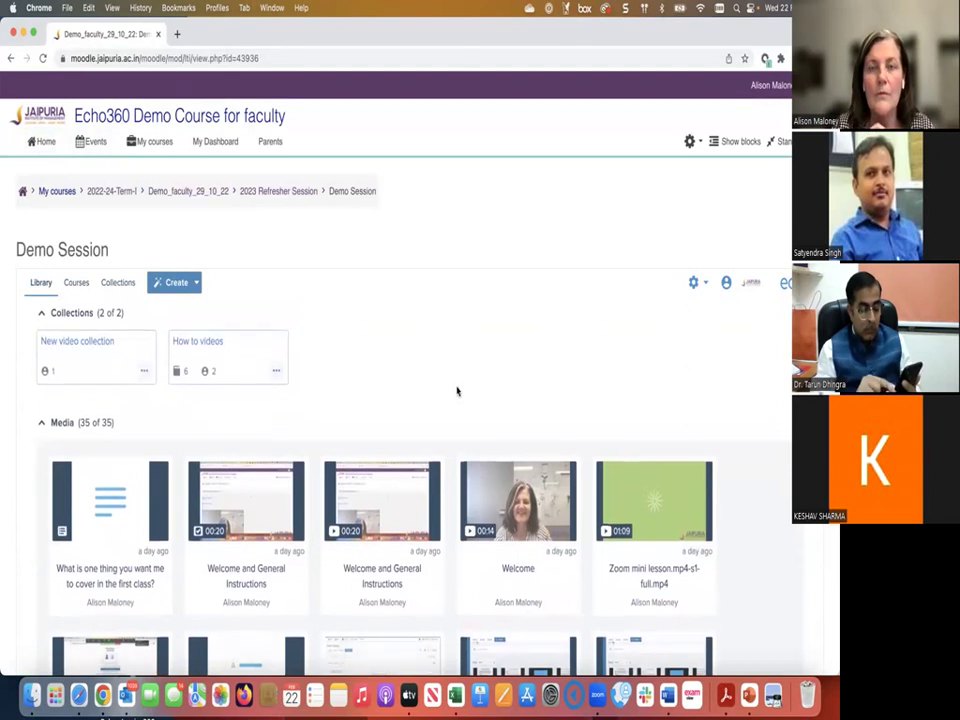
{"action": "scroll", "coordinate": [457, 391], "scroll_direction": "down", "scroll_amount": 2}
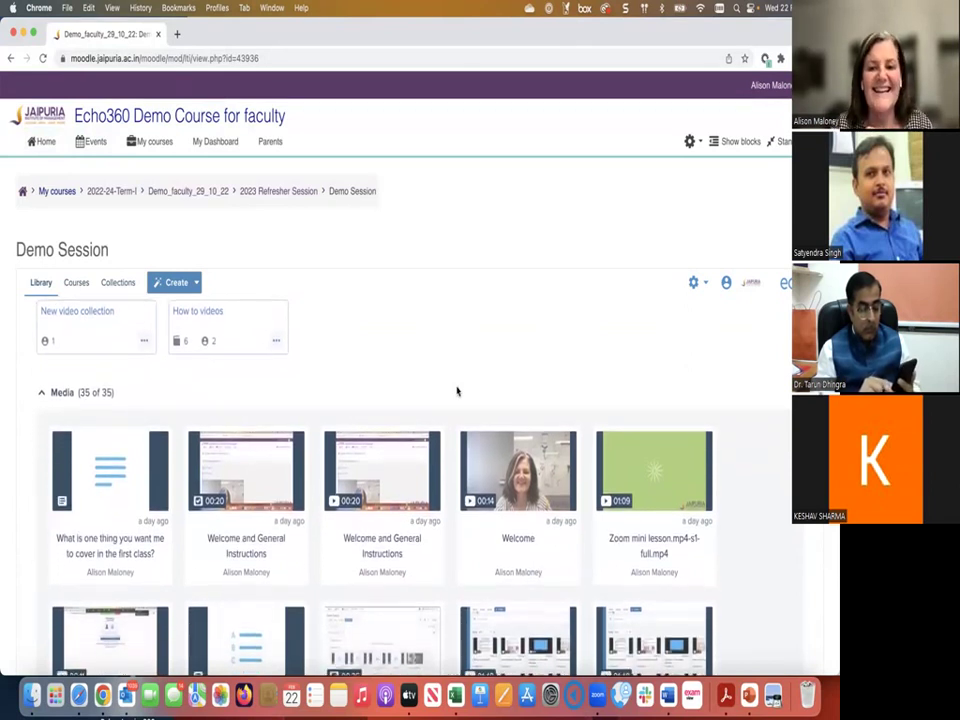
{"action": "scroll", "coordinate": [457, 391], "scroll_direction": "down", "scroll_amount": 3}
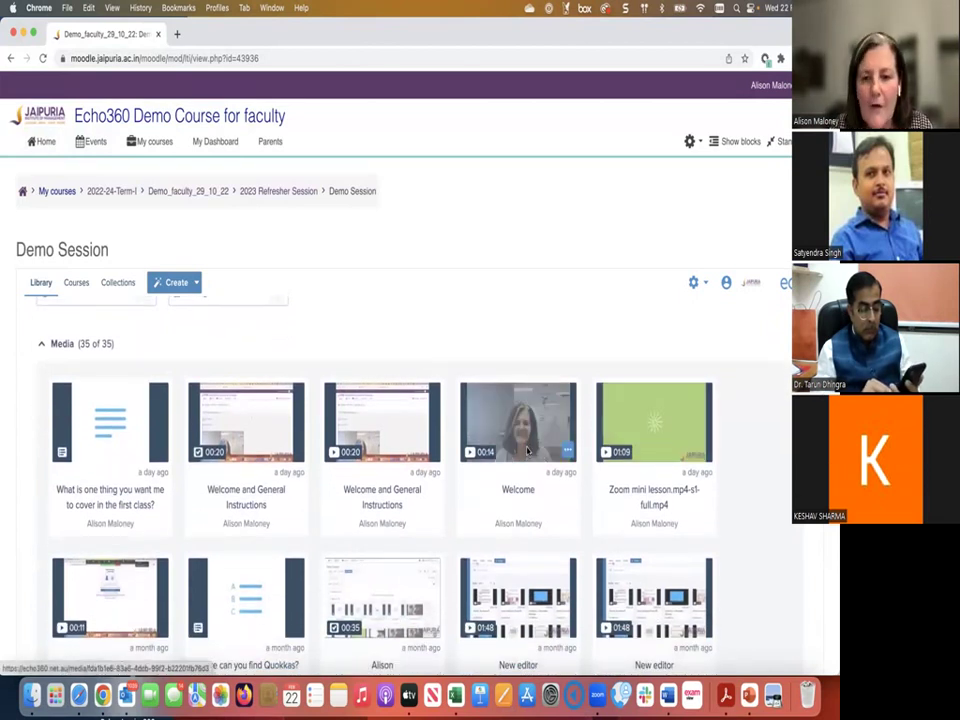
{"action": "left_click", "coordinate": [520, 434]}
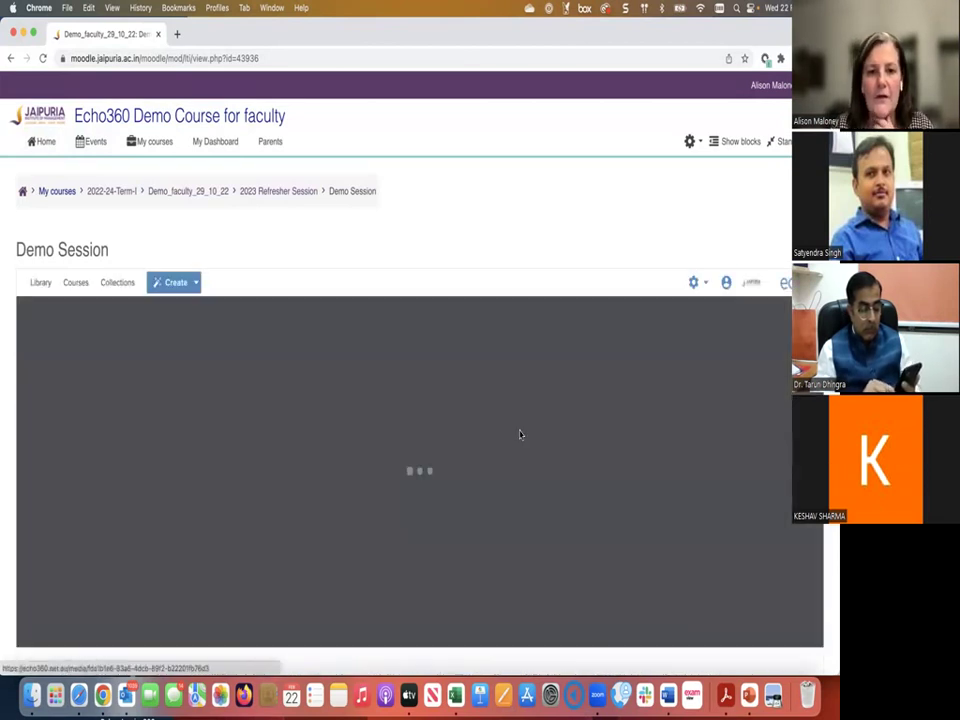
Step: Open the Welcome video in the media editor from its details page, accepting that edits affect all published versions
{"action": "scroll", "coordinate": [520, 434], "scroll_direction": "down", "scroll_amount": 5}
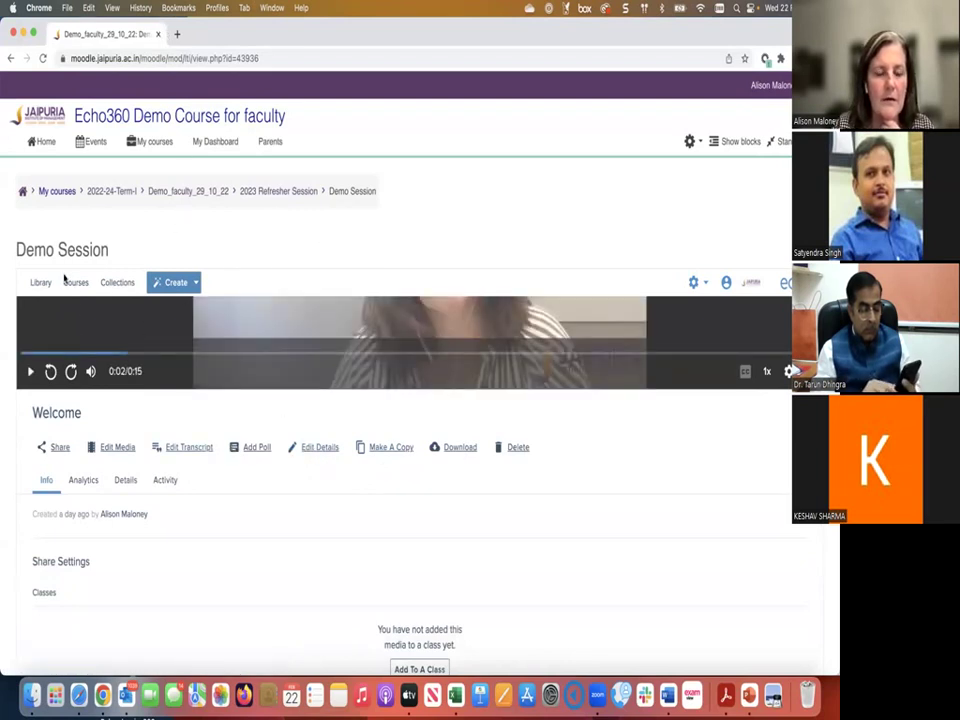
{"action": "left_click", "coordinate": [121, 448]}
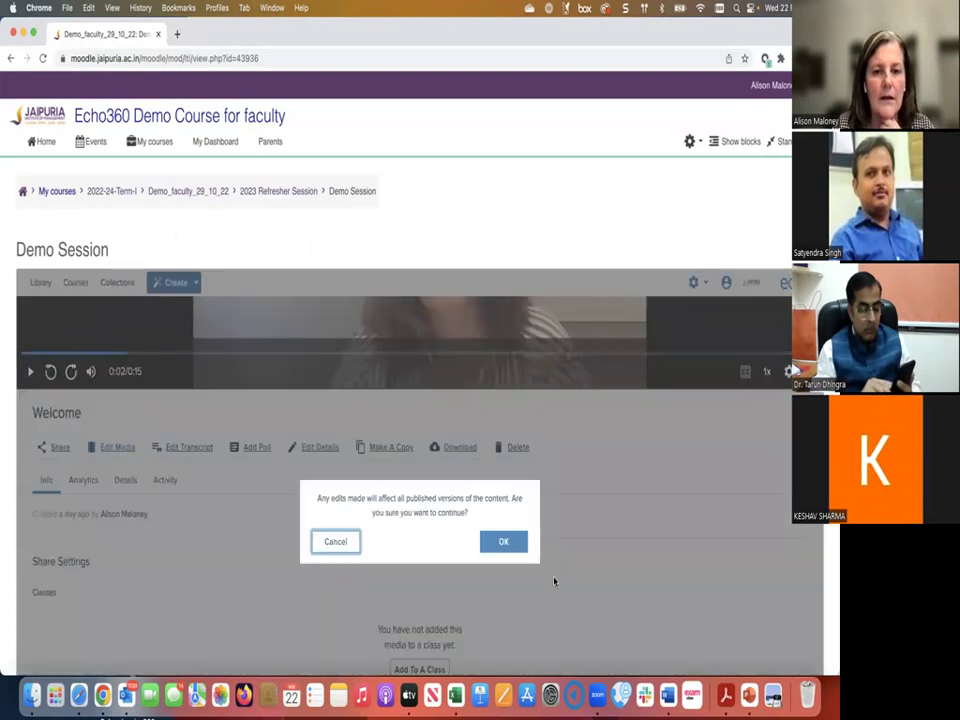
{"action": "left_click", "coordinate": [503, 541]}
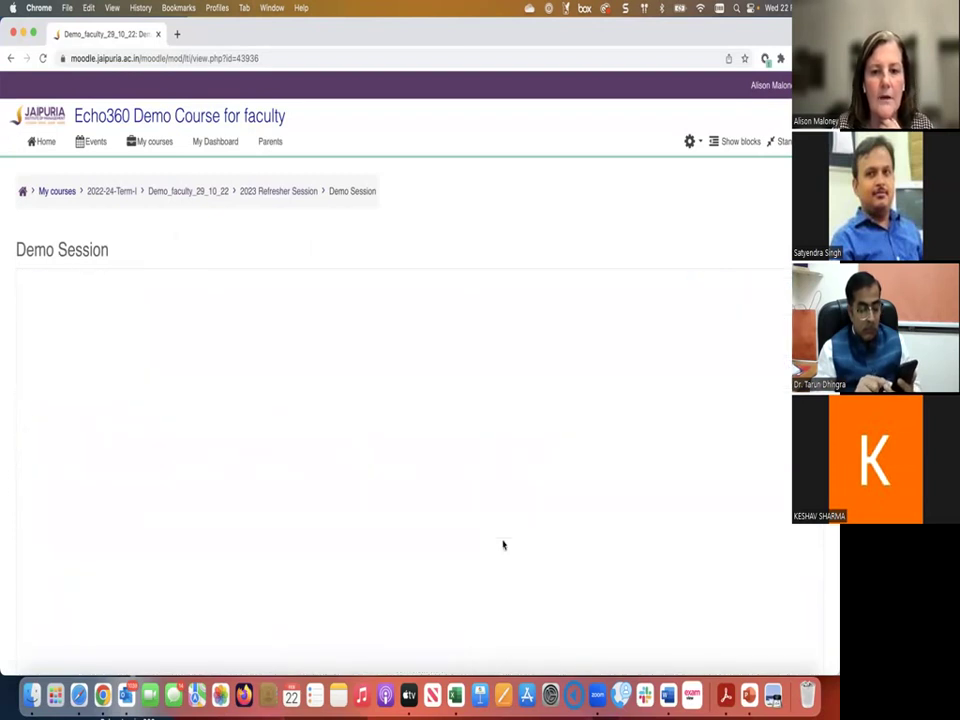
{"action": "scroll", "coordinate": [503, 544], "scroll_direction": "down", "scroll_amount": 2}
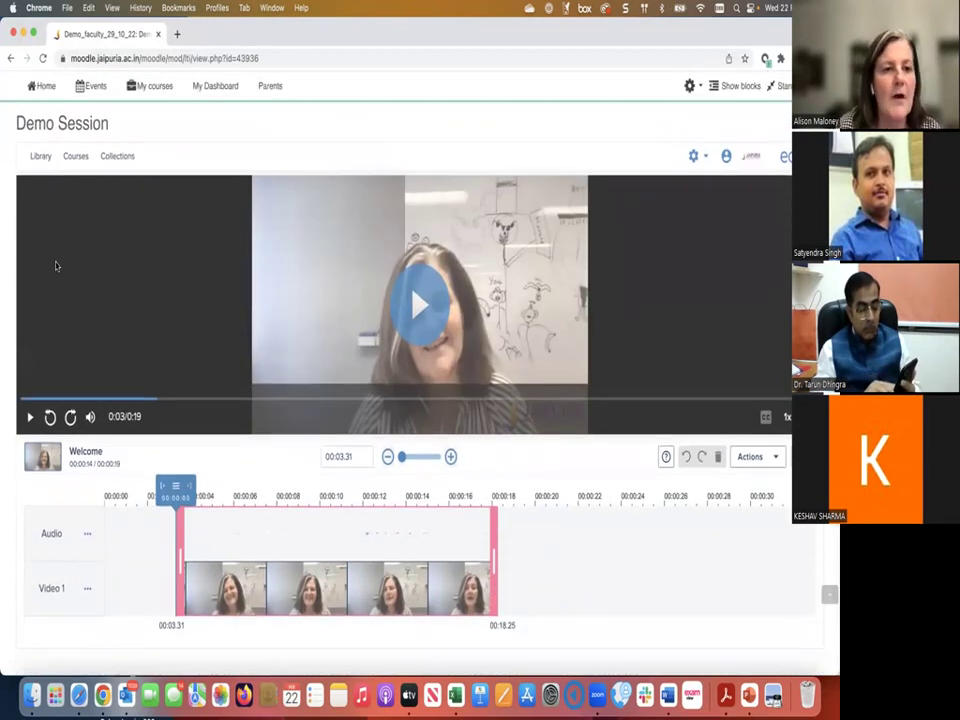
Step: Return to the Library and try to open Zoom mini lesson.mp4-s1-full.mp4 for media editing
{"action": "left_click", "coordinate": [40, 156]}
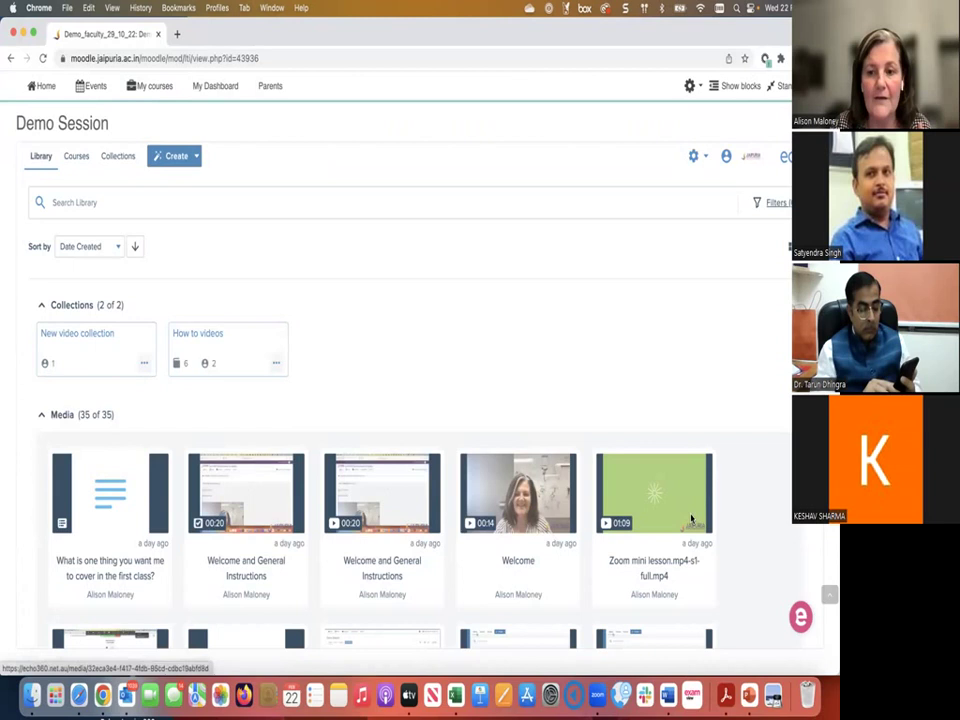
{"action": "left_click", "coordinate": [703, 519]}
{"action": "scroll", "coordinate": [669, 561], "scroll_direction": "down", "scroll_amount": 2}
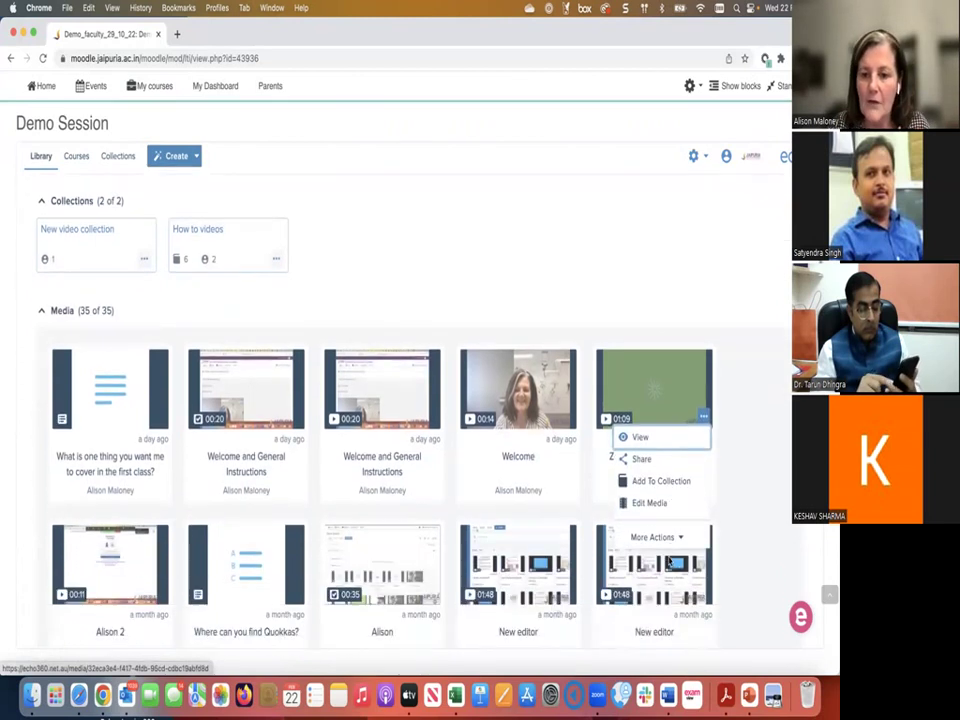
{"action": "left_click", "coordinate": [654, 503]}
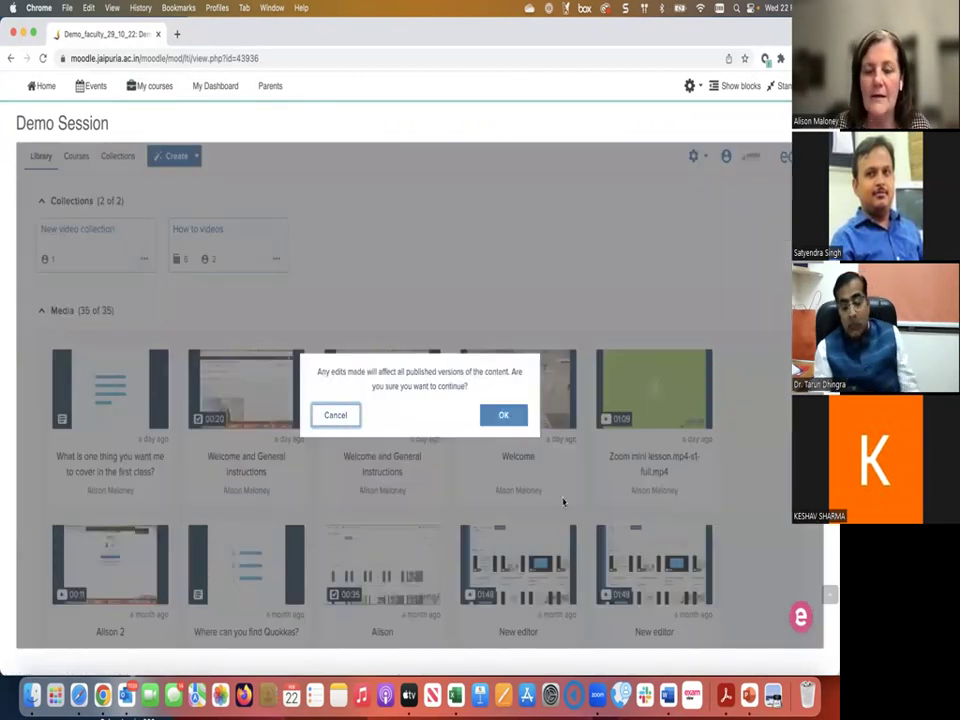
{"action": "left_click", "coordinate": [503, 415]}
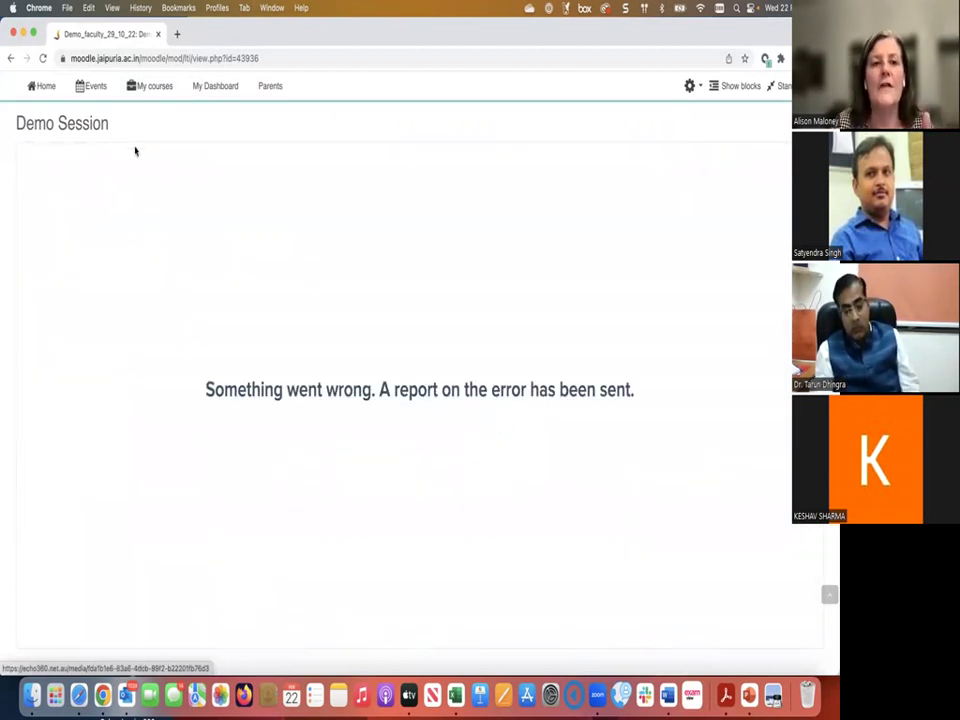
Step: Reopen the Echo360 Demo Course for faculty from the Moodle home page and launch its Demo Session class list
{"action": "left_click", "coordinate": [47, 88]}
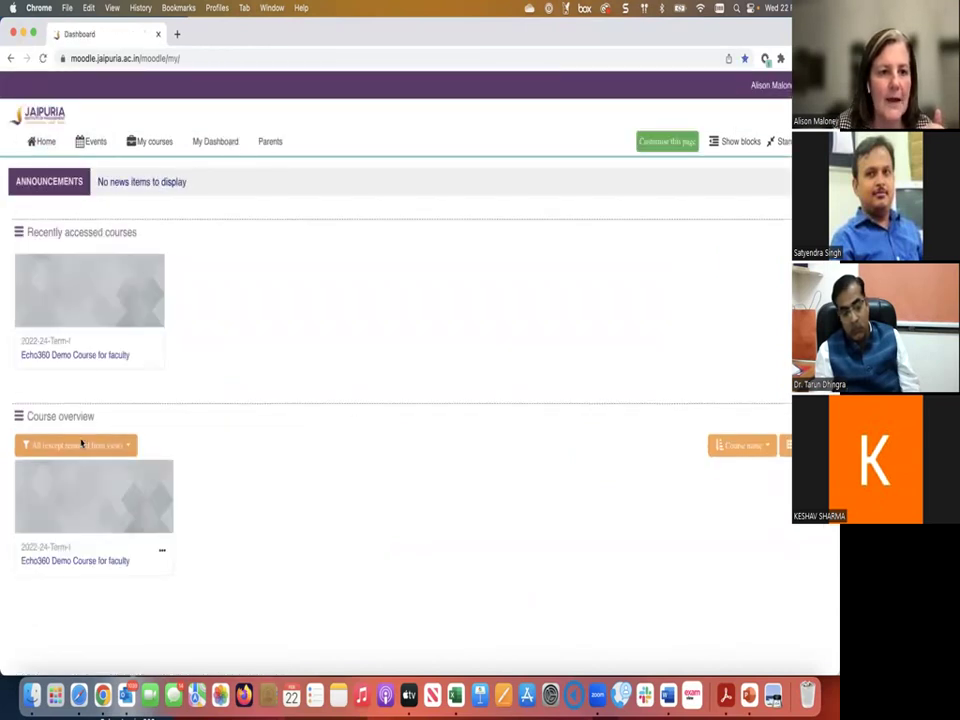
{"action": "left_click", "coordinate": [70, 563]}
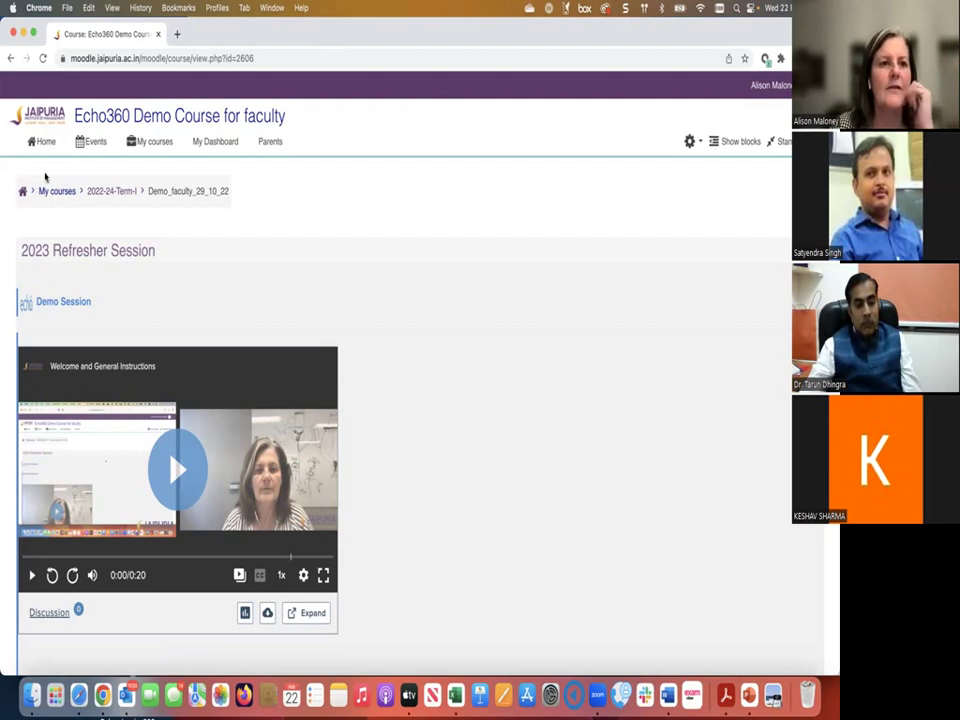
{"action": "left_click", "coordinate": [41, 141]}
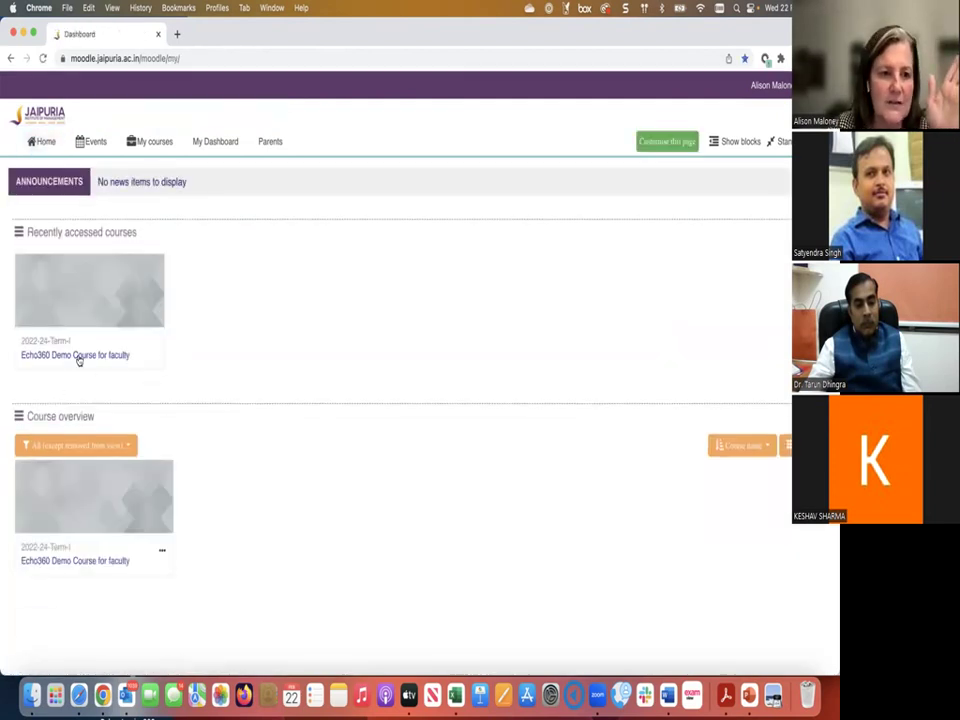
{"action": "left_click", "coordinate": [78, 357]}
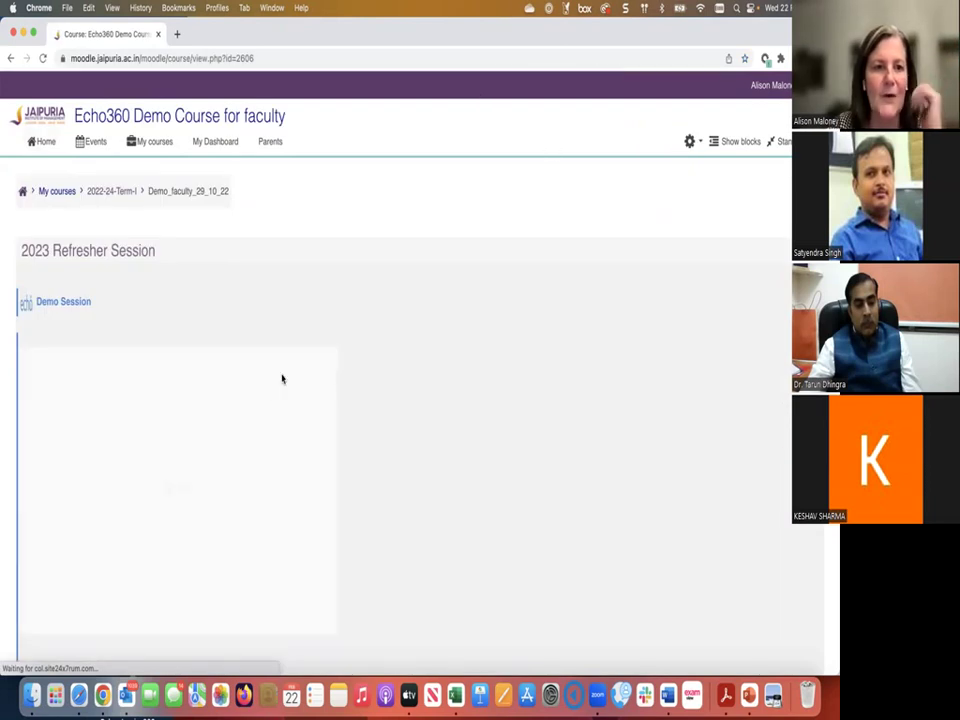
{"action": "scroll", "coordinate": [253, 399], "scroll_direction": "down", "scroll_amount": 3}
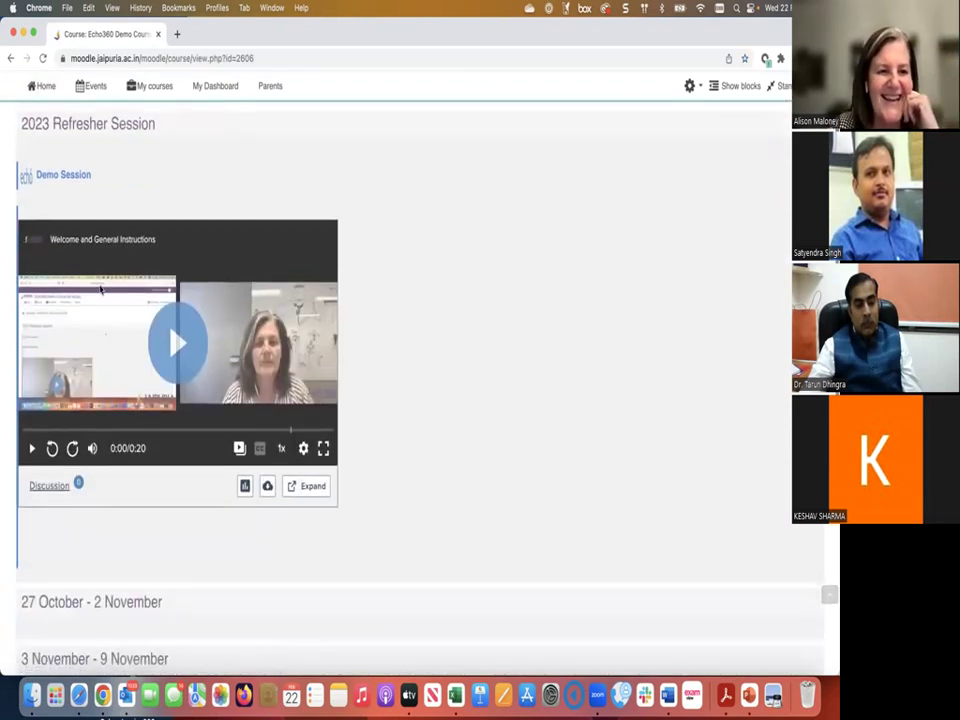
{"action": "left_click", "coordinate": [70, 177]}
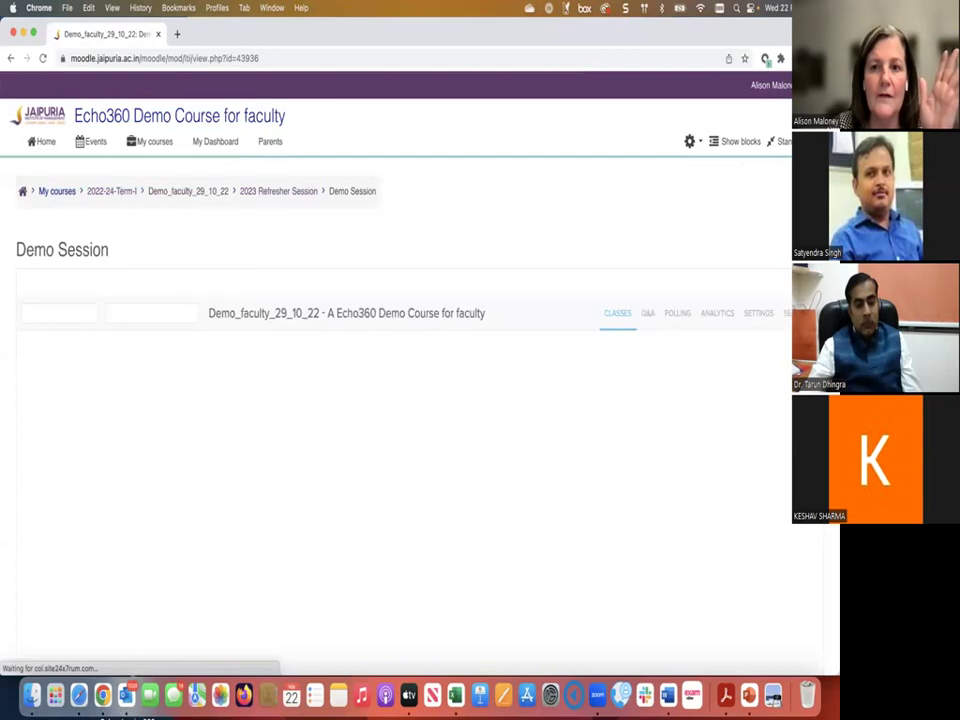
{"action": "scroll", "coordinate": [289, 392], "scroll_direction": "down", "scroll_amount": 1}
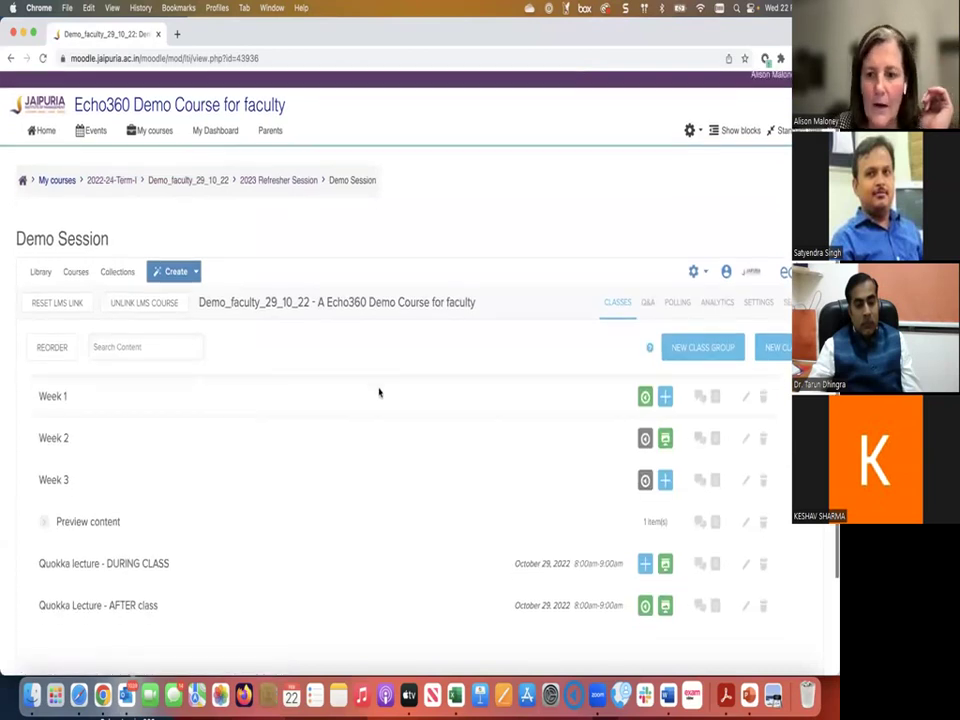
{"action": "scroll", "coordinate": [379, 392], "scroll_direction": "down", "scroll_amount": 3}
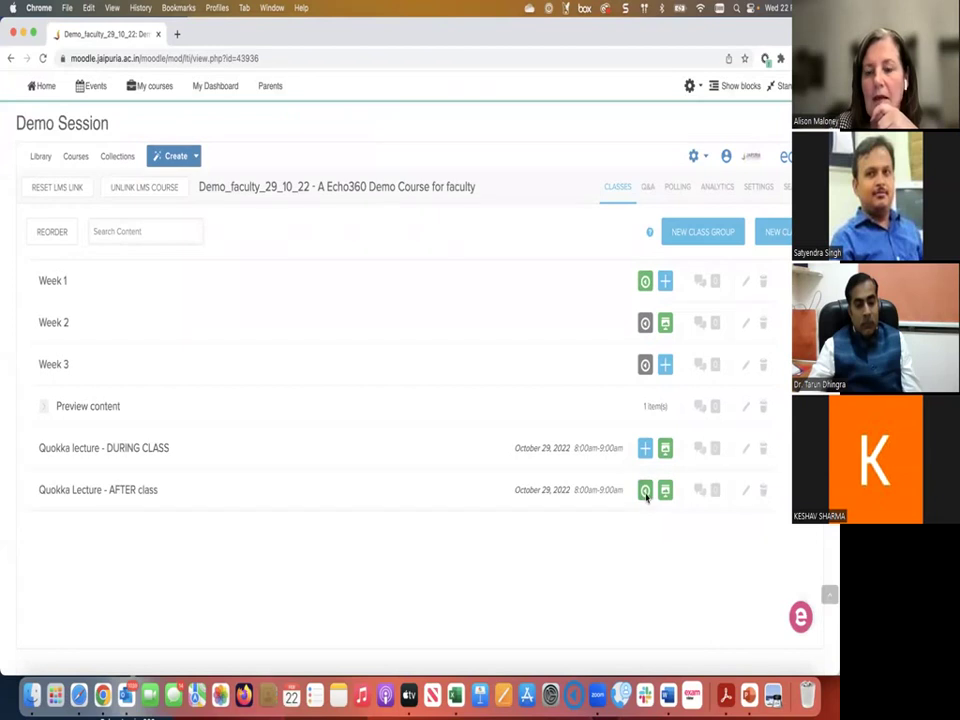
Step: View the Quokka Lecture - AFTER class content, return to the class list and open its video for editing
{"action": "left_click", "coordinate": [603, 494]}
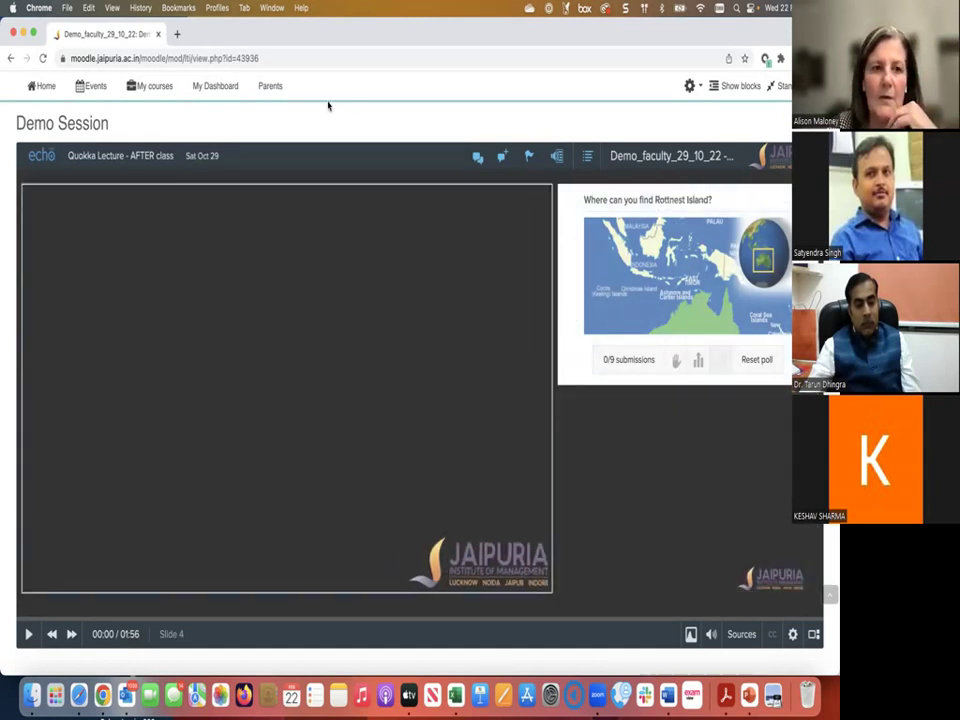
{"action": "left_click", "coordinate": [647, 163]}
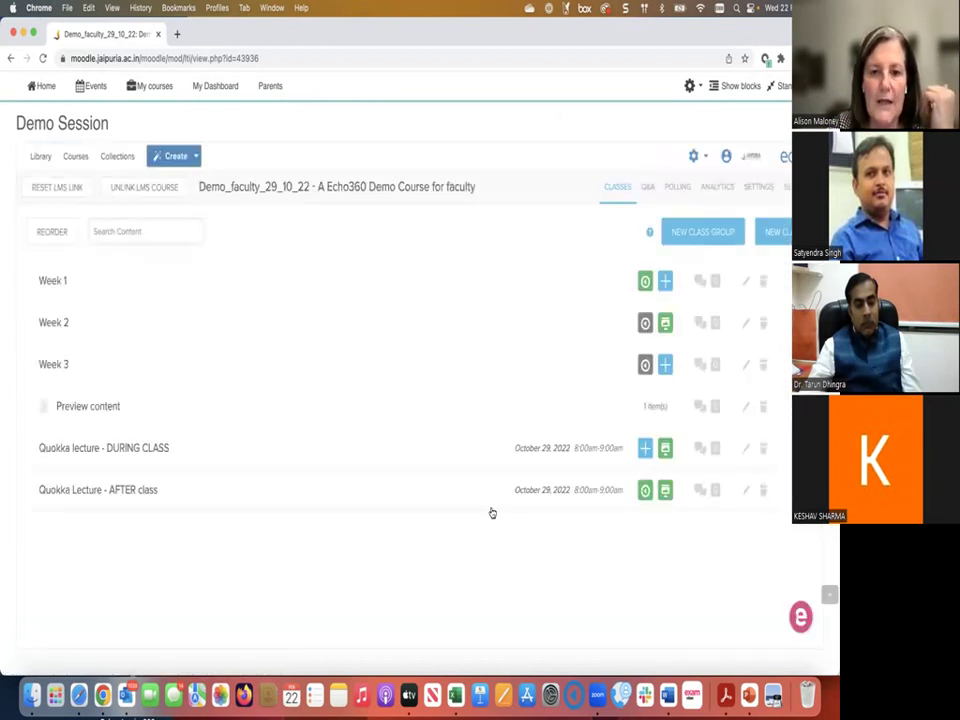
{"action": "left_click", "coordinate": [644, 494]}
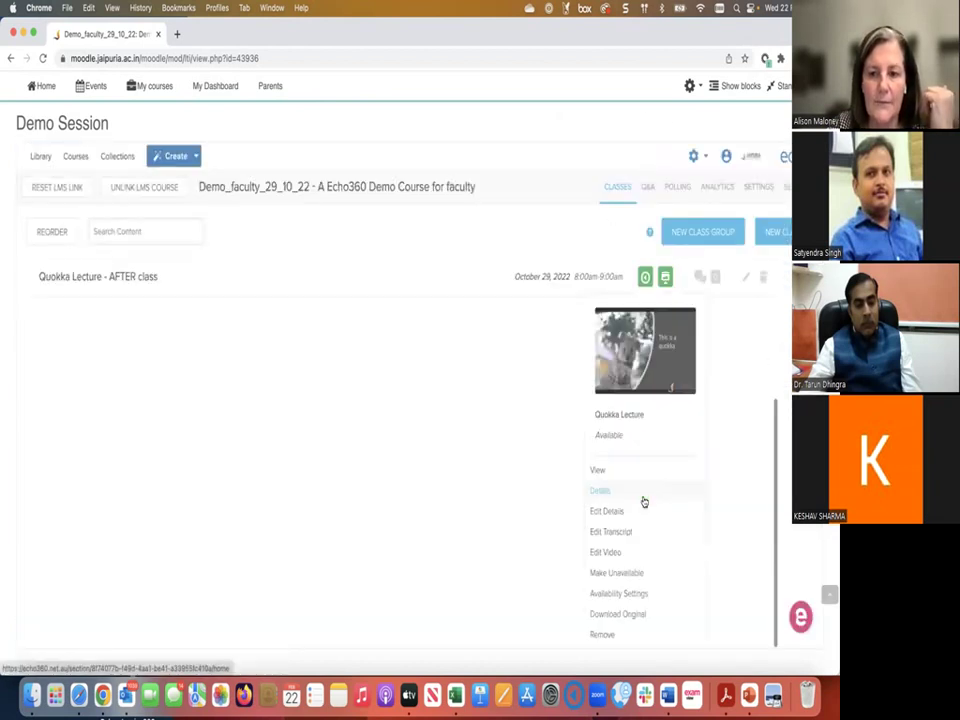
{"action": "left_click", "coordinate": [597, 552]}
{"action": "left_click", "coordinate": [516, 327]}
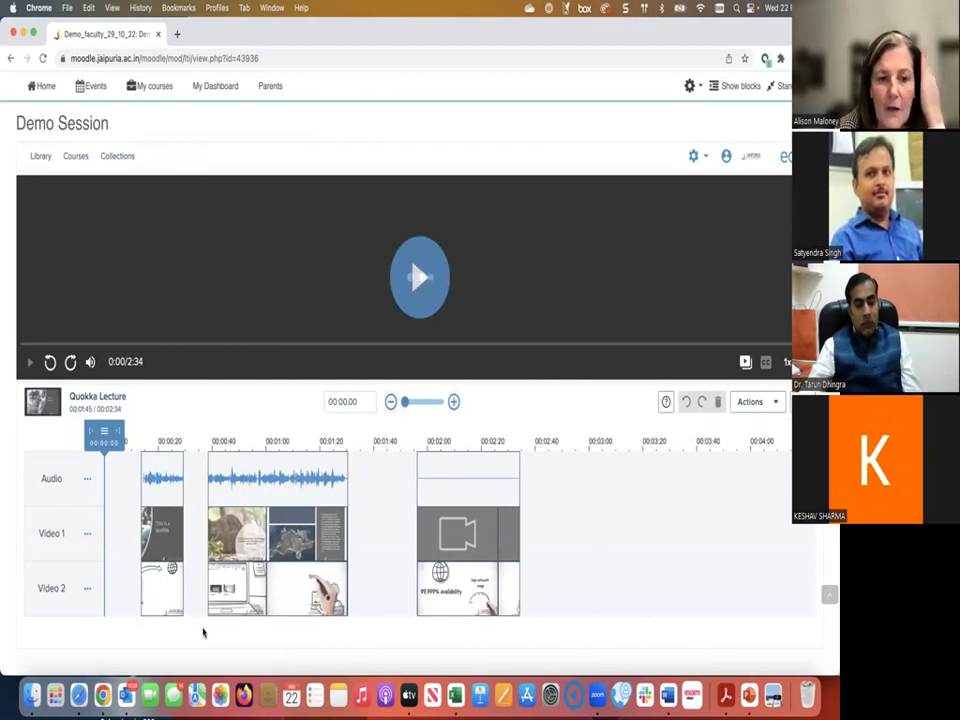
Step: Select the first clip on the Quokka Lecture timeline and remove the Video 2 track
{"action": "left_click", "coordinate": [162, 605]}
{"action": "left_click", "coordinate": [87, 591]}
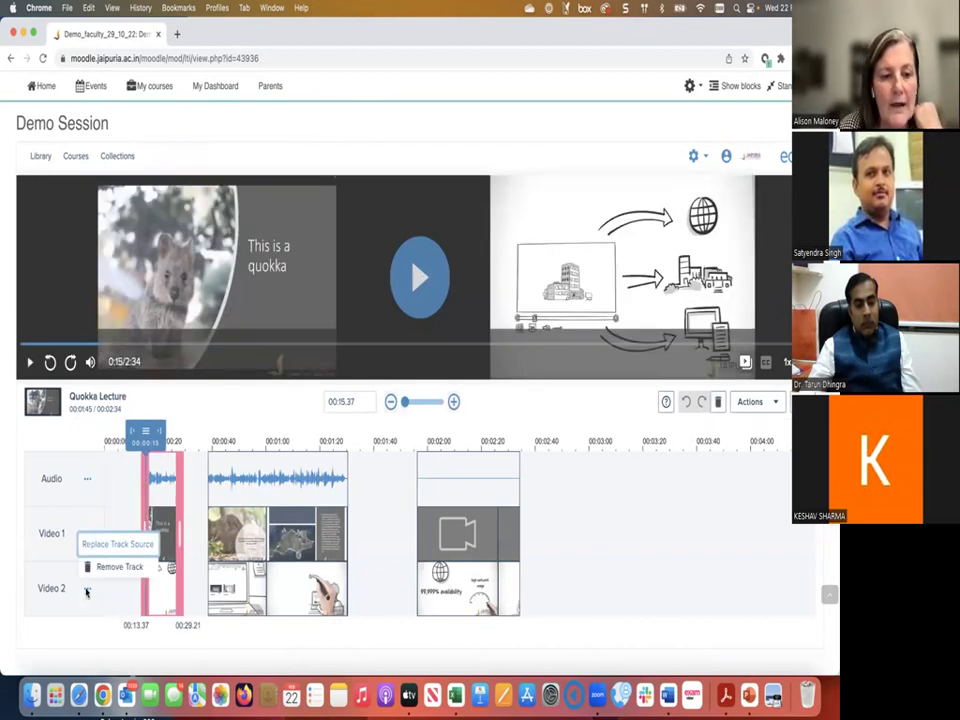
{"action": "left_click", "coordinate": [112, 567]}
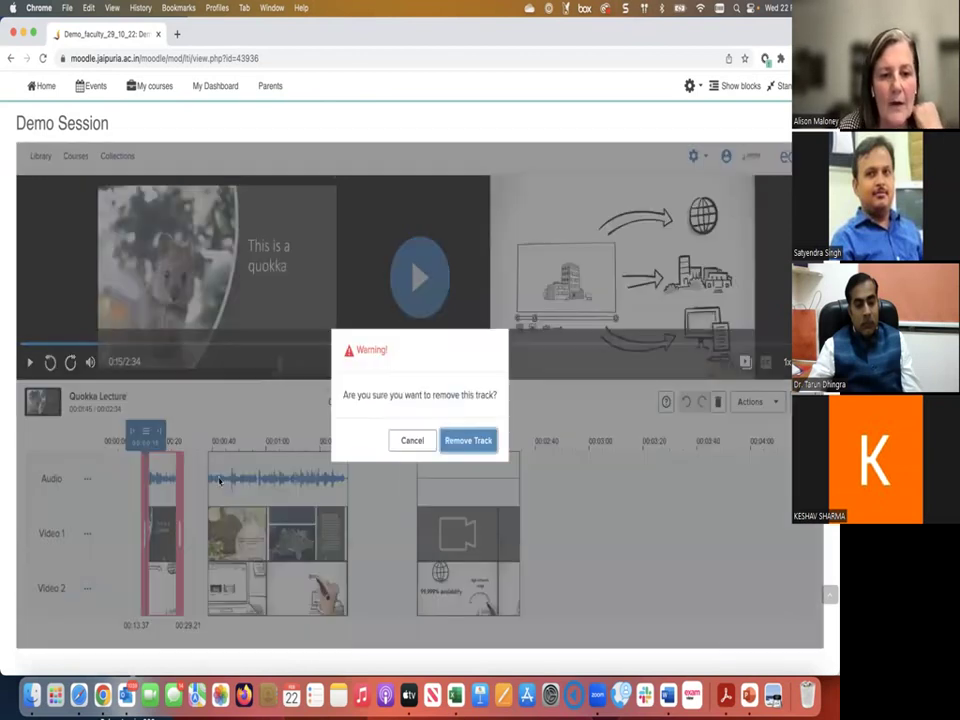
{"action": "left_click", "coordinate": [474, 449]}
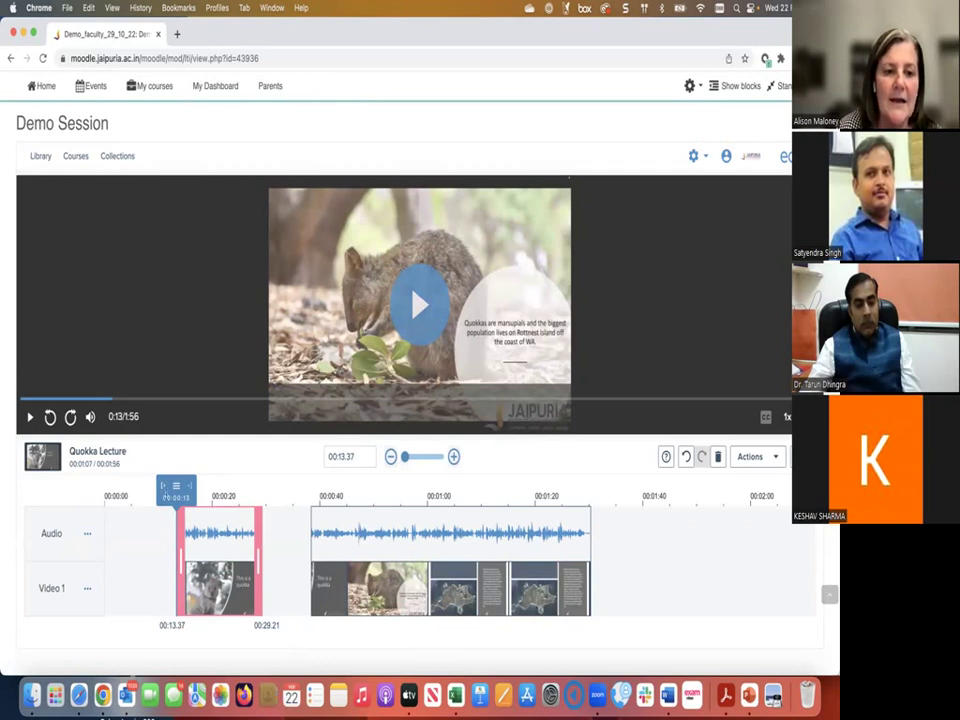
Step: Try to add Video 1 of the media created Jan 16, 2023 as a track in Quokka Lecture, replacing the existing audio
{"action": "left_click", "coordinate": [176, 487]}
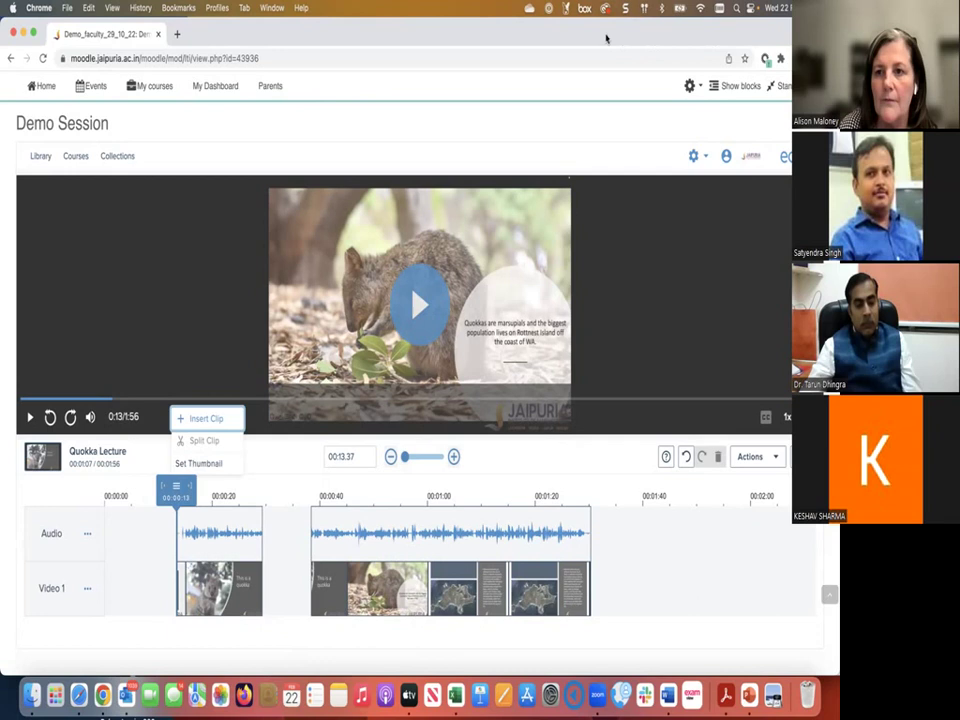
{"action": "left_click", "coordinate": [767, 456]}
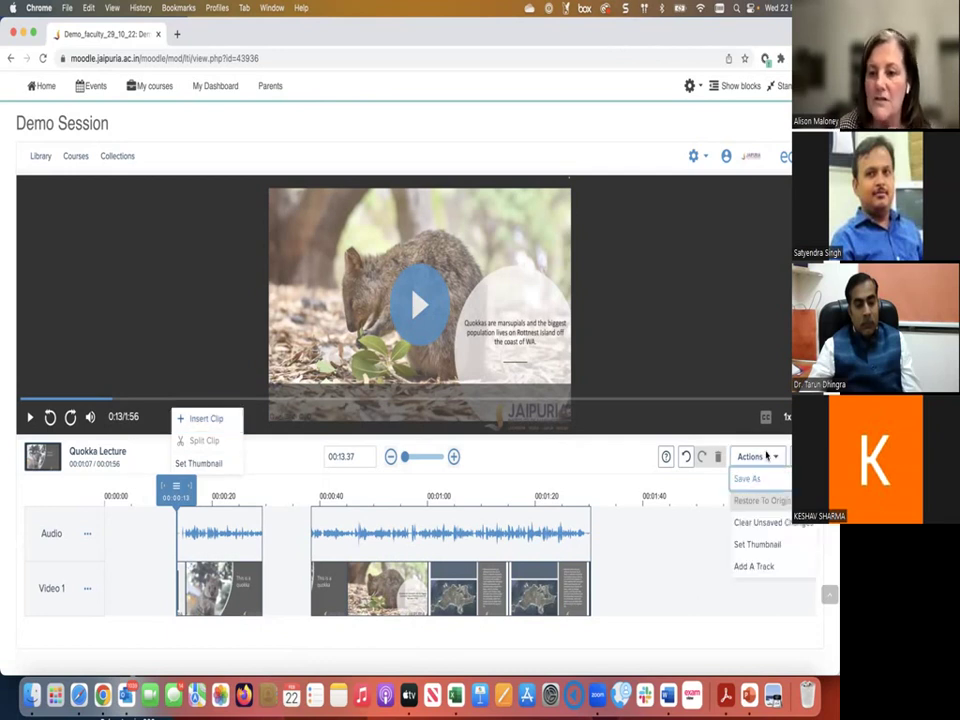
{"action": "left_click", "coordinate": [753, 567]}
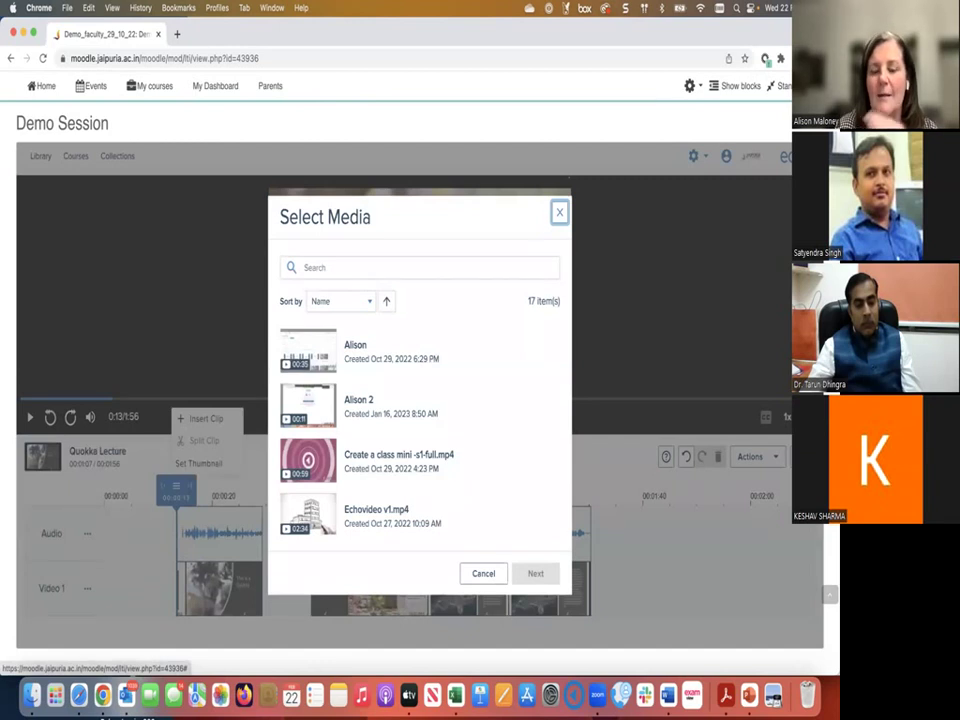
{"action": "left_click", "coordinate": [320, 414]}
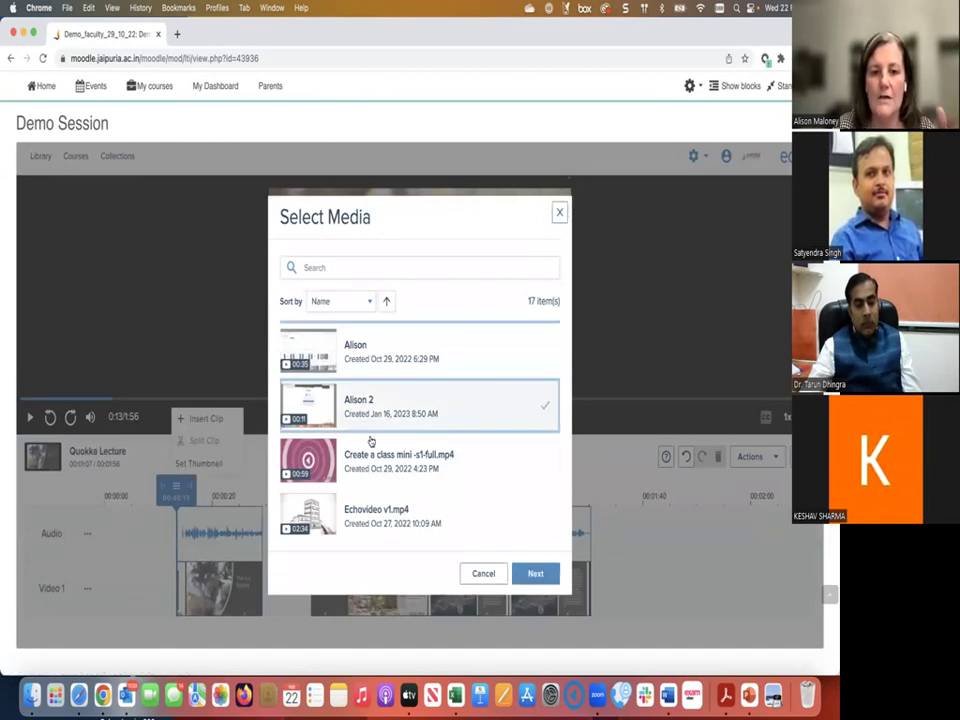
{"action": "left_click", "coordinate": [536, 573]}
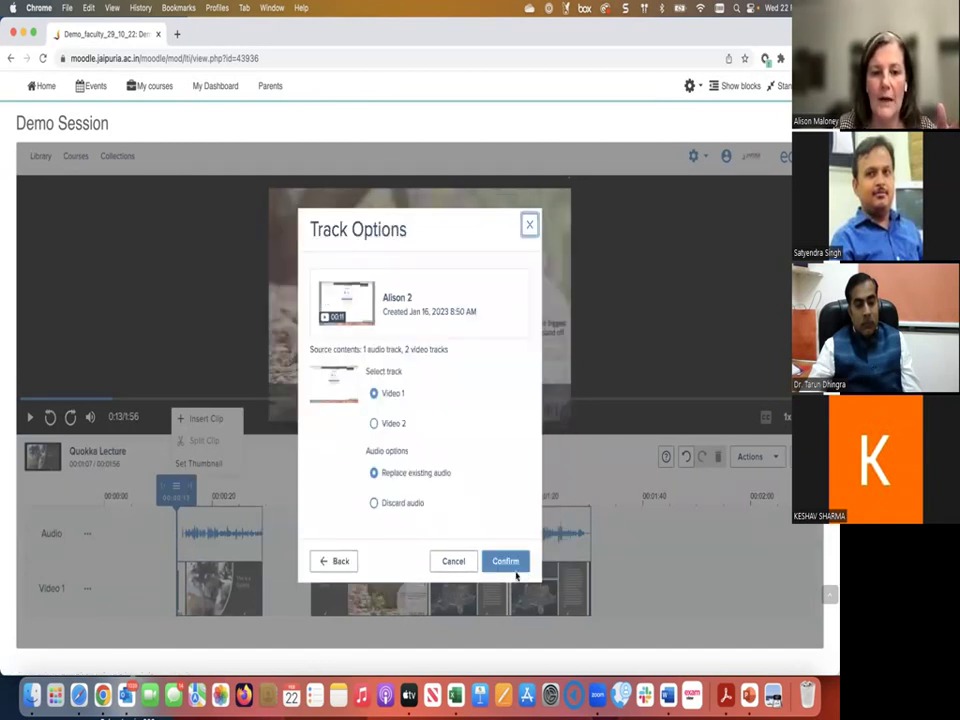
{"action": "left_click", "coordinate": [506, 561]}
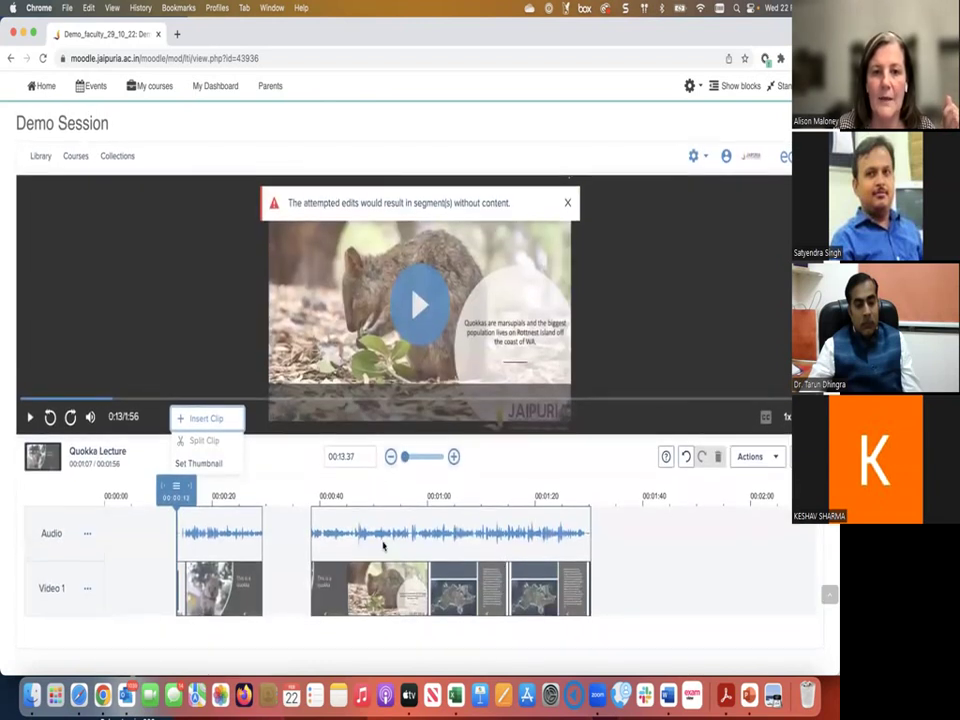
{"action": "left_click", "coordinate": [567, 201]}
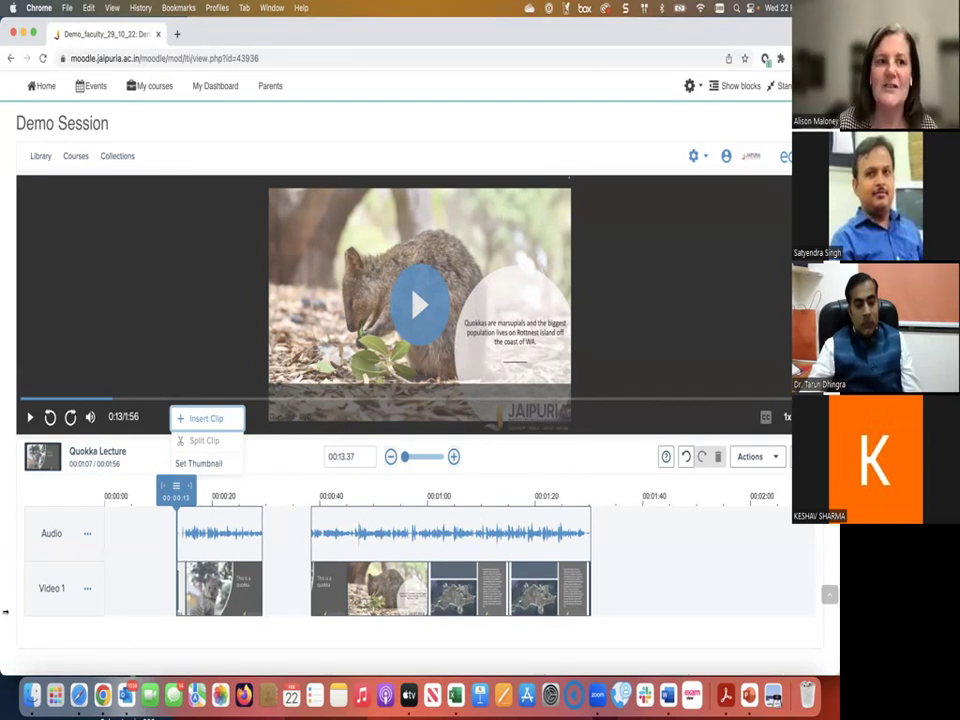
Step: Return to the Library and expand the full list of additional actions for the Welcome video
{"action": "left_click", "coordinate": [43, 156]}
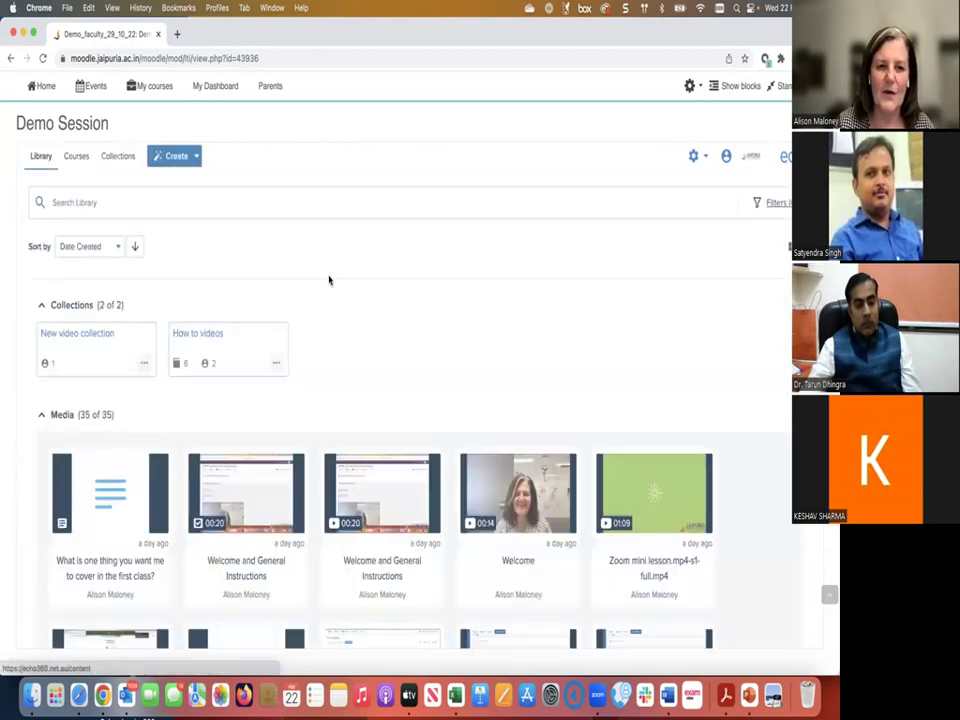
{"action": "scroll", "coordinate": [328, 278], "scroll_direction": "down", "scroll_amount": 2}
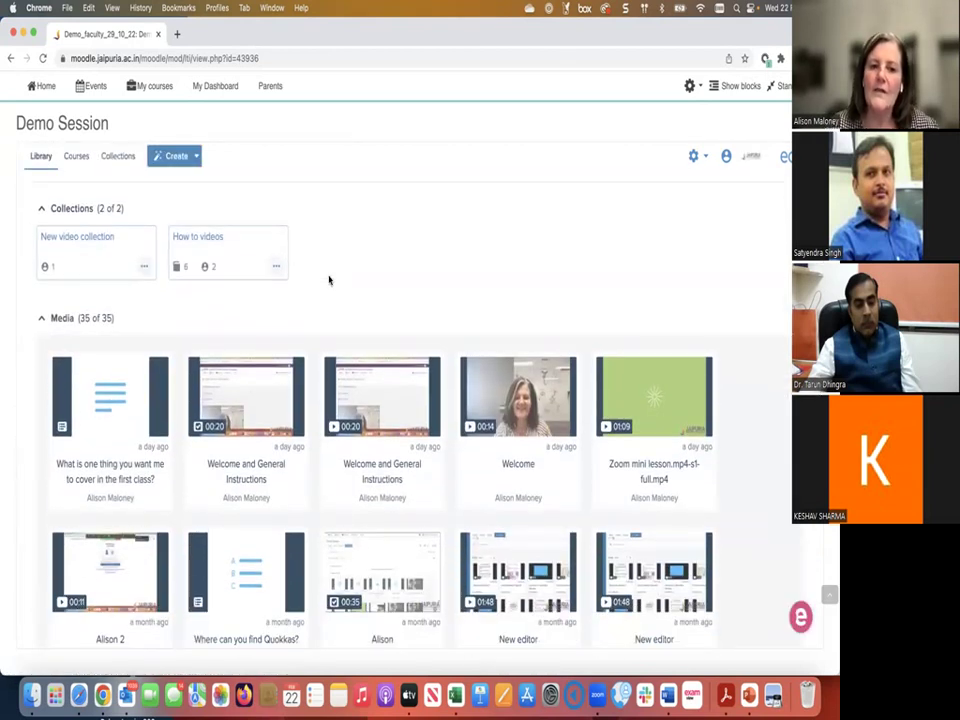
{"action": "scroll", "coordinate": [328, 278], "scroll_direction": "down", "scroll_amount": 1}
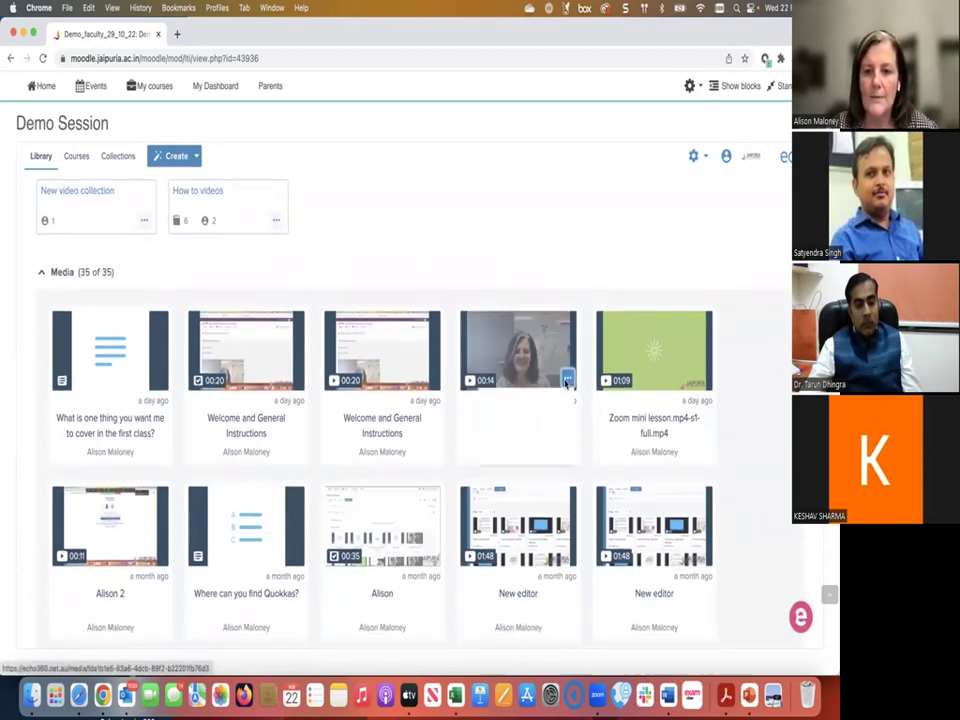
{"action": "left_click", "coordinate": [566, 383]}
{"action": "scroll", "coordinate": [546, 425], "scroll_direction": "down", "scroll_amount": 1}
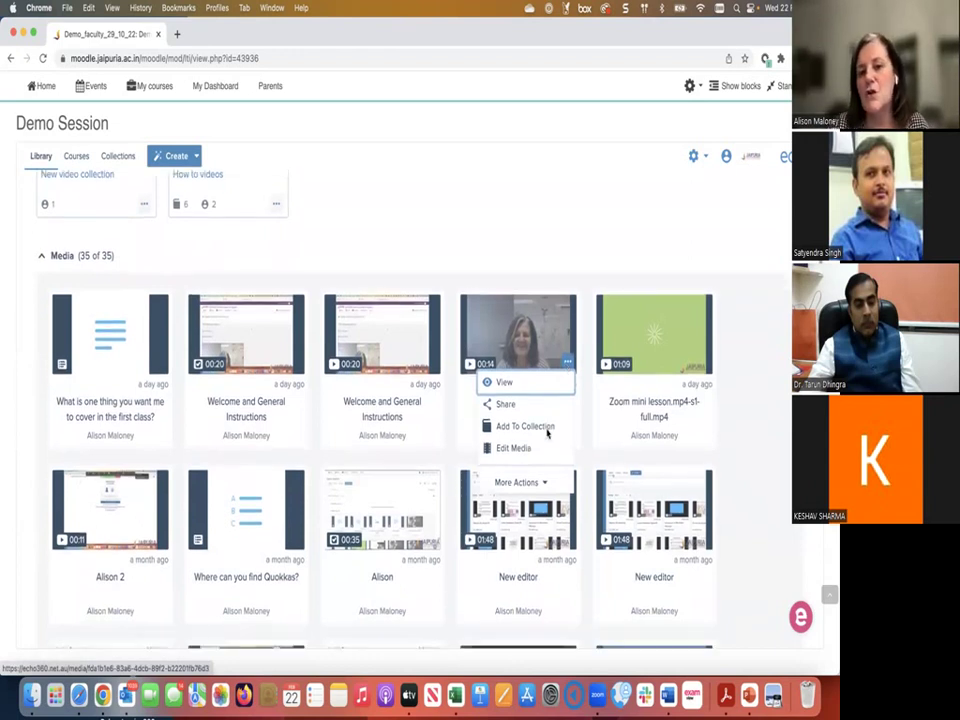
{"action": "left_click", "coordinate": [544, 461]}
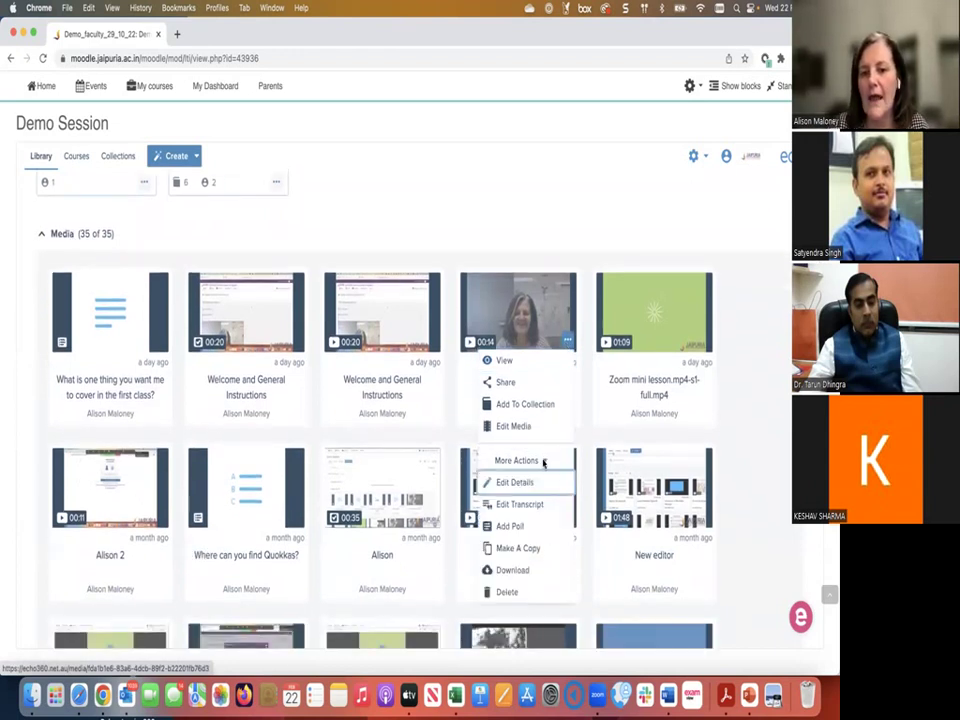
Step: Open the Welcome video's media page from the Library and start adding a poll to it
{"action": "scroll", "coordinate": [543, 461], "scroll_direction": "down", "scroll_amount": 2}
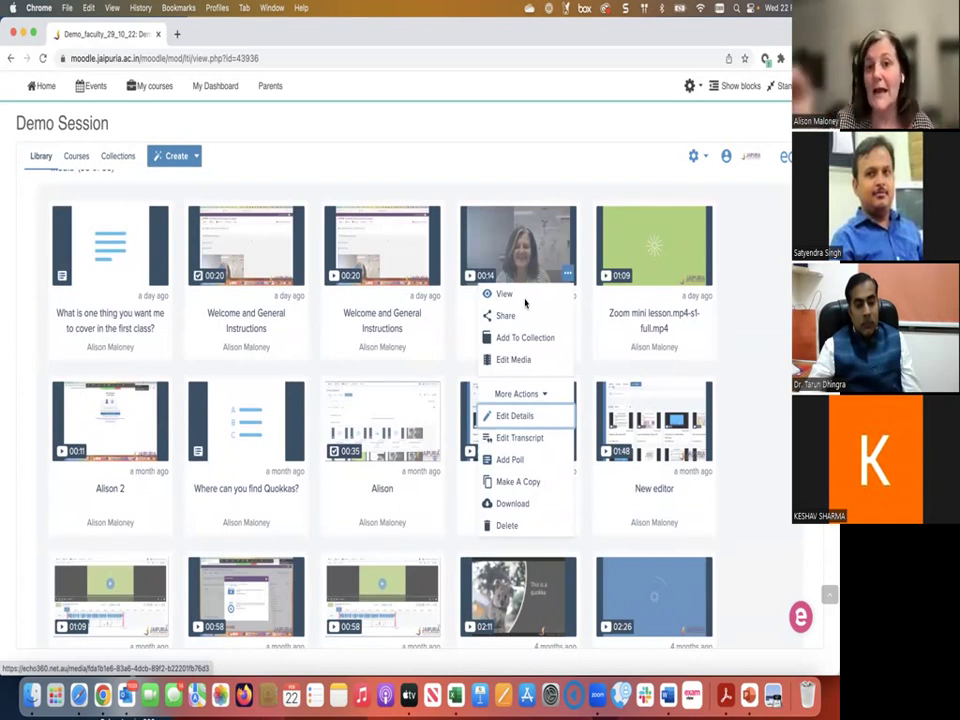
{"action": "left_click", "coordinate": [495, 148]}
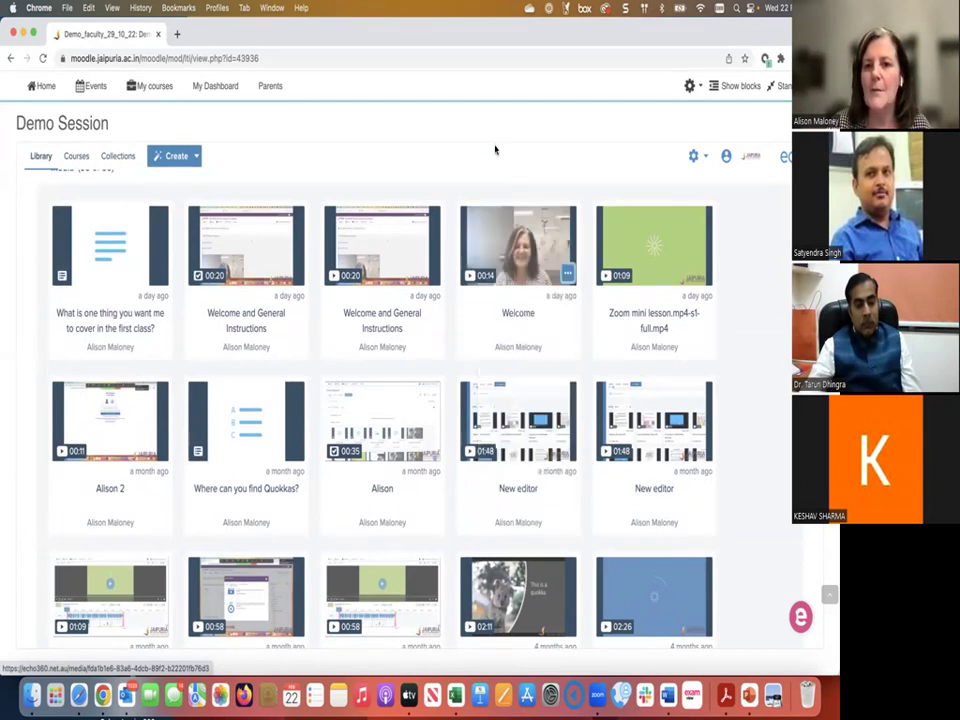
{"action": "left_click", "coordinate": [522, 260]}
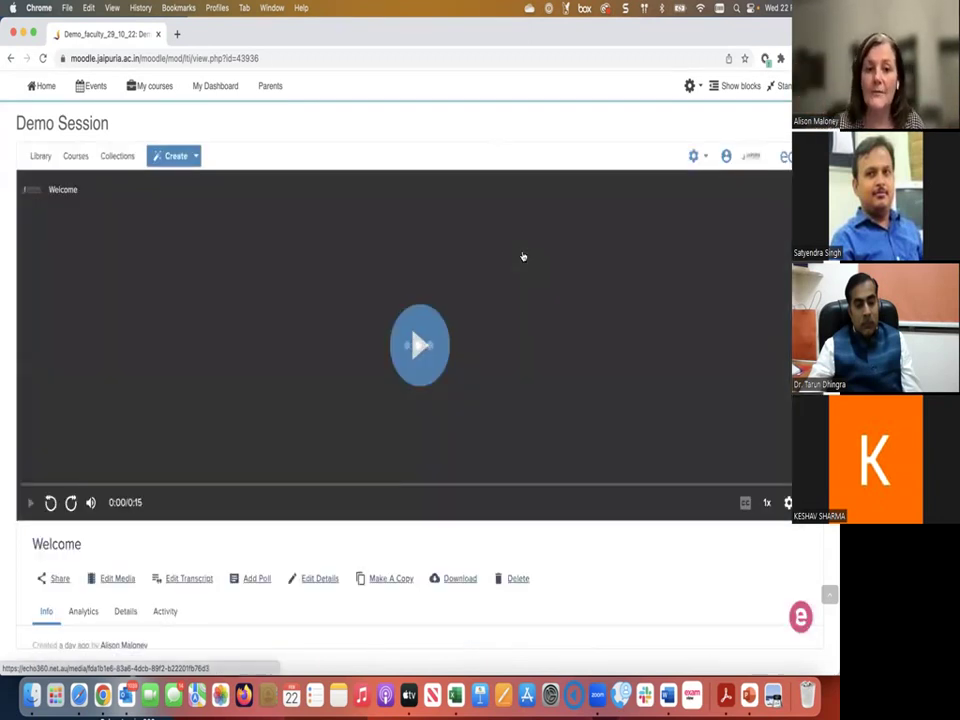
{"action": "scroll", "coordinate": [522, 257], "scroll_direction": "down", "scroll_amount": 3}
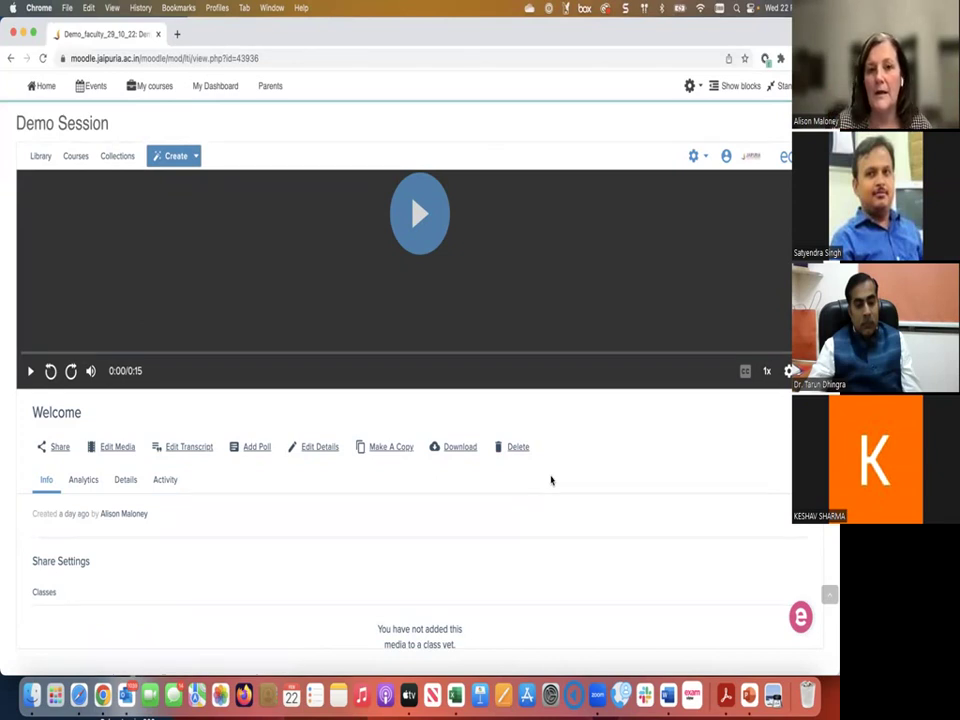
{"action": "left_click", "coordinate": [252, 449]}
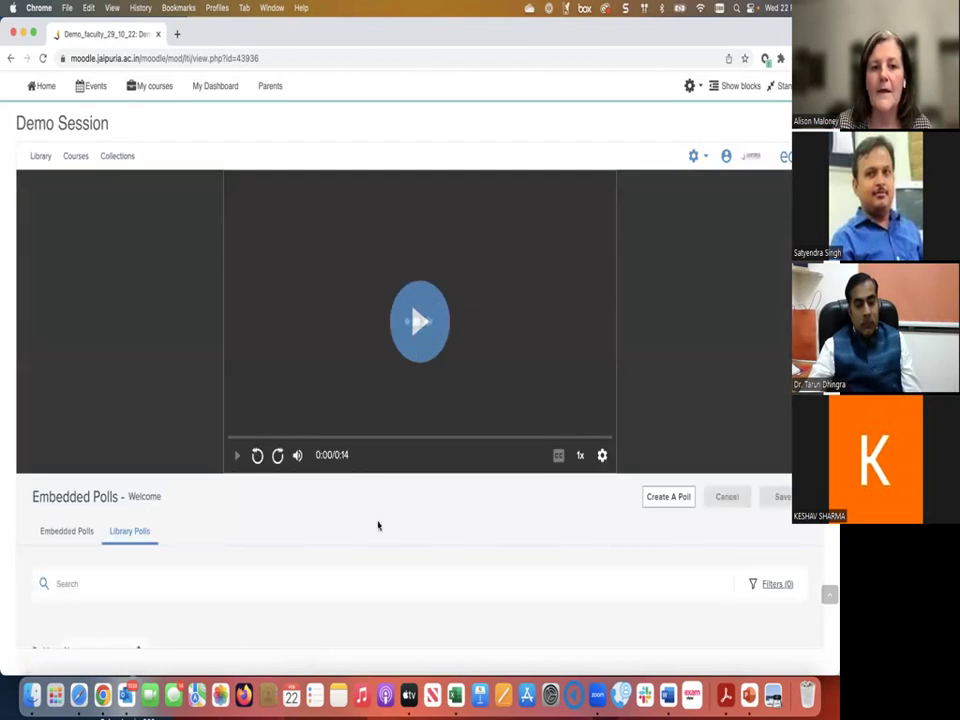
Step: Embed the multiple-choice library poll "Where can you find Quokkas?" from a month ago at 0:06 in the Welcome video
{"action": "scroll", "coordinate": [388, 534], "scroll_direction": "down", "scroll_amount": 5}
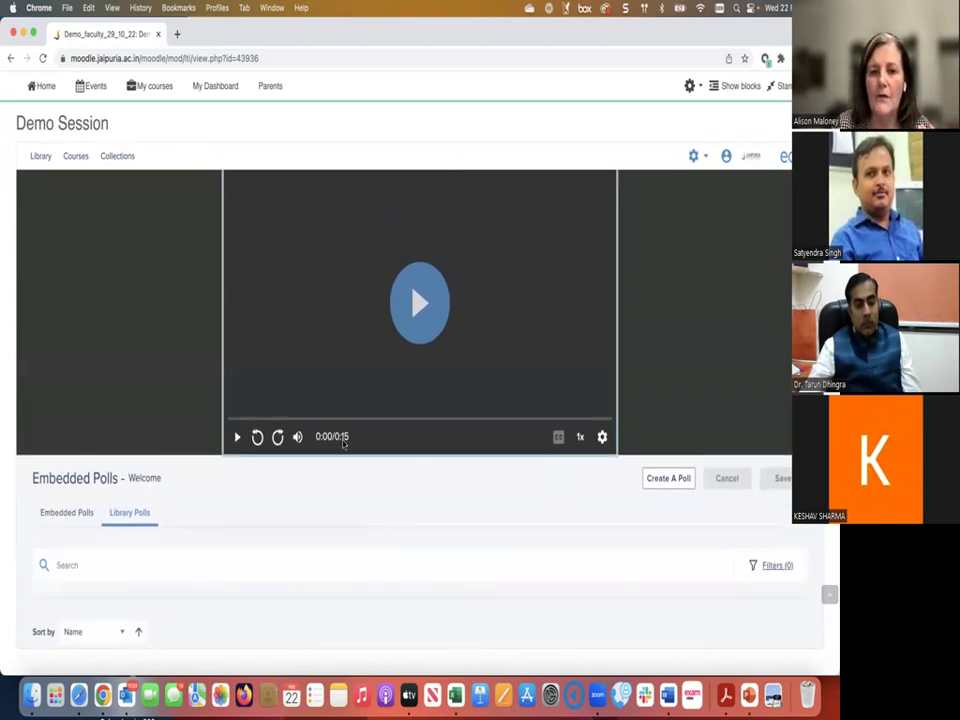
{"action": "left_click", "coordinate": [252, 418]}
{"action": "left_click_drag", "start_coordinate": [252, 418], "coordinate": [392, 418]}
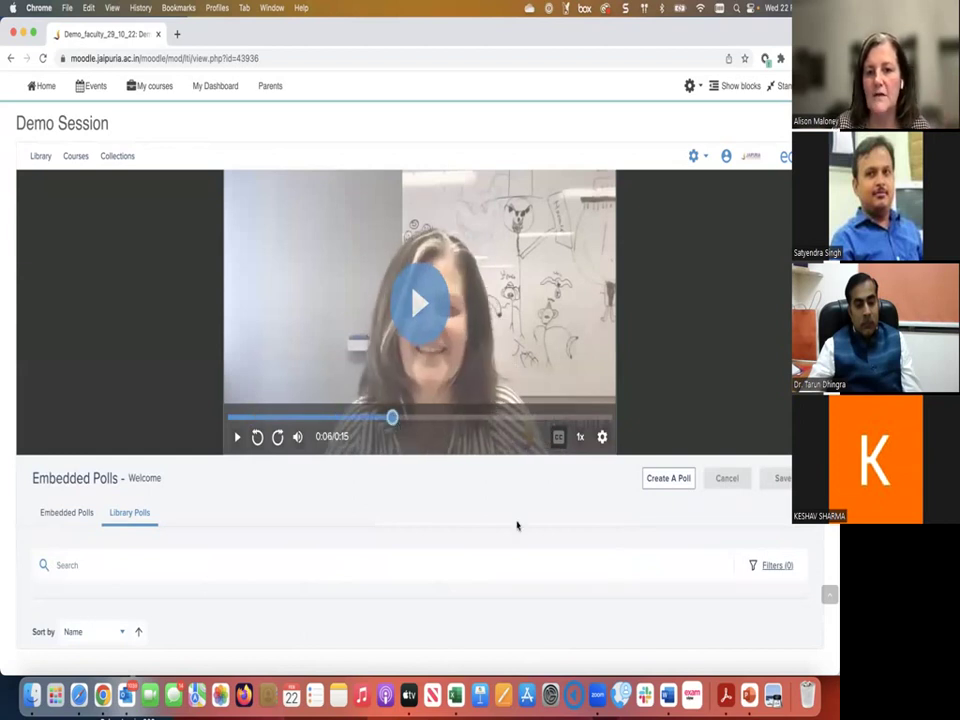
{"action": "scroll", "coordinate": [518, 520], "scroll_direction": "down", "scroll_amount": 5}
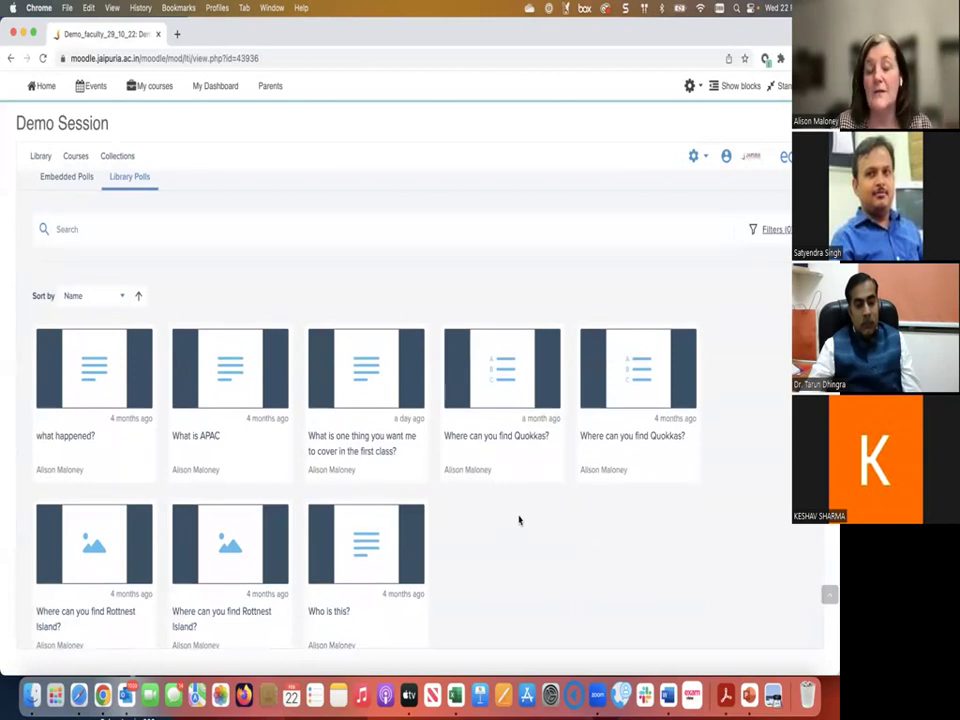
{"action": "left_click", "coordinate": [501, 386]}
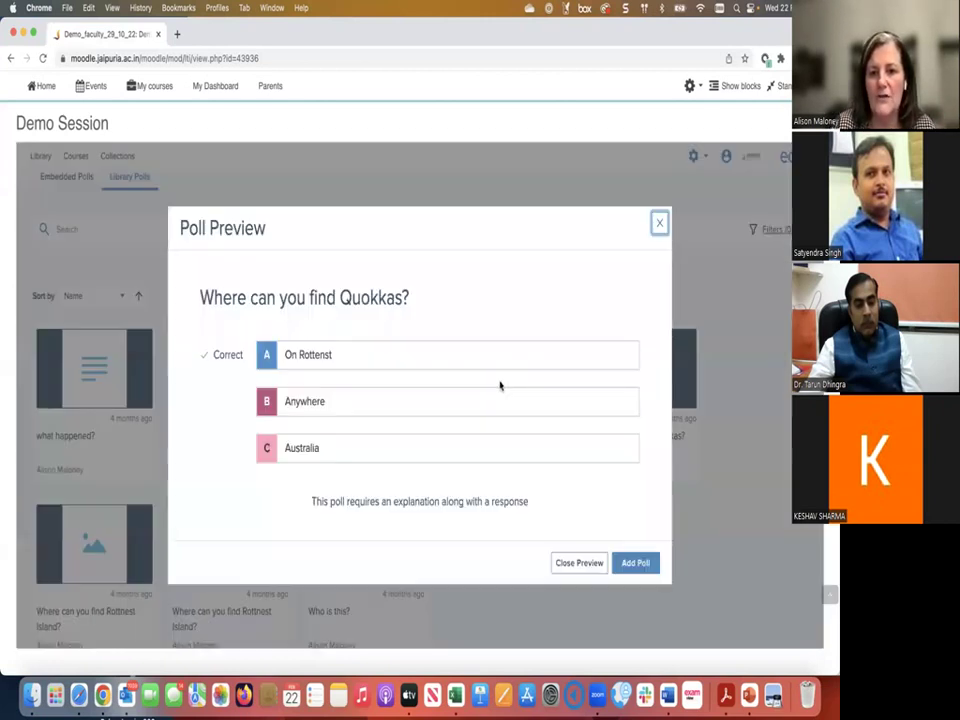
{"action": "left_click", "coordinate": [631, 563]}
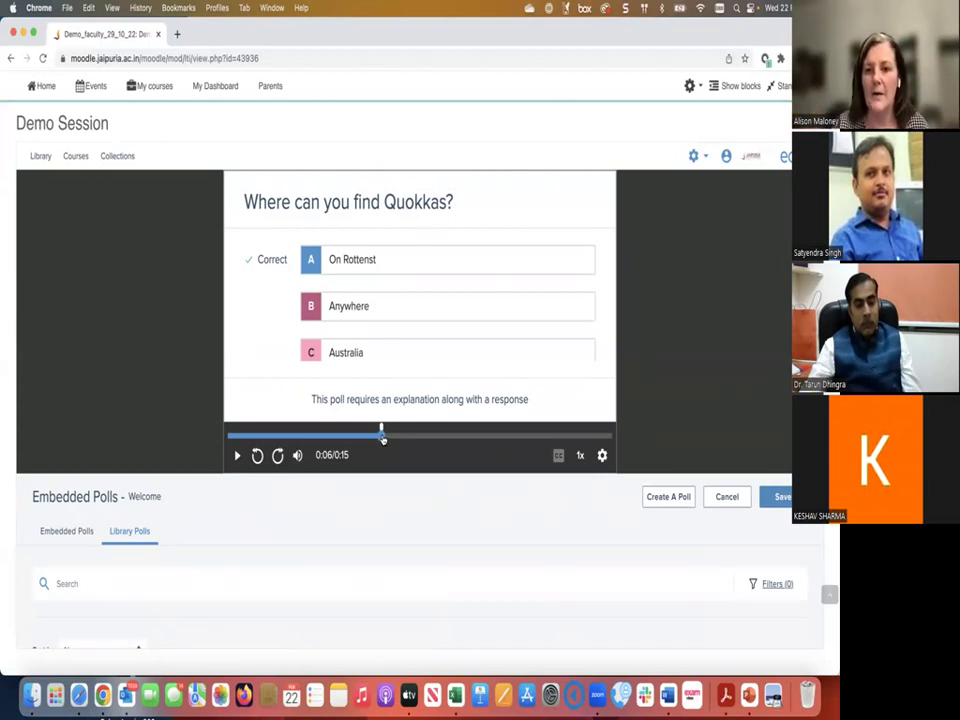
Step: Create a short answer poll at 00:00:10 in the video with the question "Where can you find Rottnest Island?"
{"action": "left_click", "coordinate": [488, 438]}
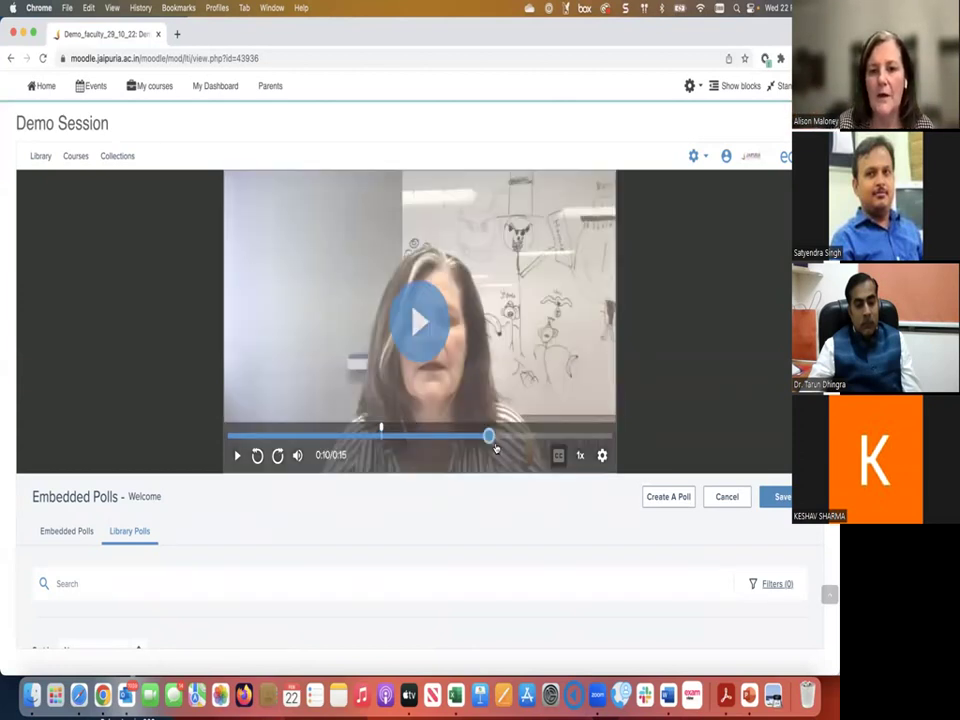
{"action": "left_click", "coordinate": [660, 500]}
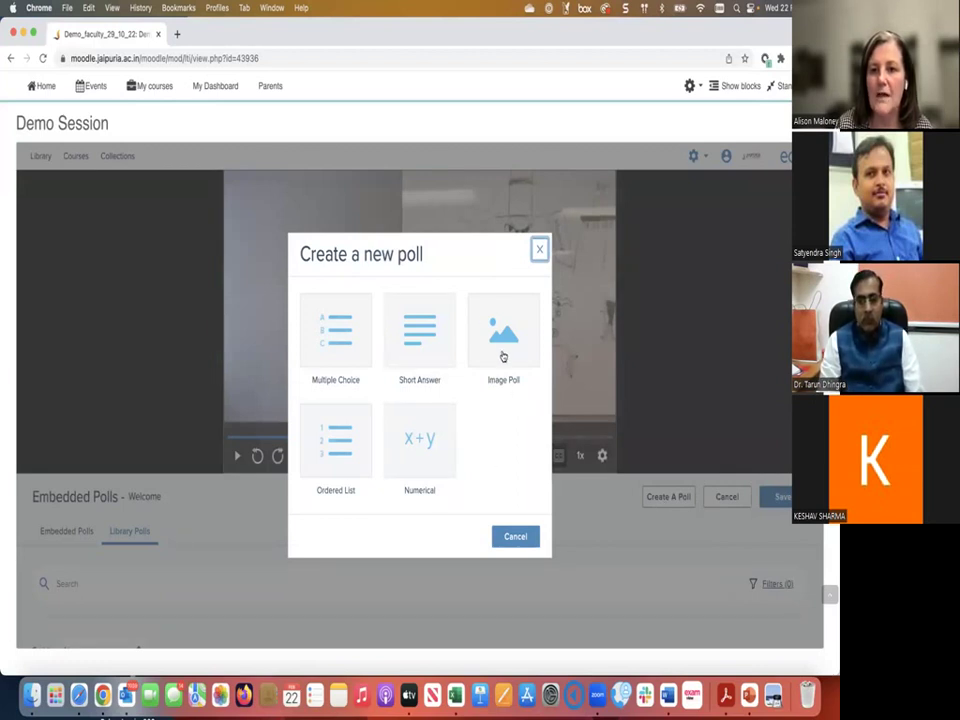
{"action": "left_click", "coordinate": [416, 325]}
{"action": "left_click", "coordinate": [276, 346]}
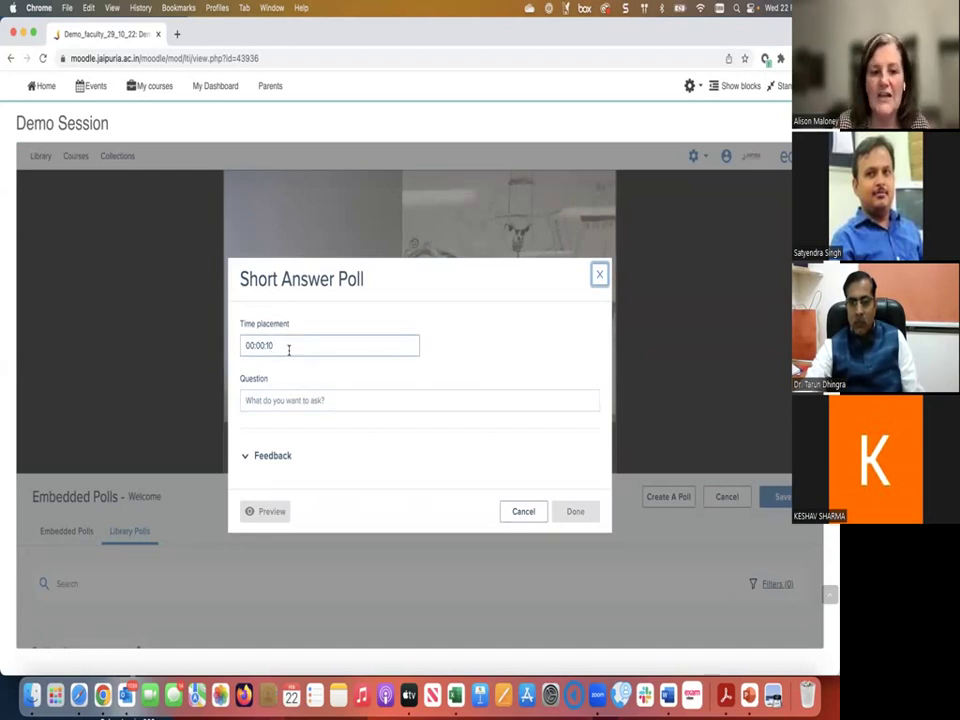
{"action": "left_click", "coordinate": [287, 400]}
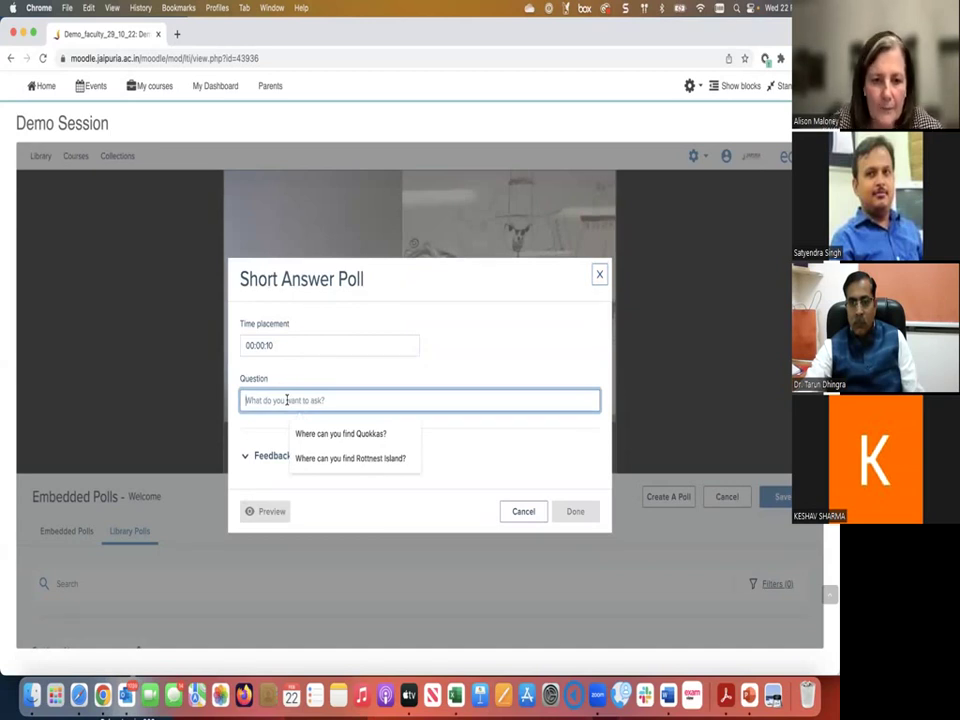
{"action": "left_click", "coordinate": [310, 459]}
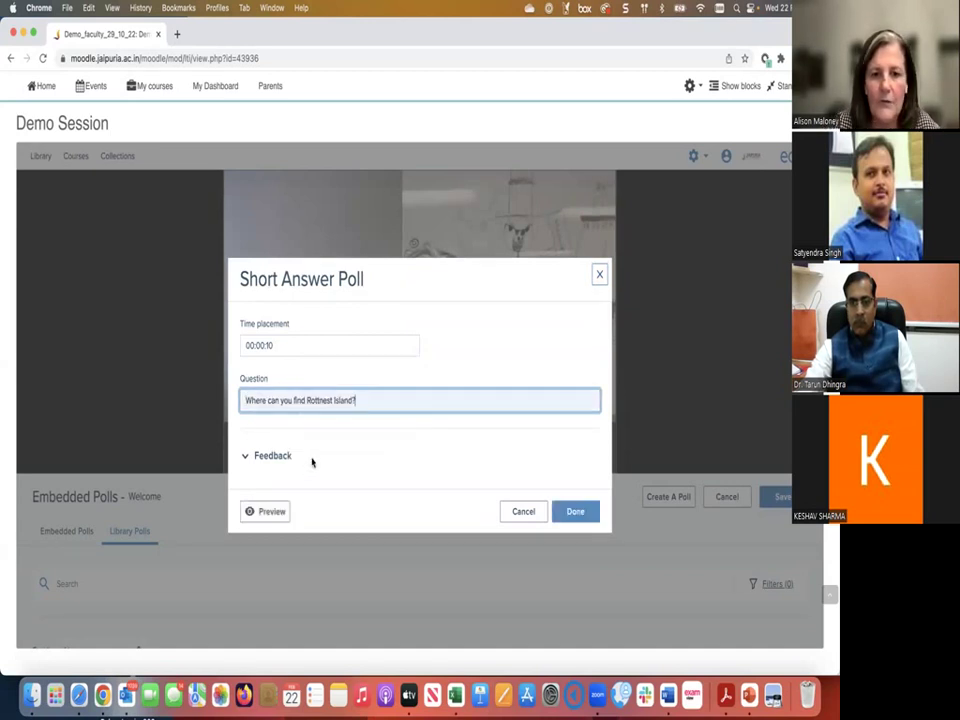
Step: Add the general feedback "Great job, thanks" to the short answer poll and finish creating it
{"action": "left_click", "coordinate": [247, 459]}
{"action": "left_click", "coordinate": [300, 467]}
{"action": "type", "text": "Great job, thanks"}
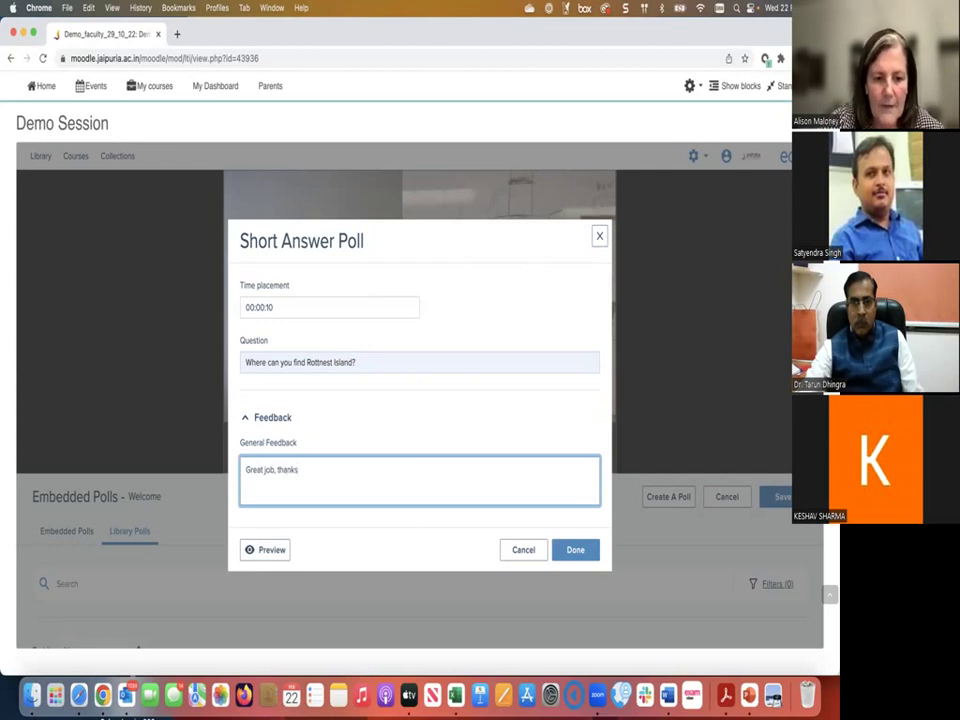
{"action": "left_click", "coordinate": [575, 549]}
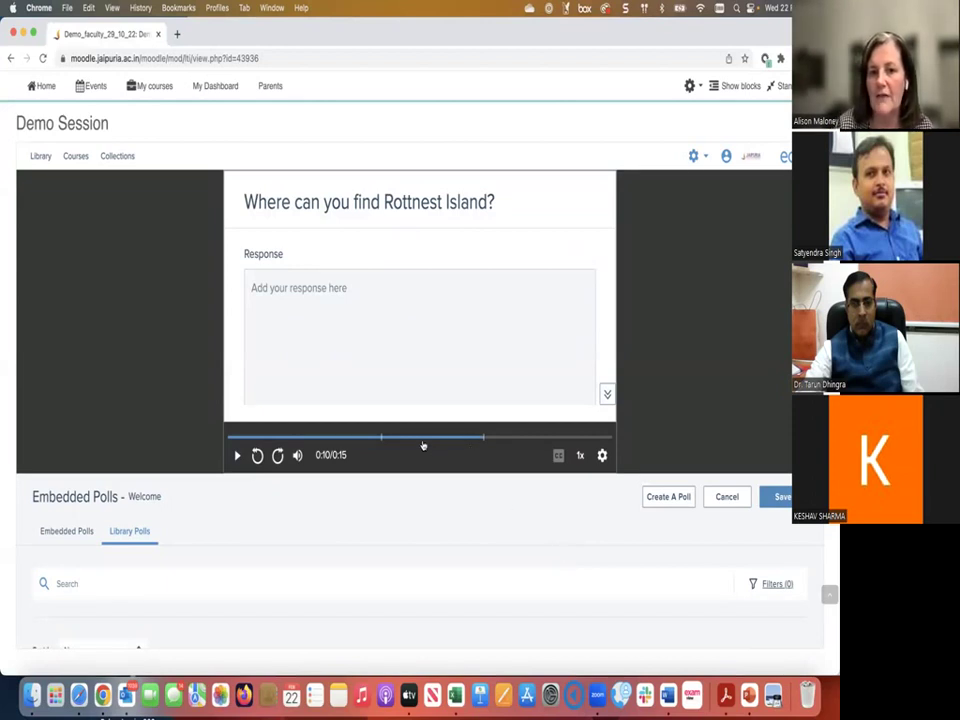
Step: Show the polls embedded in the Welcome video and save them
{"action": "scroll", "coordinate": [483, 473], "scroll_direction": "down", "scroll_amount": 3}
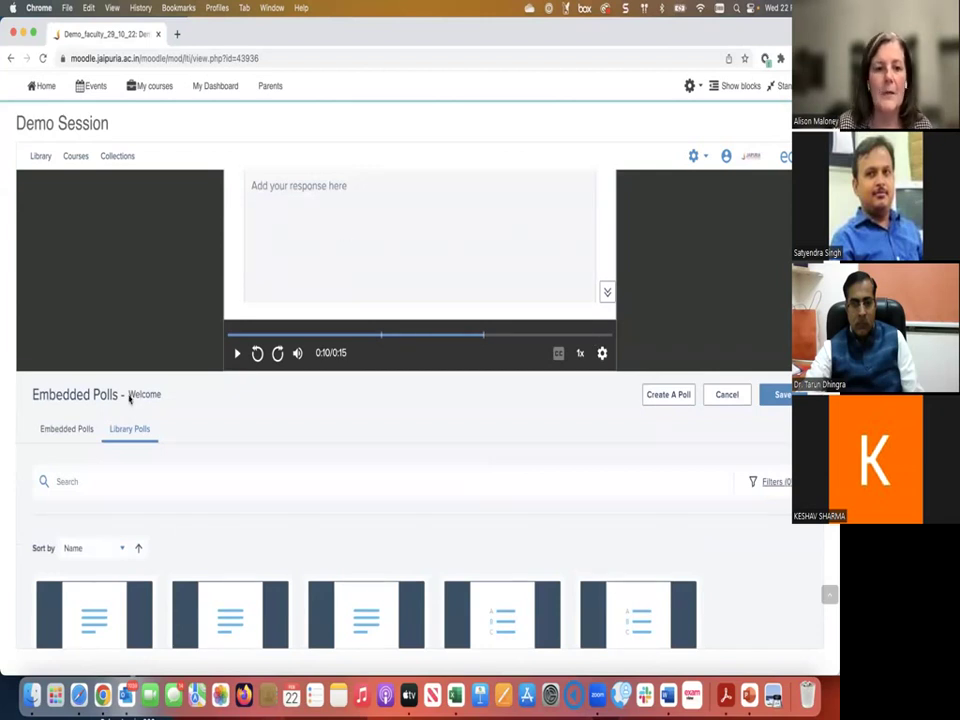
{"action": "left_click", "coordinate": [61, 428]}
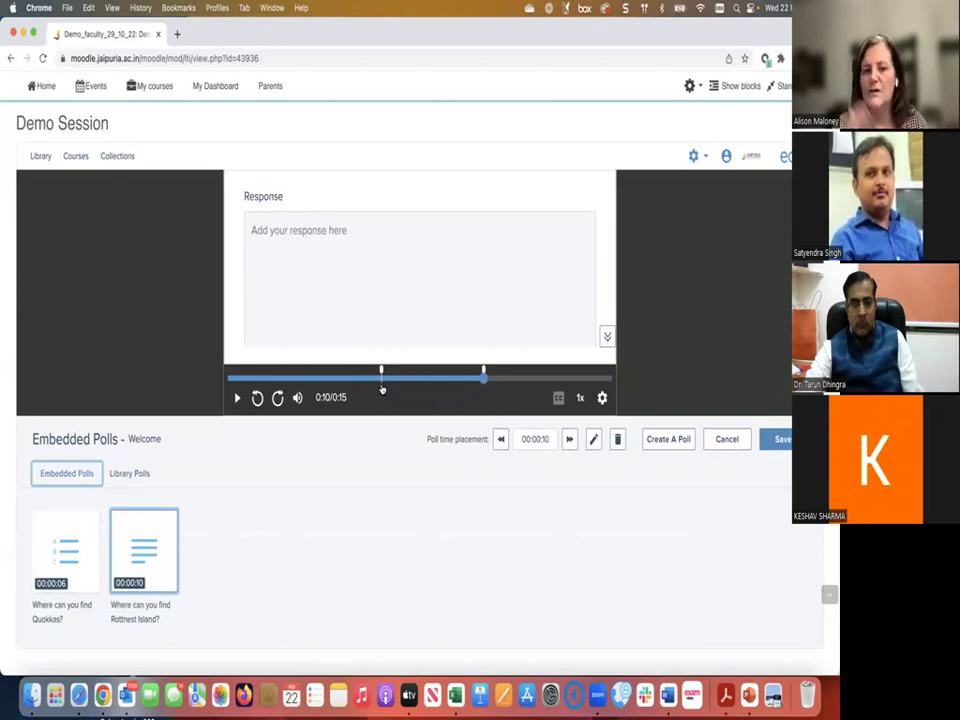
{"action": "scroll", "coordinate": [381, 389], "scroll_direction": "up", "scroll_amount": 2}
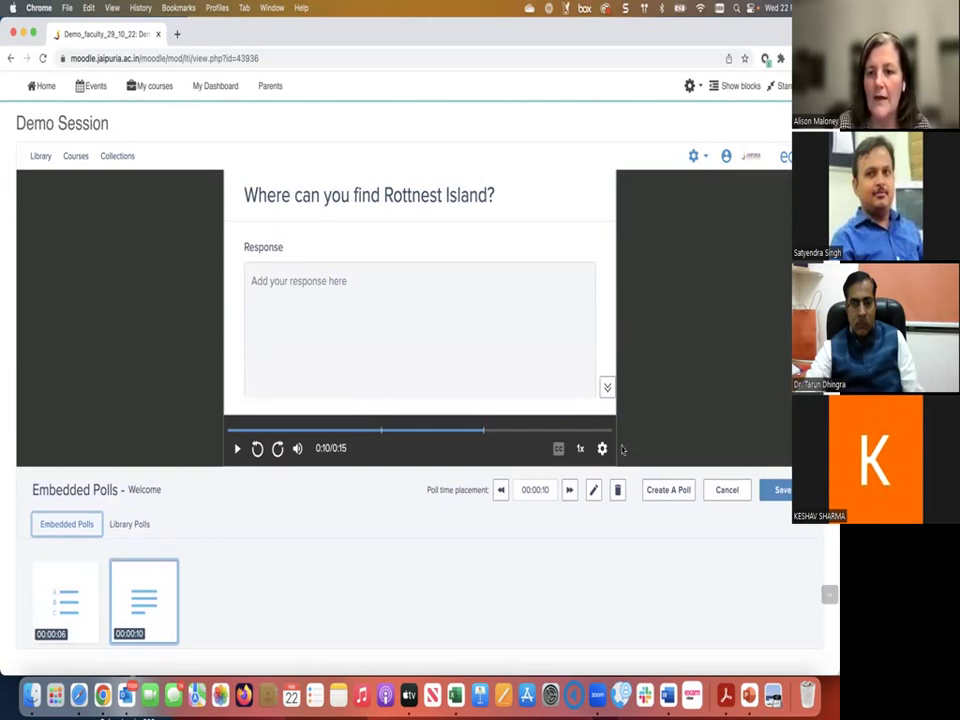
{"action": "left_click", "coordinate": [782, 490]}
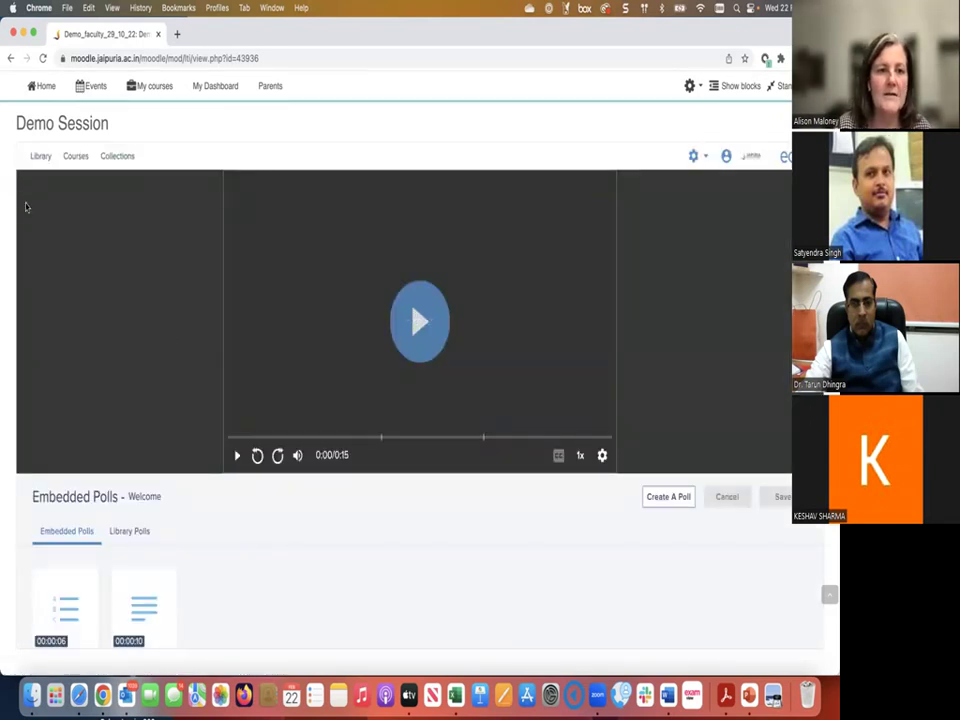
Step: Return to the Library and open the class share settings for the Welcome video with embedded polls
{"action": "left_click", "coordinate": [37, 159]}
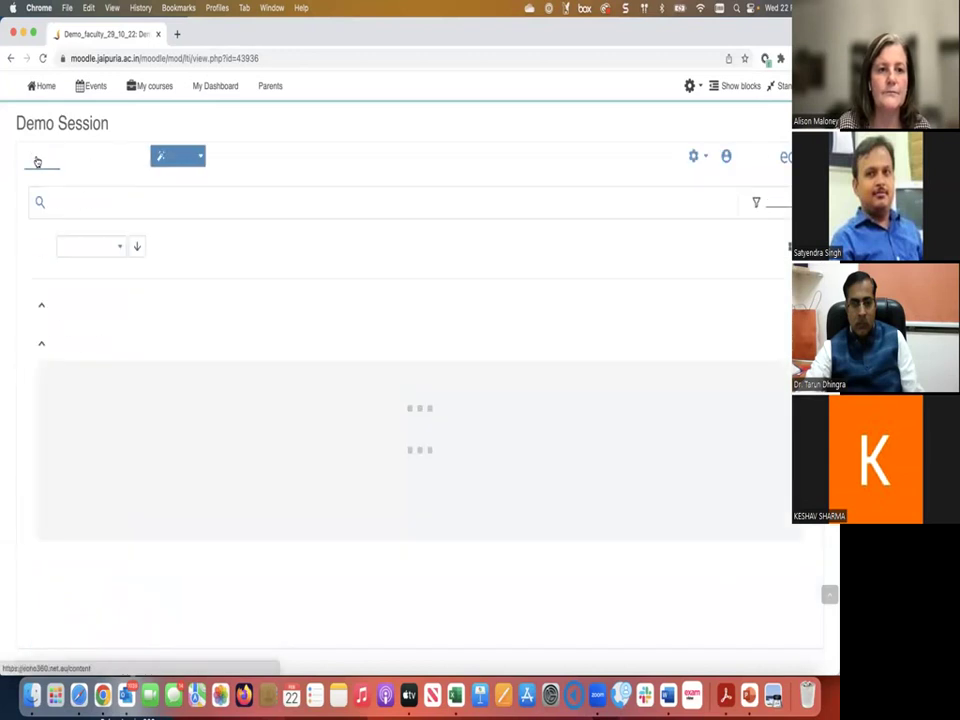
{"action": "scroll", "coordinate": [600, 236], "scroll_direction": "down", "scroll_amount": 4}
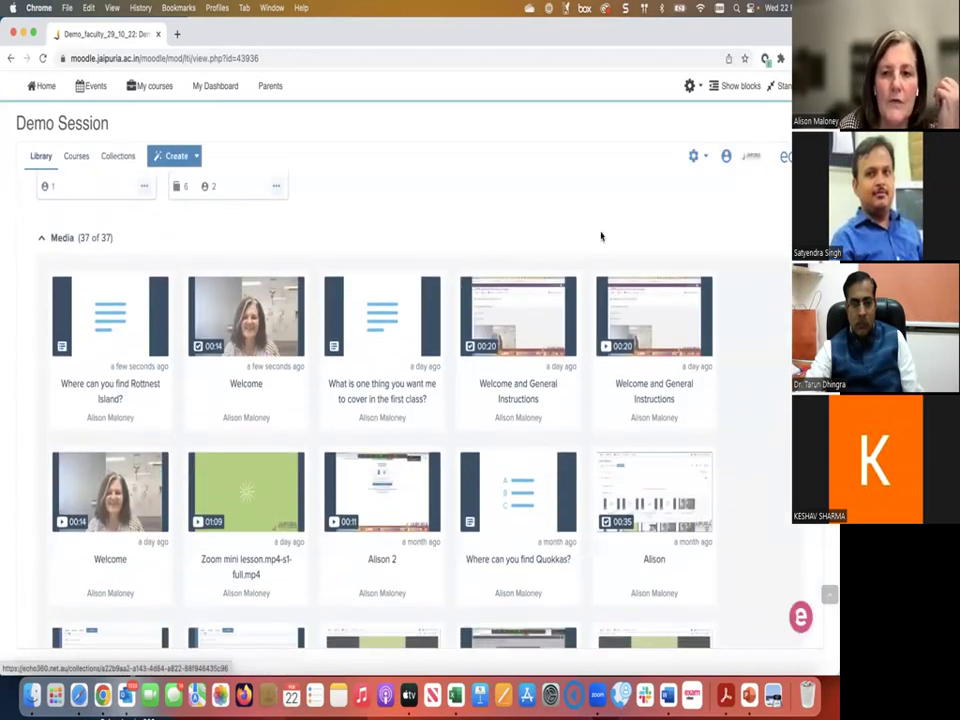
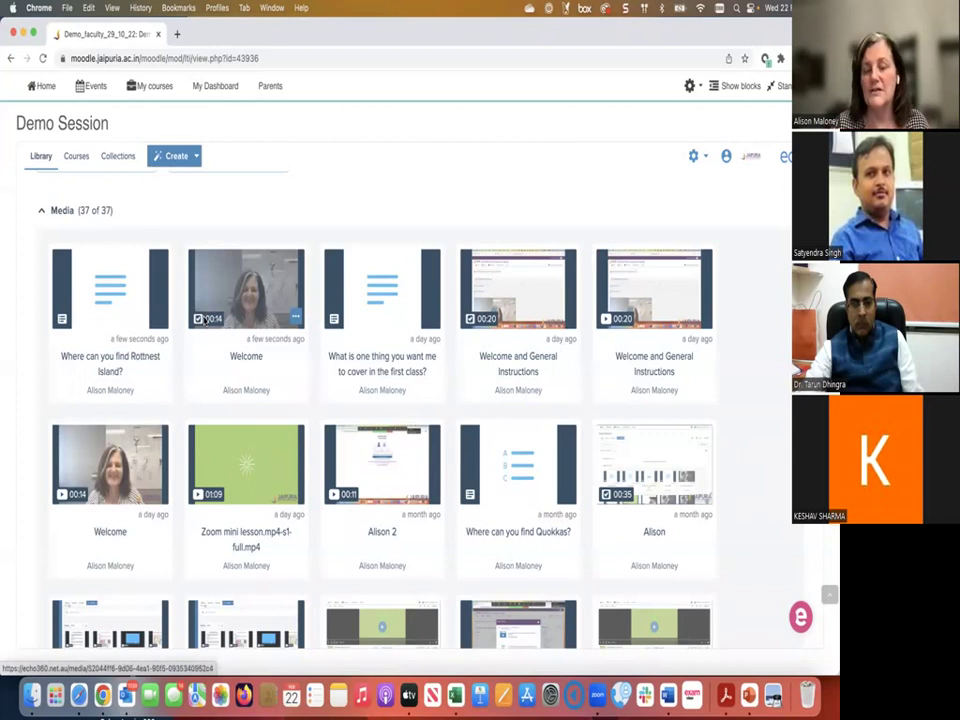
{"action": "left_click", "coordinate": [295, 316]}
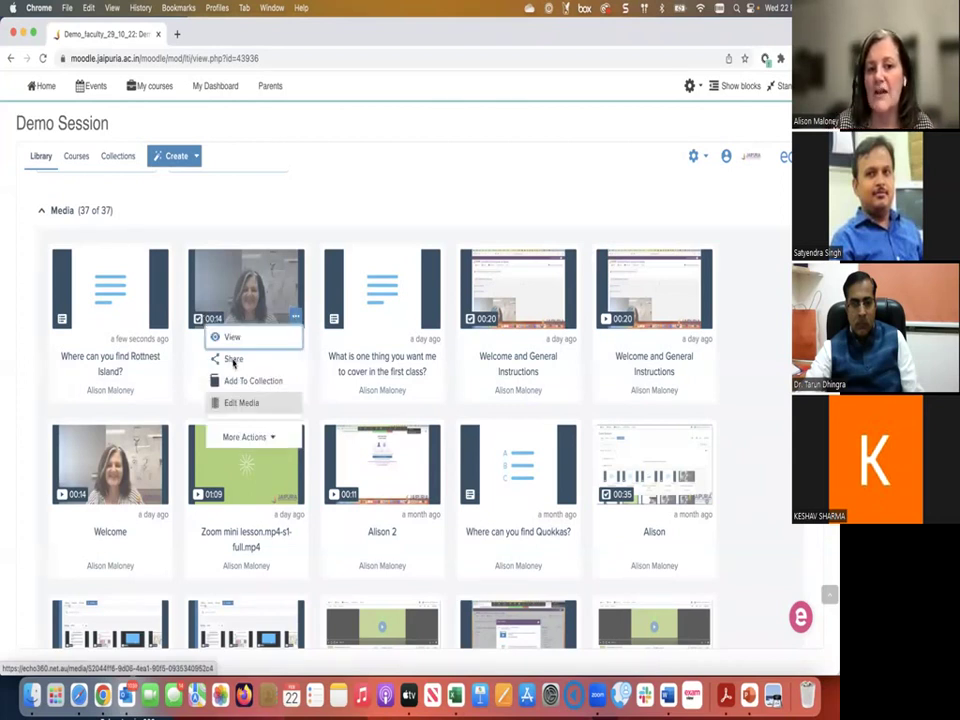
{"action": "left_click", "coordinate": [246, 357]}
{"action": "left_click", "coordinate": [365, 227]}
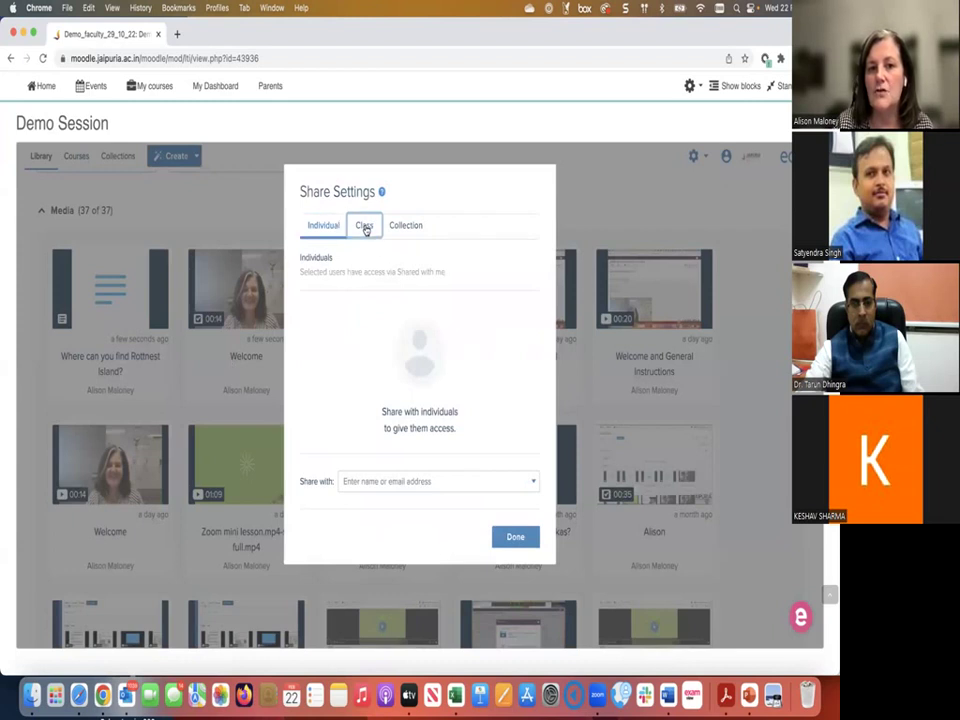
Step: Set the share target to course Demo_faculty_29_10_22: Echo360 Demo Course for faculty, term Term 1_2022-24, section A
{"action": "left_click", "coordinate": [505, 288]}
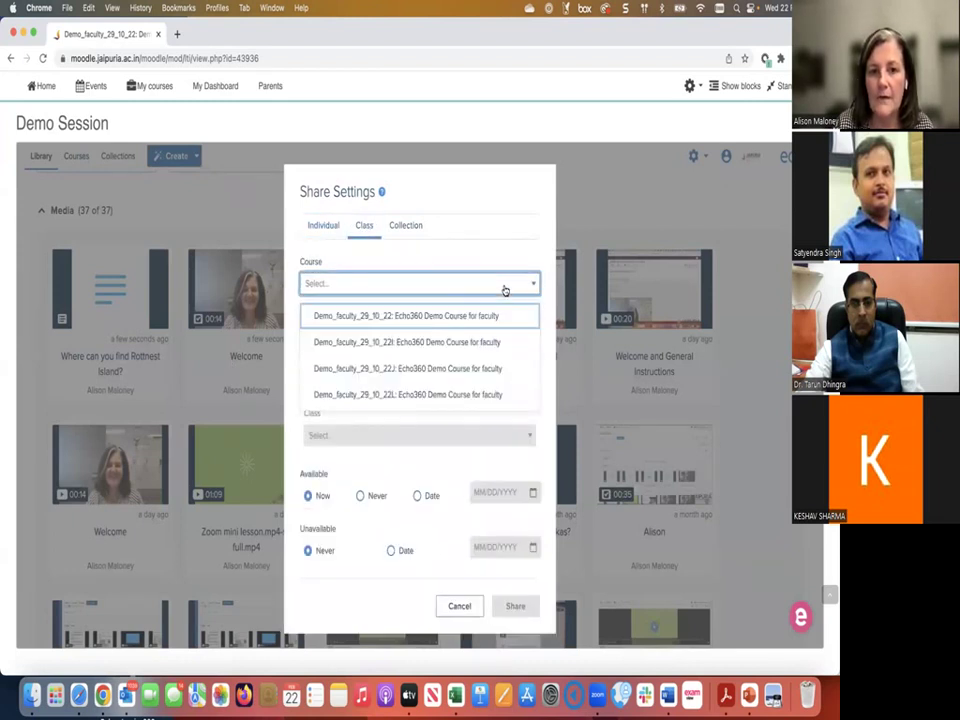
{"action": "left_click", "coordinate": [483, 318]}
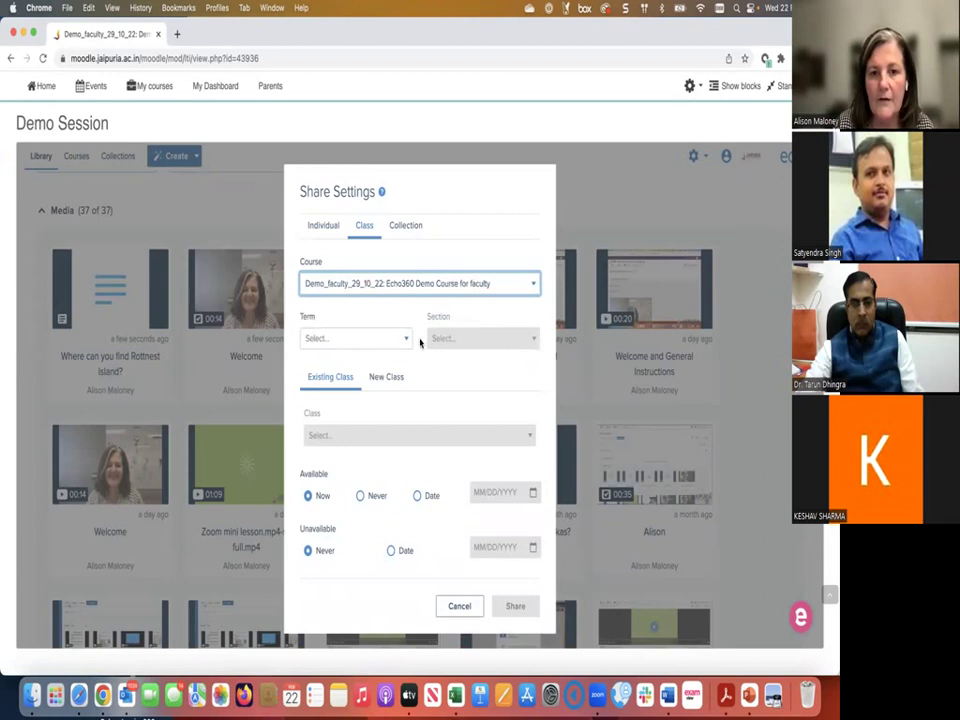
{"action": "left_click", "coordinate": [405, 338]}
{"action": "left_click", "coordinate": [410, 368]}
{"action": "left_click", "coordinate": [519, 338]}
{"action": "left_click", "coordinate": [510, 375]}
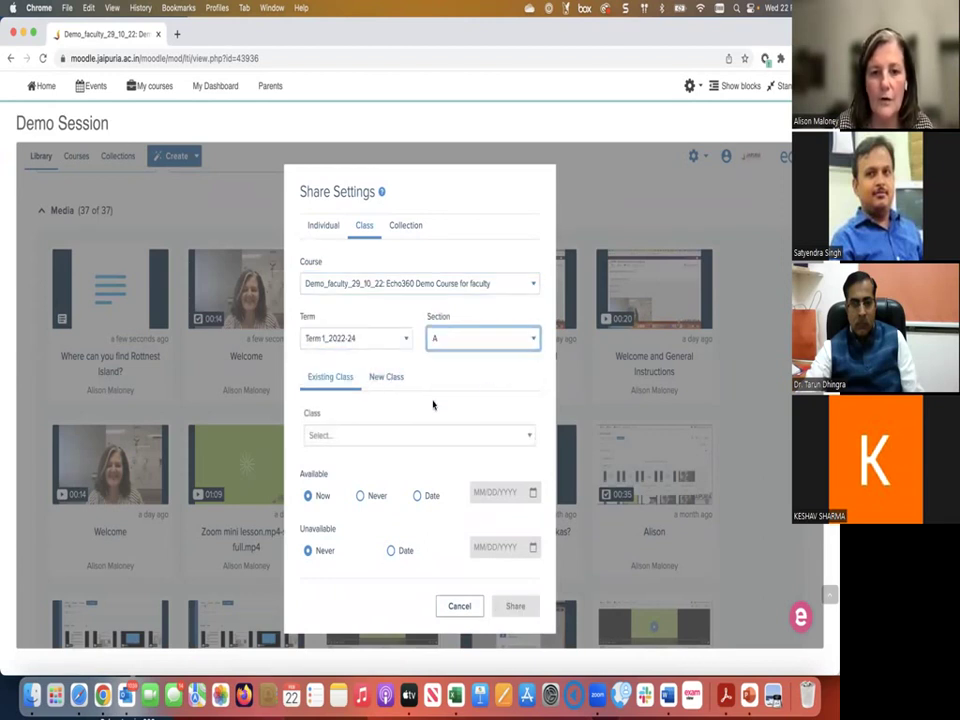
Step: Share the video to a new class named "New"
{"action": "left_click", "coordinate": [390, 378]}
{"action": "left_click", "coordinate": [377, 432]}
{"action": "type", "text": "New"}
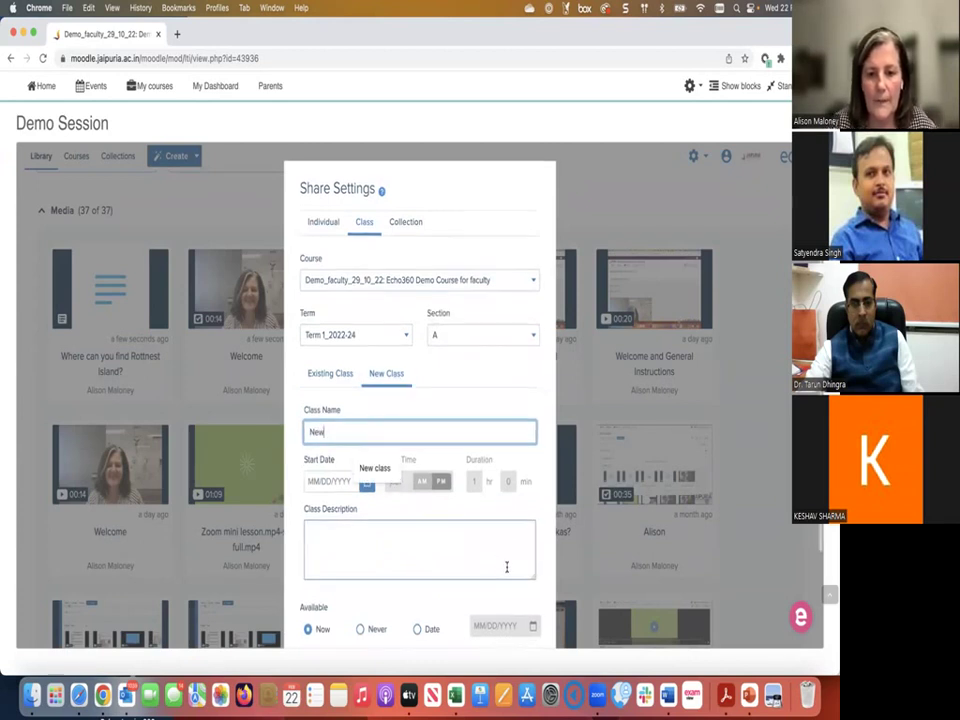
{"action": "scroll", "coordinate": [506, 568], "scroll_direction": "down", "scroll_amount": 3}
{"action": "left_click", "coordinate": [515, 621]}
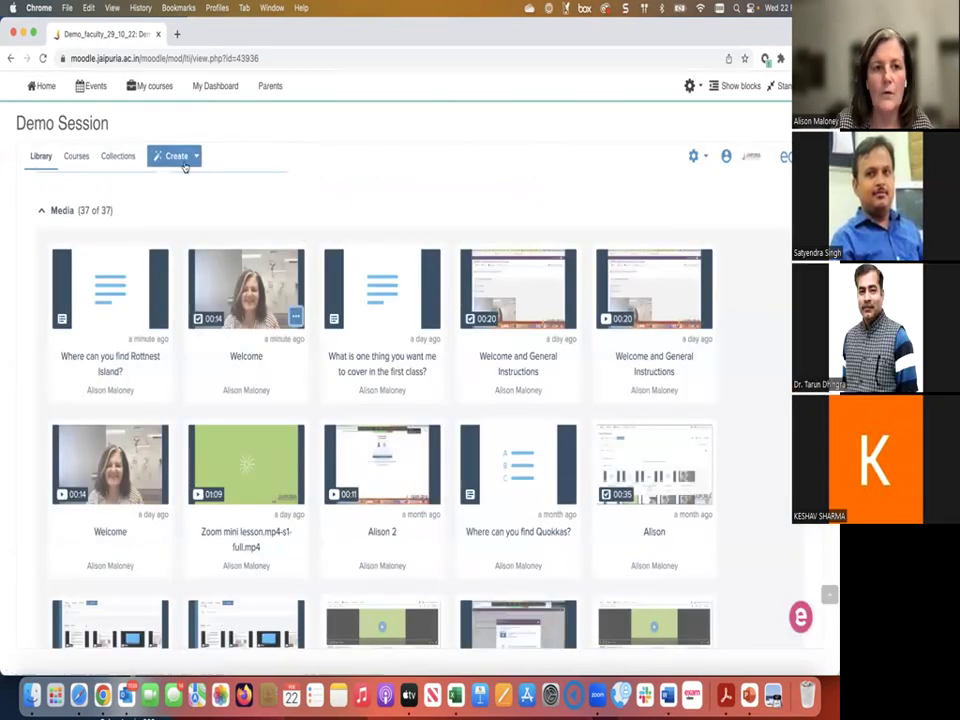
Step: View the New class's interactive video in the Demo_faculty_29_10_22 course, then return to the course's class list
{"action": "left_click", "coordinate": [78, 158]}
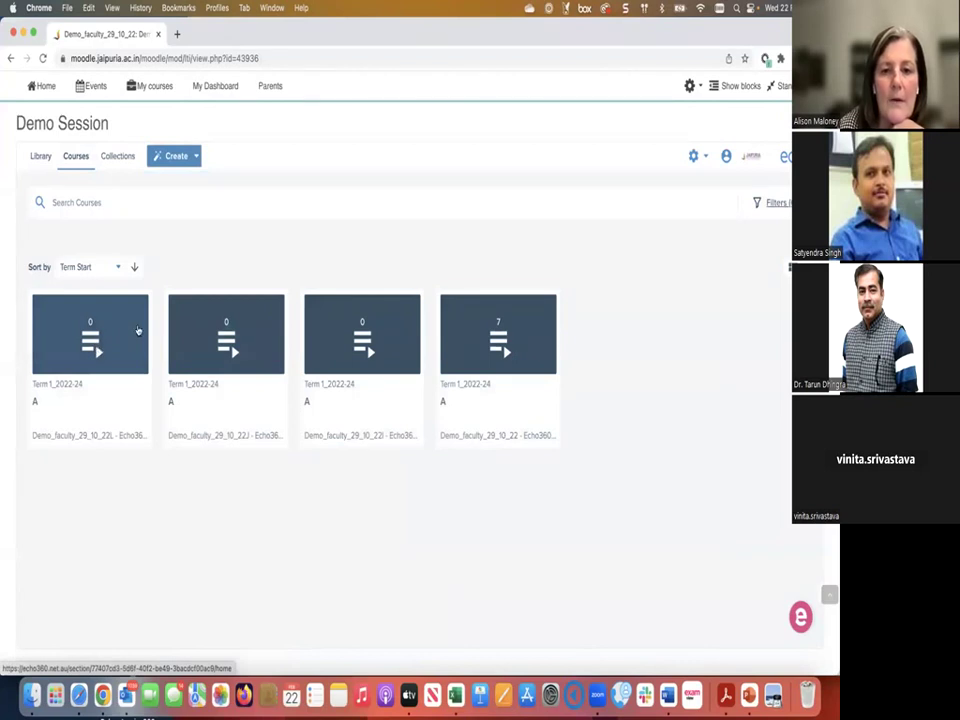
{"action": "left_click", "coordinate": [500, 345]}
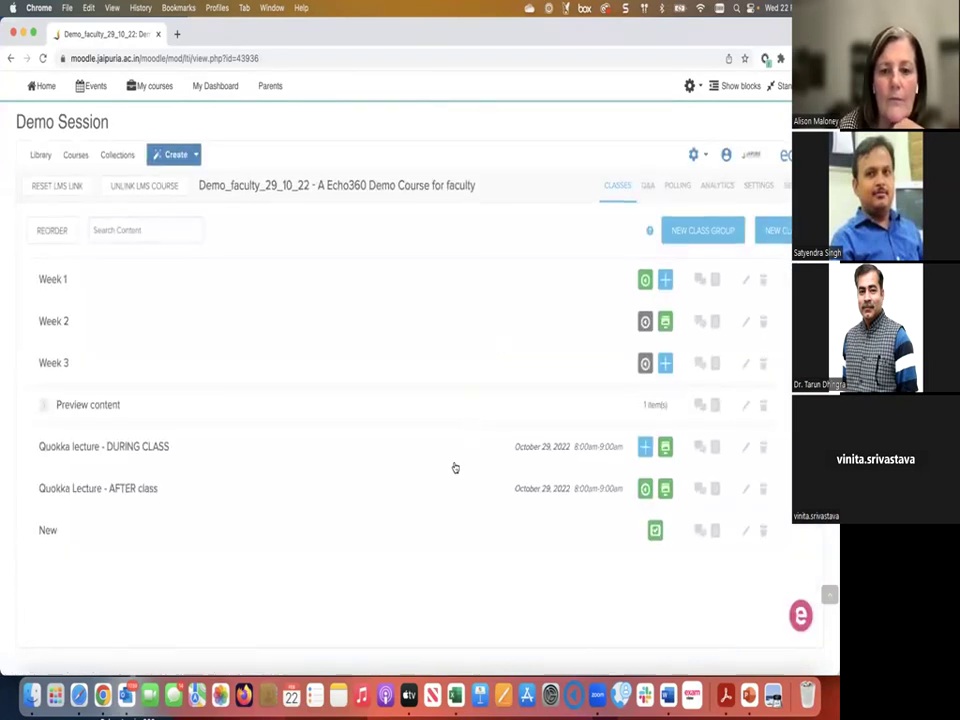
{"action": "left_click", "coordinate": [636, 538]}
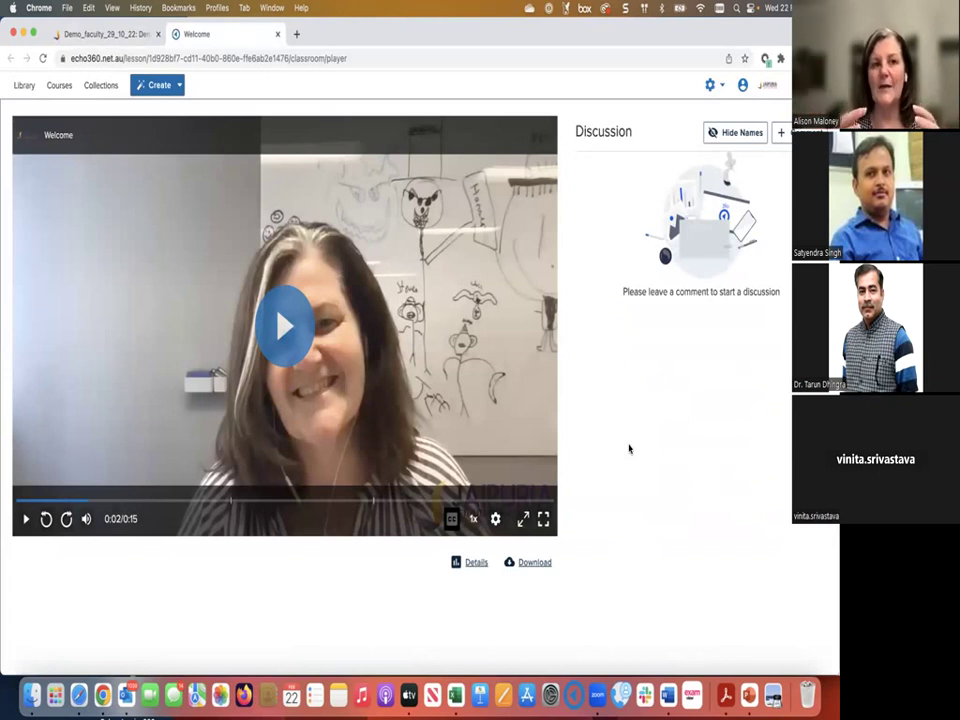
{"action": "left_click", "coordinate": [134, 35]}
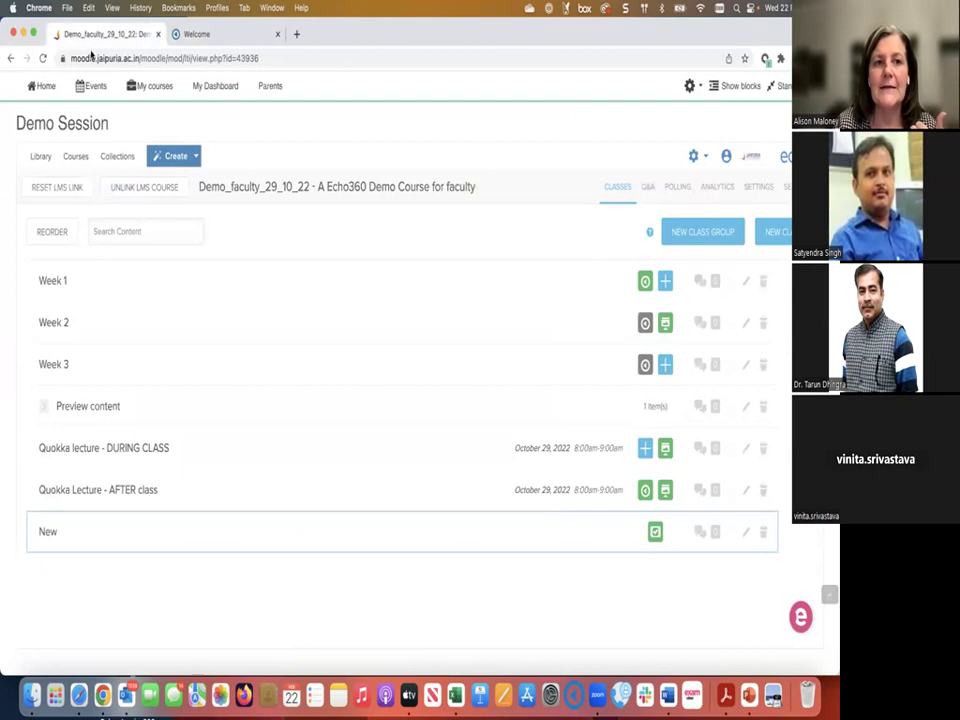
Step: Leave the Demo Session, return to the Moodle home dashboard and open the Echo360 Demo Course for faculty
{"action": "left_click", "coordinate": [10, 58]}
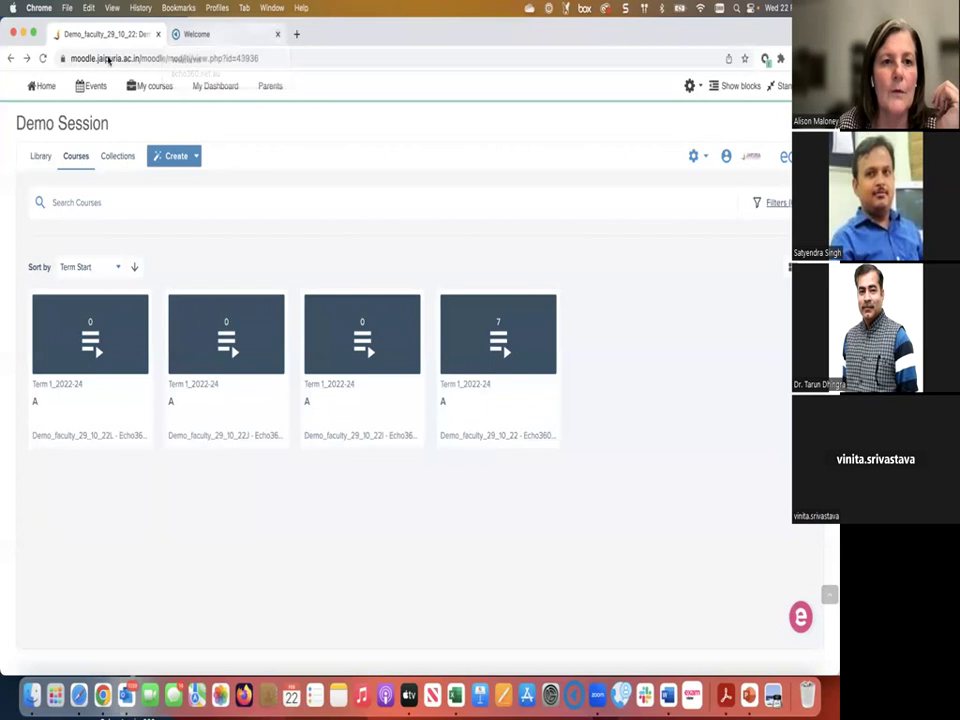
{"action": "left_click", "coordinate": [9, 60]}
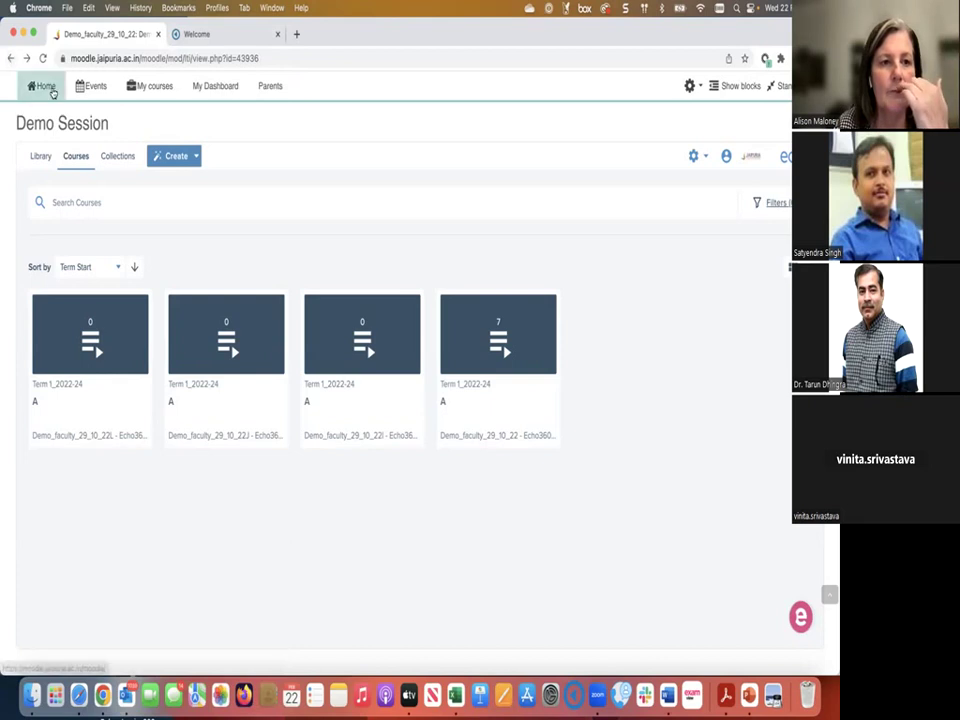
{"action": "left_click", "coordinate": [217, 89]}
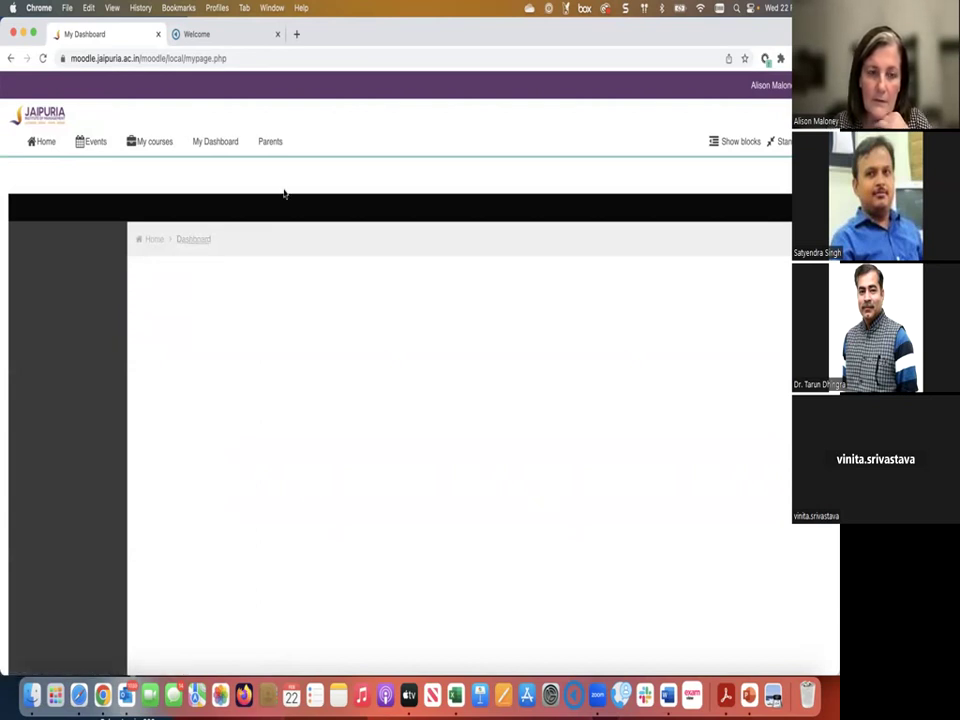
{"action": "left_click", "coordinate": [46, 146]}
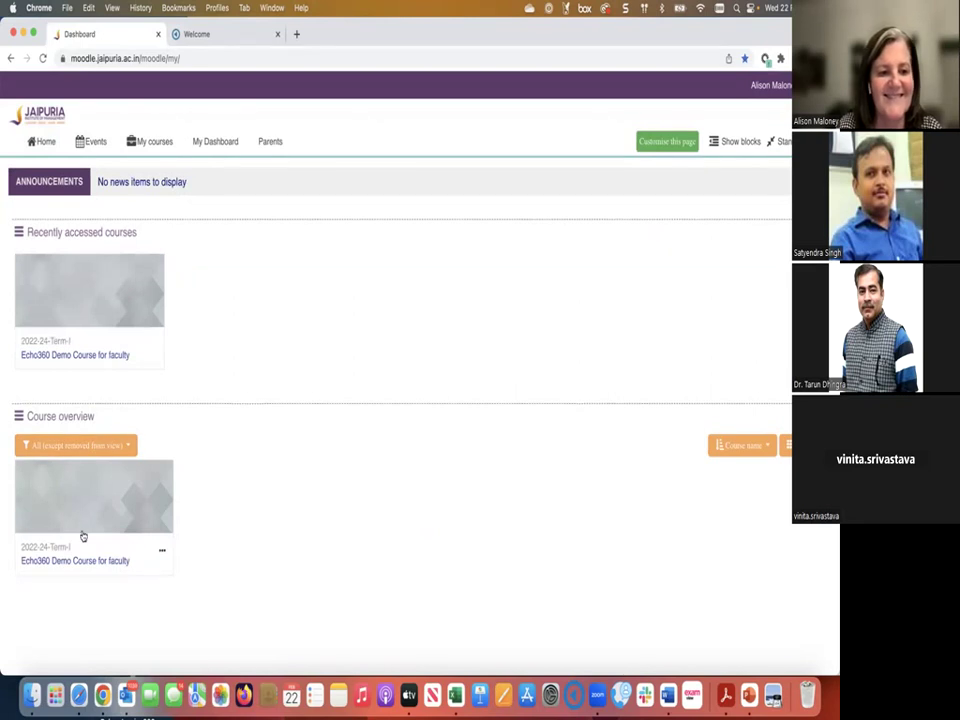
{"action": "left_click", "coordinate": [91, 359]}
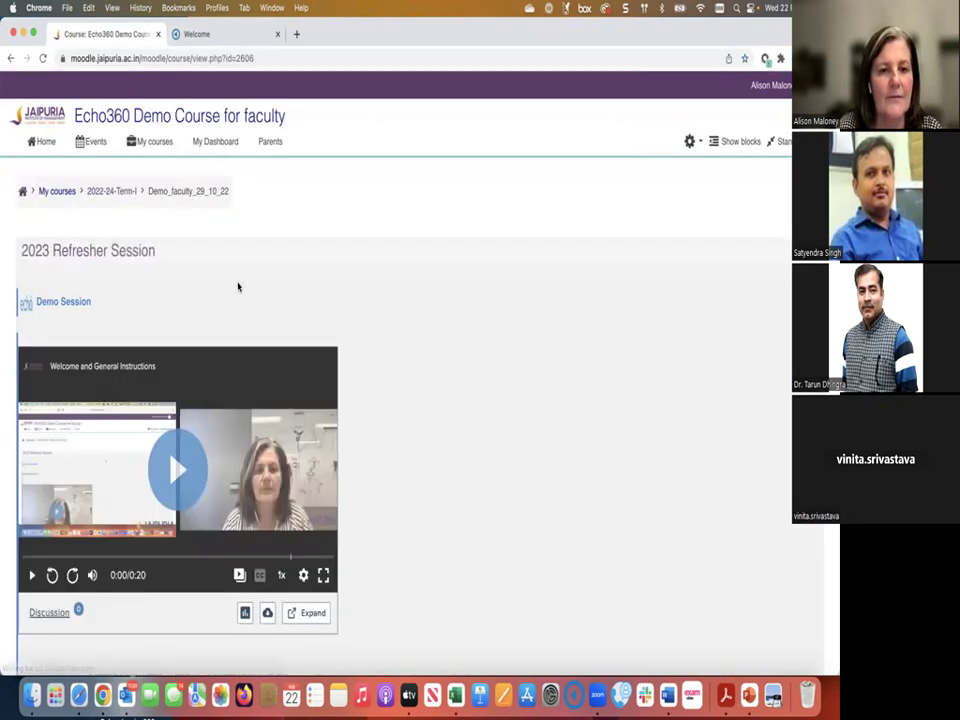
Step: Turn on editing for the Echo360 Demo Course for faculty page
{"action": "scroll", "coordinate": [238, 287], "scroll_direction": "down", "scroll_amount": 3}
{"action": "scroll", "coordinate": [238, 287], "scroll_direction": "up", "scroll_amount": 1}
{"action": "scroll", "coordinate": [238, 287], "scroll_direction": "up", "scroll_amount": 1}
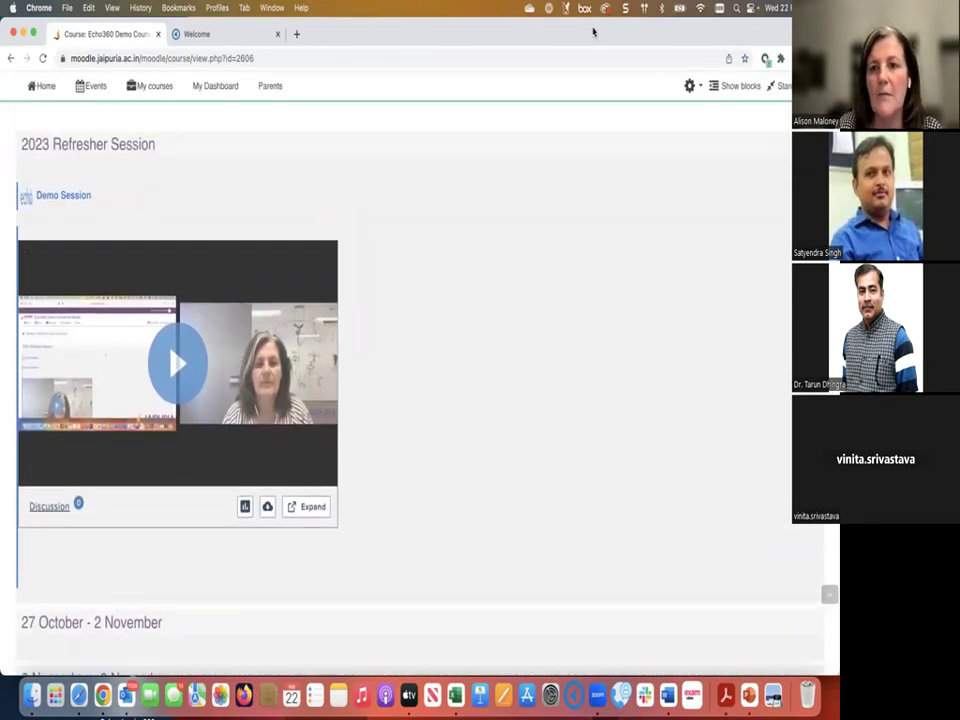
{"action": "left_click", "coordinate": [690, 86]}
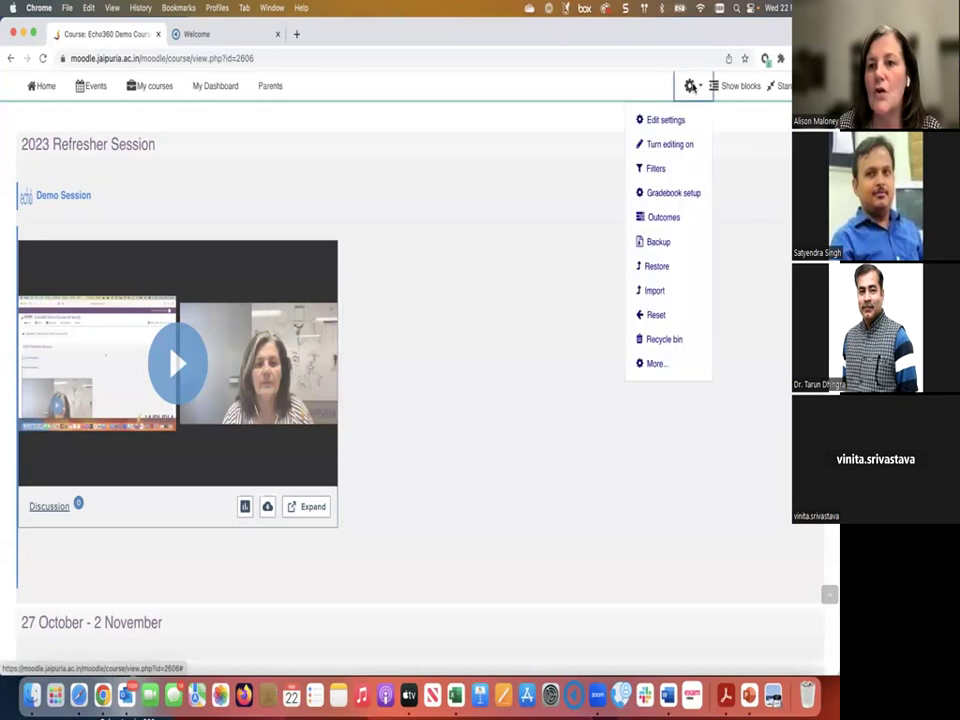
{"action": "left_click", "coordinate": [664, 146]}
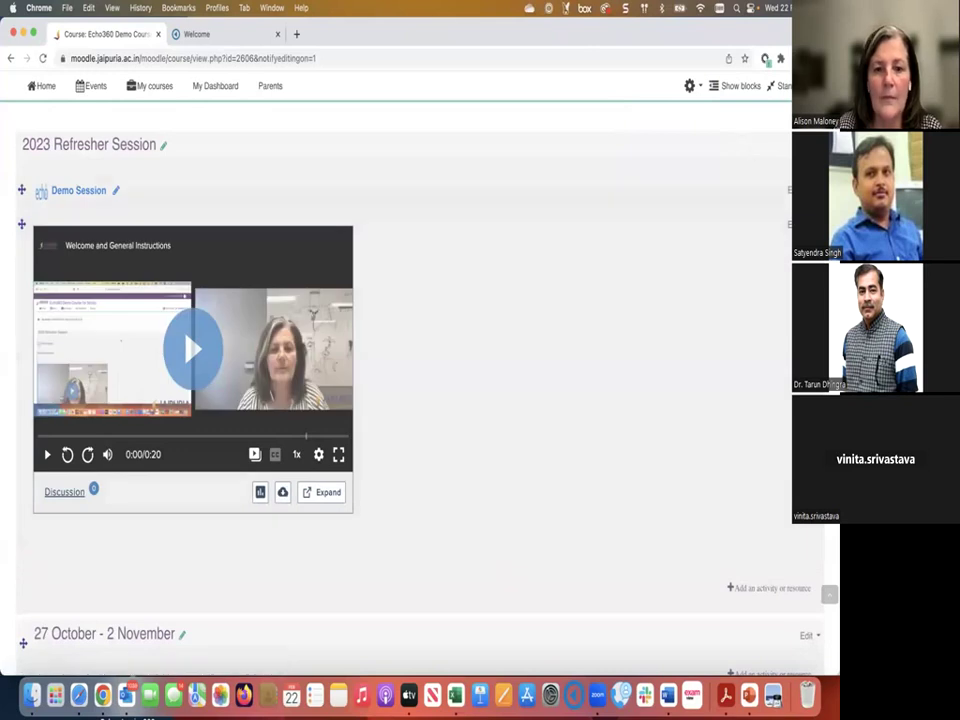
Step: Add a Label to the 27 October - 2 November section with the text "here's a study piece for you"
{"action": "scroll", "coordinate": [392, 401], "scroll_direction": "down", "scroll_amount": 3}
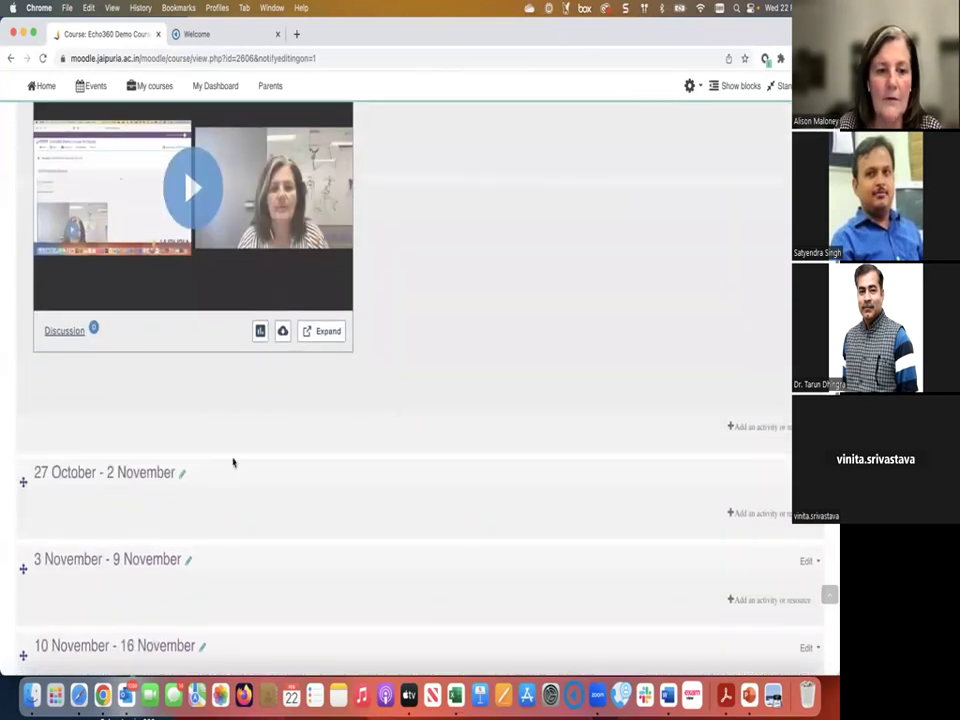
{"action": "left_click", "coordinate": [158, 472]}
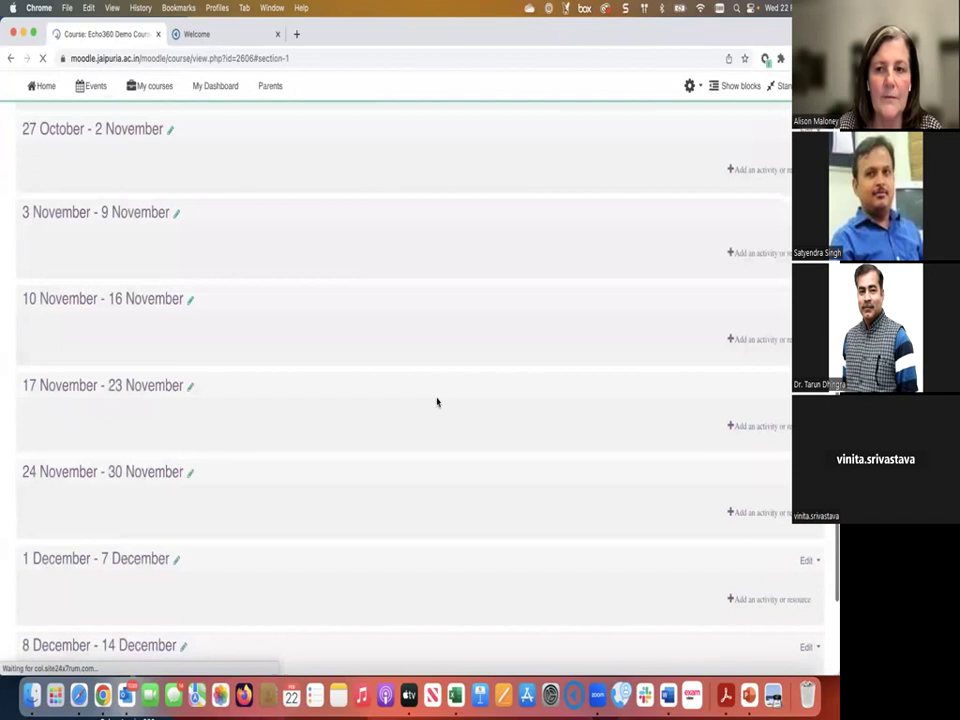
{"action": "scroll", "coordinate": [409, 396], "scroll_direction": "up", "scroll_amount": 3}
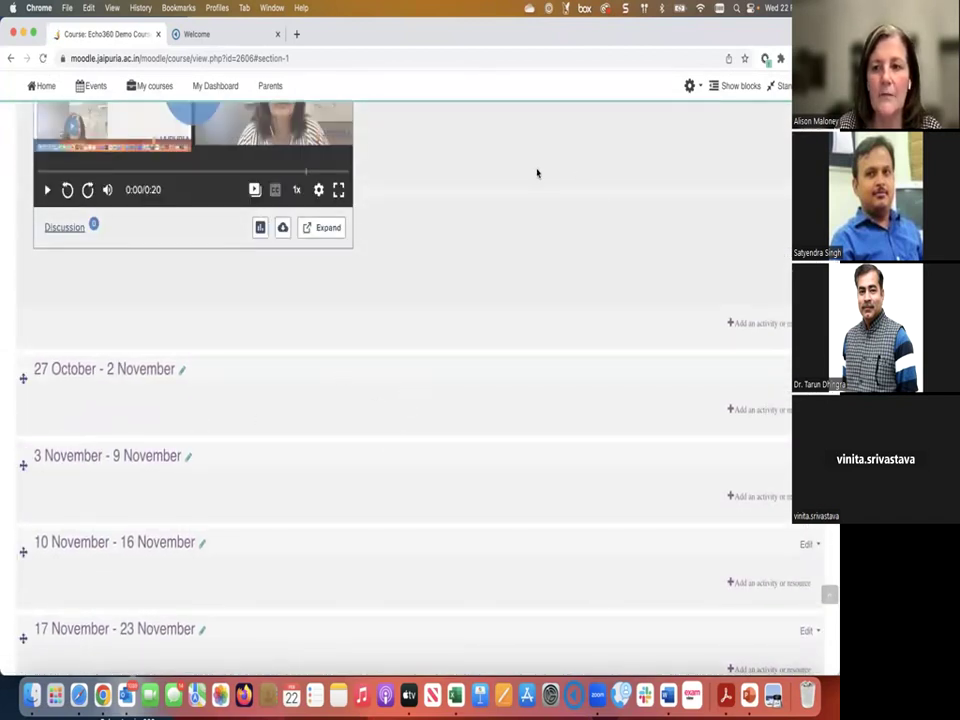
{"action": "left_click", "coordinate": [757, 410]}
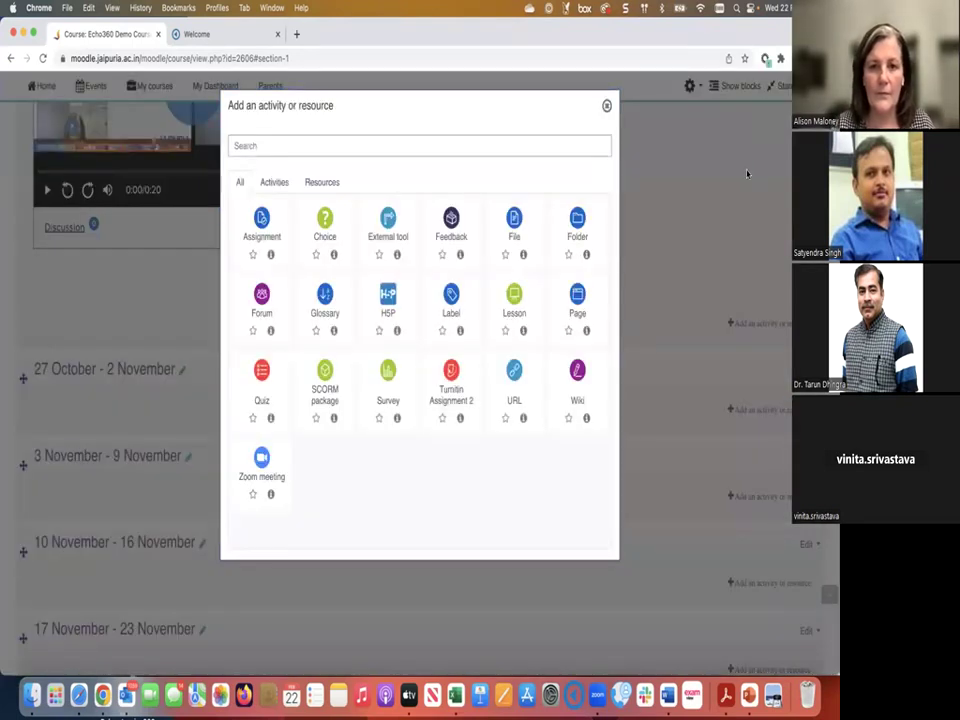
{"action": "left_click", "coordinate": [451, 295]}
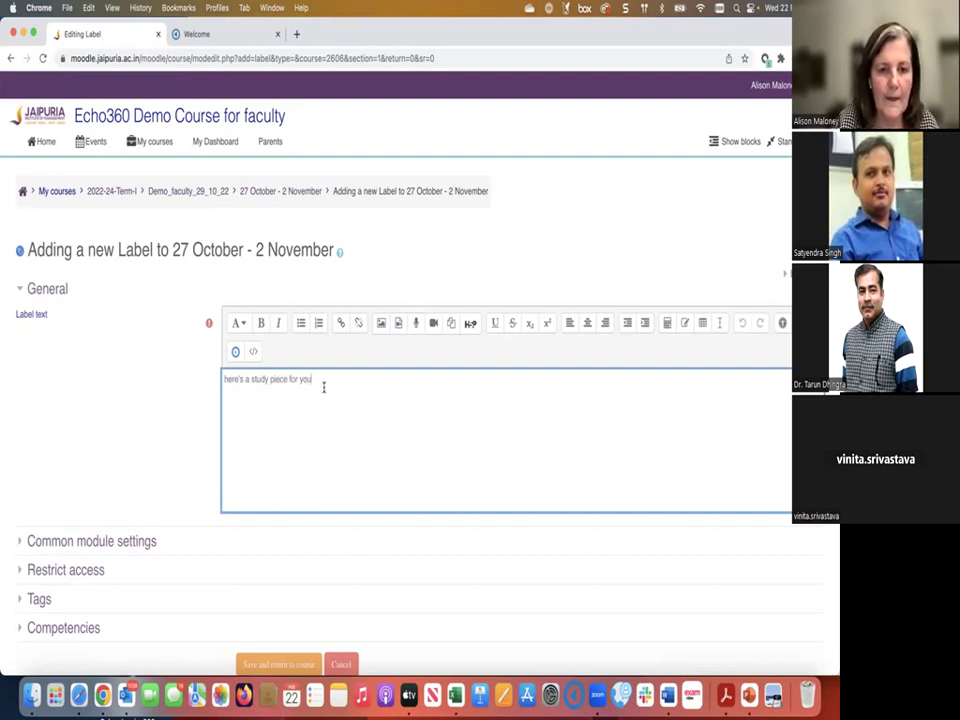
Step: Open the Echo360 media library from the label editor and sort it by date created, newest first
{"action": "left_click", "coordinate": [236, 354]}
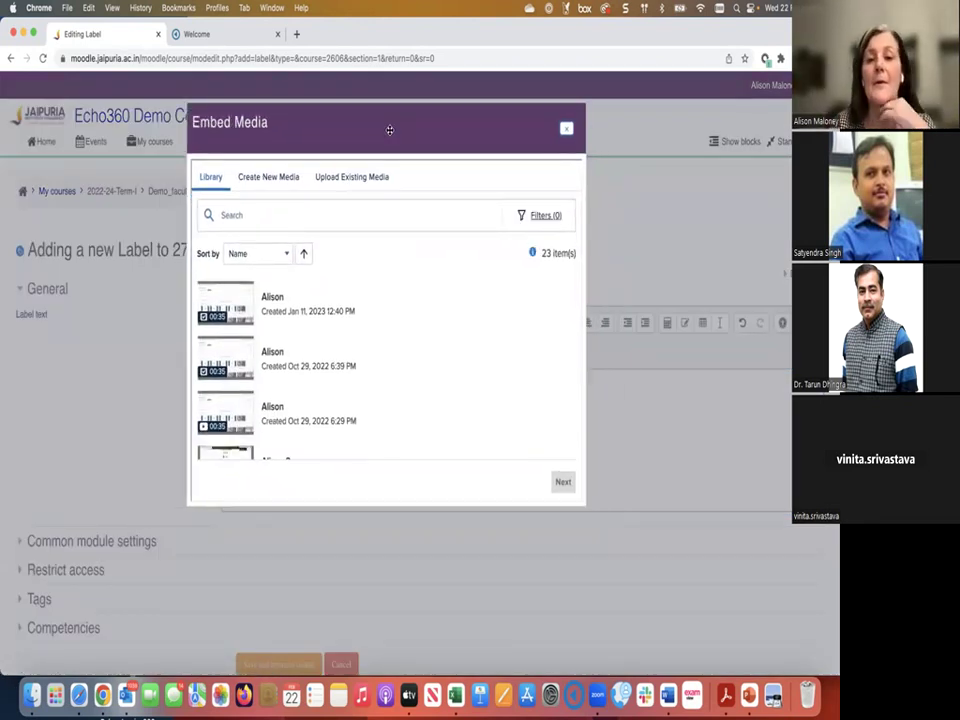
{"action": "left_click", "coordinate": [287, 256]}
{"action": "left_click", "coordinate": [270, 284]}
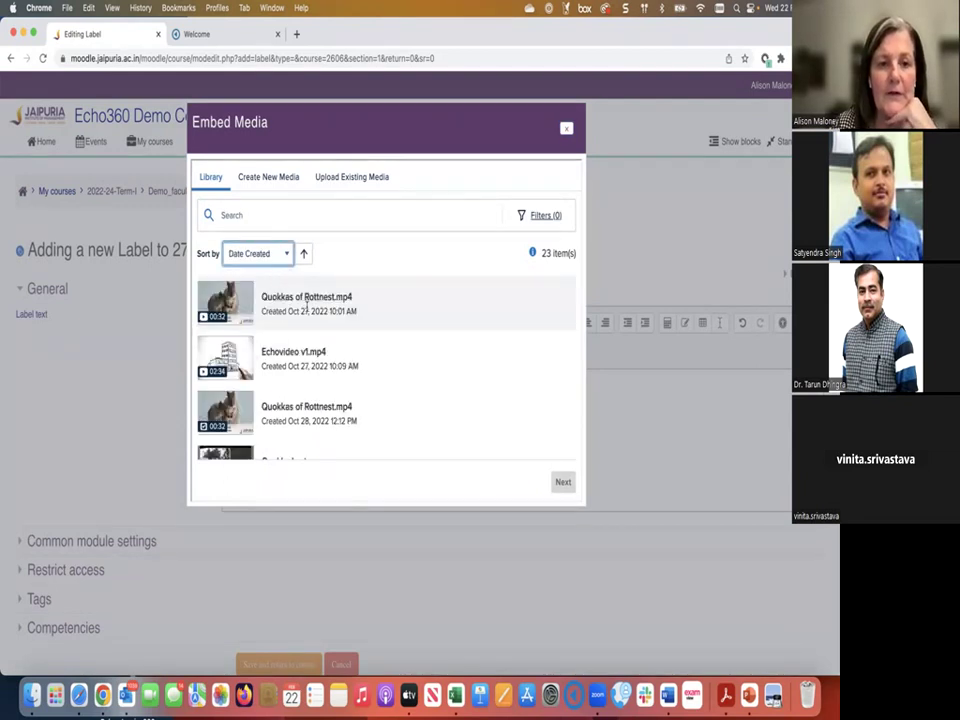
{"action": "scroll", "coordinate": [306, 305], "scroll_direction": "down", "scroll_amount": 5}
{"action": "scroll", "coordinate": [309, 311], "scroll_direction": "up", "scroll_amount": 3}
{"action": "left_click", "coordinate": [305, 255]}
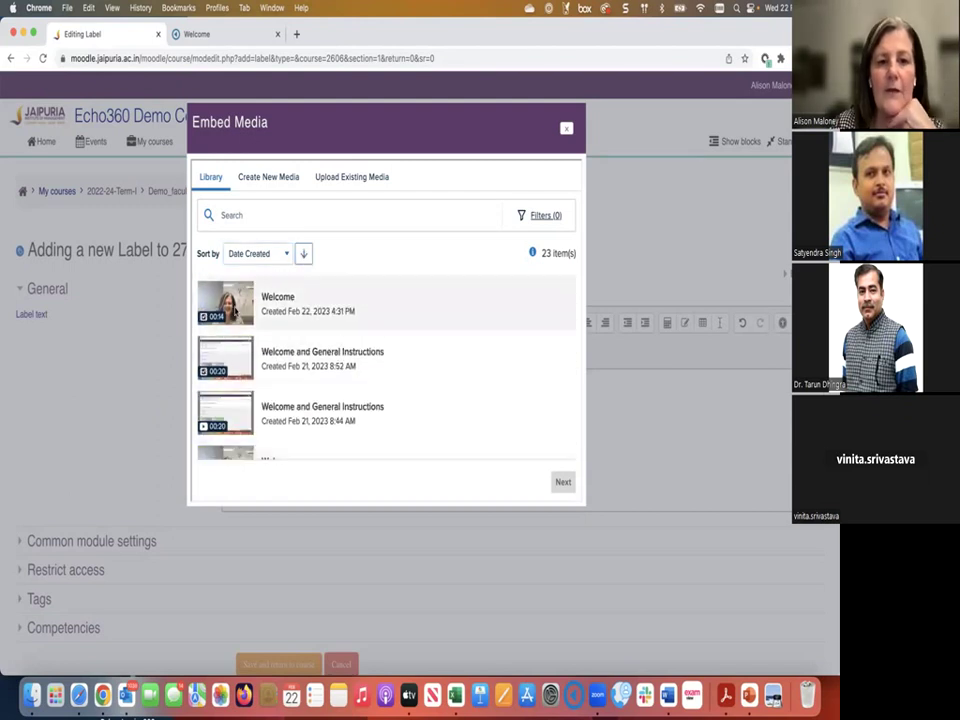
Step: Embed the newest Welcome video in the label at 640 x 420 and save it to the course page
{"action": "left_click", "coordinate": [237, 312]}
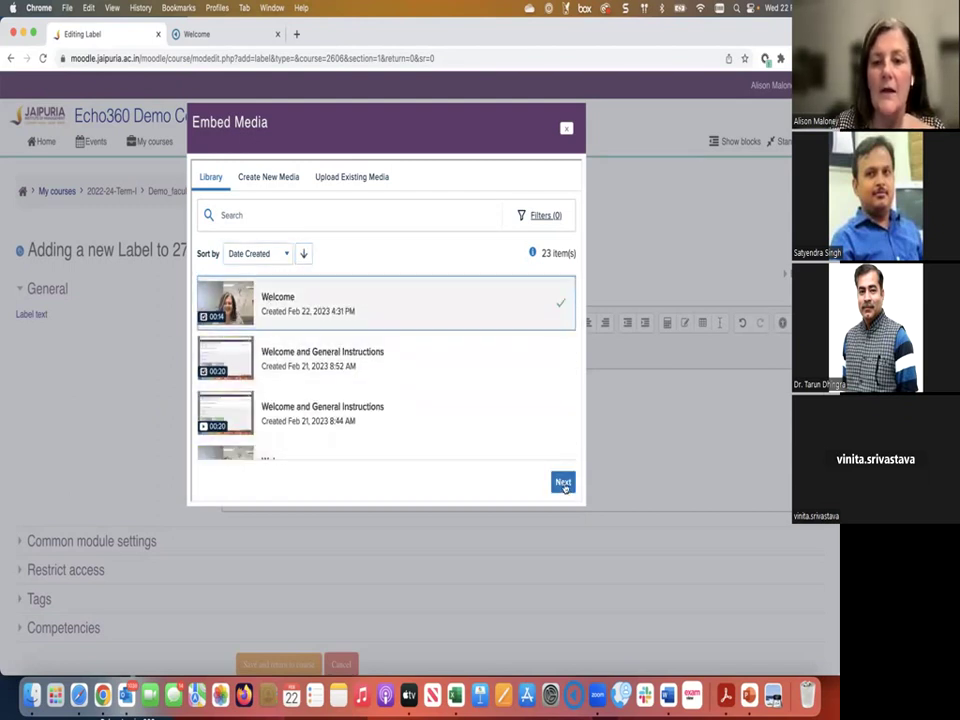
{"action": "left_click", "coordinate": [563, 484]}
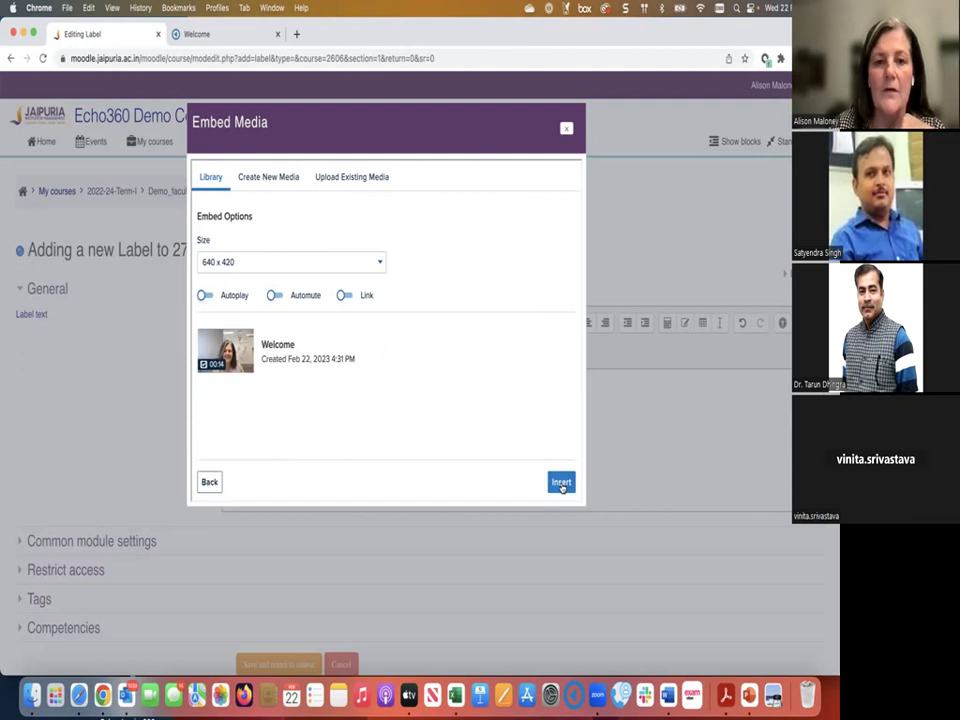
{"action": "left_click", "coordinate": [561, 483]}
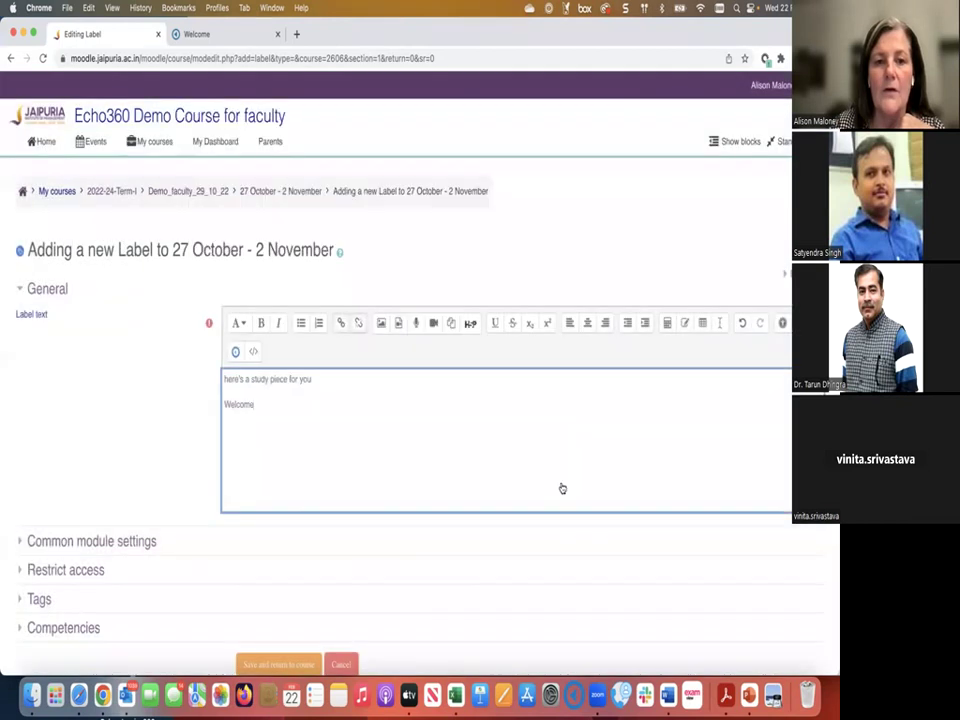
{"action": "left_click", "coordinate": [299, 667]}
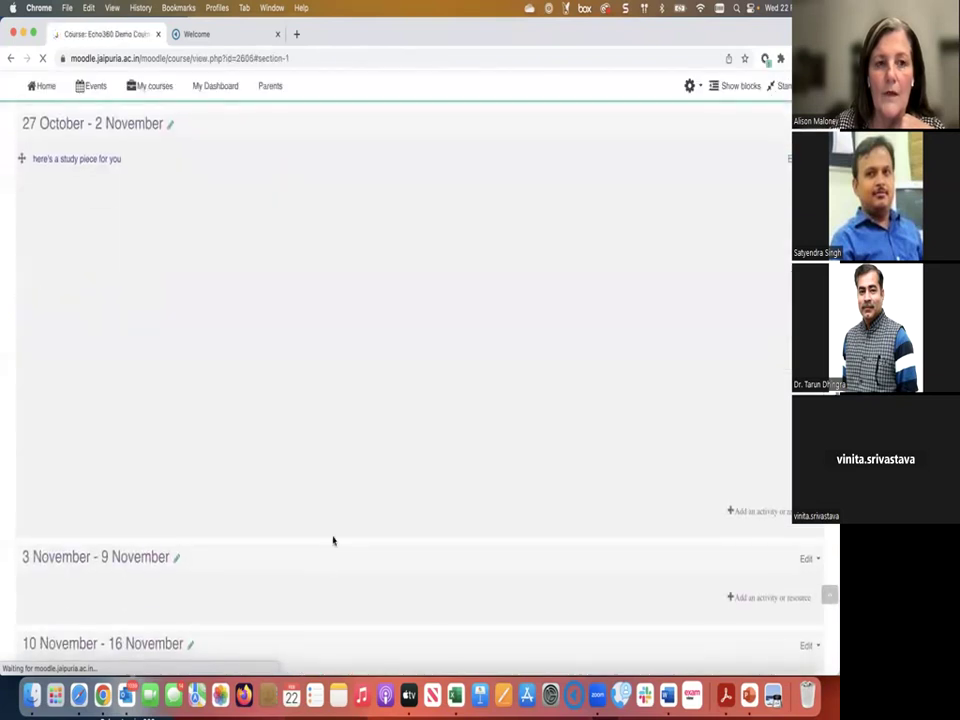
{"action": "scroll", "coordinate": [444, 414], "scroll_direction": "up", "scroll_amount": 3}
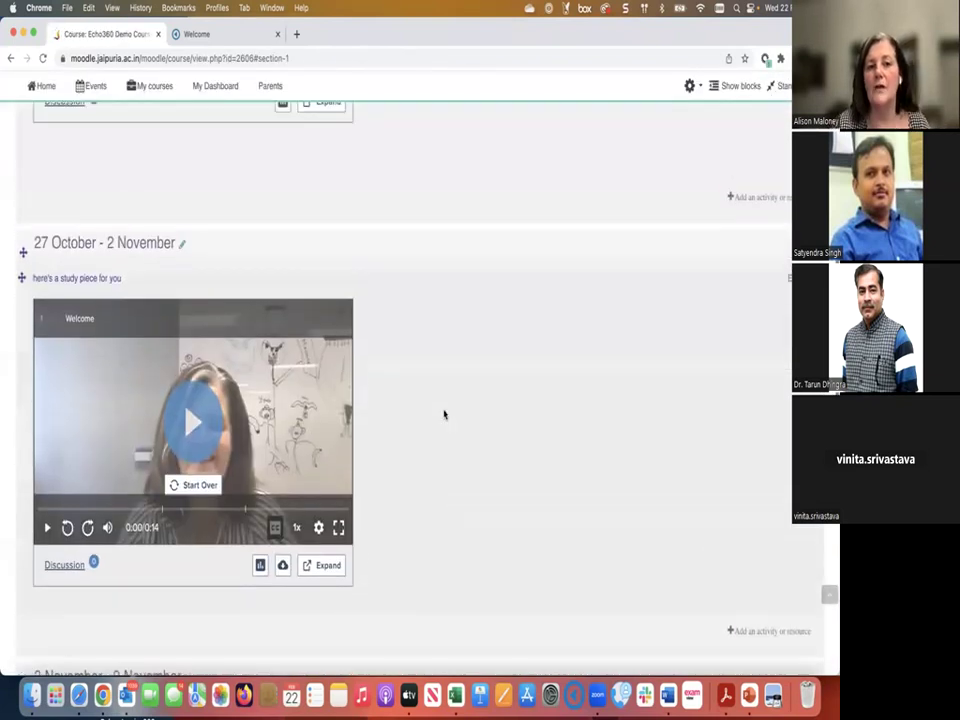
Step: Open the Echo360 Demo Session link in the 2023 Refresher Session section to reach the class list
{"action": "scroll", "coordinate": [444, 414], "scroll_direction": "up", "scroll_amount": 5}
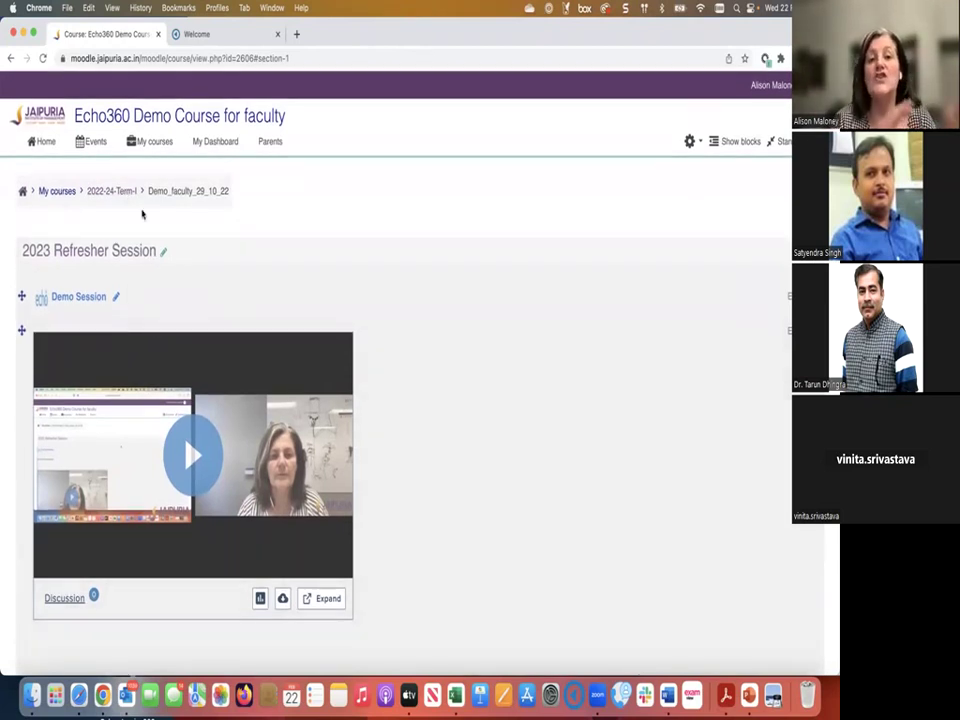
{"action": "scroll", "coordinate": [141, 214], "scroll_direction": "down", "scroll_amount": 5}
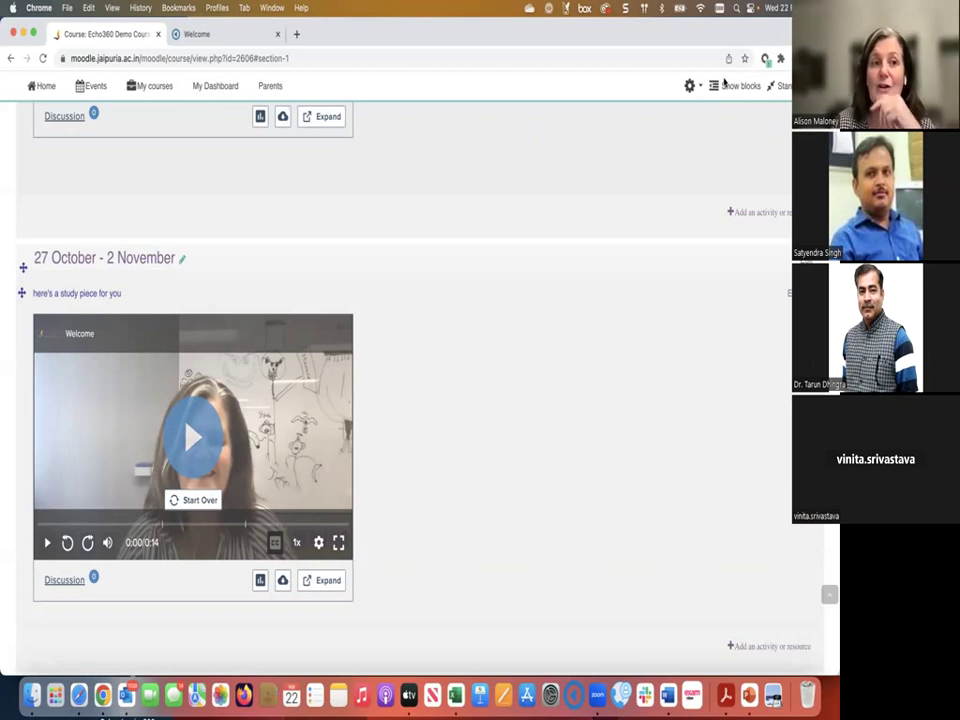
{"action": "scroll", "coordinate": [530, 340], "scroll_direction": "up", "scroll_amount": 10}
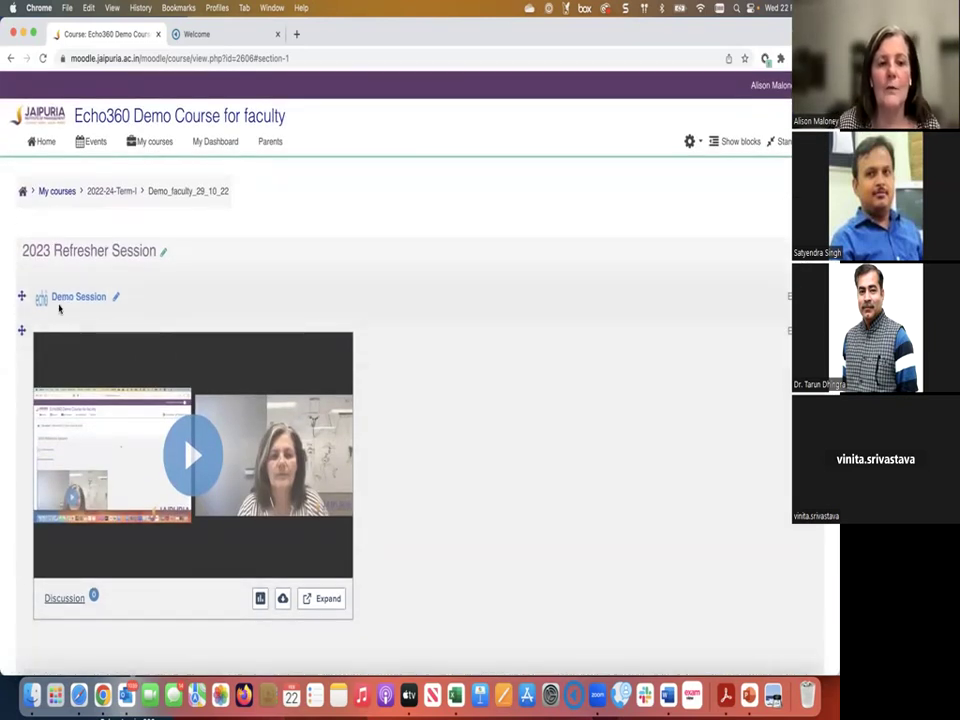
{"action": "left_click", "coordinate": [60, 297]}
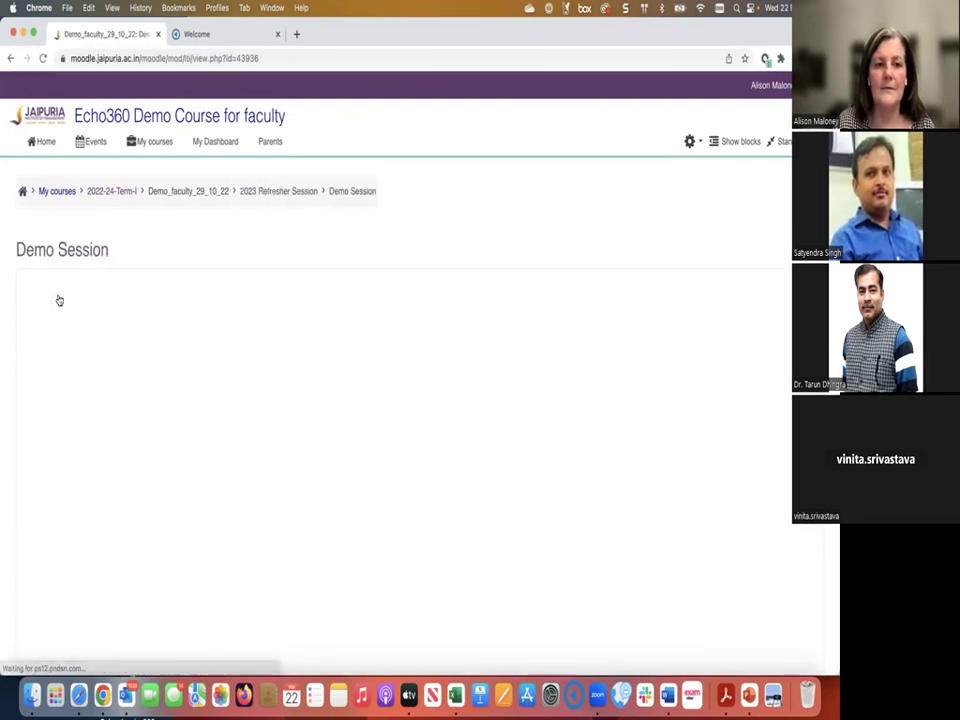
{"action": "scroll", "coordinate": [357, 355], "scroll_direction": "down", "scroll_amount": 3}
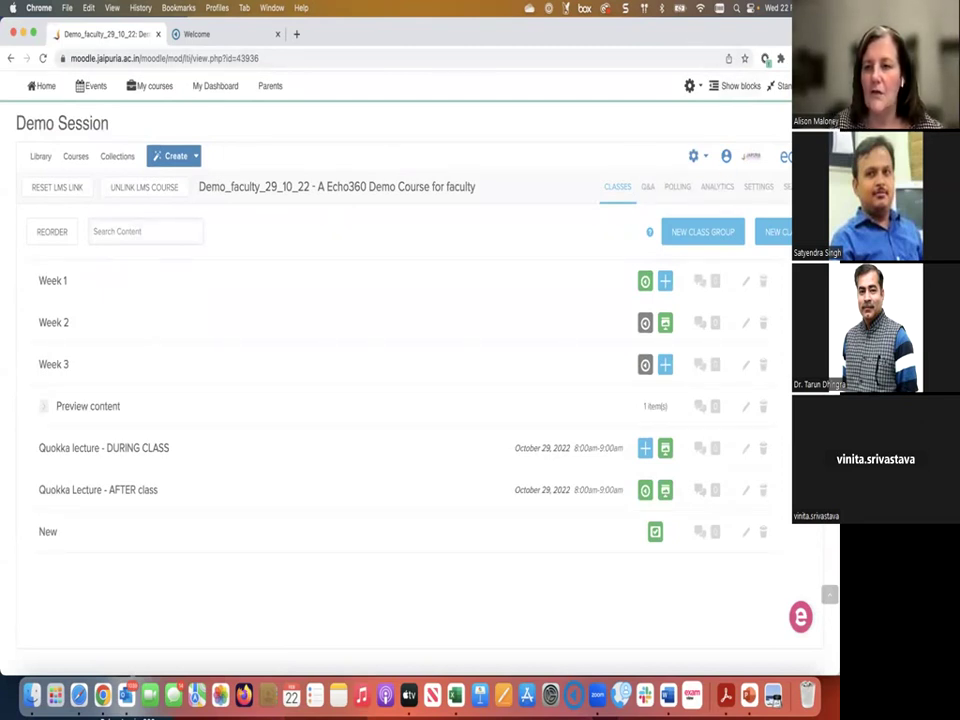
Step: Examine the course analytics, reviewing the engagement chart and metrics by class and the metrics by student
{"action": "left_click", "coordinate": [715, 190]}
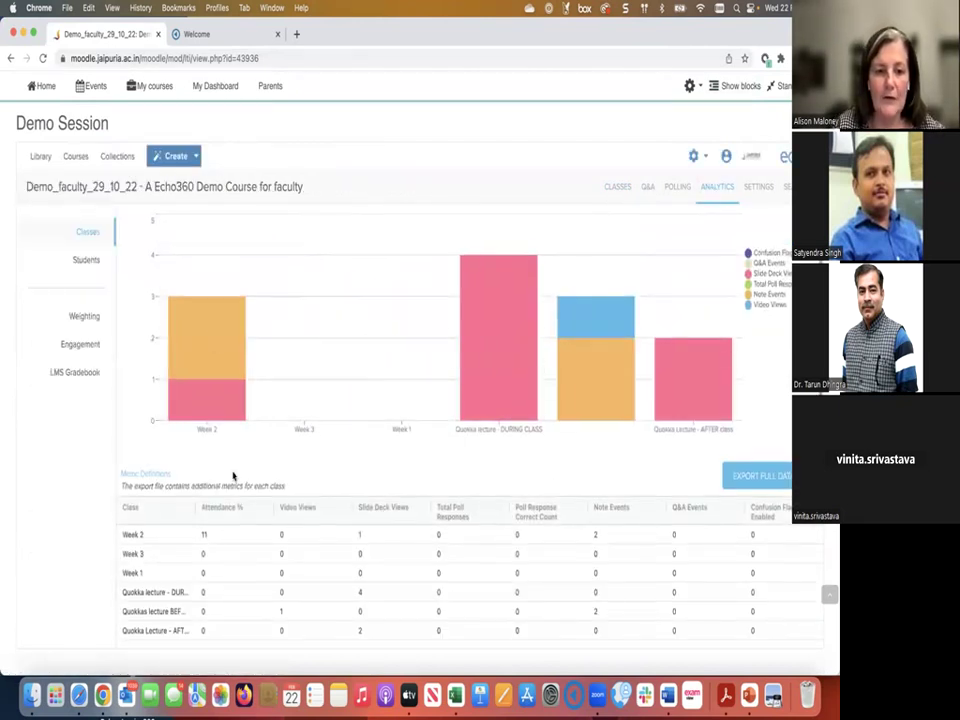
{"action": "scroll", "coordinate": [233, 477], "scroll_direction": "down", "scroll_amount": 2}
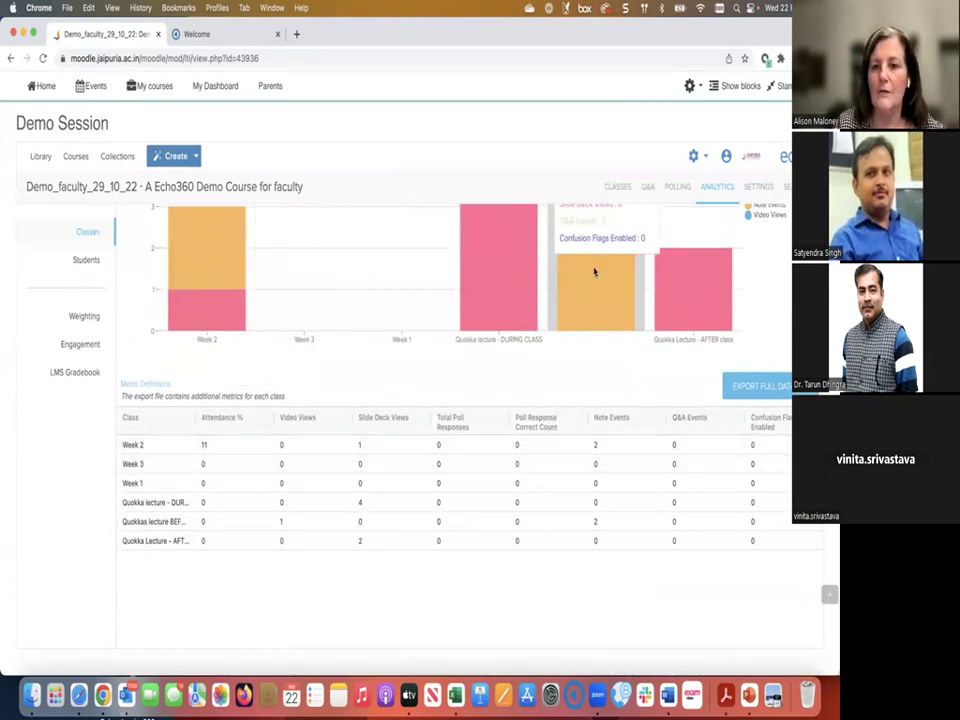
{"action": "scroll", "coordinate": [676, 312], "scroll_direction": "down", "scroll_amount": 2}
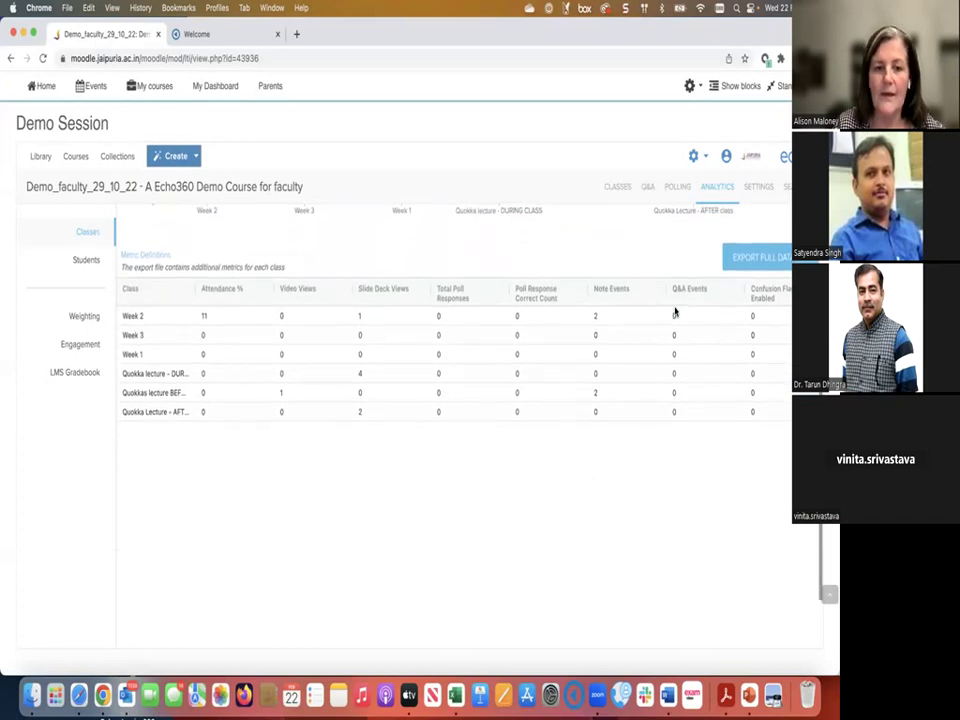
{"action": "scroll", "coordinate": [563, 282], "scroll_direction": "up", "scroll_amount": 4}
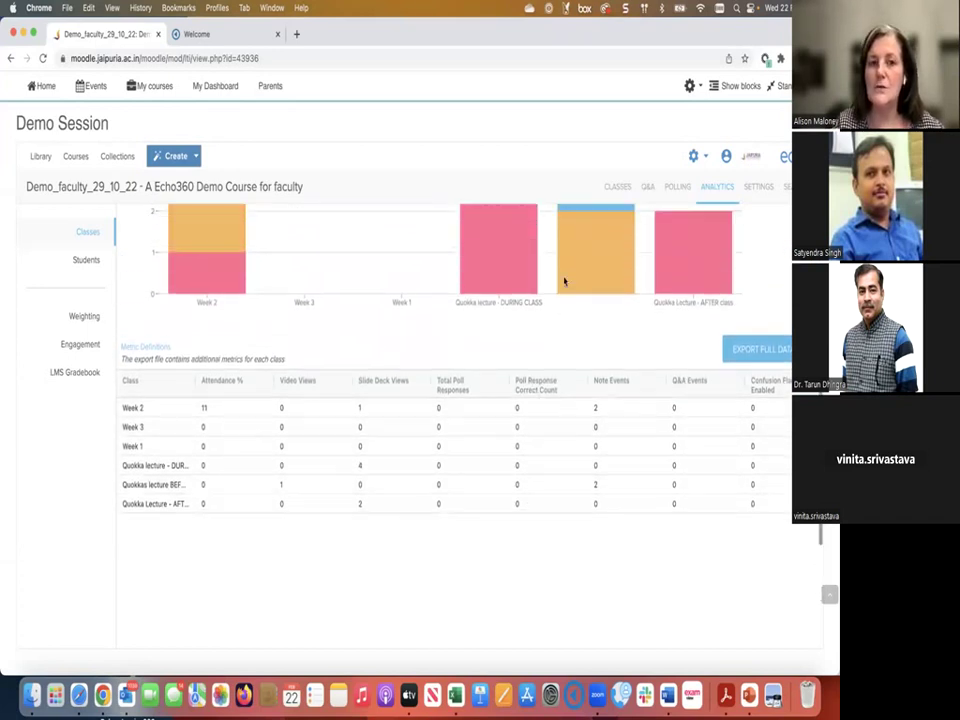
{"action": "scroll", "coordinate": [564, 282], "scroll_direction": "up", "scroll_amount": 1}
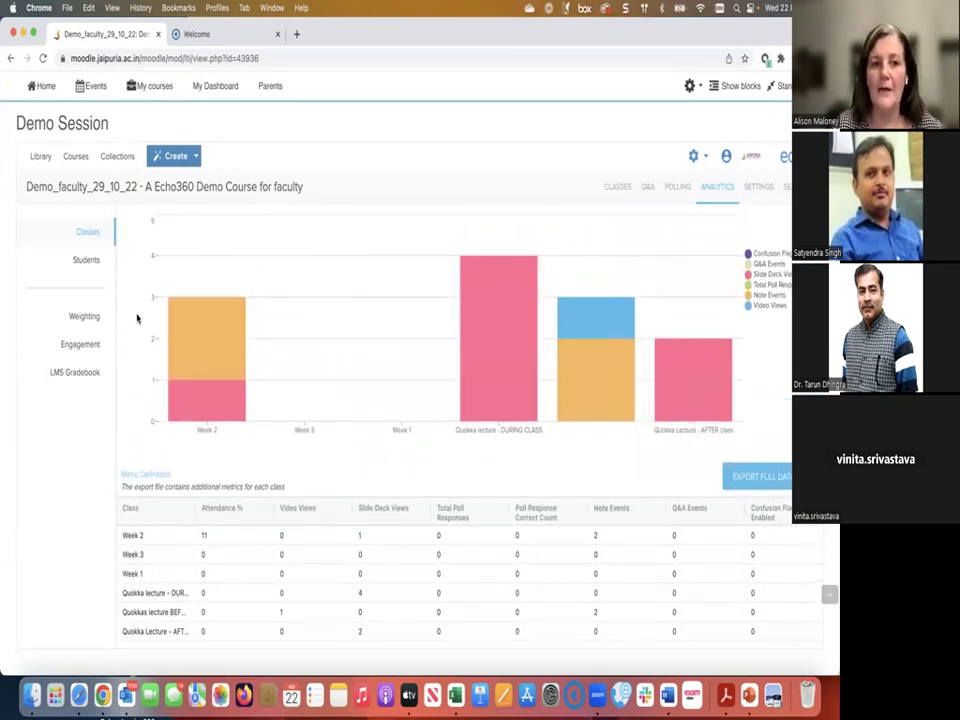
{"action": "left_click", "coordinate": [82, 262]}
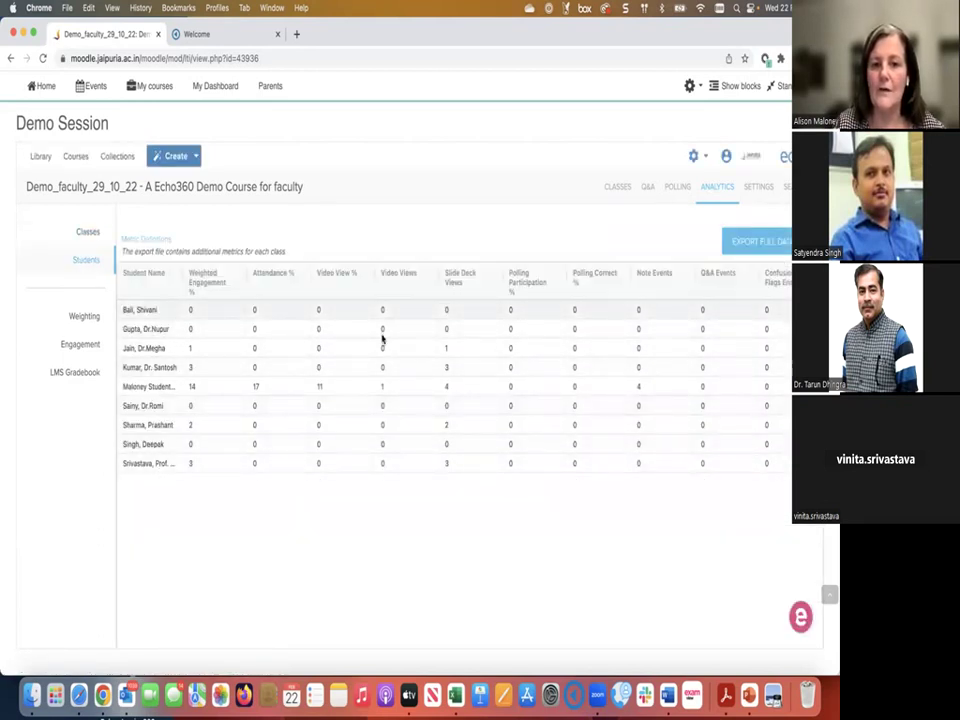
Step: View the General question in the course's Q&A discussion and open the course's details settings
{"action": "scroll", "coordinate": [419, 359], "scroll_direction": "up", "scroll_amount": 1}
{"action": "scroll", "coordinate": [419, 359], "scroll_direction": "up", "scroll_amount": 3}
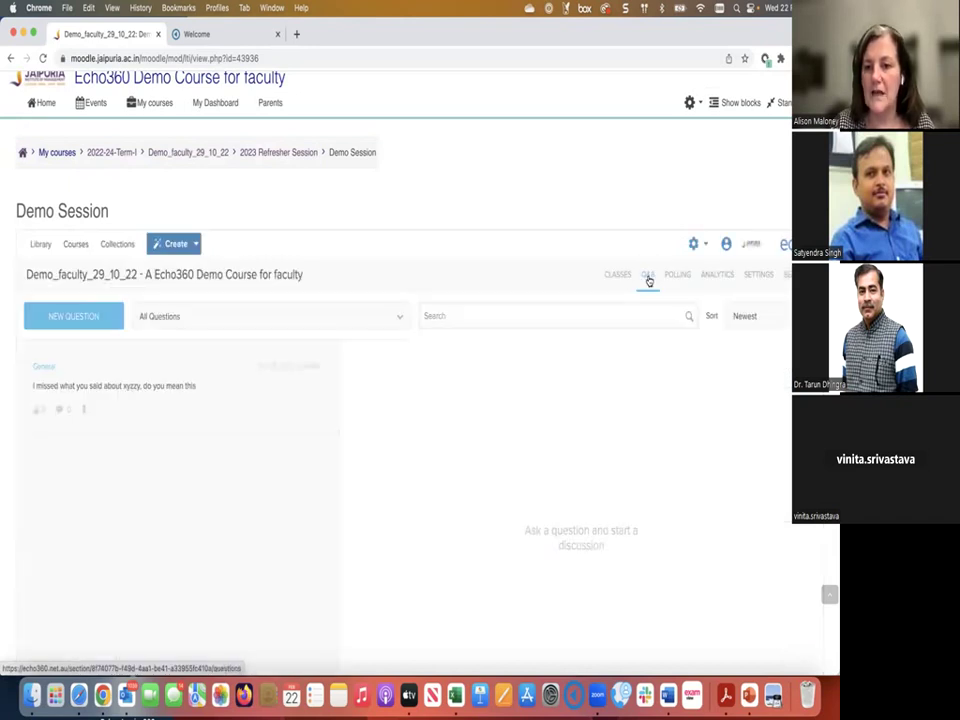
{"action": "scroll", "coordinate": [600, 424], "scroll_direction": "down", "scroll_amount": 1}
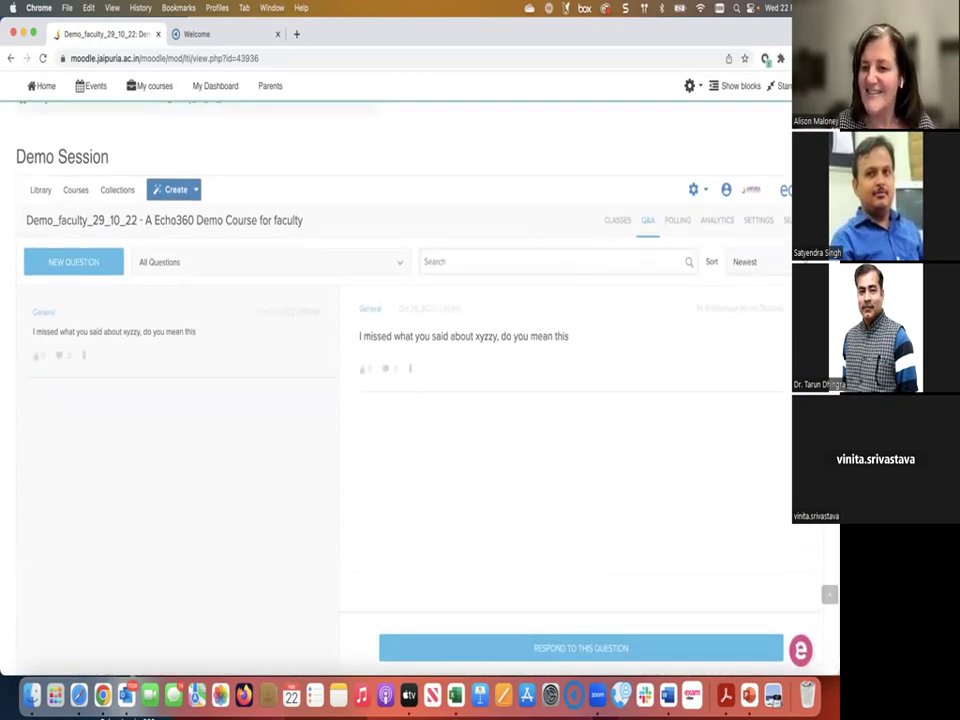
{"action": "left_click", "coordinate": [758, 222]}
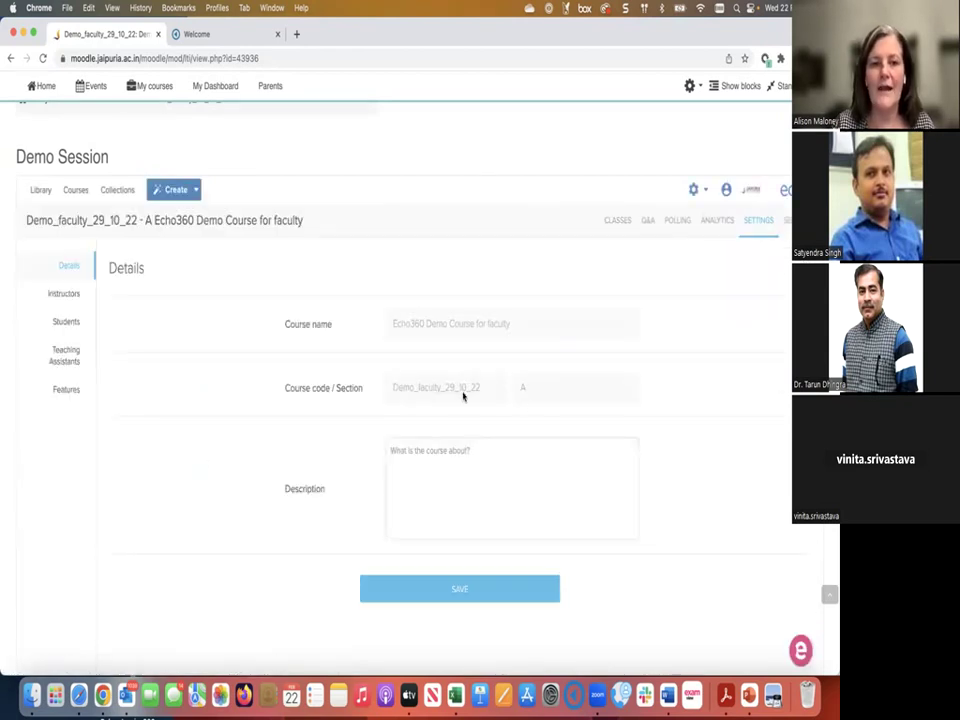
Step: Examine the course's Features settings, from Q&A and class content downloads to the options for copying course content
{"action": "scroll", "coordinate": [200, 461], "scroll_direction": "down", "scroll_amount": 1}
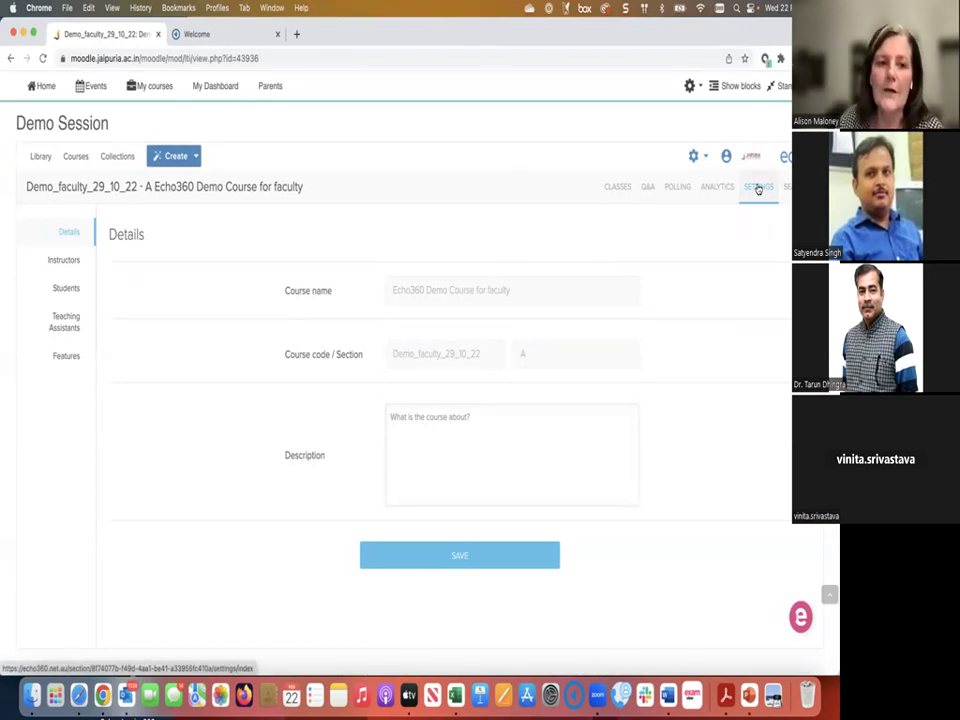
{"action": "left_click", "coordinate": [66, 360]}
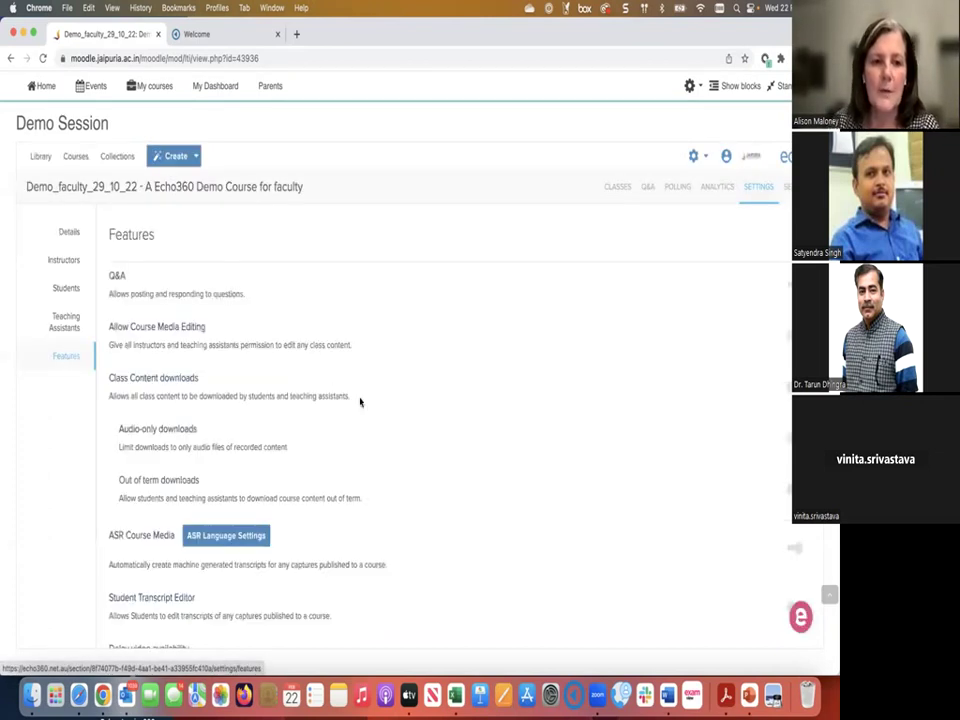
{"action": "scroll", "coordinate": [381, 427], "scroll_direction": "down", "scroll_amount": 2}
{"action": "scroll", "coordinate": [381, 427], "scroll_direction": "up", "scroll_amount": 2}
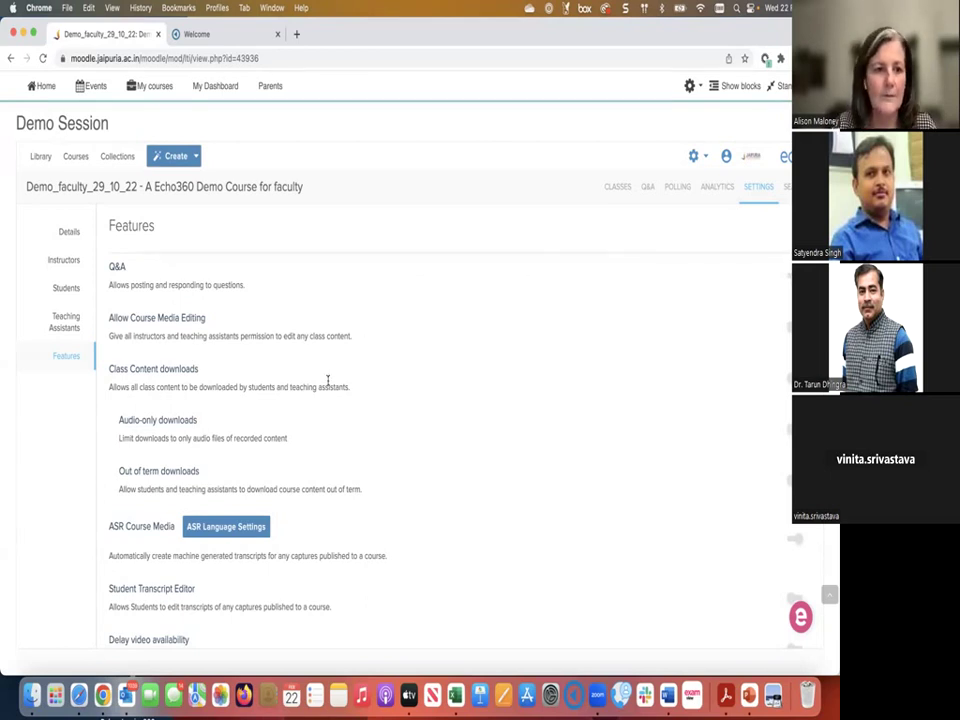
{"action": "scroll", "coordinate": [327, 380], "scroll_direction": "down", "scroll_amount": 1}
{"action": "scroll", "coordinate": [327, 380], "scroll_direction": "up", "scroll_amount": 2}
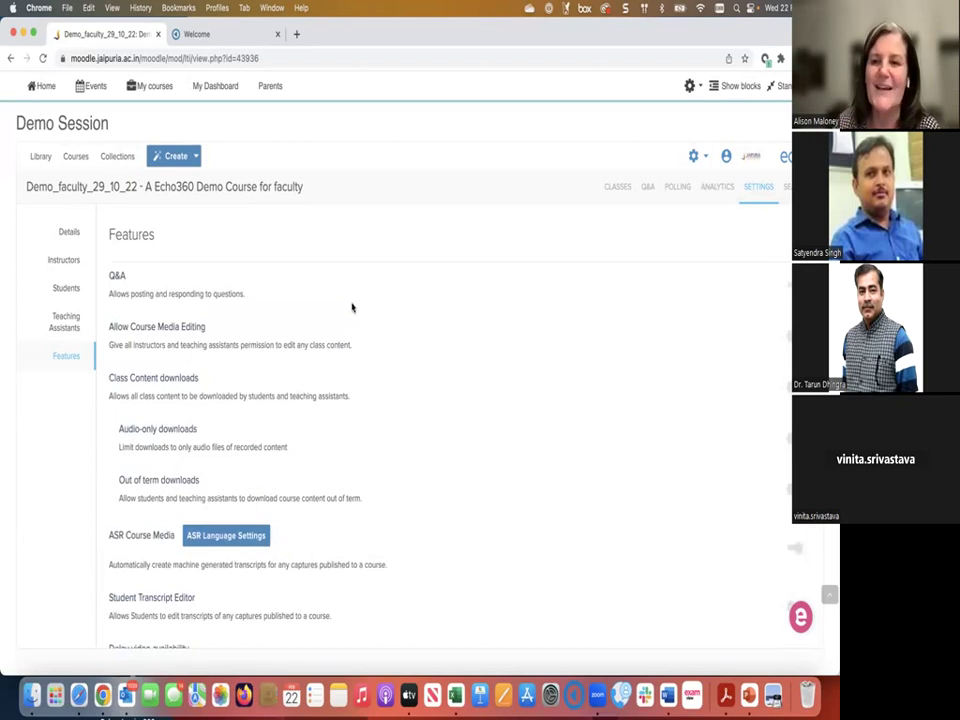
{"action": "scroll", "coordinate": [287, 320], "scroll_direction": "down", "scroll_amount": 5}
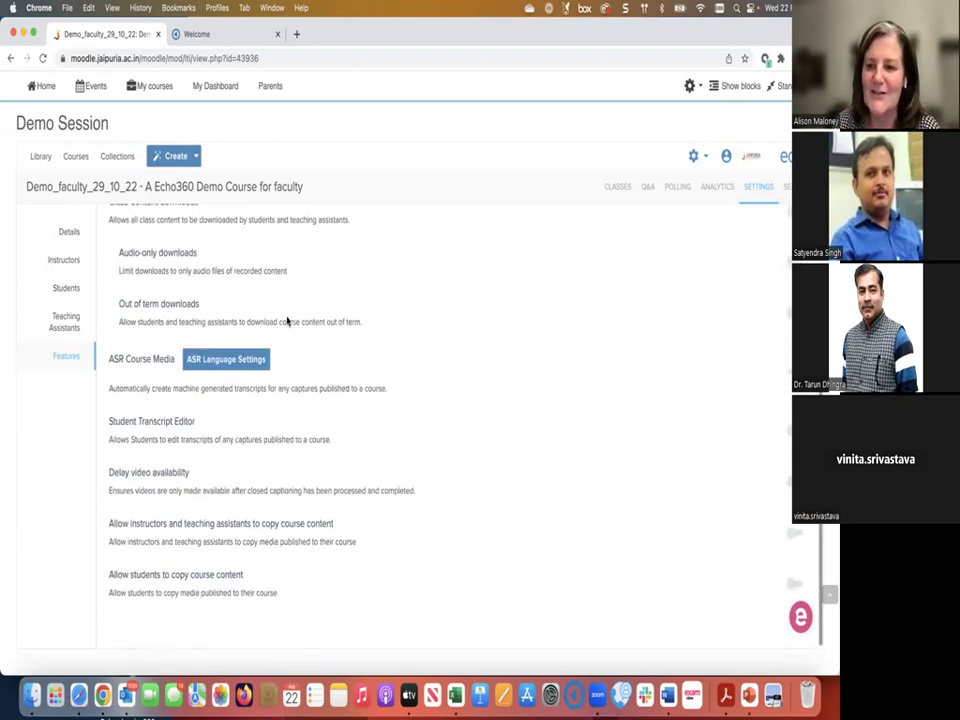
{"action": "scroll", "coordinate": [287, 320], "scroll_direction": "up", "scroll_amount": 2}
Step: View the media library, open the Demo_faculty_29_10_22 course from the course list and look inside its Preview content group
{"action": "left_click", "coordinate": [38, 157]}
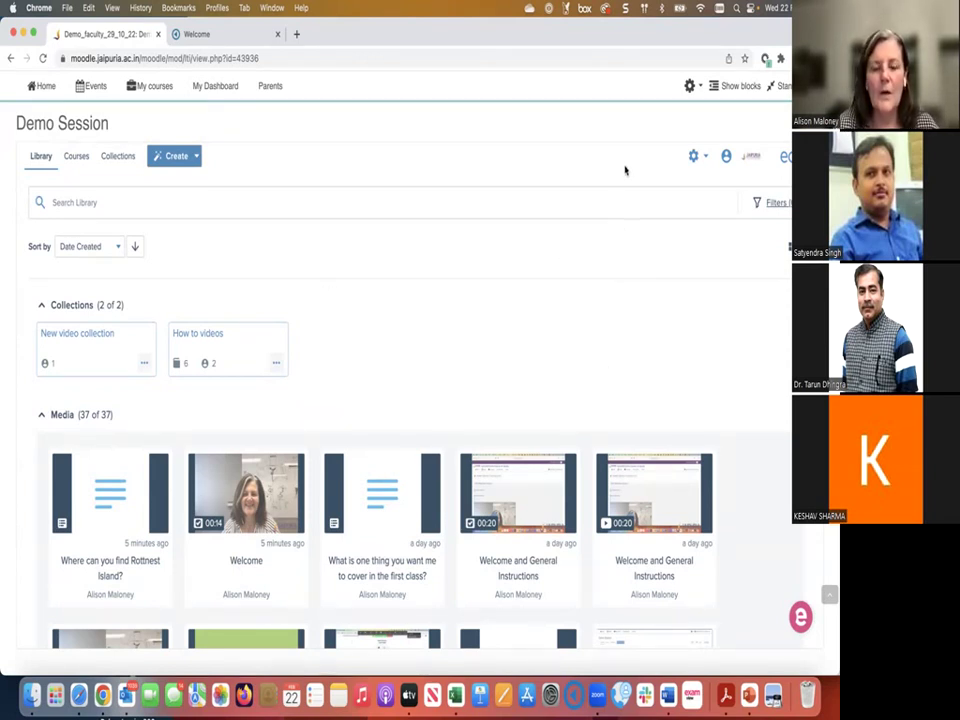
{"action": "left_click", "coordinate": [76, 158]}
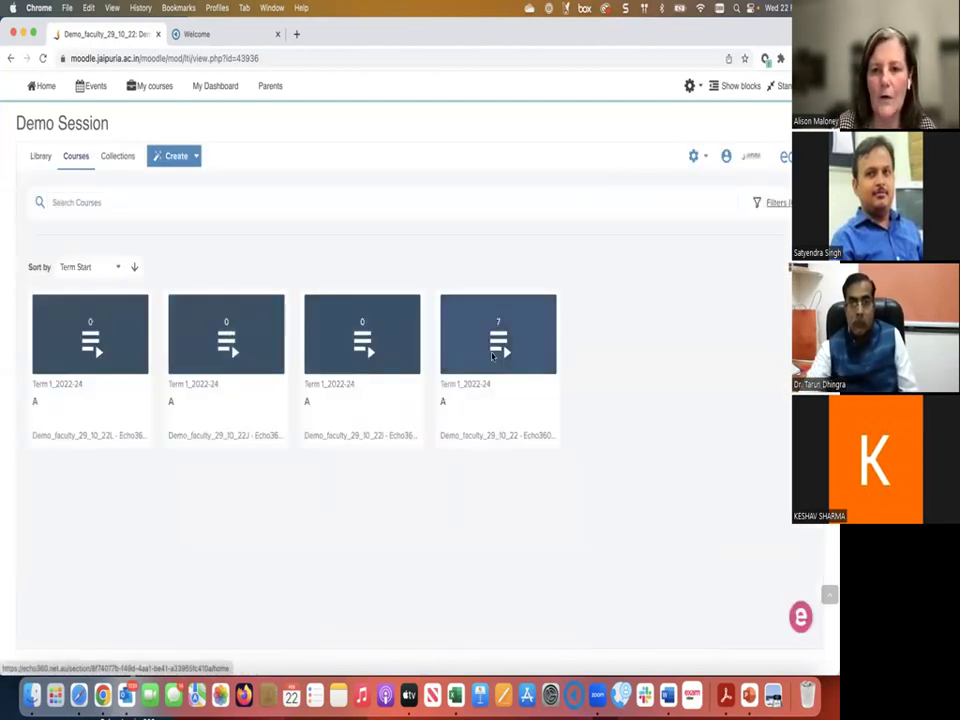
{"action": "left_click", "coordinate": [494, 348]}
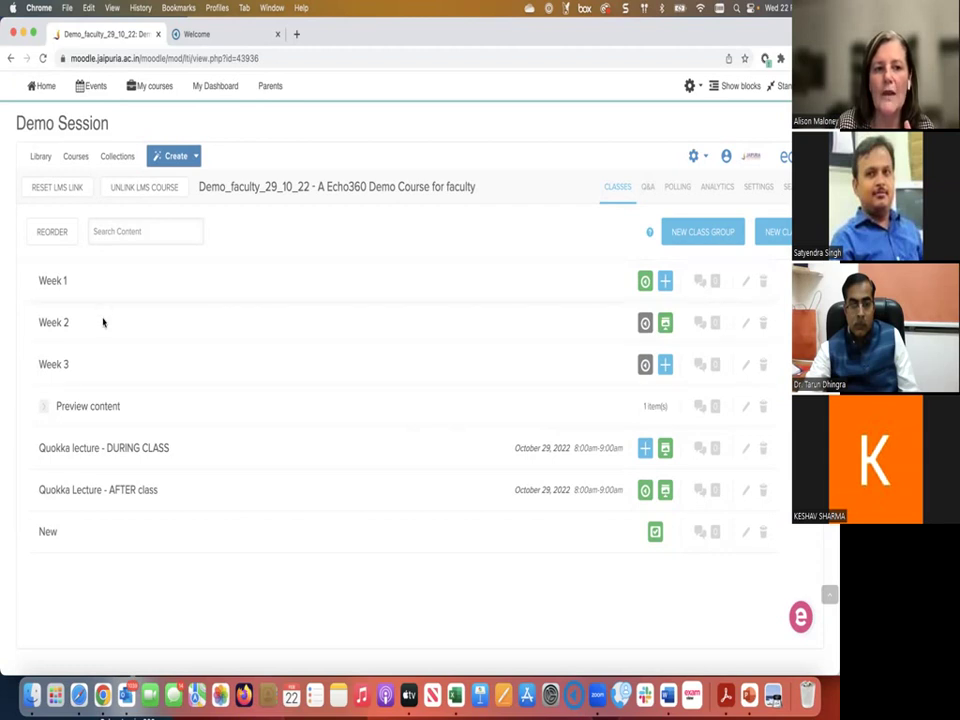
{"action": "left_click", "coordinate": [43, 407]}
{"action": "left_click", "coordinate": [43, 407]}
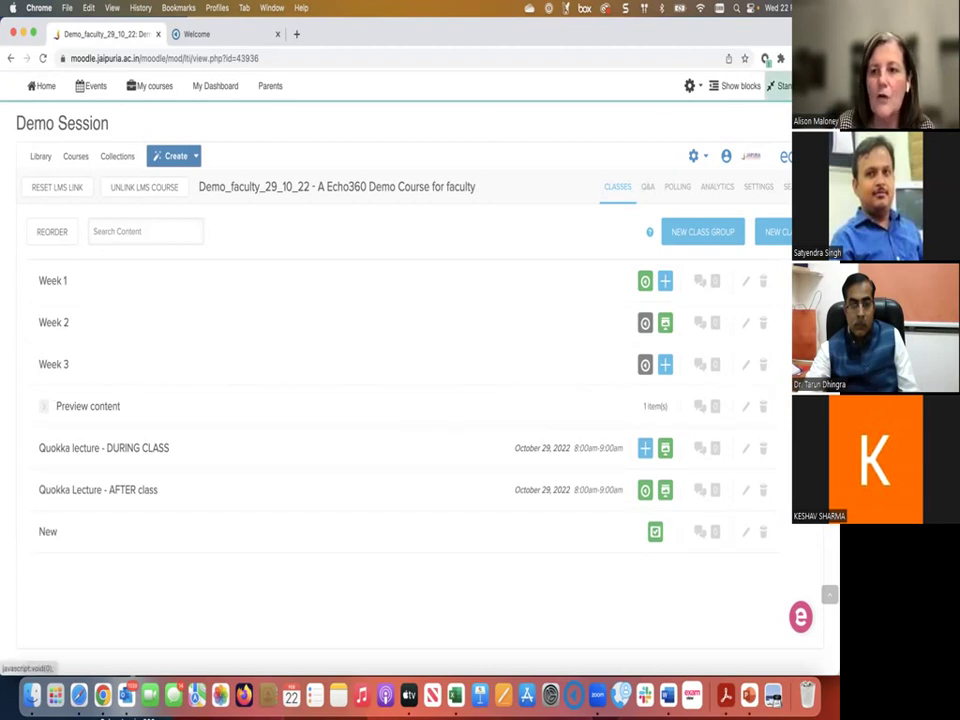
Step: Create a new class group named Study in the course's class list
{"action": "left_click", "coordinate": [707, 234]}
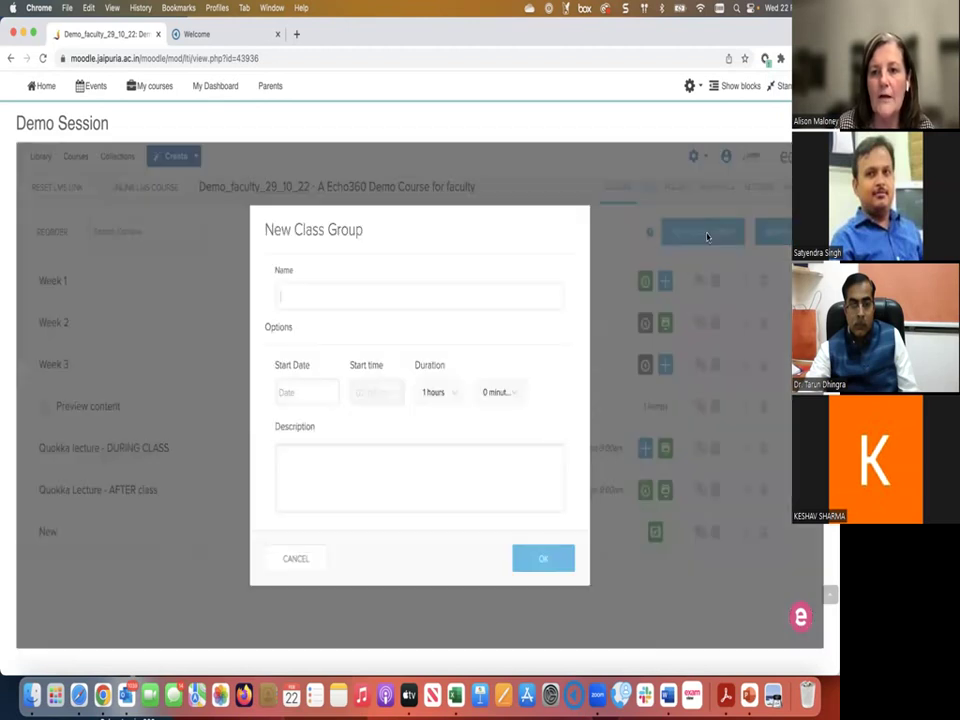
{"action": "left_click", "coordinate": [430, 297]}
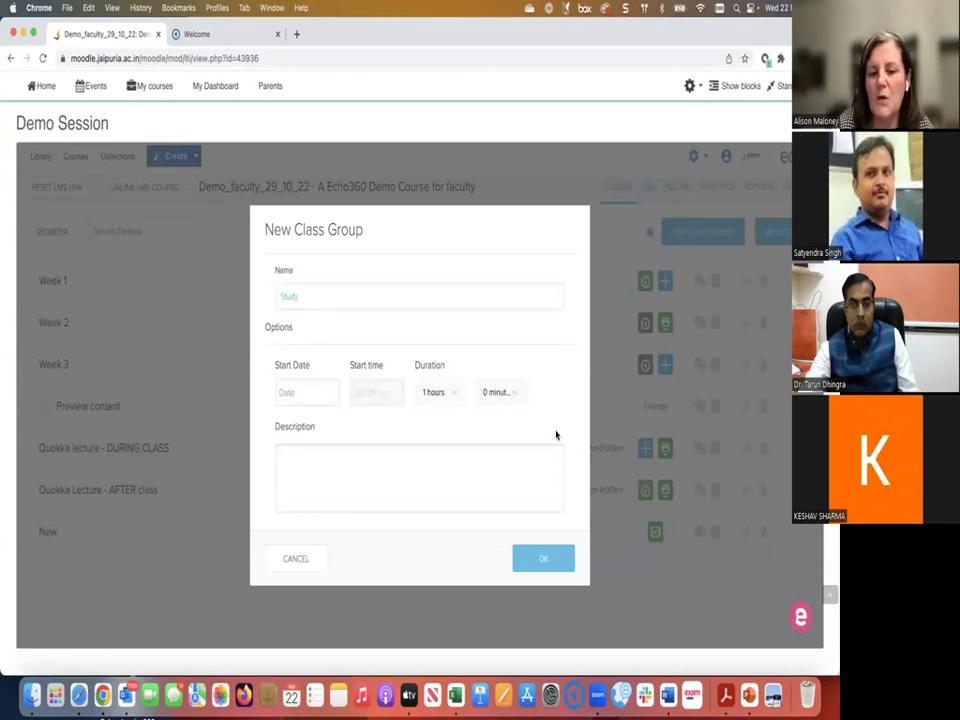
{"action": "left_click", "coordinate": [542, 560]}
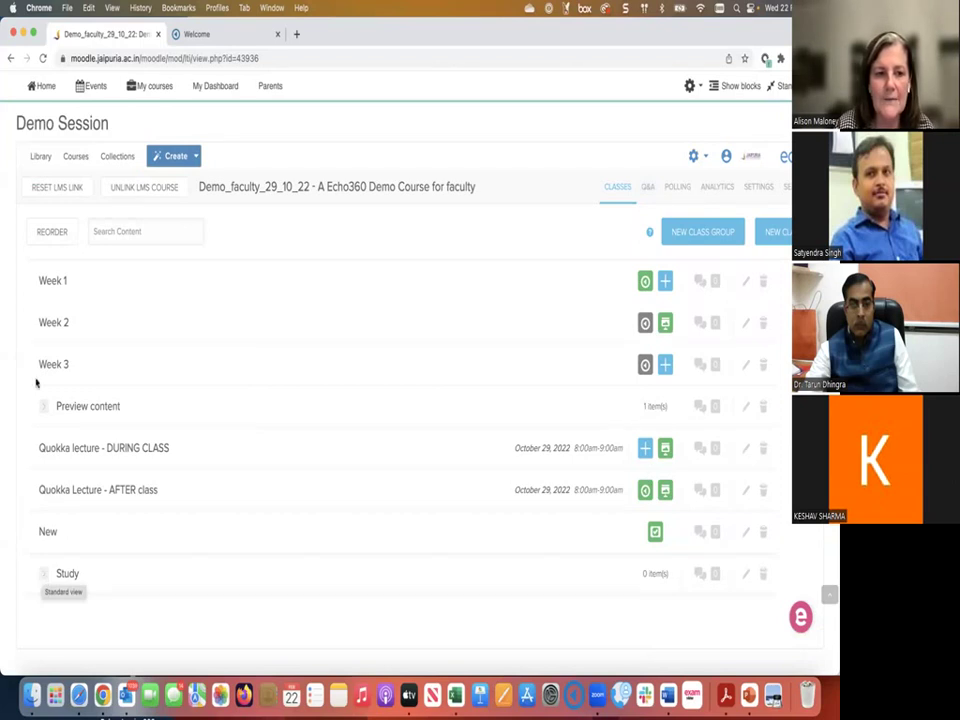
Step: Reorder the class list by moving Quokka lecture - DURING CLASS, Week 2 and New into the Study group, save it and check the group's contents
{"action": "left_click", "coordinate": [49, 235]}
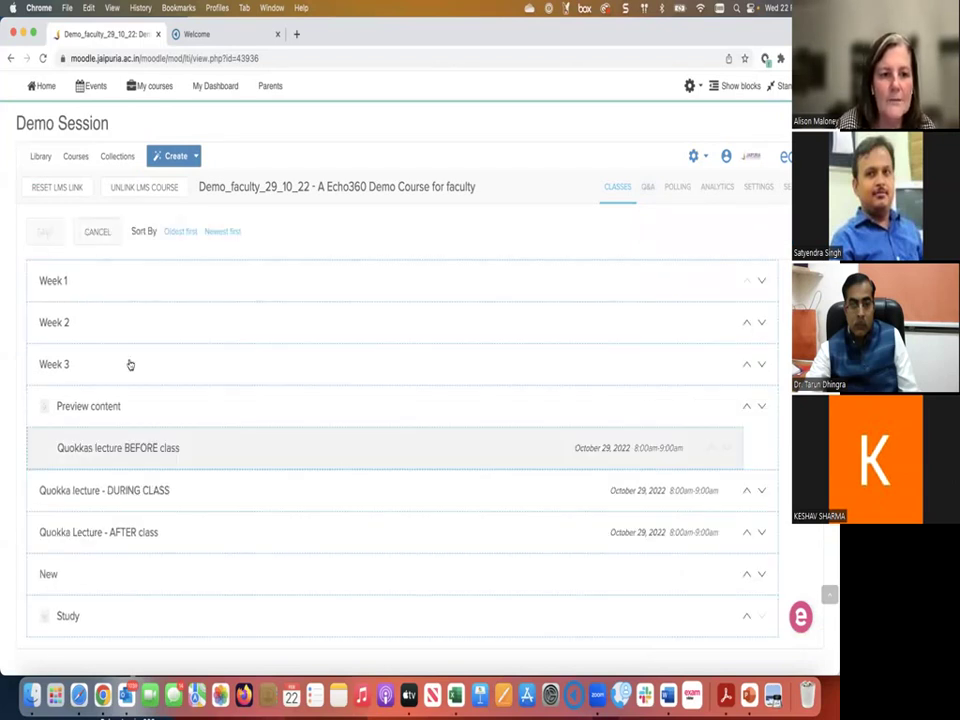
{"action": "left_click_drag", "start_coordinate": [85, 491], "coordinate": [86, 615]}
{"action": "left_click_drag", "start_coordinate": [60, 326], "coordinate": [82, 610]}
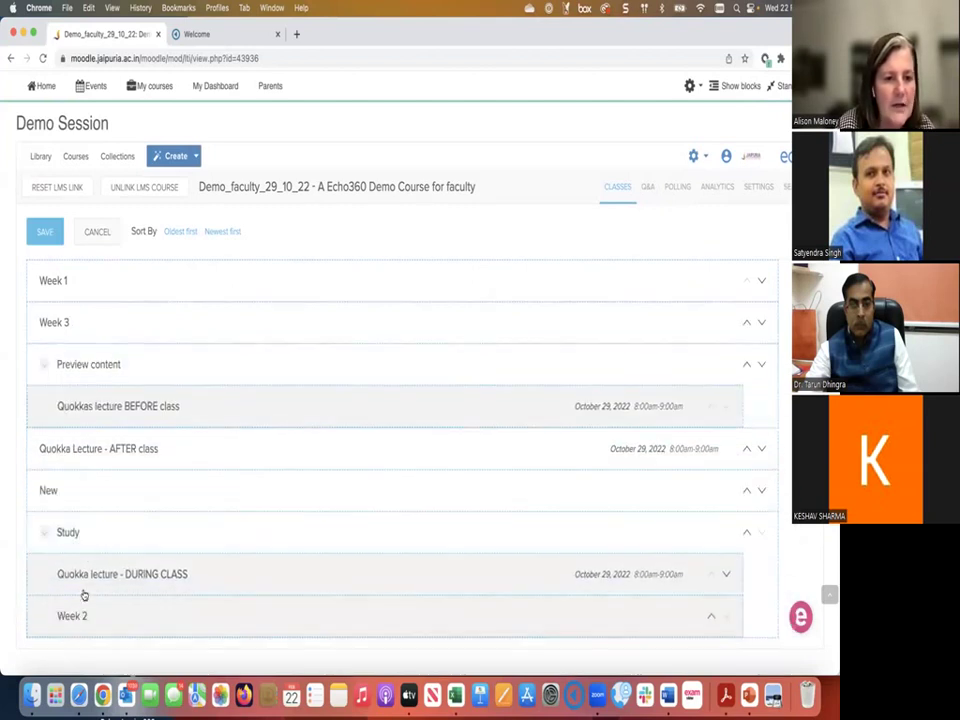
{"action": "left_click_drag", "start_coordinate": [58, 492], "coordinate": [77, 626]}
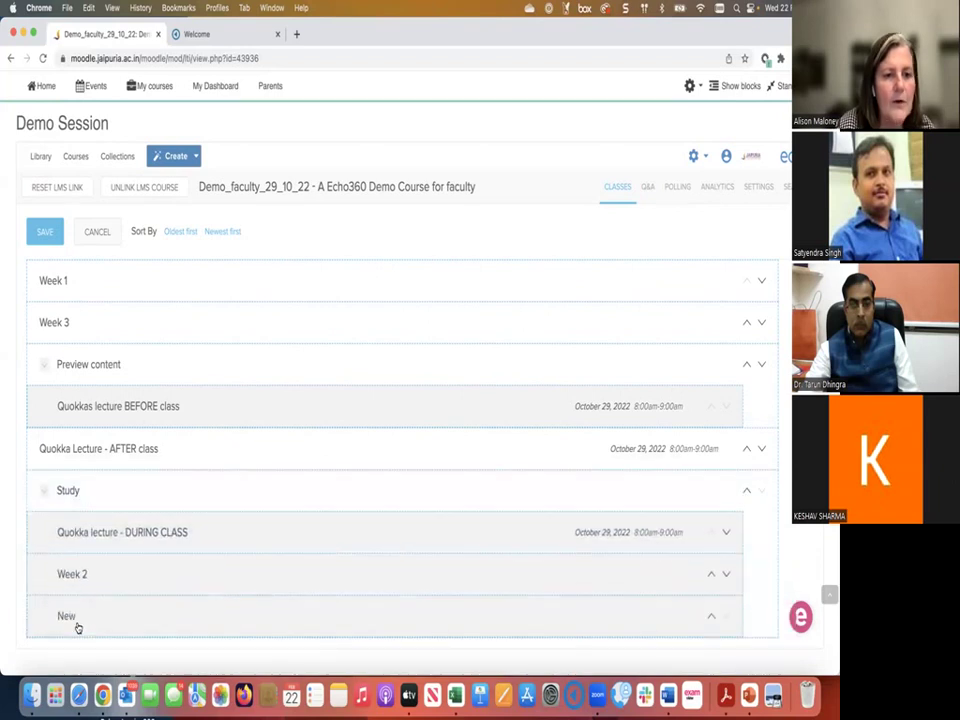
{"action": "left_click", "coordinate": [45, 230]}
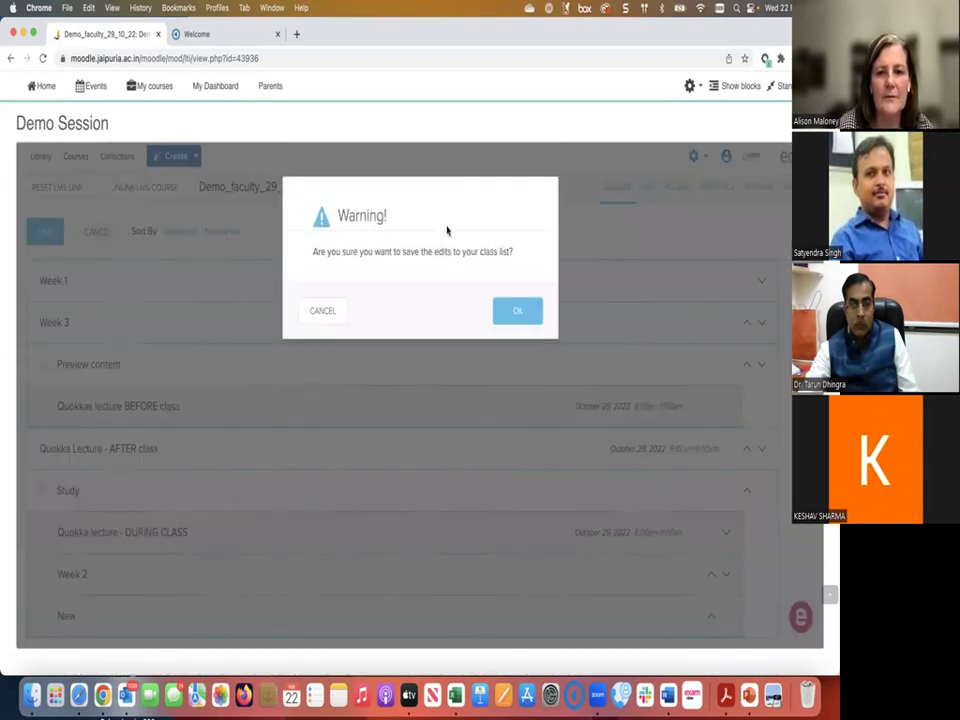
{"action": "left_click", "coordinate": [508, 313]}
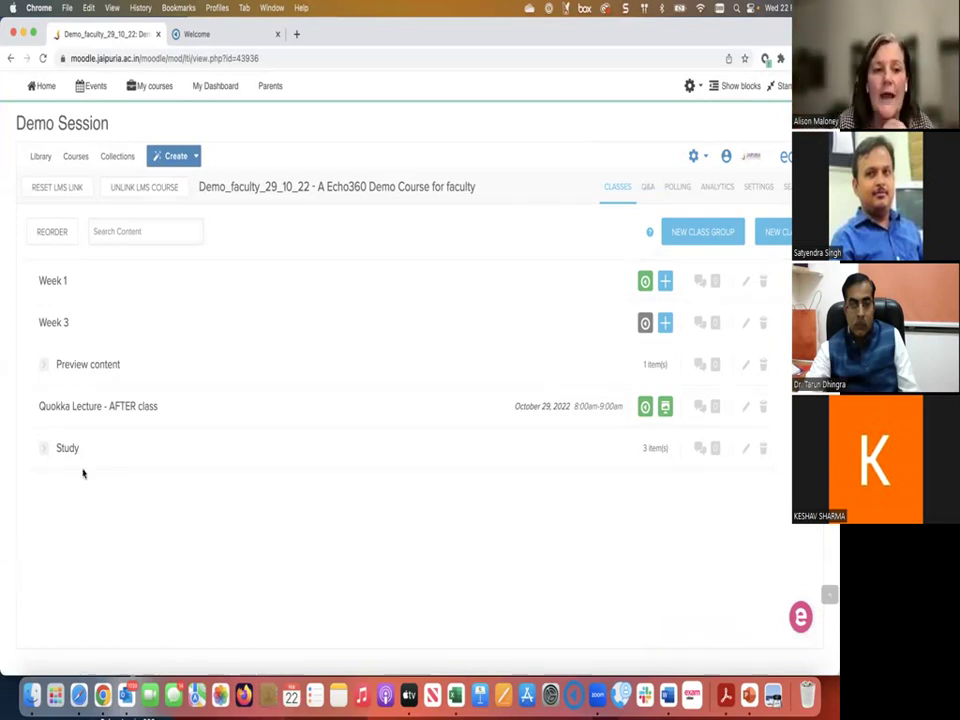
{"action": "left_click", "coordinate": [45, 452]}
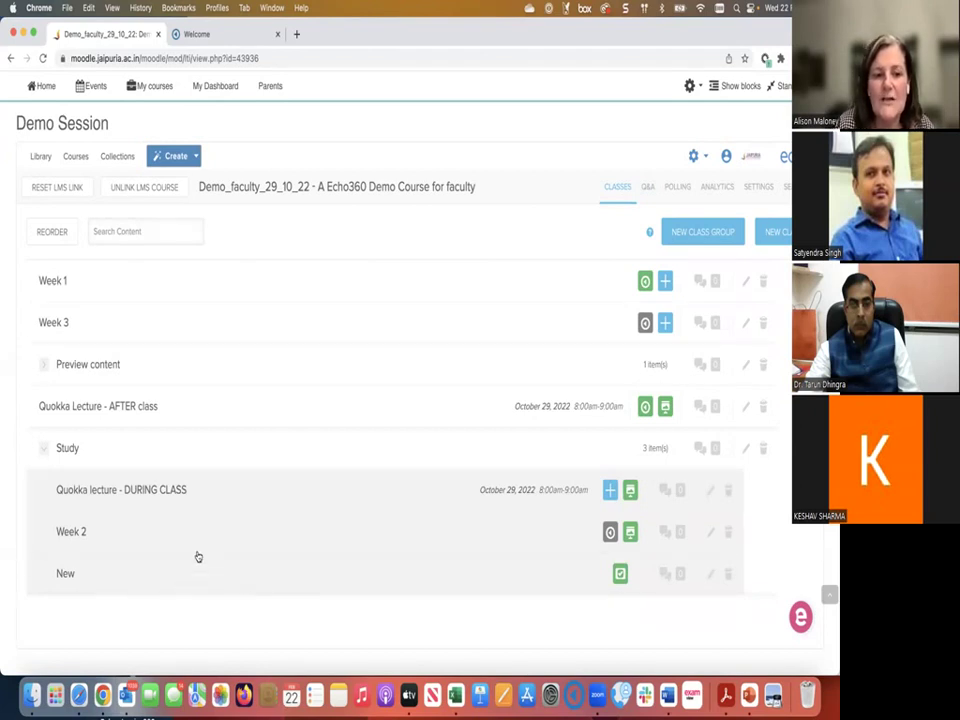
{"action": "left_click", "coordinate": [45, 452]}
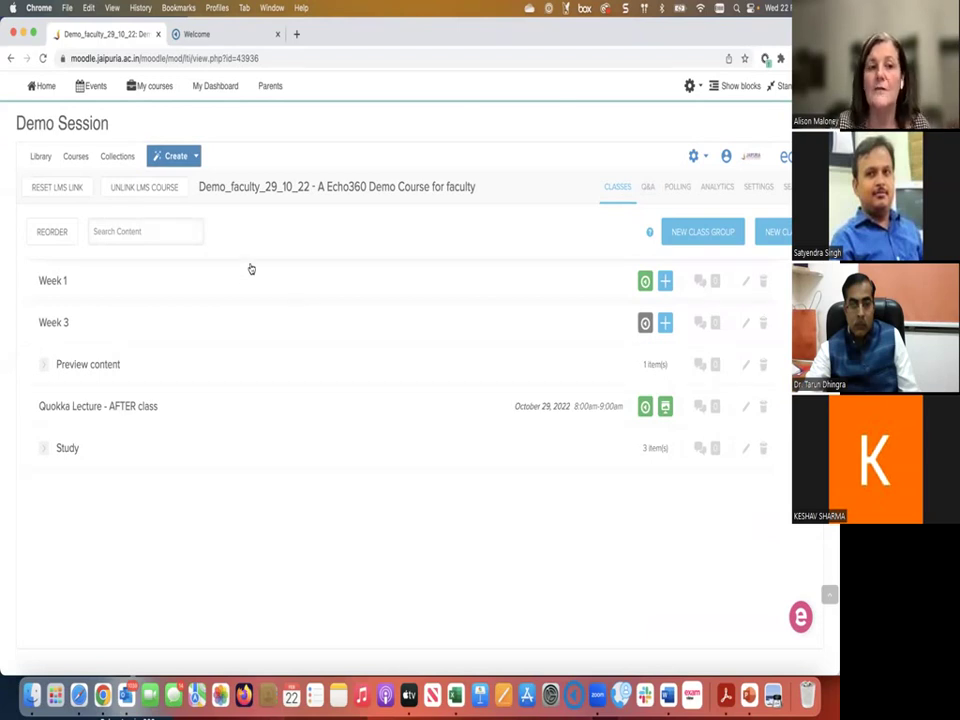
Step: Open the How to videos collection and look through its media
{"action": "left_click", "coordinate": [118, 159]}
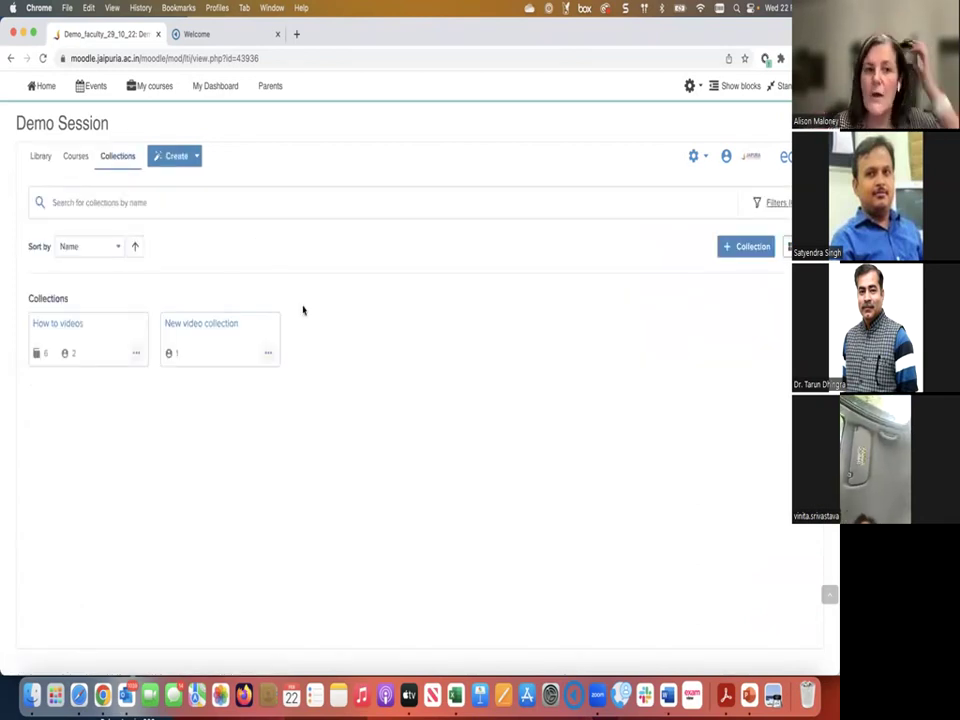
{"action": "left_click", "coordinate": [78, 327]}
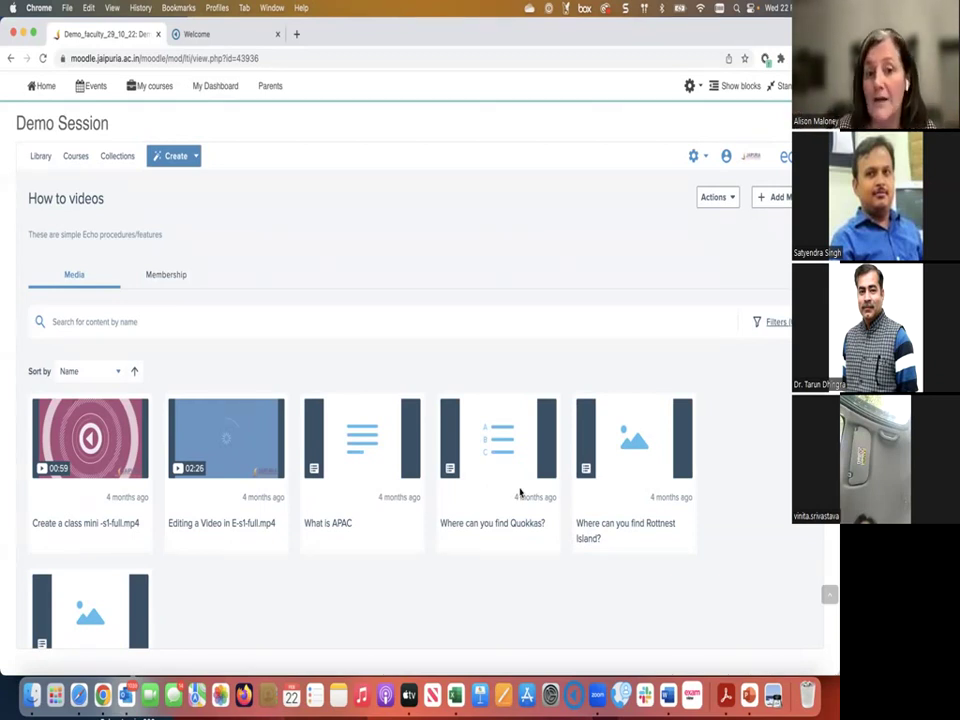
{"action": "scroll", "coordinate": [519, 491], "scroll_direction": "down", "scroll_amount": 3}
{"action": "scroll", "coordinate": [482, 448], "scroll_direction": "up", "scroll_amount": 2}
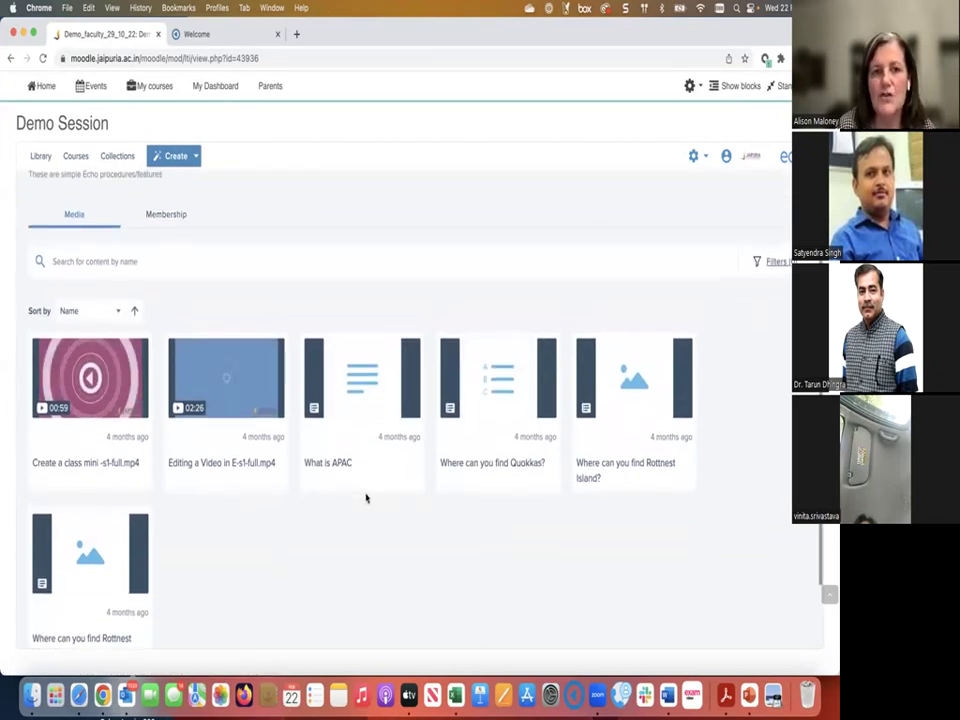
{"action": "scroll", "coordinate": [366, 497], "scroll_direction": "up", "scroll_amount": 1}
{"action": "scroll", "coordinate": [366, 497], "scroll_direction": "up", "scroll_amount": 1}
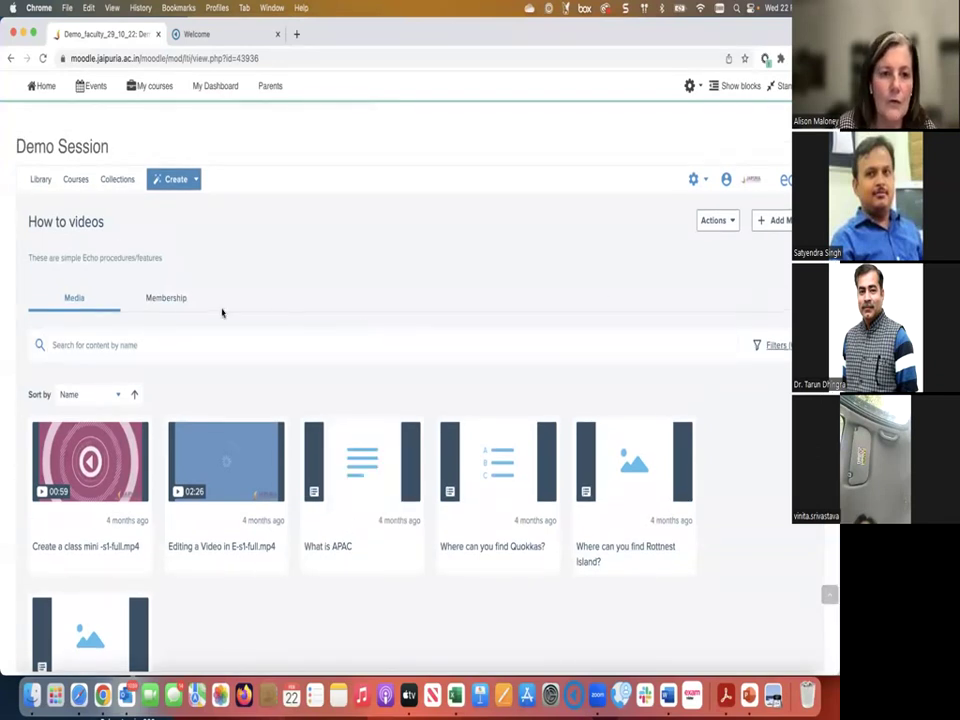
Step: Enable the auto-enroll link in the How to videos collection's membership settings and copy it
{"action": "left_click", "coordinate": [178, 298]}
{"action": "scroll", "coordinate": [351, 279], "scroll_direction": "down", "scroll_amount": 1}
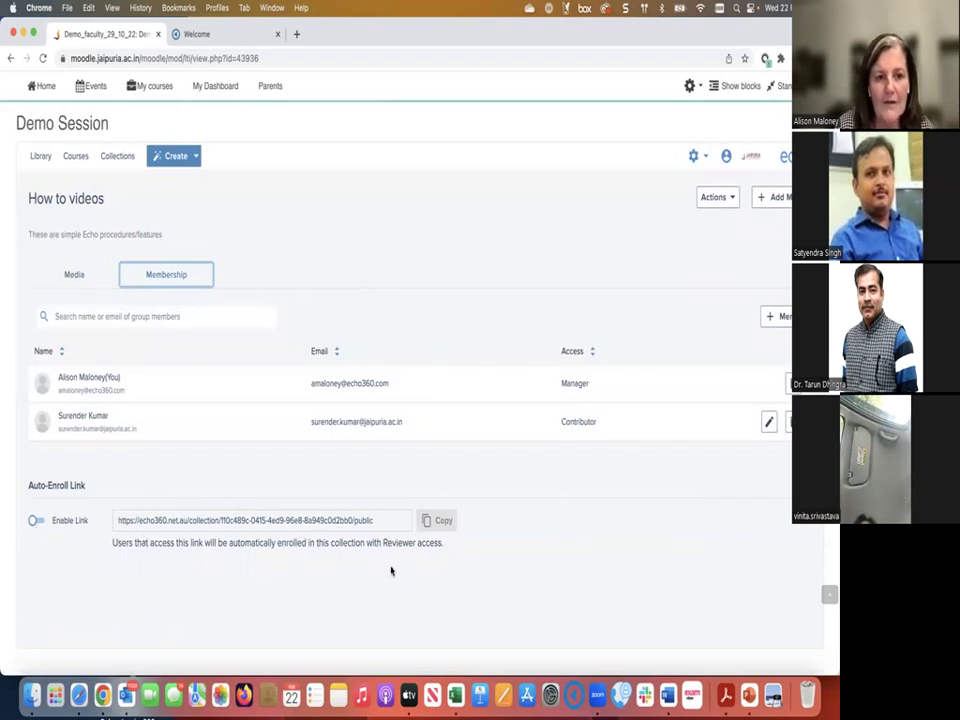
{"action": "left_click", "coordinate": [37, 521]}
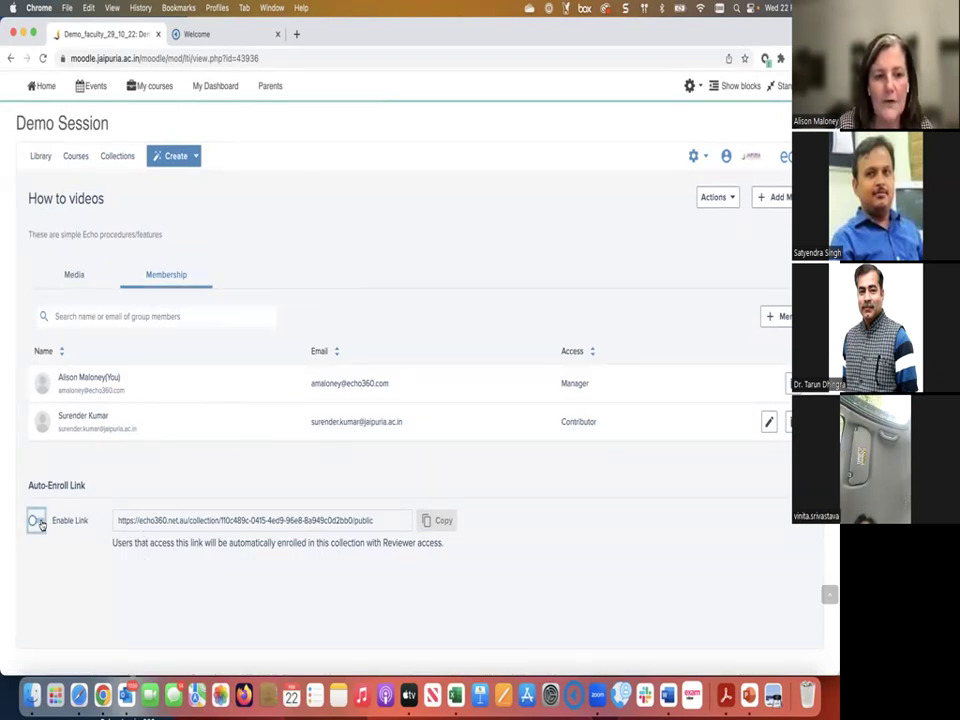
{"action": "left_click", "coordinate": [442, 521]}
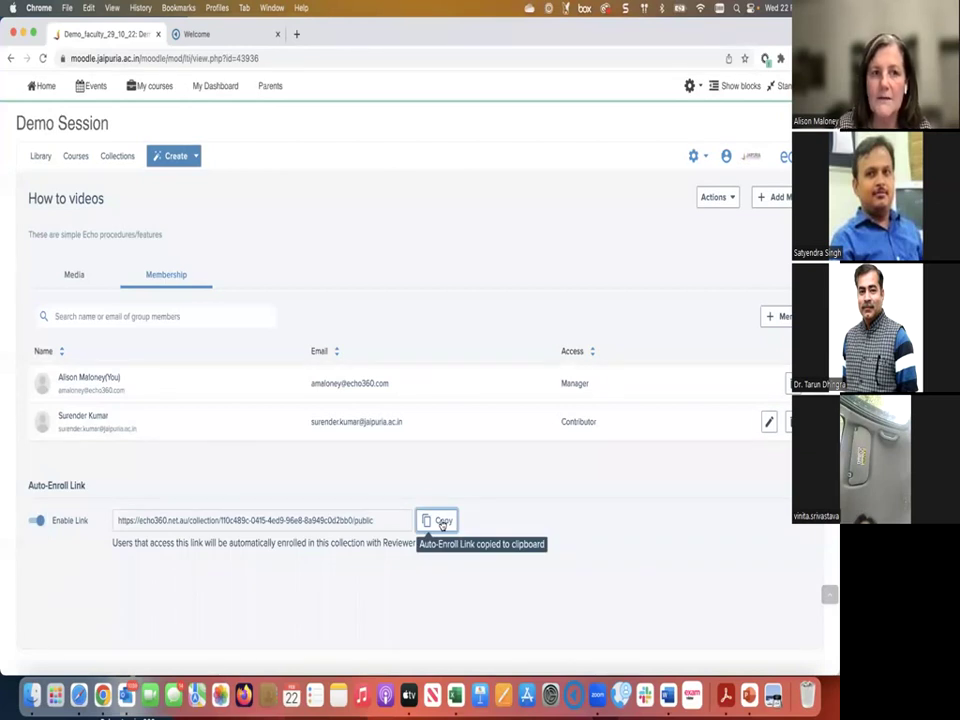
Step: Return to the Echo360 Demo Course for faculty and start a new label in the 2023 Refresher Session section
{"action": "left_click", "coordinate": [44, 88]}
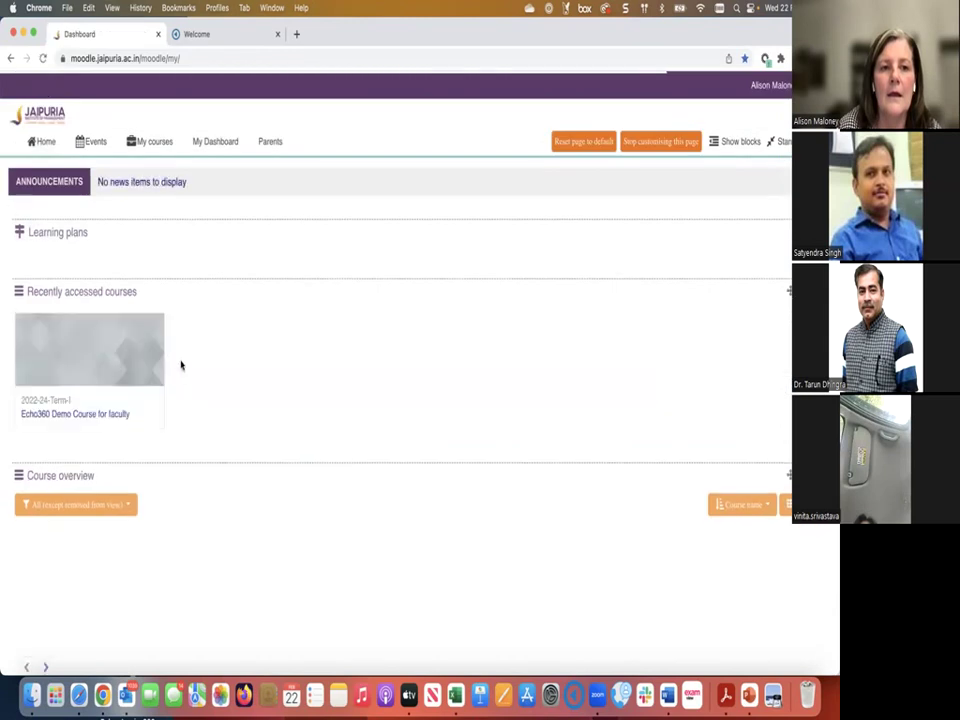
{"action": "left_click", "coordinate": [104, 414]}
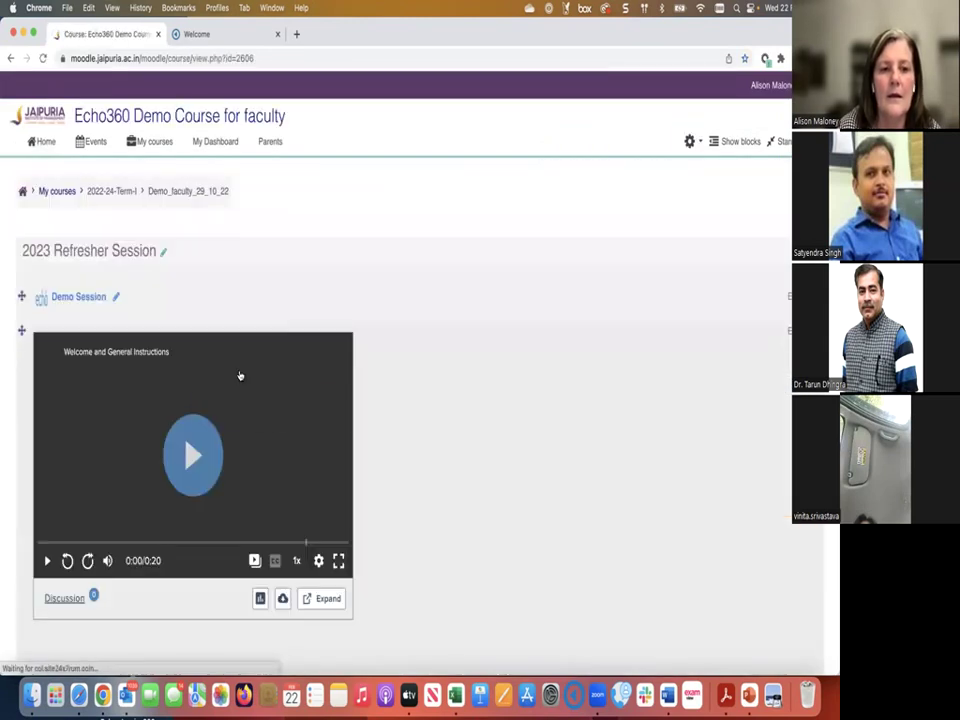
{"action": "scroll", "coordinate": [241, 376], "scroll_direction": "down", "scroll_amount": 3}
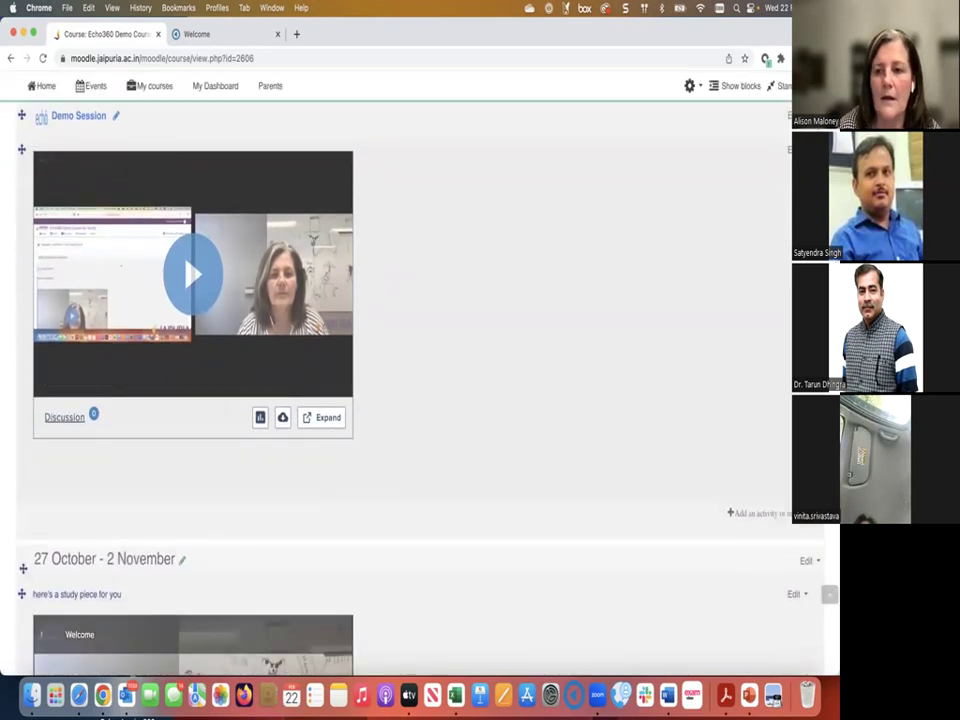
{"action": "left_click", "coordinate": [768, 516]}
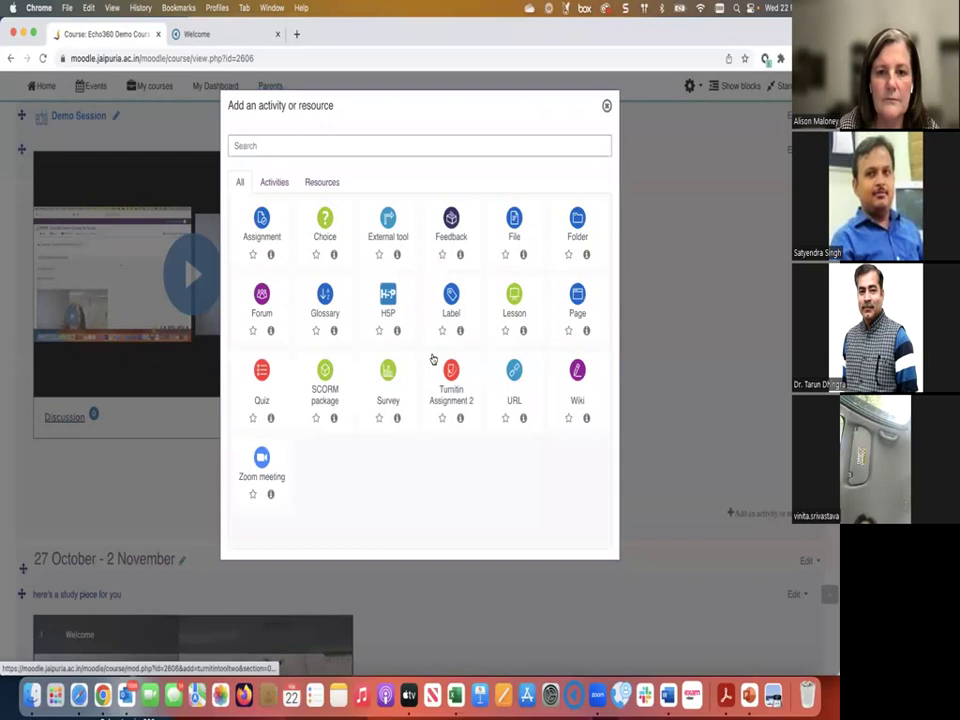
{"action": "left_click", "coordinate": [451, 297]}
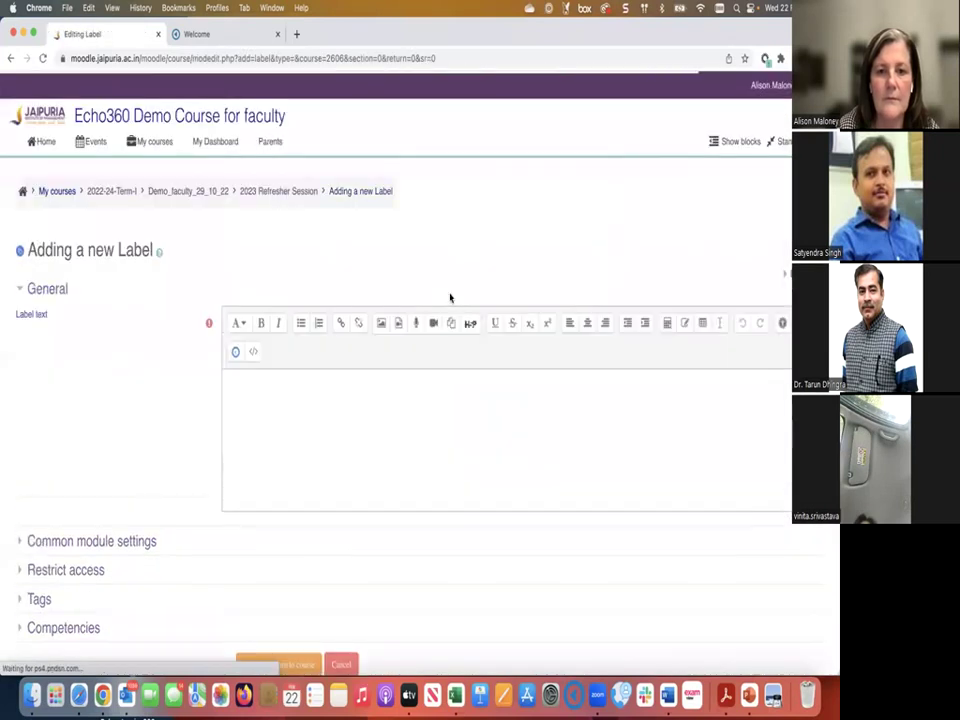
Step: Insert the copied collection auto-enroll URL as a link in the label text and save the label to the course
{"action": "left_click", "coordinate": [282, 391]}
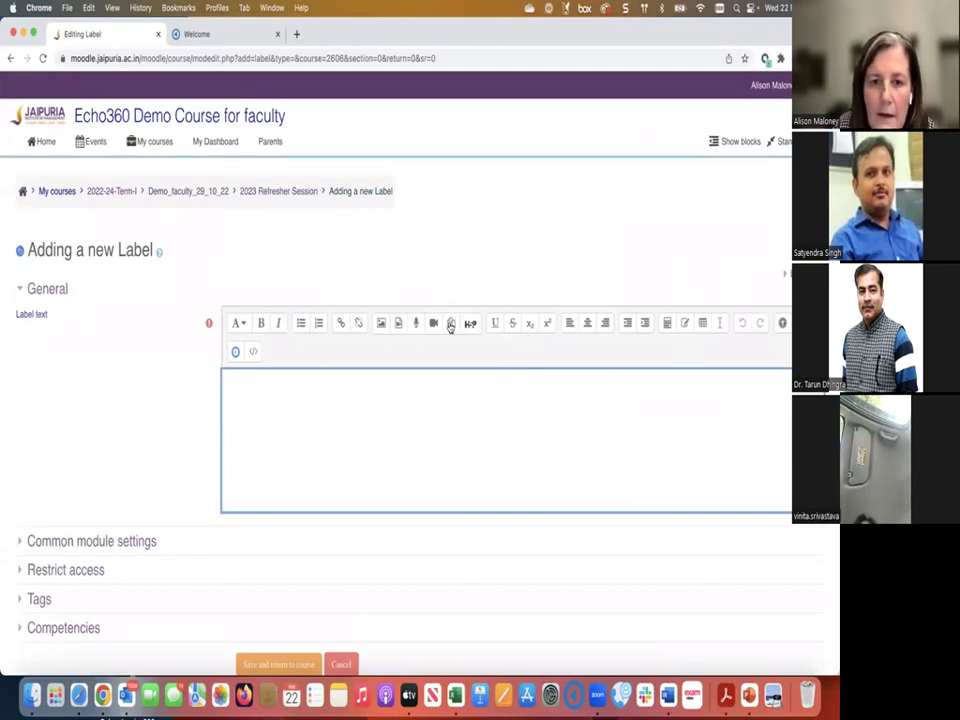
{"action": "left_click", "coordinate": [341, 322]}
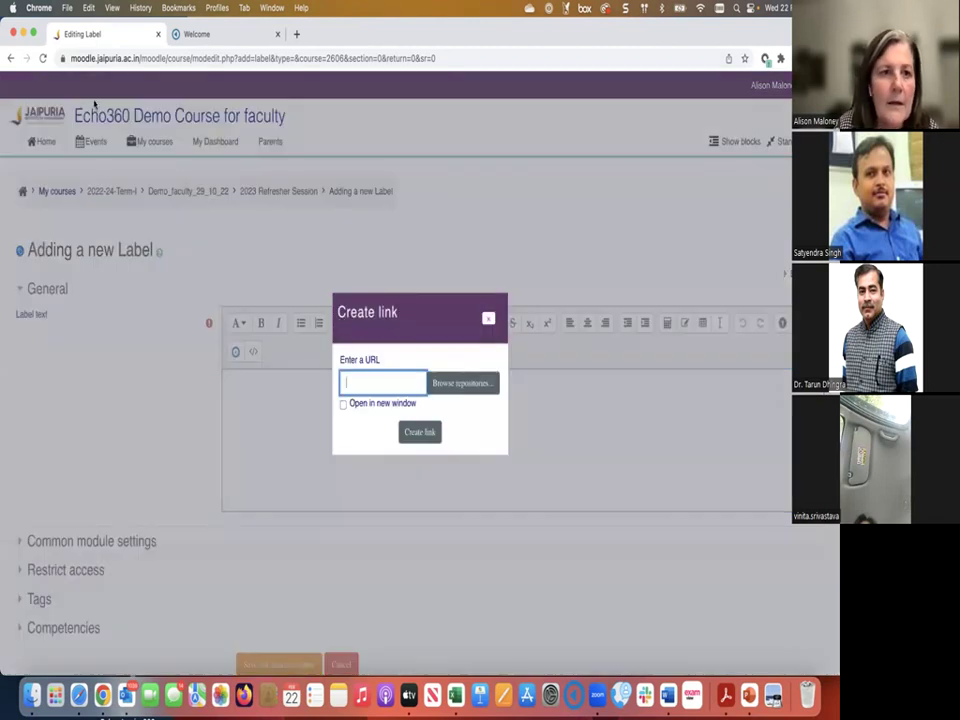
{"action": "left_click", "coordinate": [88, 8]}
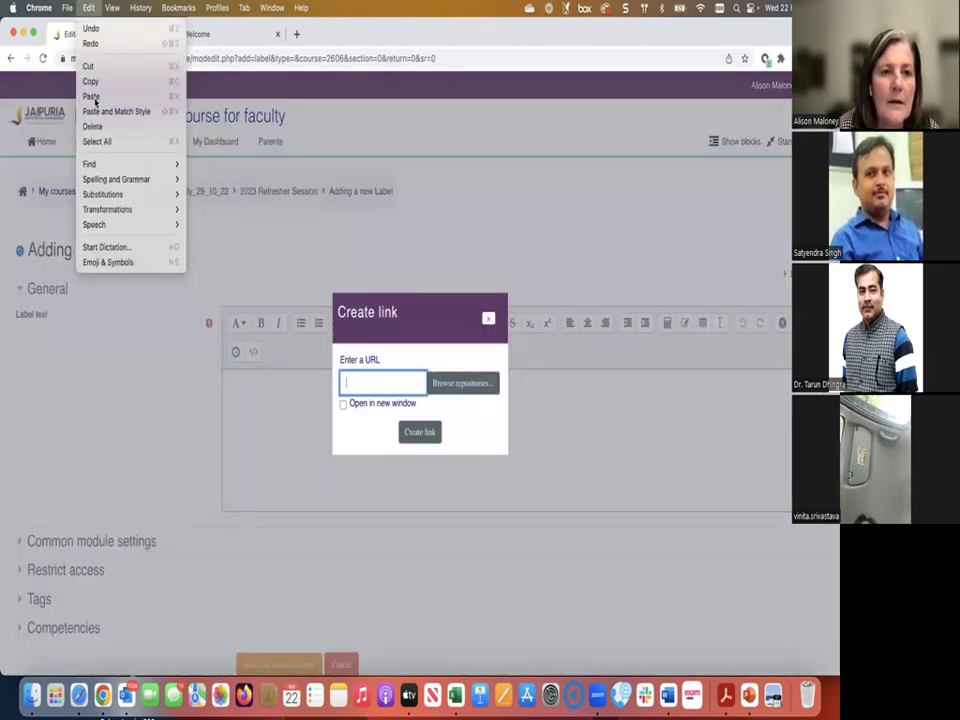
{"action": "left_click", "coordinate": [92, 96]}
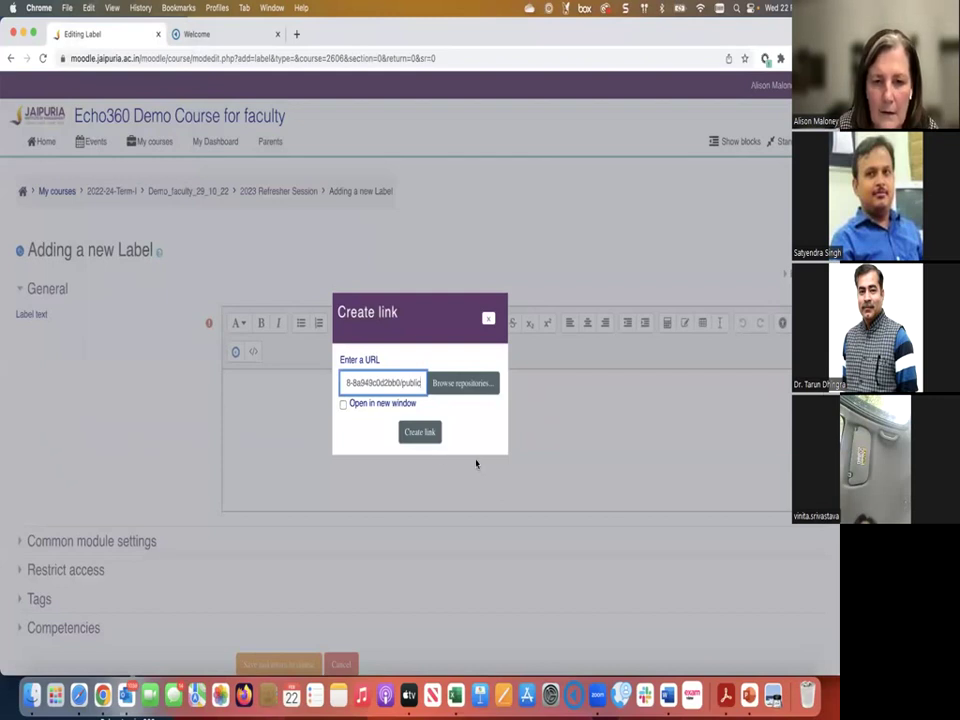
{"action": "left_click", "coordinate": [420, 432]}
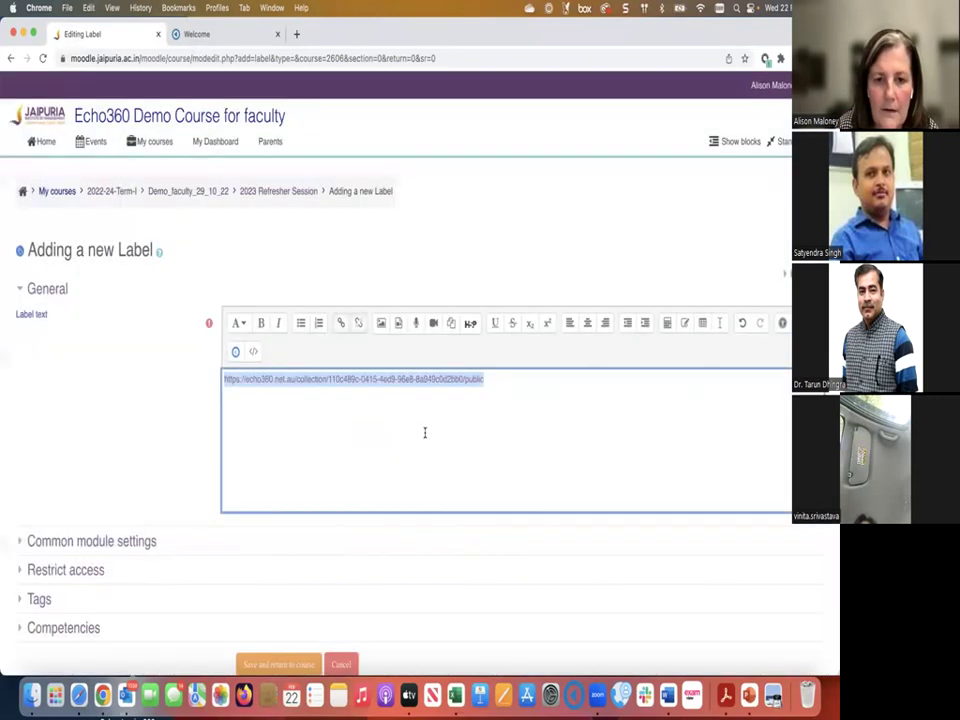
{"action": "left_click", "coordinate": [510, 377]}
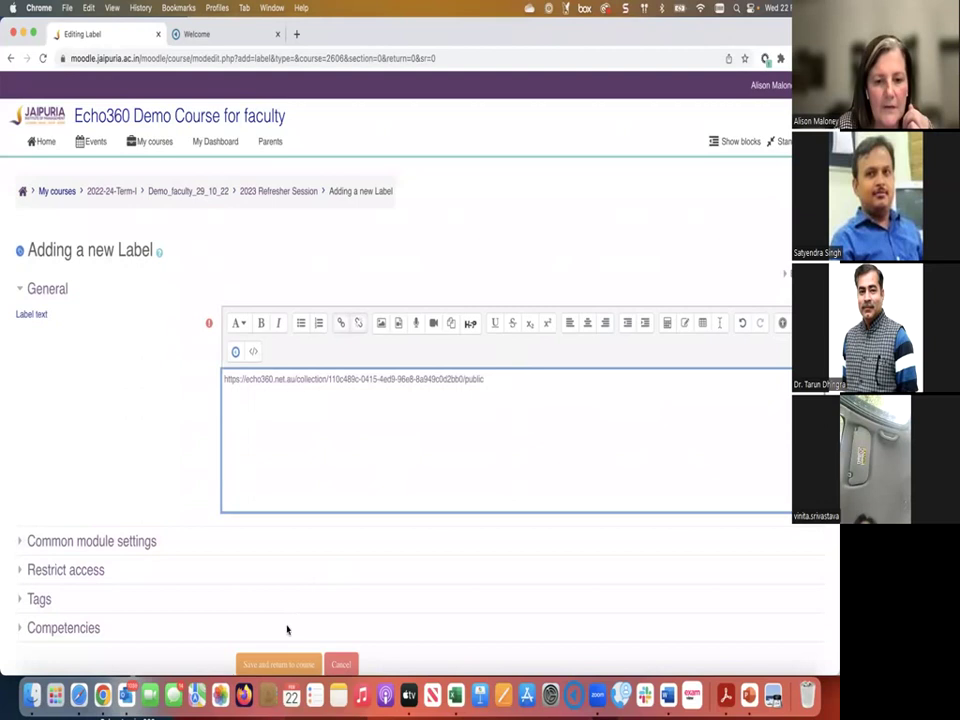
{"action": "left_click", "coordinate": [280, 665]}
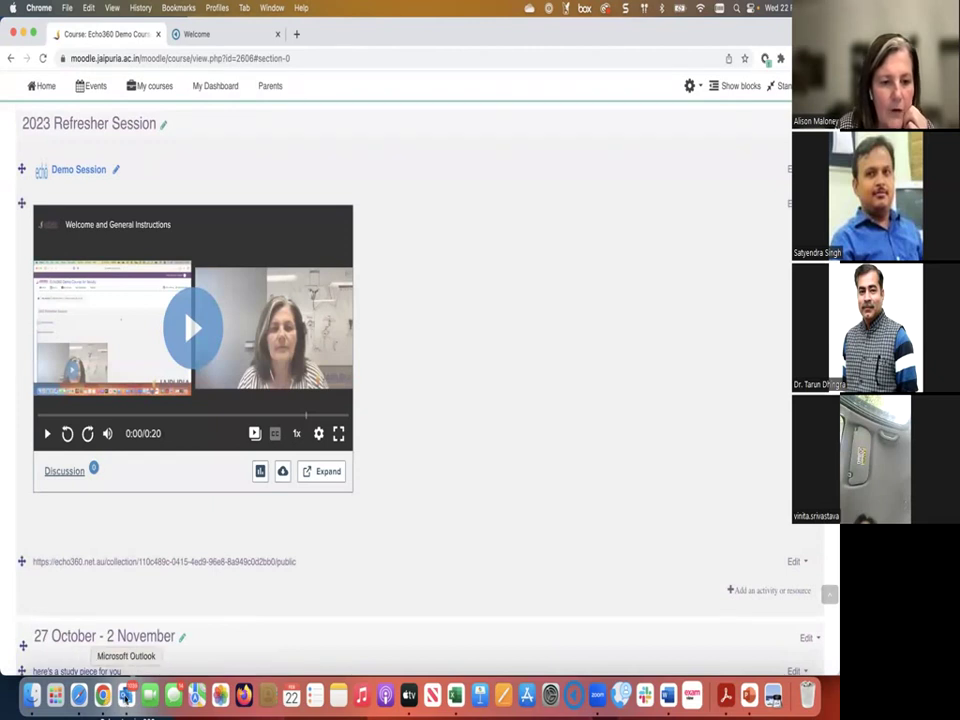
Step: Switch to the student view in Safari, go to the course page and follow the collection link in the 2023 Refresher Session section
{"action": "left_click", "coordinate": [79, 694]}
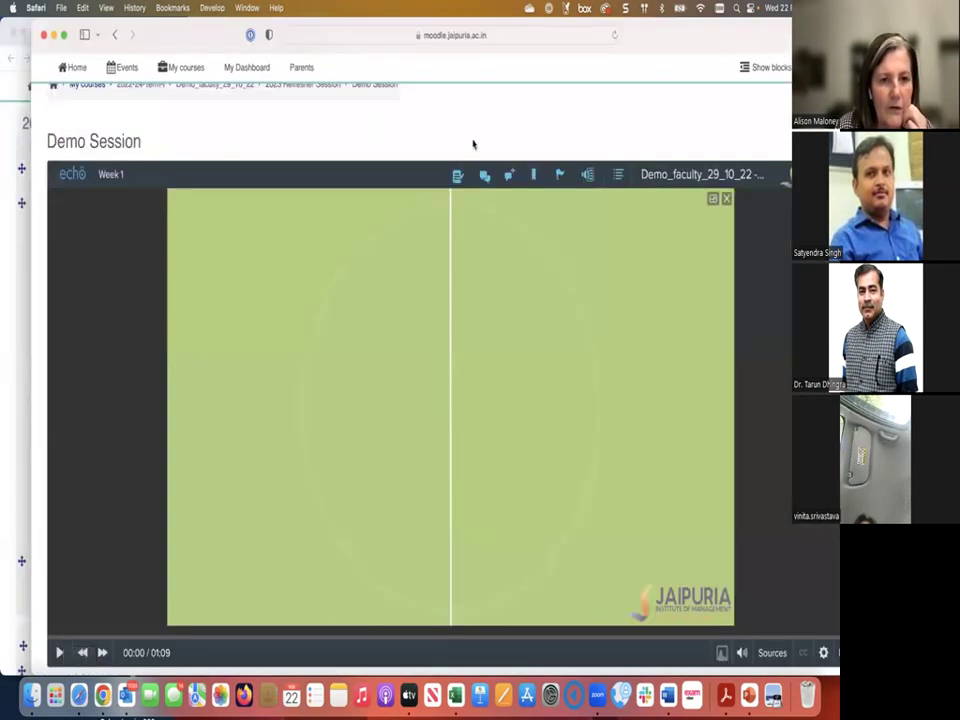
{"action": "scroll", "coordinate": [670, 99], "scroll_direction": "up", "scroll_amount": 2}
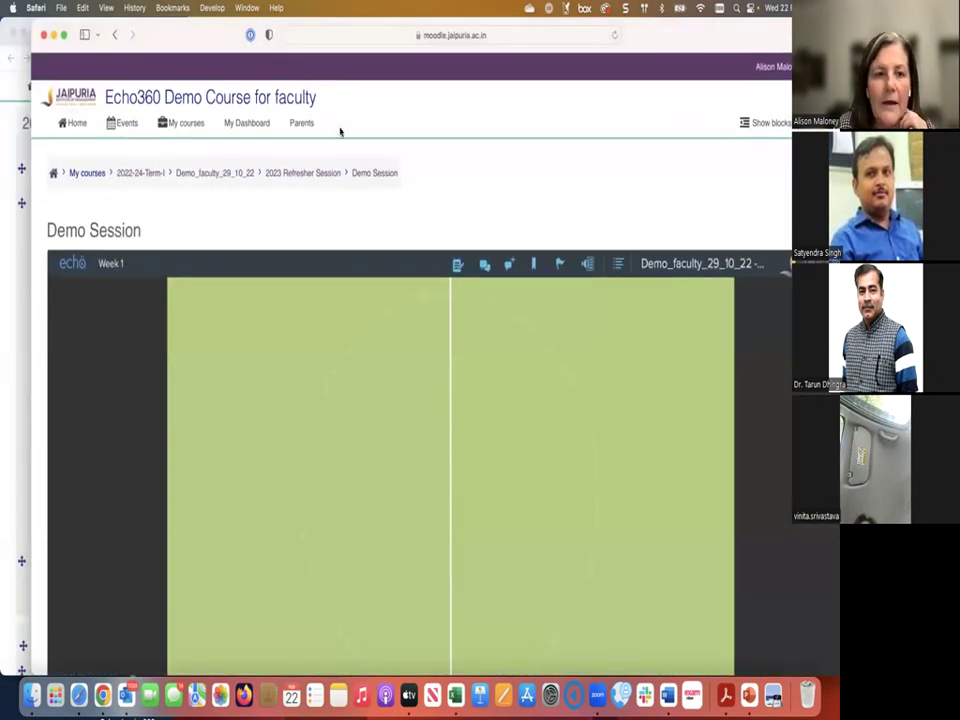
{"action": "left_click", "coordinate": [190, 174]}
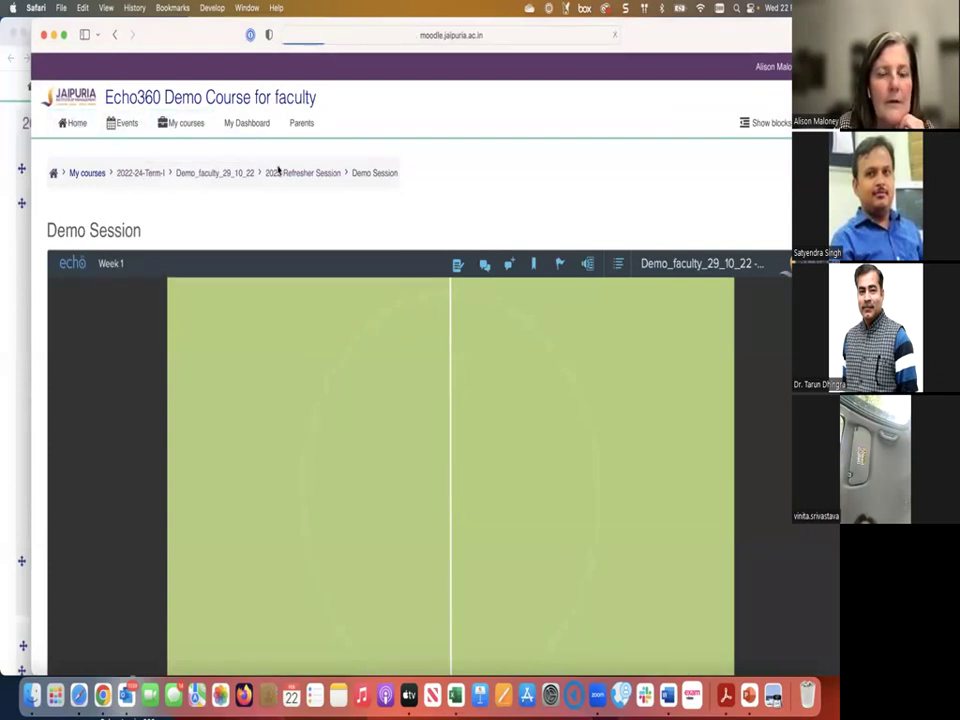
{"action": "scroll", "coordinate": [283, 225], "scroll_direction": "down", "scroll_amount": 1}
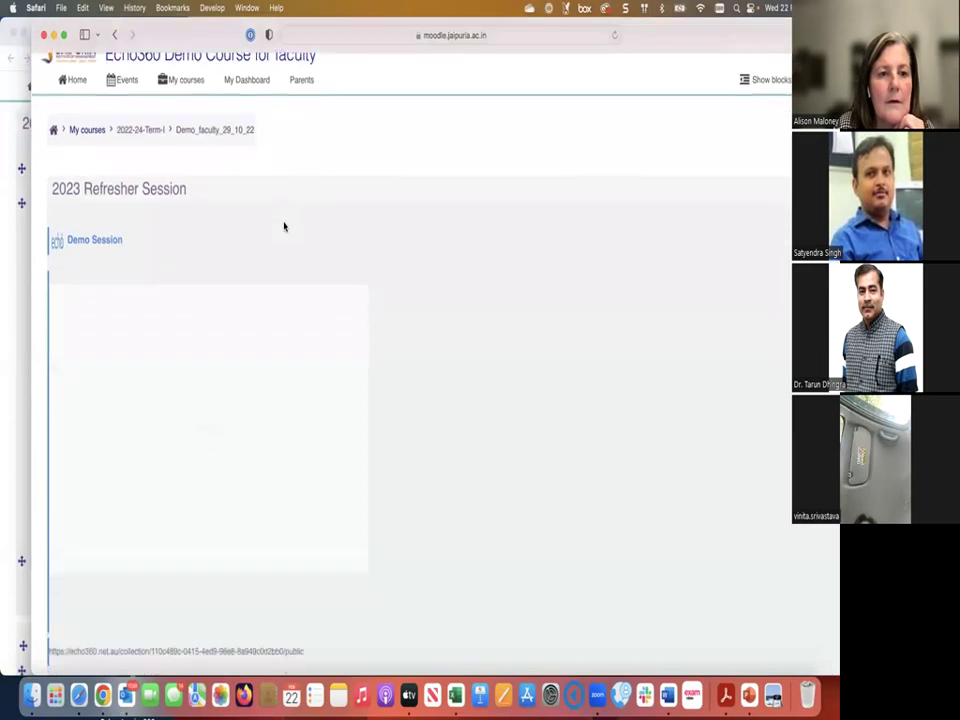
{"action": "scroll", "coordinate": [284, 230], "scroll_direction": "down", "scroll_amount": 5}
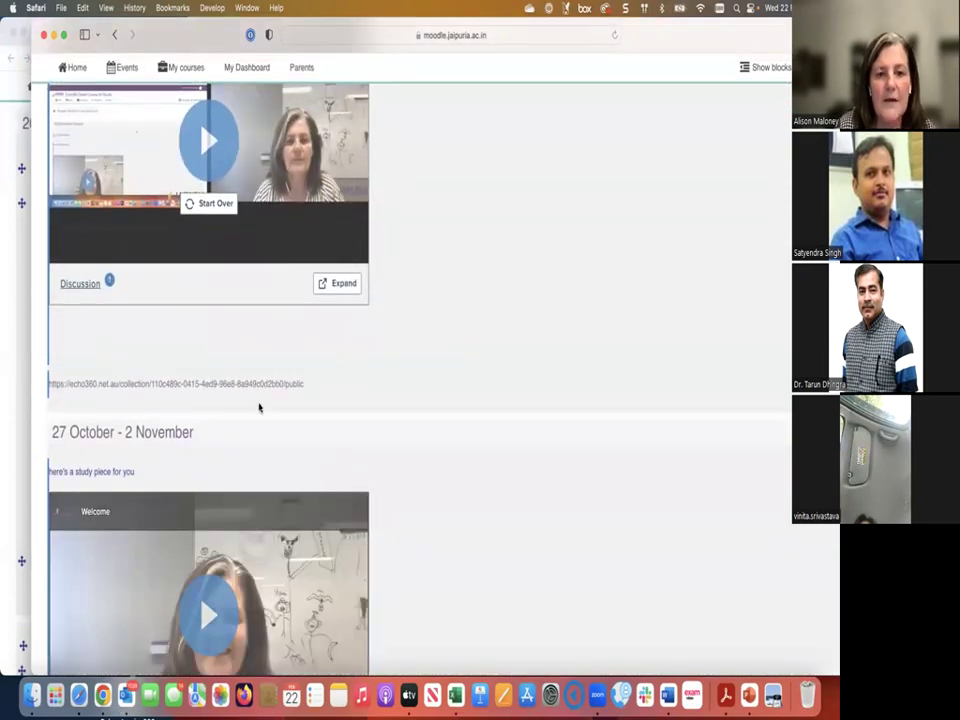
{"action": "left_click", "coordinate": [225, 388]}
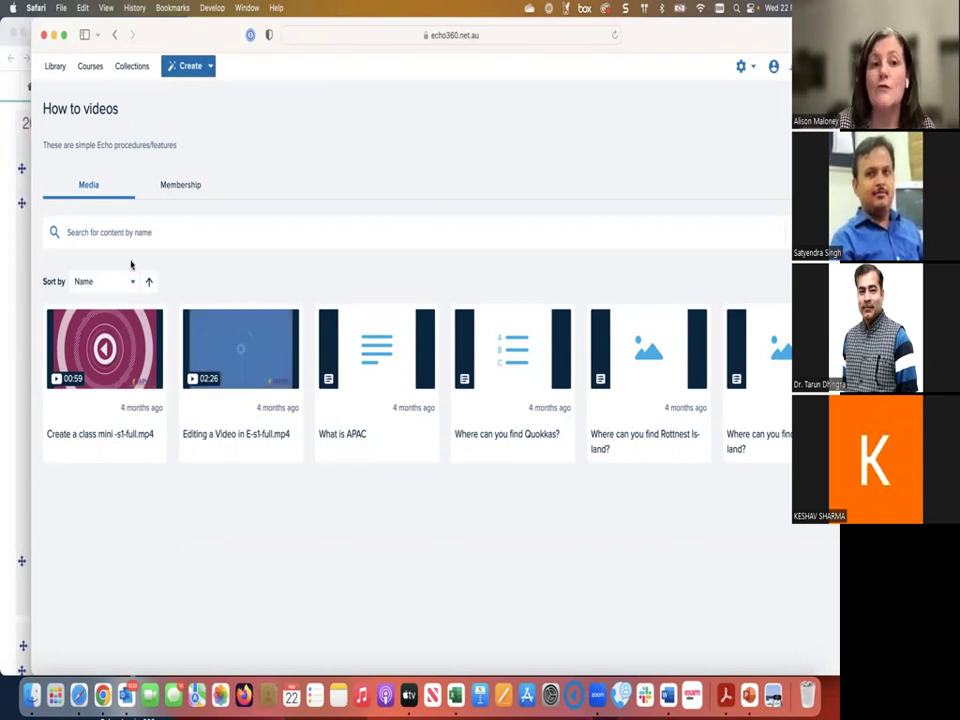
Step: Look through the How to videos collection's membership list, media and available actions as the student
{"action": "left_click", "coordinate": [177, 188]}
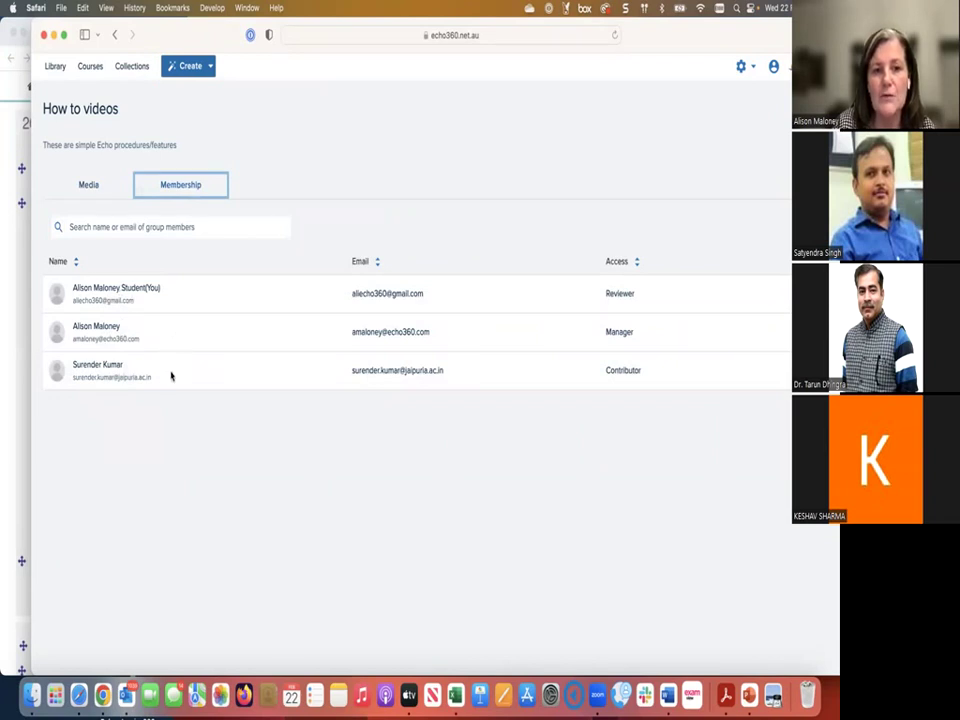
{"action": "left_click", "coordinate": [92, 191]}
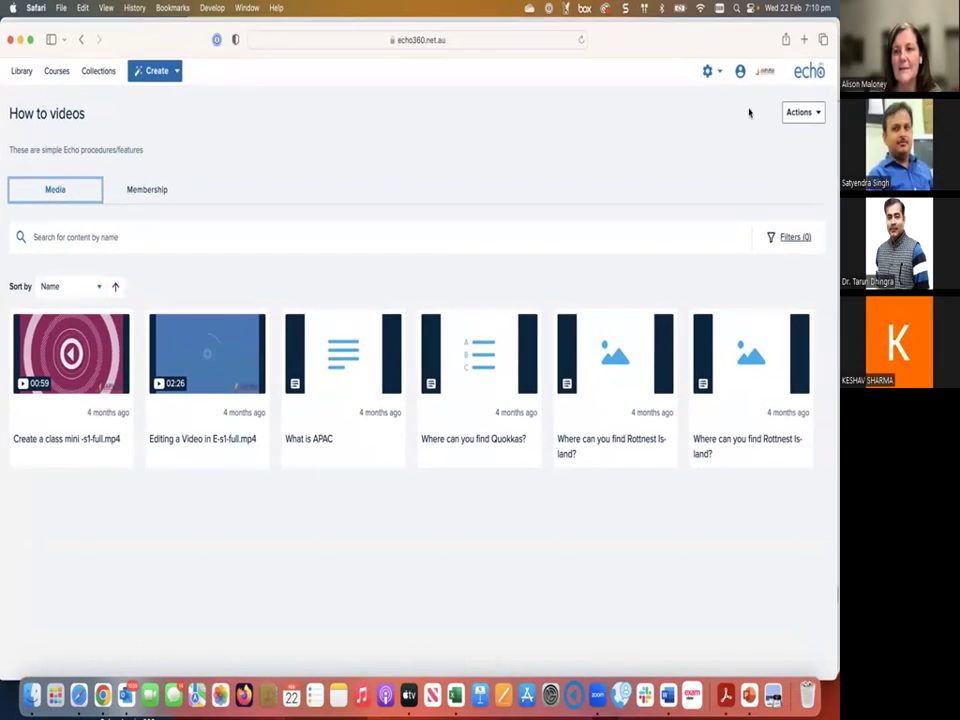
{"action": "left_click", "coordinate": [805, 118]}
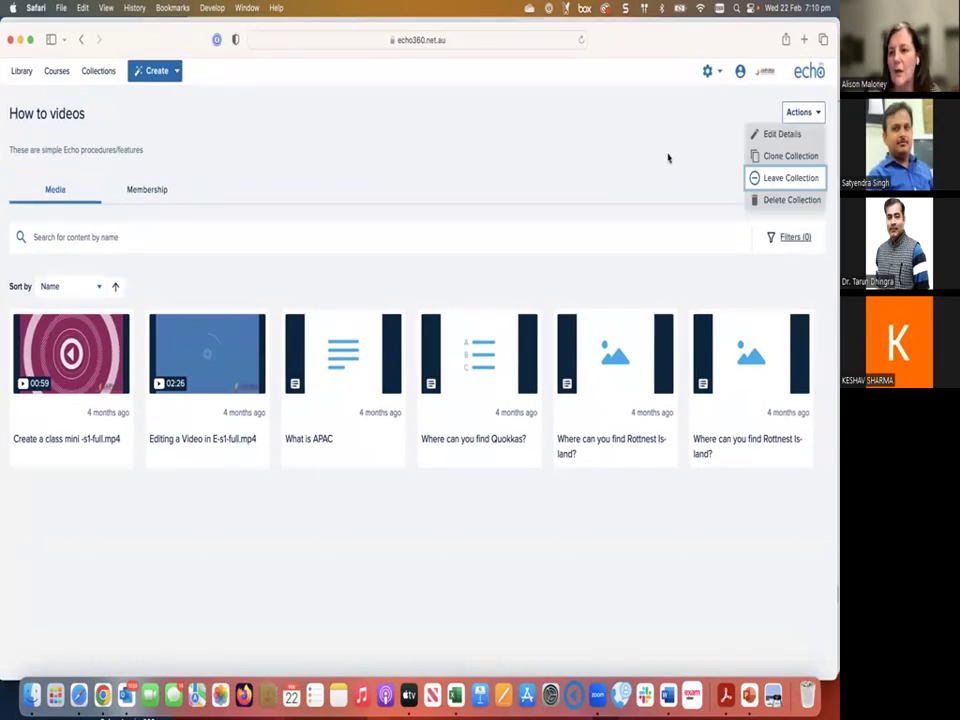
{"action": "left_click", "coordinate": [262, 188]}
{"action": "left_click", "coordinate": [57, 195]}
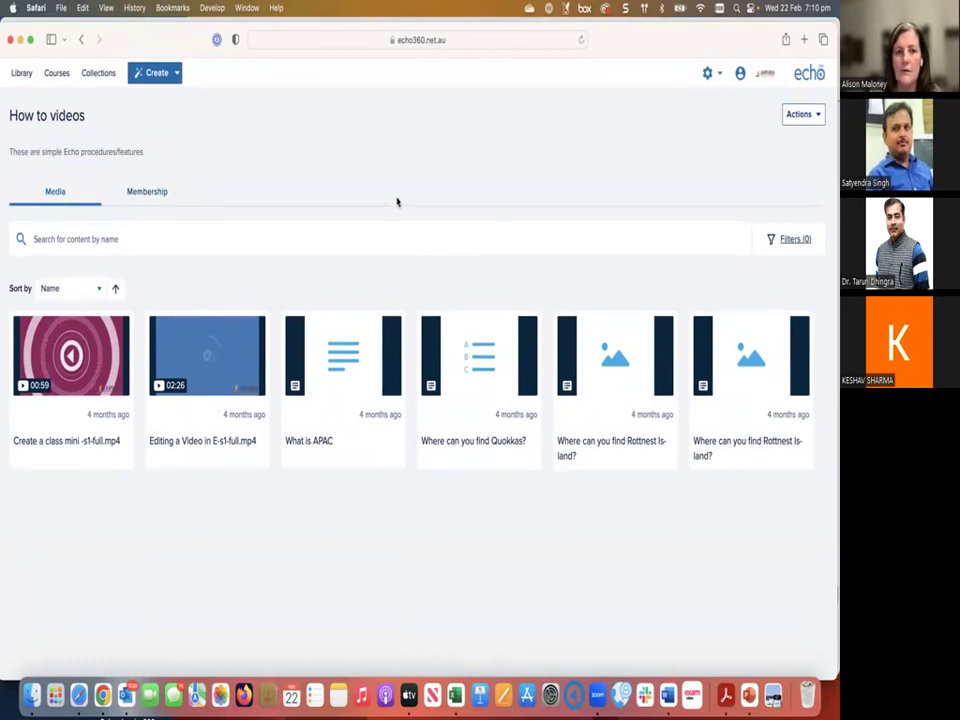
Step: Reopen How to videos from the student's collections list and check which actions it offers
{"action": "left_click", "coordinate": [104, 73]}
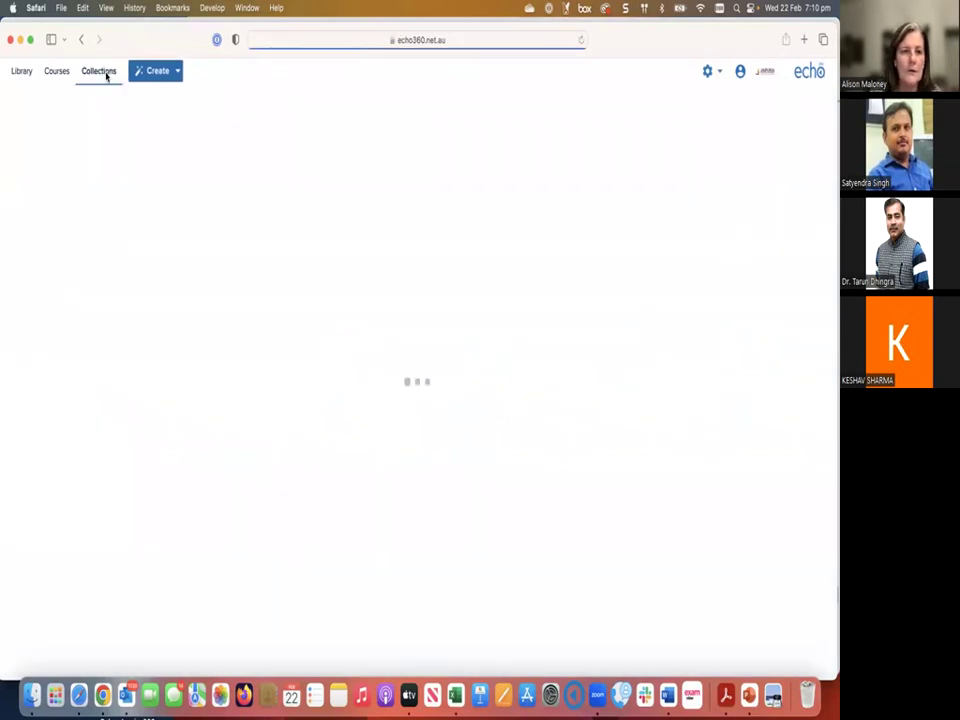
{"action": "left_click", "coordinate": [54, 240]}
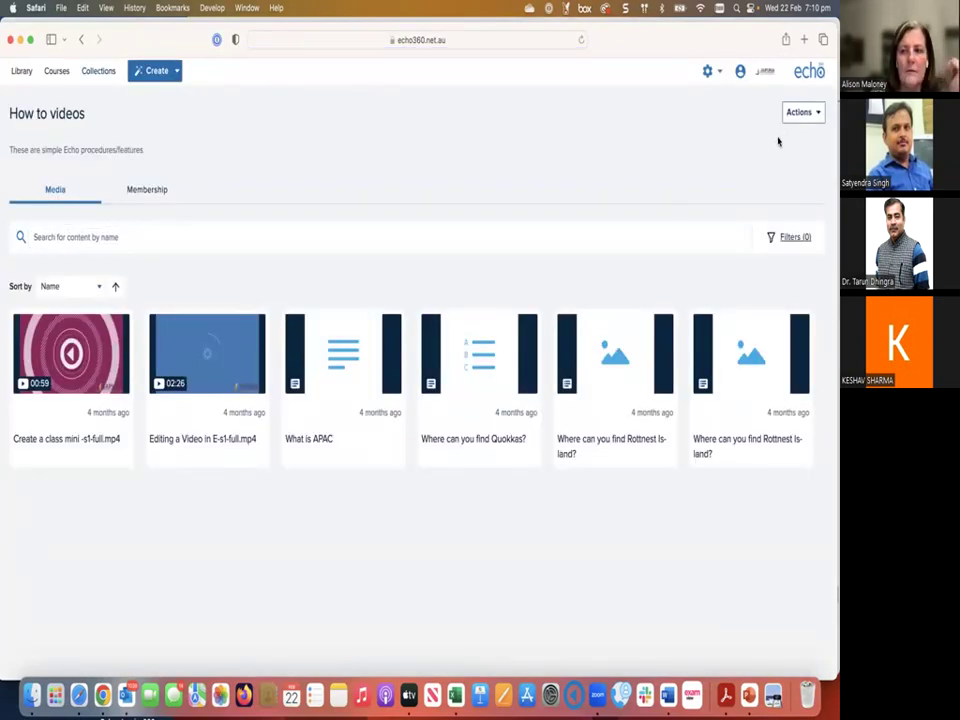
{"action": "scroll", "coordinate": [713, 41], "scroll_direction": "right", "scroll_amount": 3}
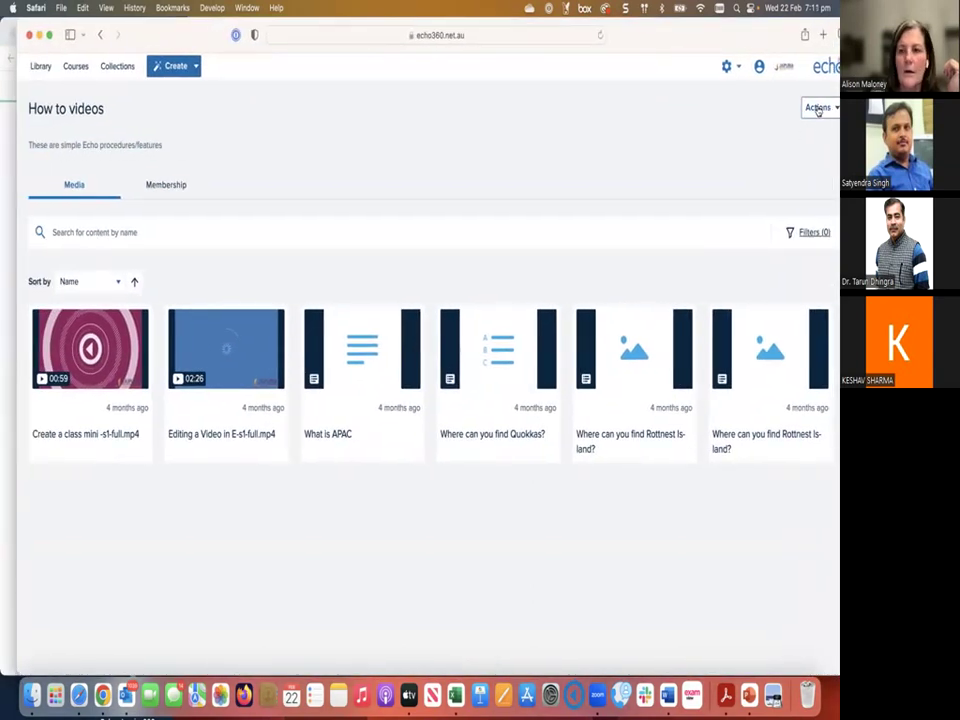
{"action": "left_click", "coordinate": [817, 108]}
{"action": "left_click", "coordinate": [700, 160]}
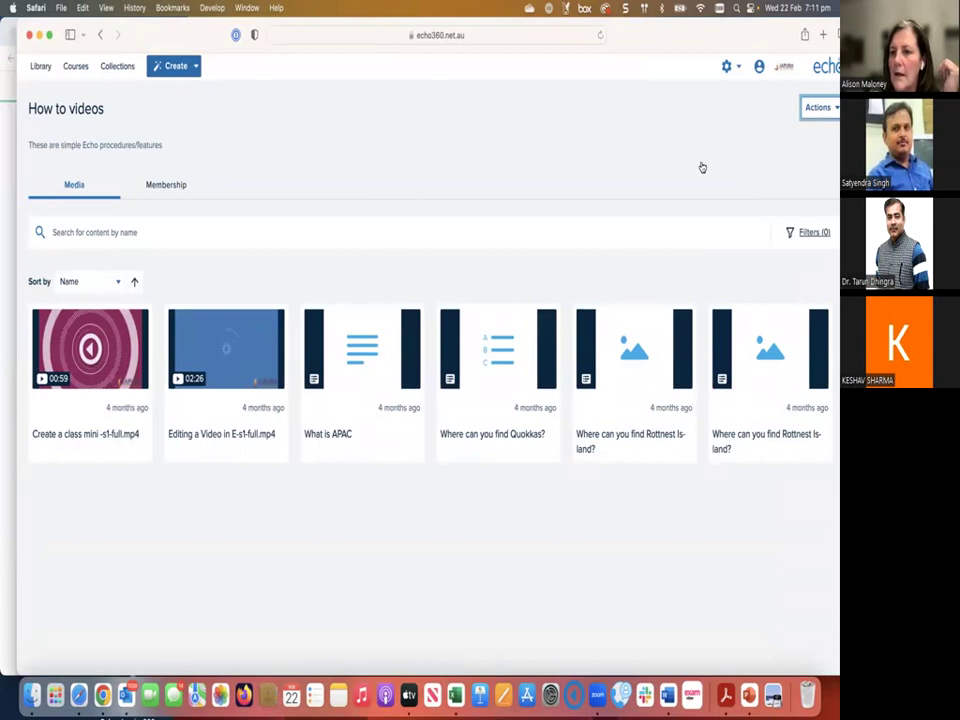
Step: Return to the instructor's course in Chrome and open the How to videos collection through Demo Session
{"action": "left_click", "coordinate": [102, 694]}
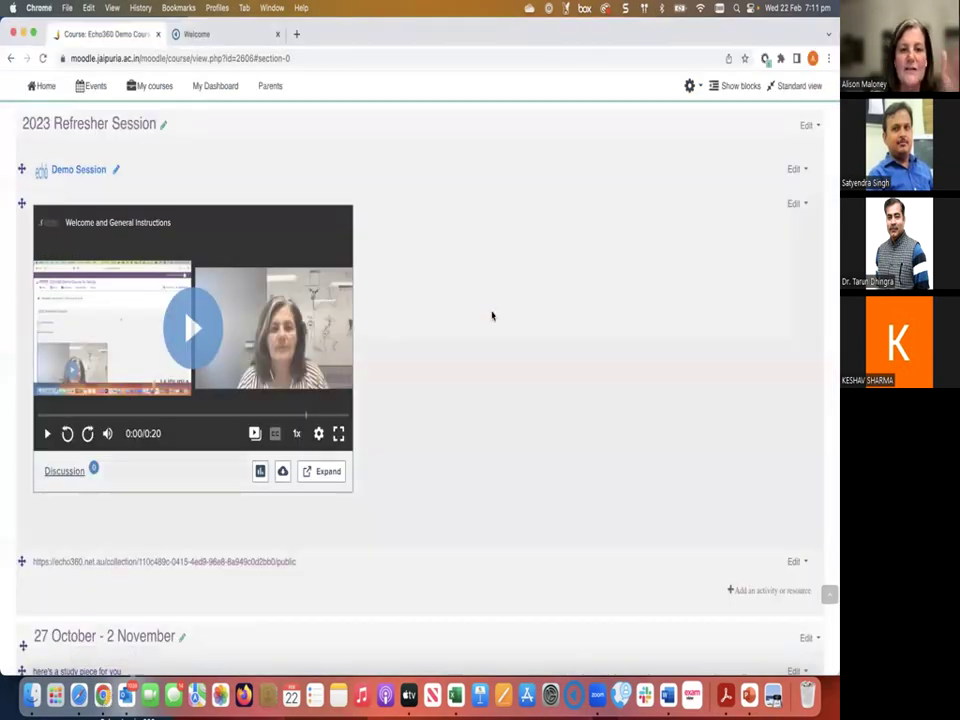
{"action": "scroll", "coordinate": [491, 316], "scroll_direction": "down", "scroll_amount": 5}
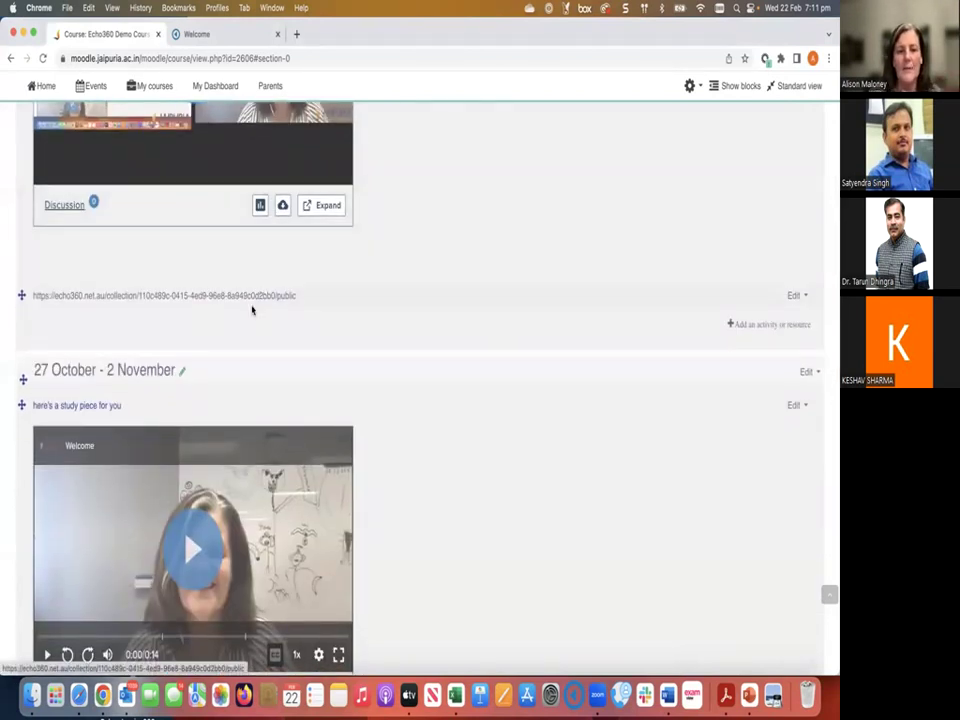
{"action": "scroll", "coordinate": [252, 310], "scroll_direction": "up", "scroll_amount": 7}
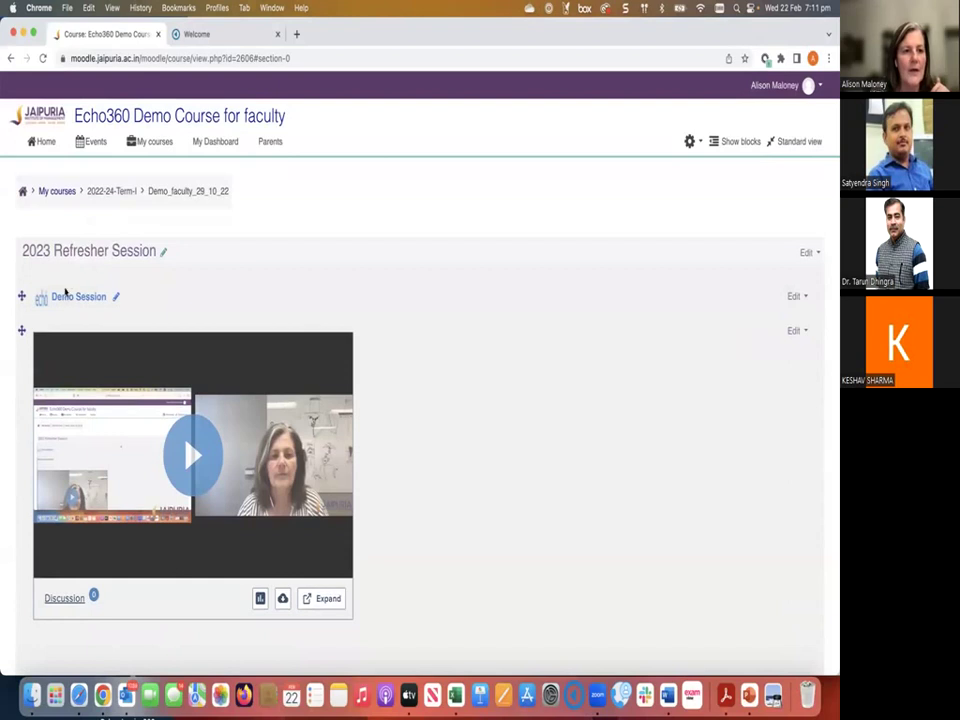
{"action": "left_click", "coordinate": [64, 297]}
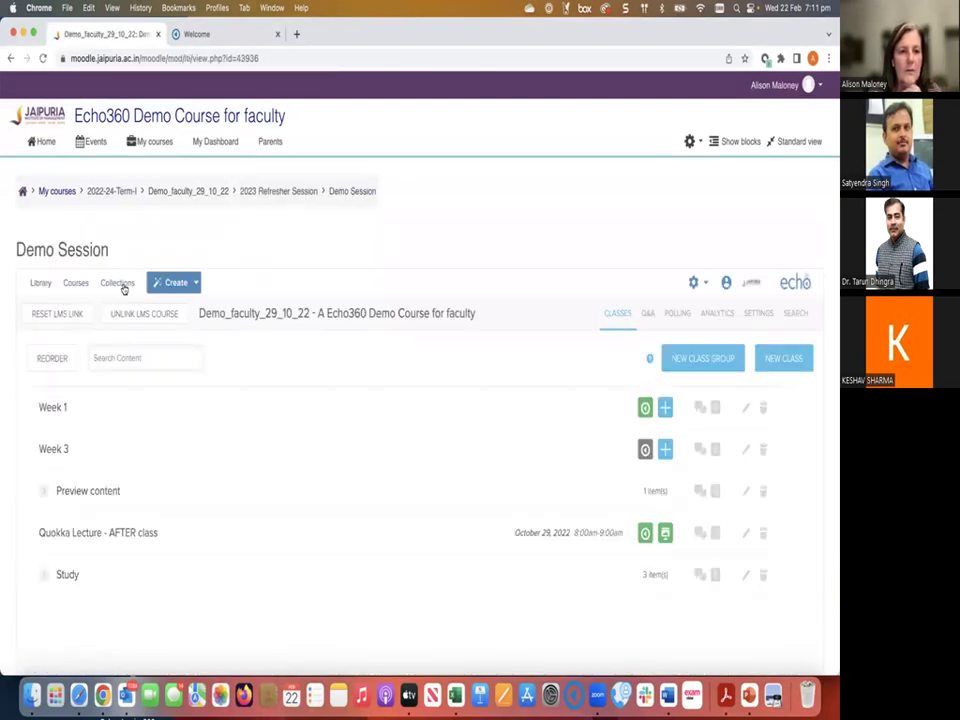
{"action": "left_click", "coordinate": [118, 283]}
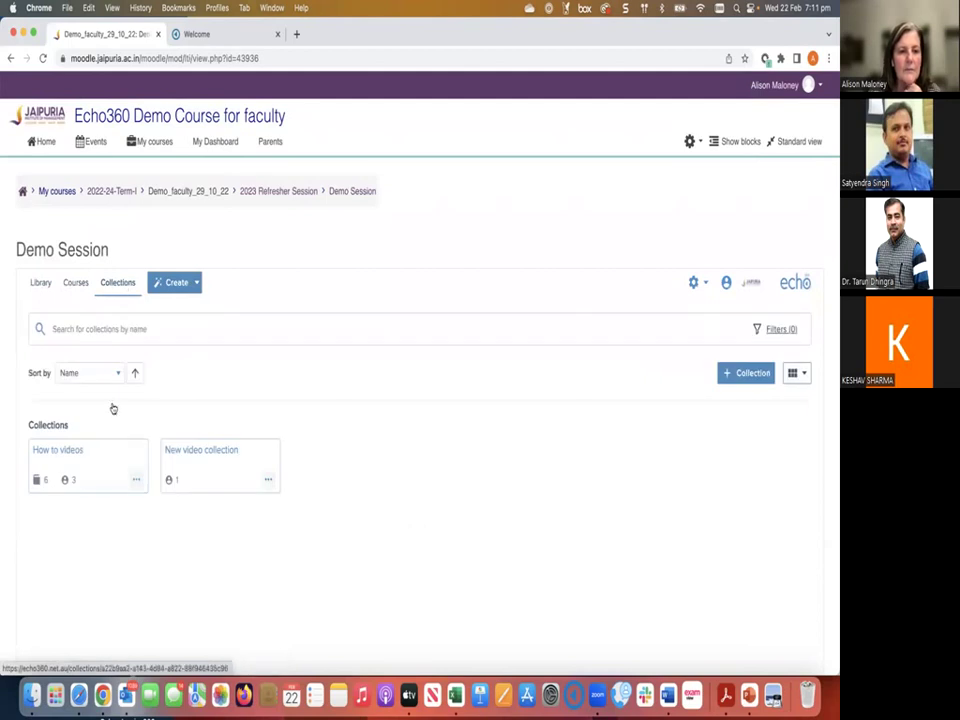
{"action": "left_click", "coordinate": [61, 453]}
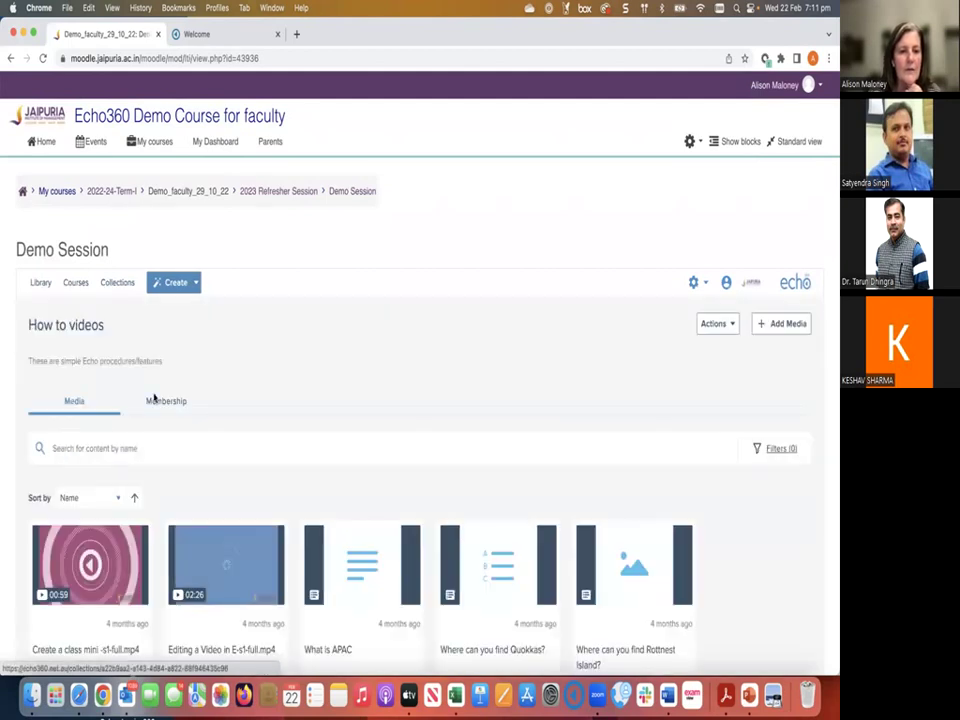
{"action": "scroll", "coordinate": [152, 399], "scroll_direction": "down", "scroll_amount": 2}
{"action": "scroll", "coordinate": [150, 399], "scroll_direction": "up", "scroll_amount": 2}
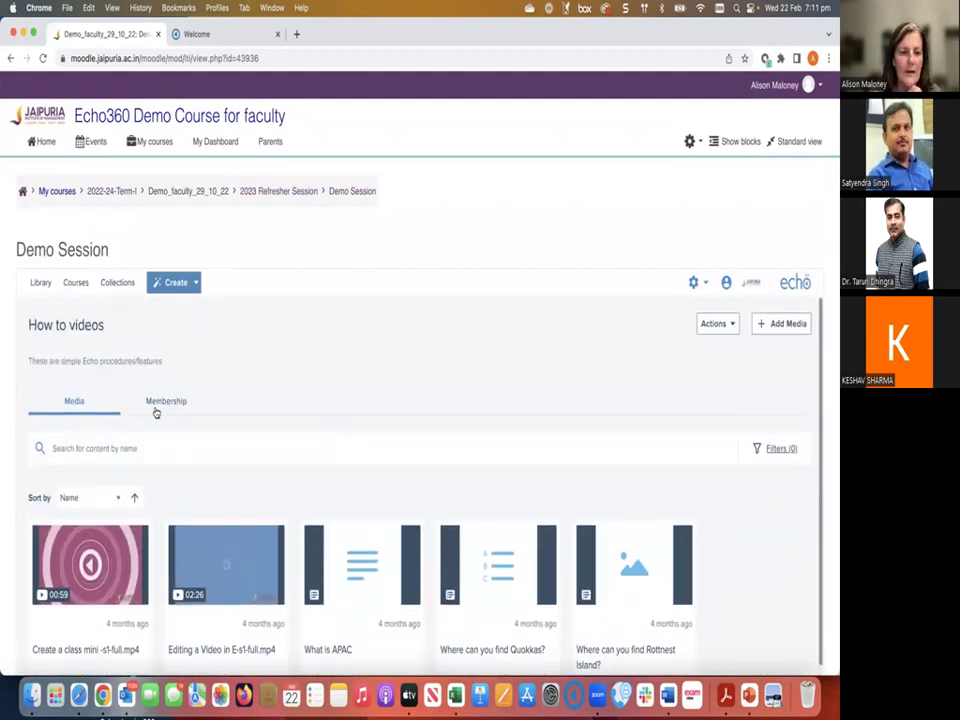
Step: Import the 11-second library video created Jan 16, 2023 into the How to videos collection
{"action": "left_click", "coordinate": [779, 324]}
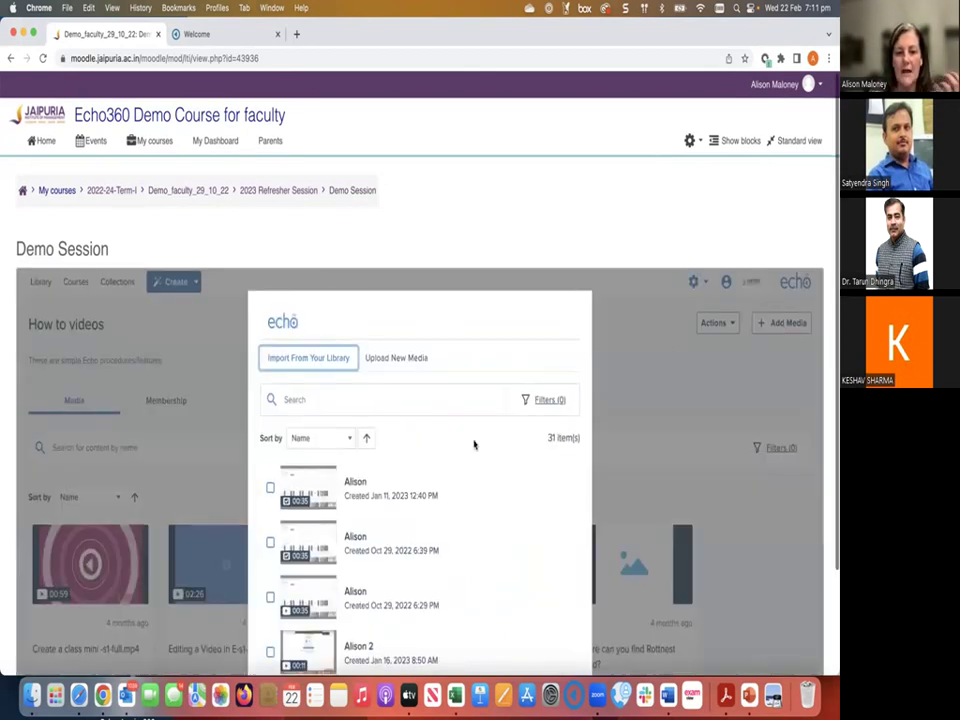
{"action": "scroll", "coordinate": [474, 444], "scroll_direction": "down", "scroll_amount": 3}
{"action": "left_click", "coordinate": [318, 532]}
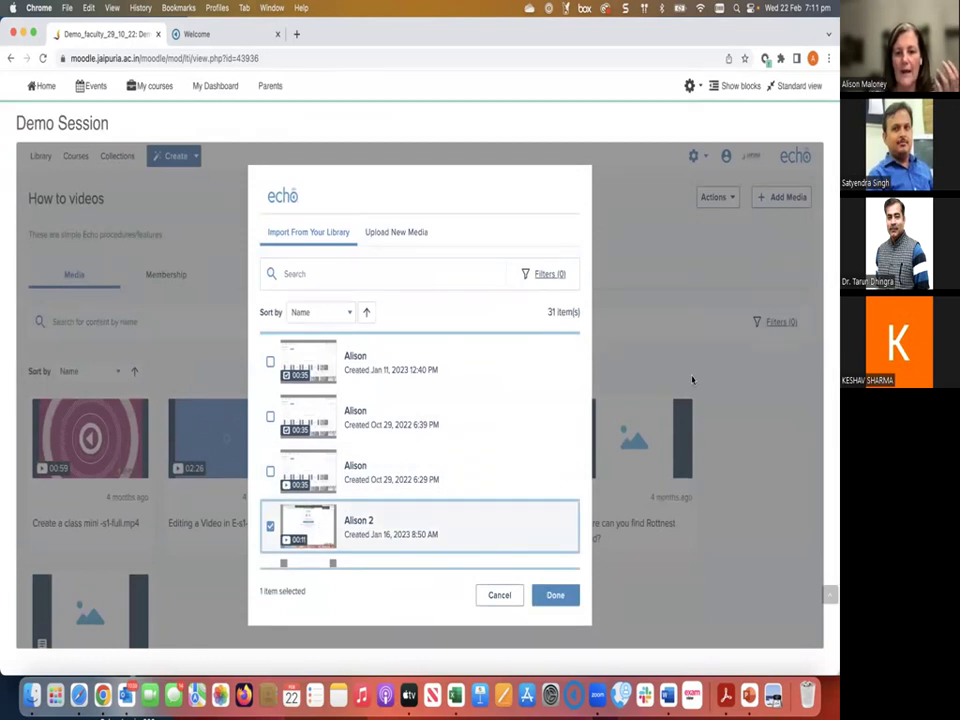
{"action": "left_click", "coordinate": [553, 594]}
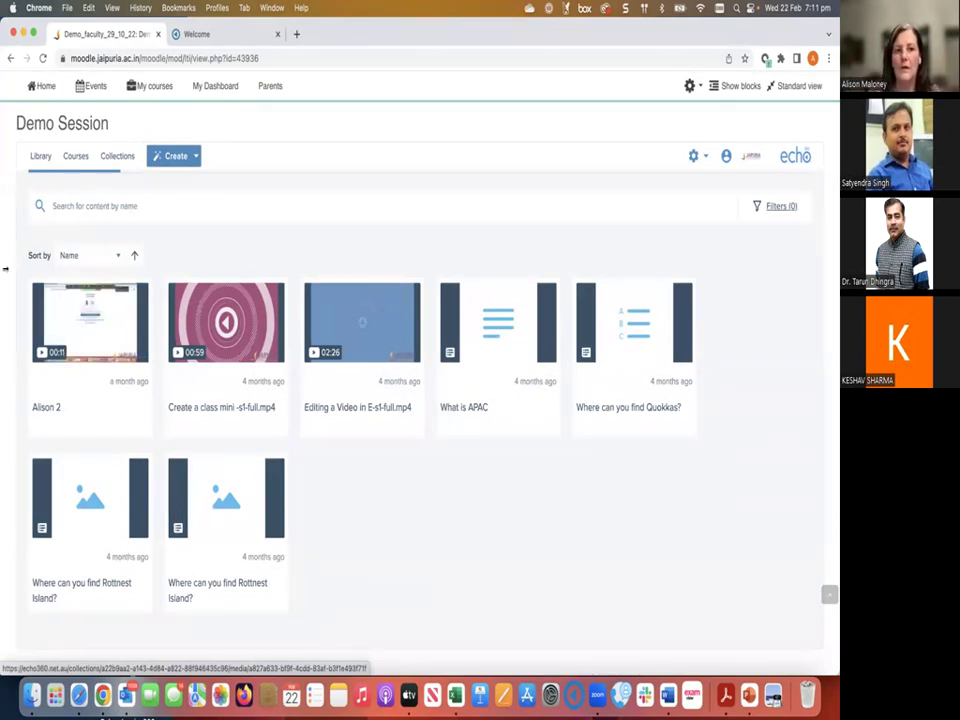
Step: Look through the collections and media in the library and open the list of courses
{"action": "left_click", "coordinate": [38, 157]}
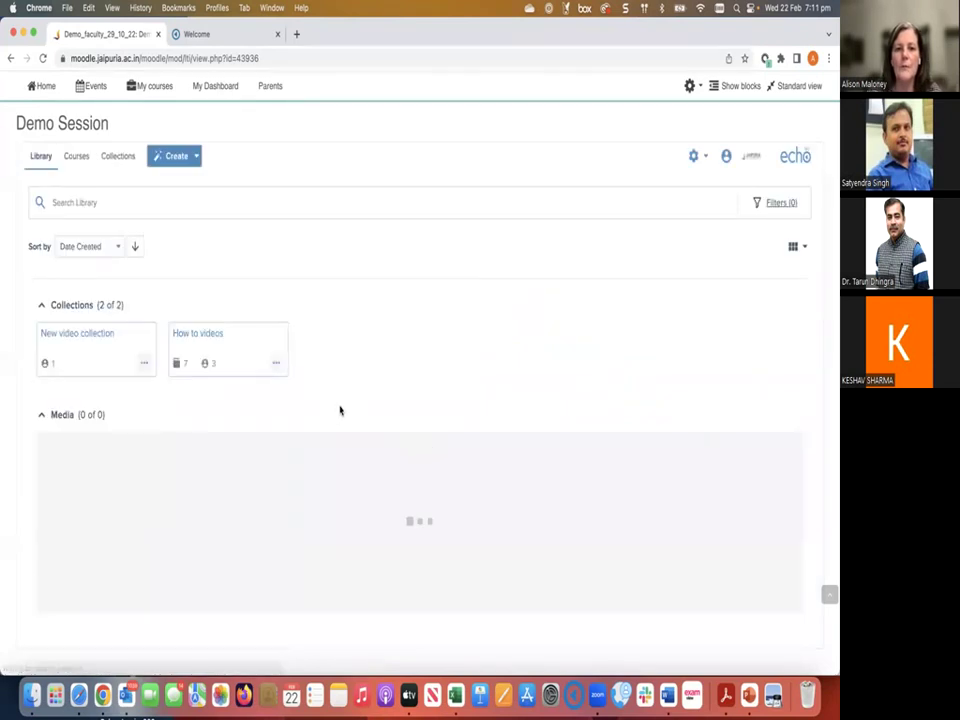
{"action": "scroll", "coordinate": [340, 410], "scroll_direction": "down", "scroll_amount": 2}
{"action": "scroll", "coordinate": [340, 410], "scroll_direction": "down", "scroll_amount": 1}
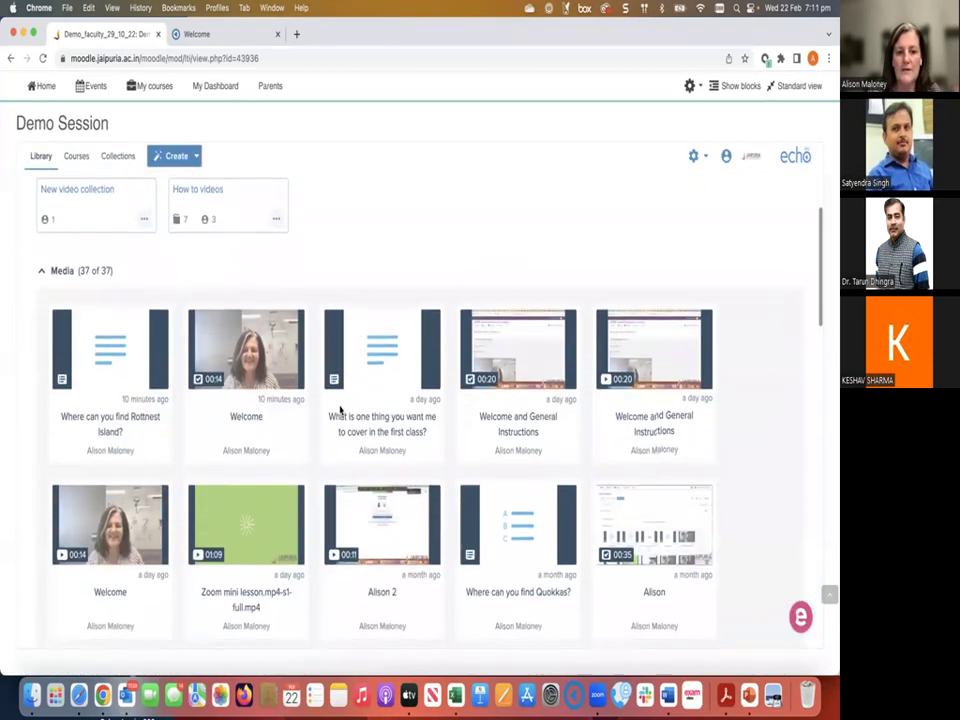
{"action": "scroll", "coordinate": [177, 282], "scroll_direction": "up", "scroll_amount": 3}
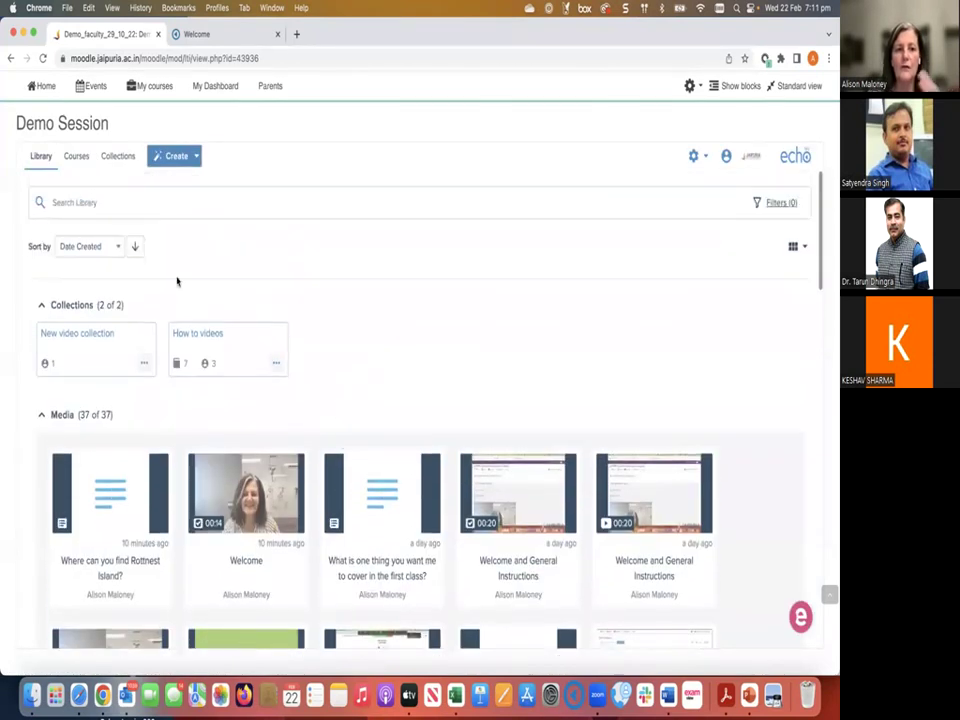
{"action": "left_click", "coordinate": [77, 158]}
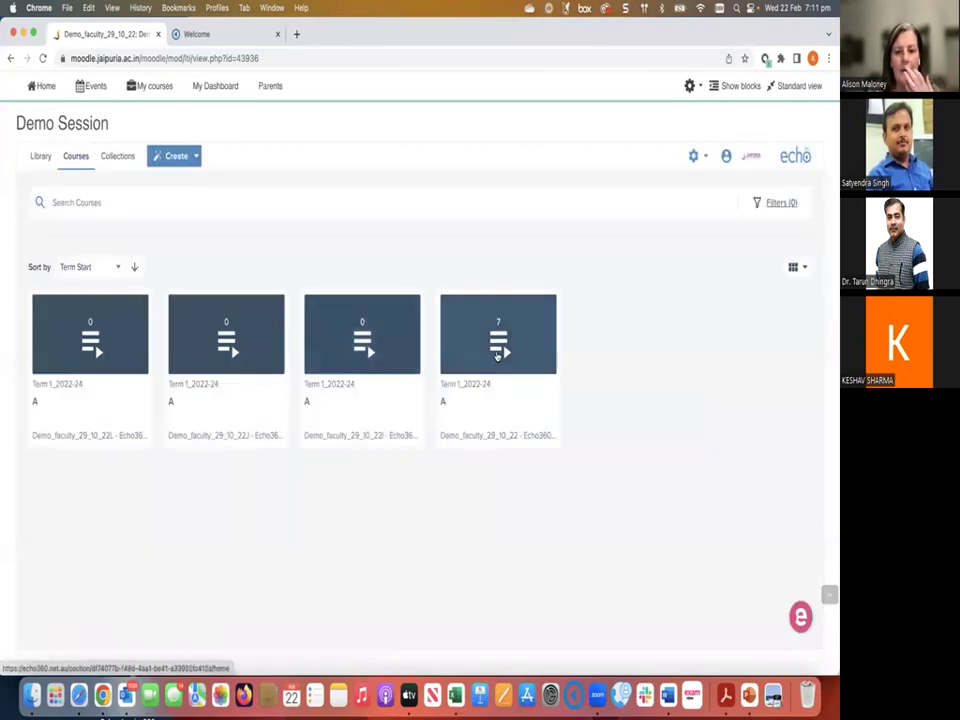
Step: Upload the PDF QRC - Embedding existing content into Moodle copy as the Week 3 class presentation in the Demo_faculty_29_10_22 course
{"action": "left_click", "coordinate": [497, 354]}
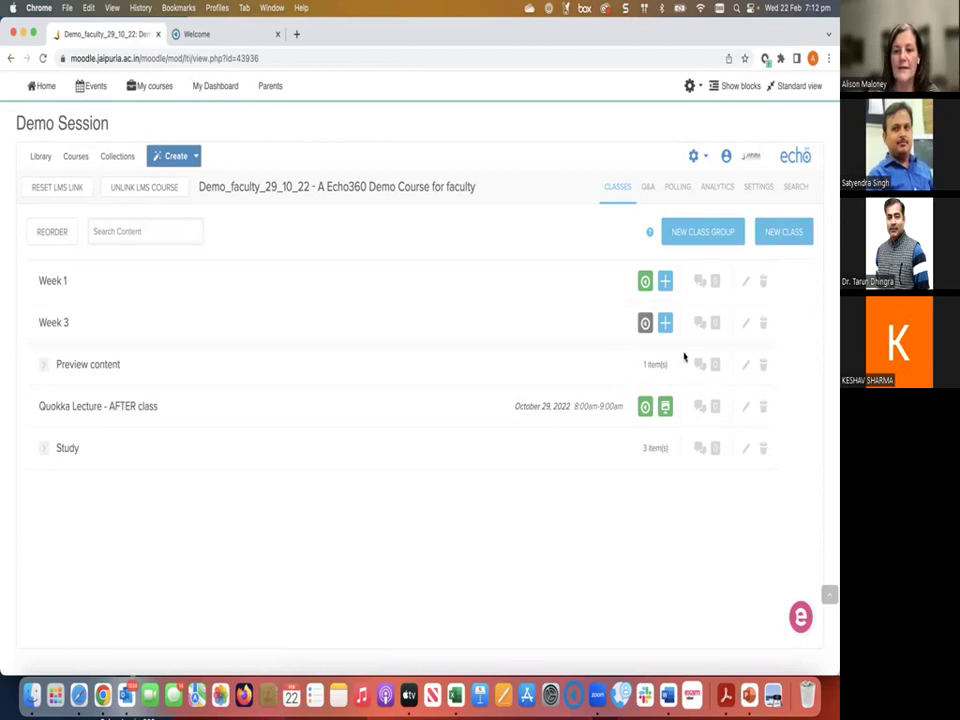
{"action": "left_click", "coordinate": [665, 323]}
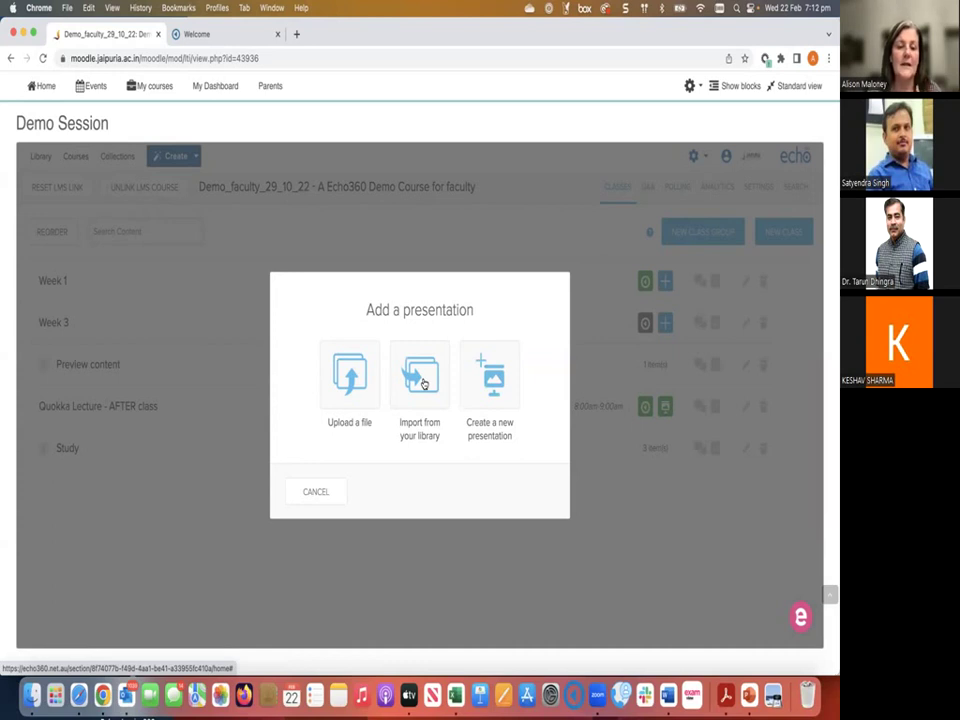
{"action": "left_click", "coordinate": [348, 384]}
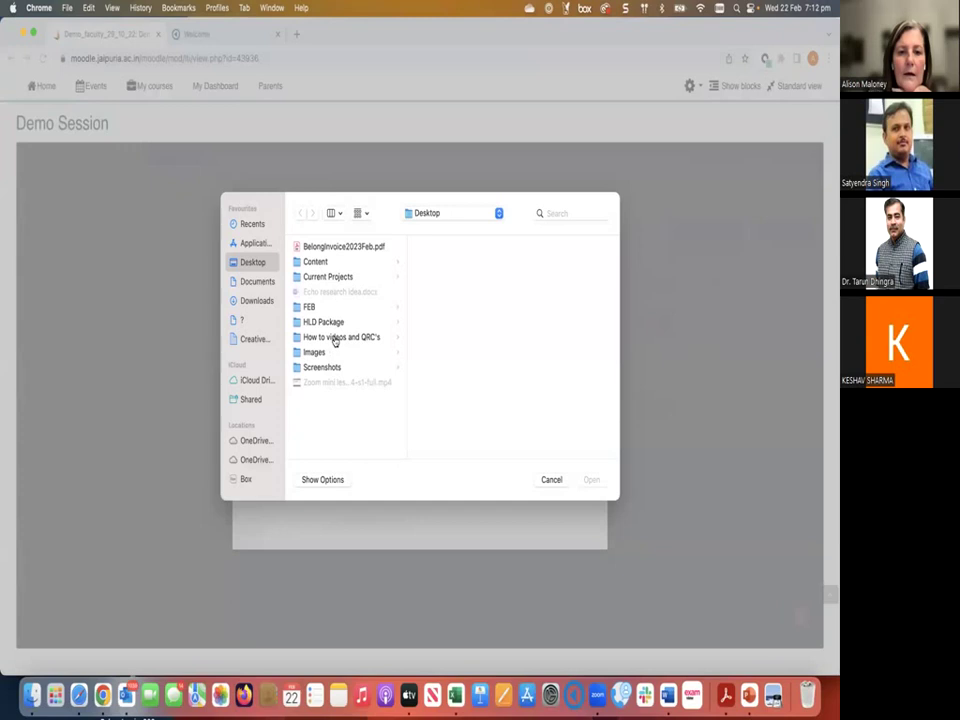
{"action": "left_click", "coordinate": [335, 341]}
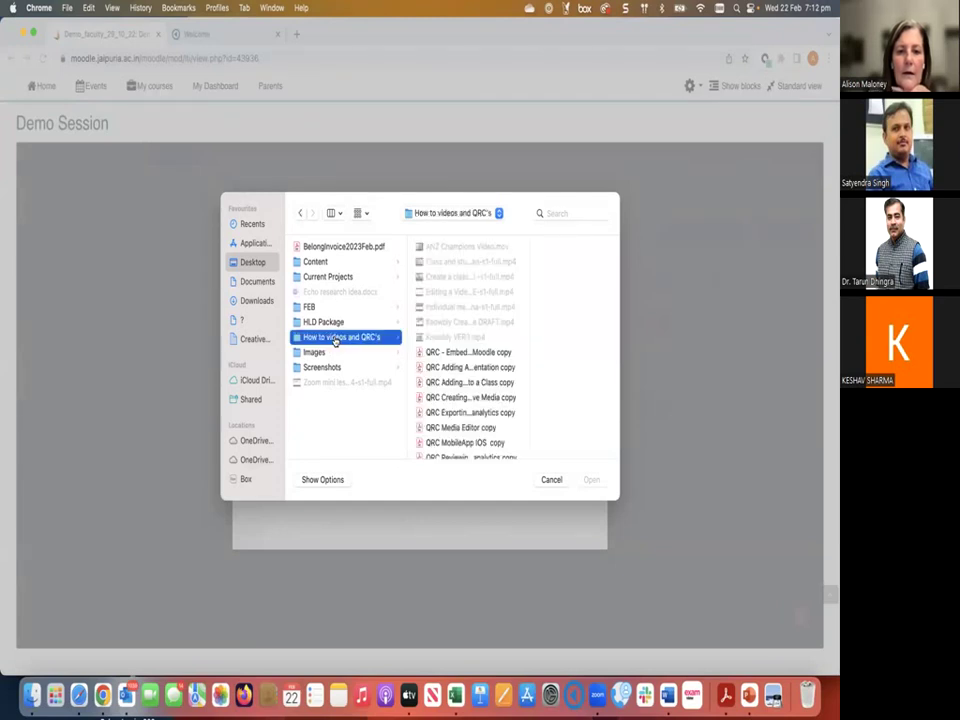
{"action": "left_click", "coordinate": [454, 353]}
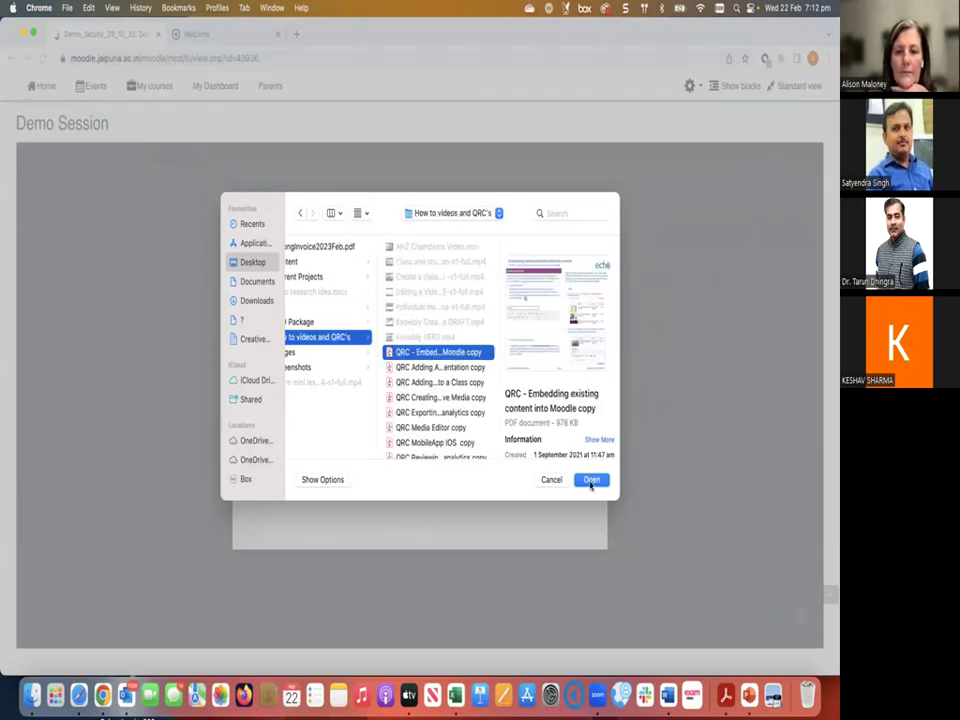
{"action": "left_click", "coordinate": [591, 480]}
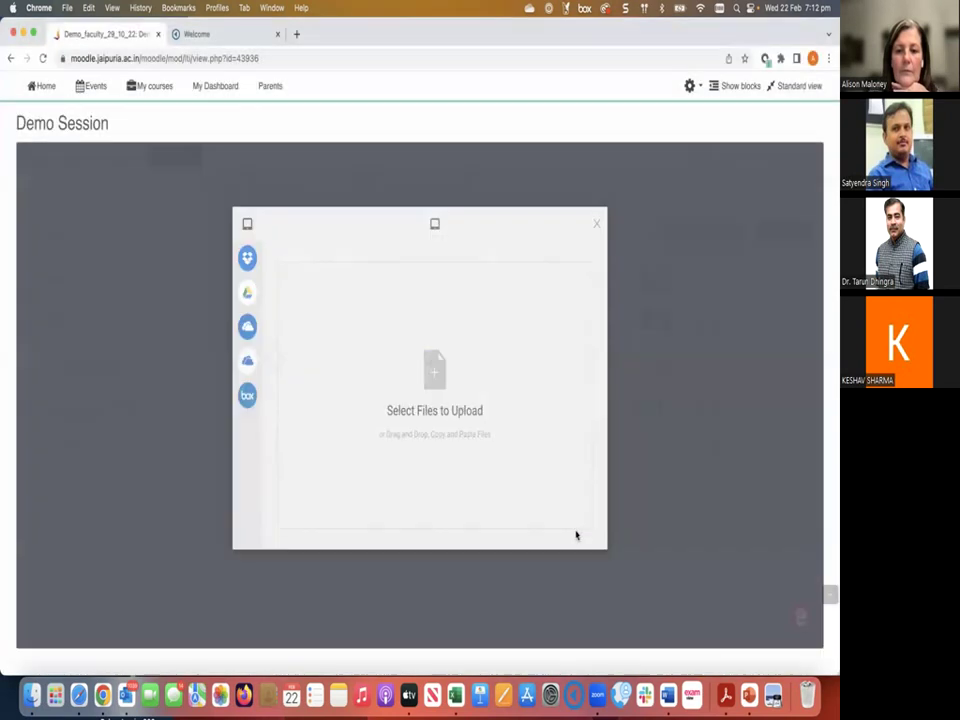
{"action": "left_click", "coordinate": [576, 533]}
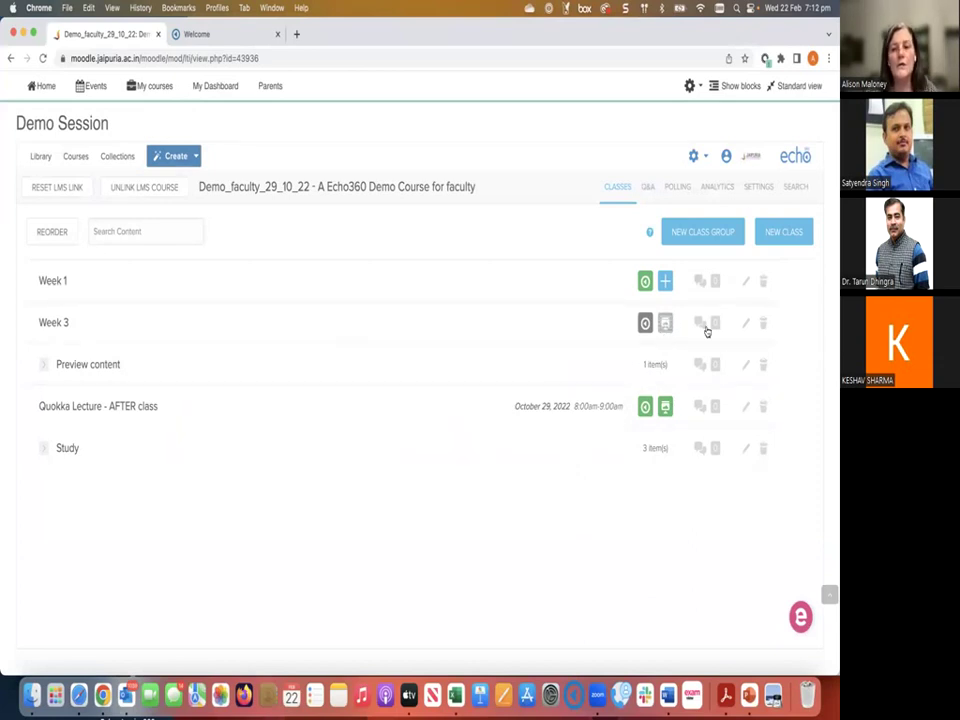
Step: Open Quokka presentation.pptx from the AFTER class lecture for editing and check which poll types can be added, without creating one
{"action": "left_click", "coordinate": [665, 412]}
{"action": "scroll", "coordinate": [645, 510], "scroll_direction": "down", "scroll_amount": 2}
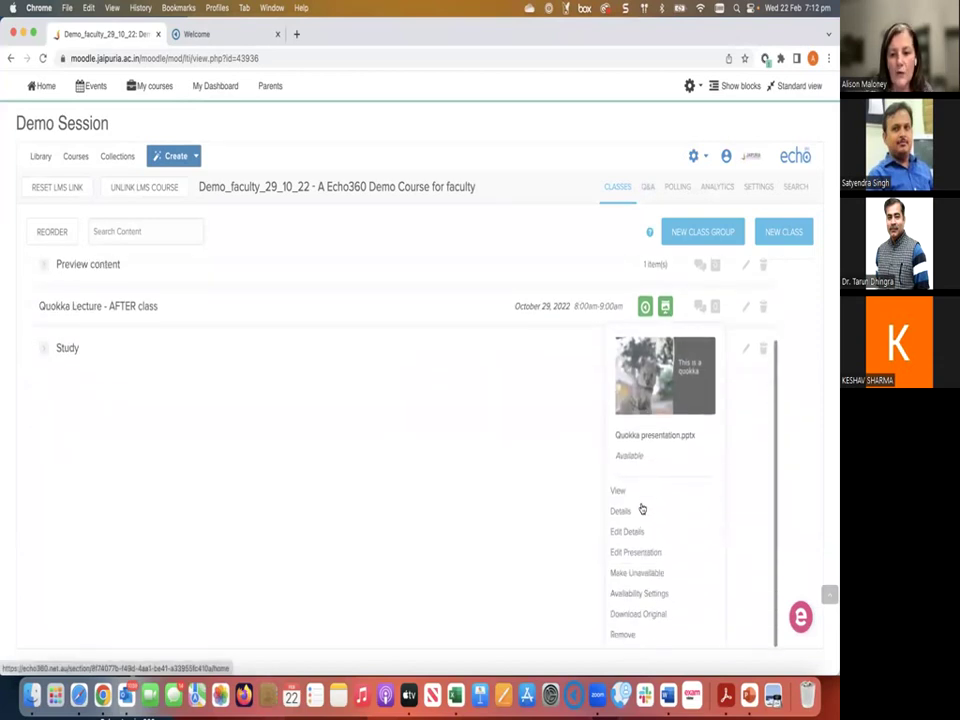
{"action": "left_click", "coordinate": [636, 553]}
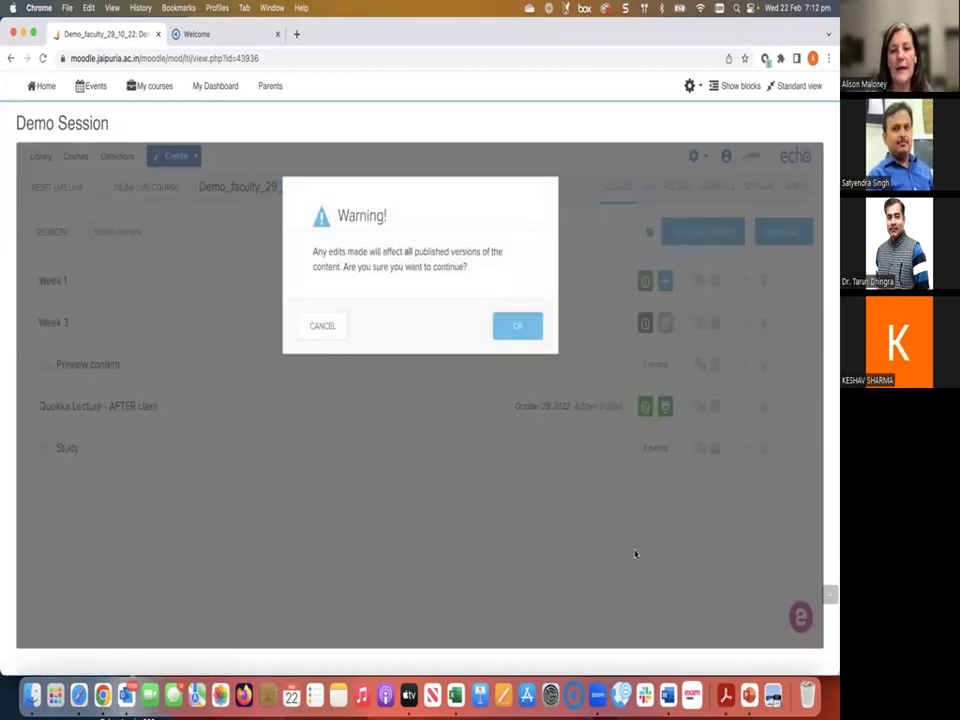
{"action": "left_click", "coordinate": [518, 328]}
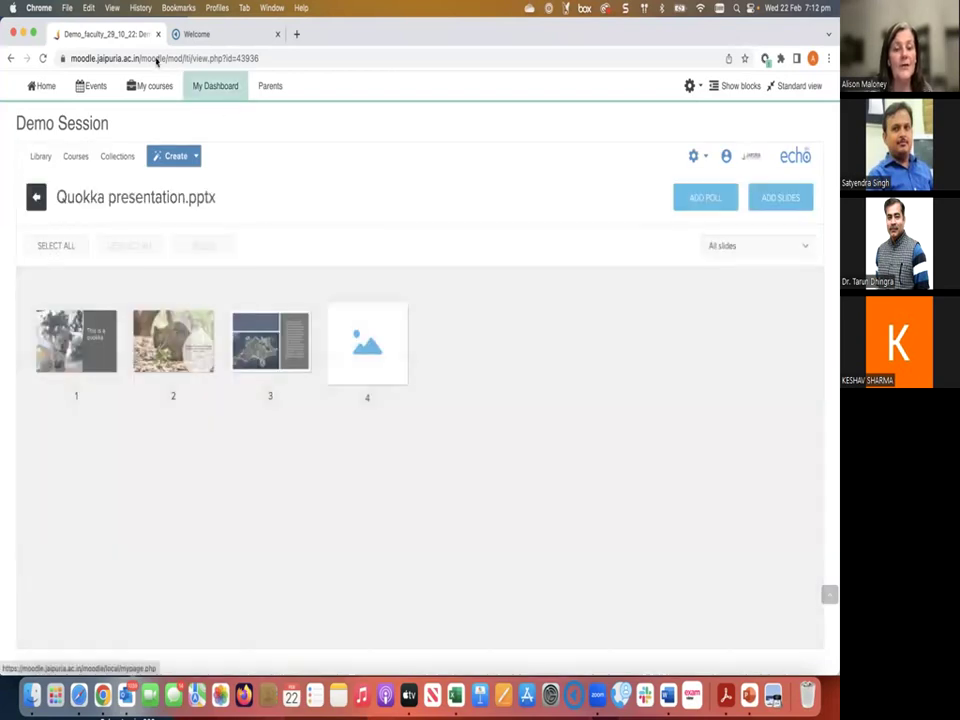
{"action": "left_click", "coordinate": [709, 199]}
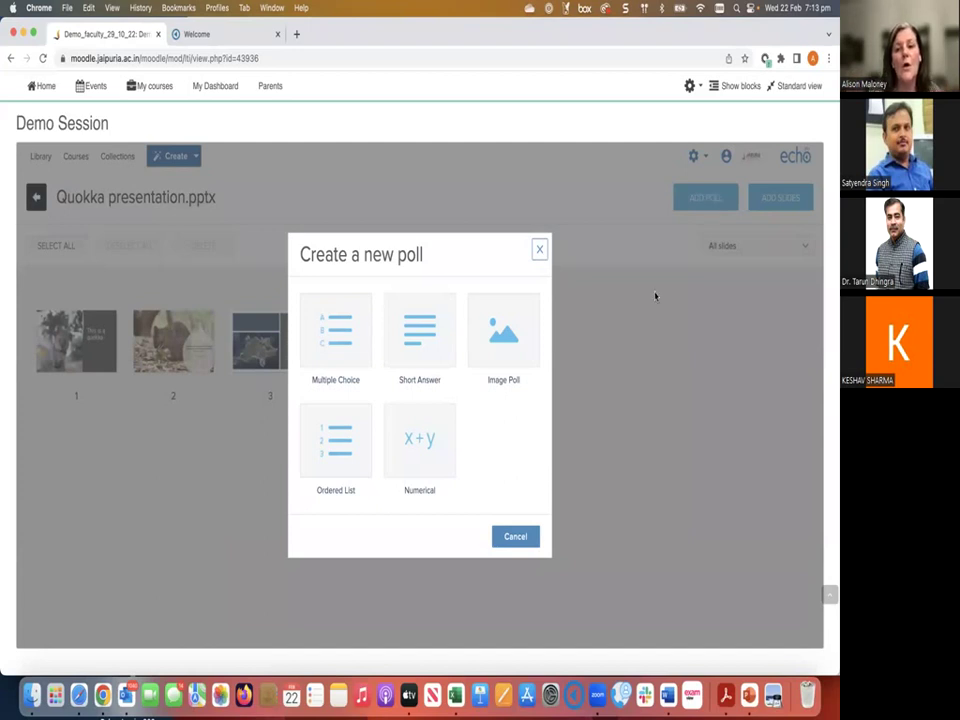
{"action": "left_click", "coordinate": [520, 538]}
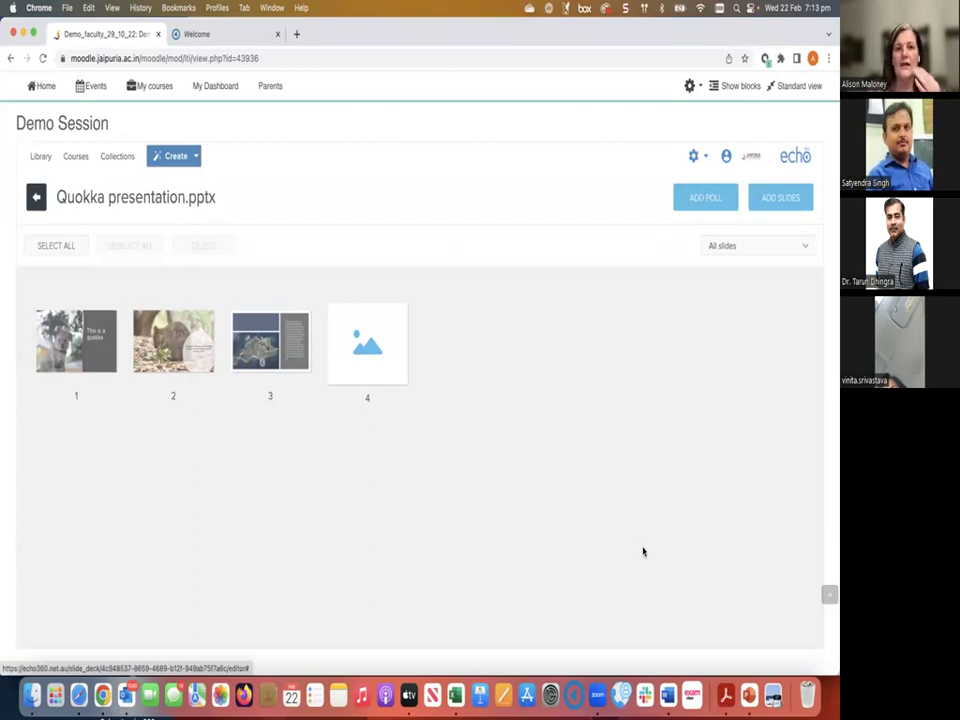
Step: Return to the class list of Demo_faculty_29_10_22 and open the Quokka Lecture - AFTER class
{"action": "left_click_drag", "start_coordinate": [660, 40], "coordinate": [667, 39]}
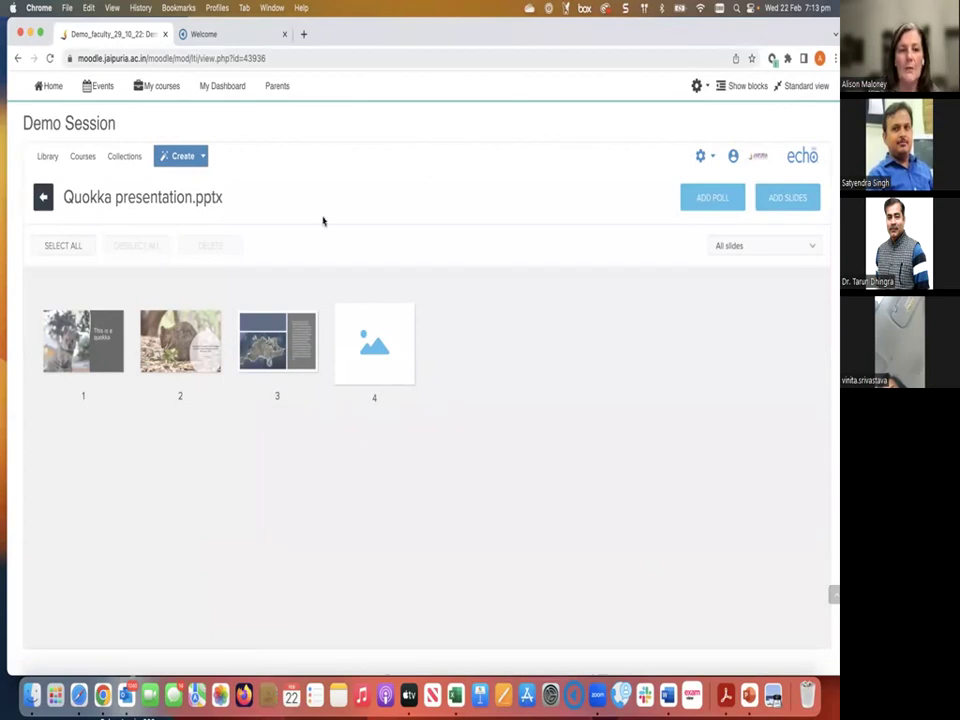
{"action": "left_click", "coordinate": [88, 158]}
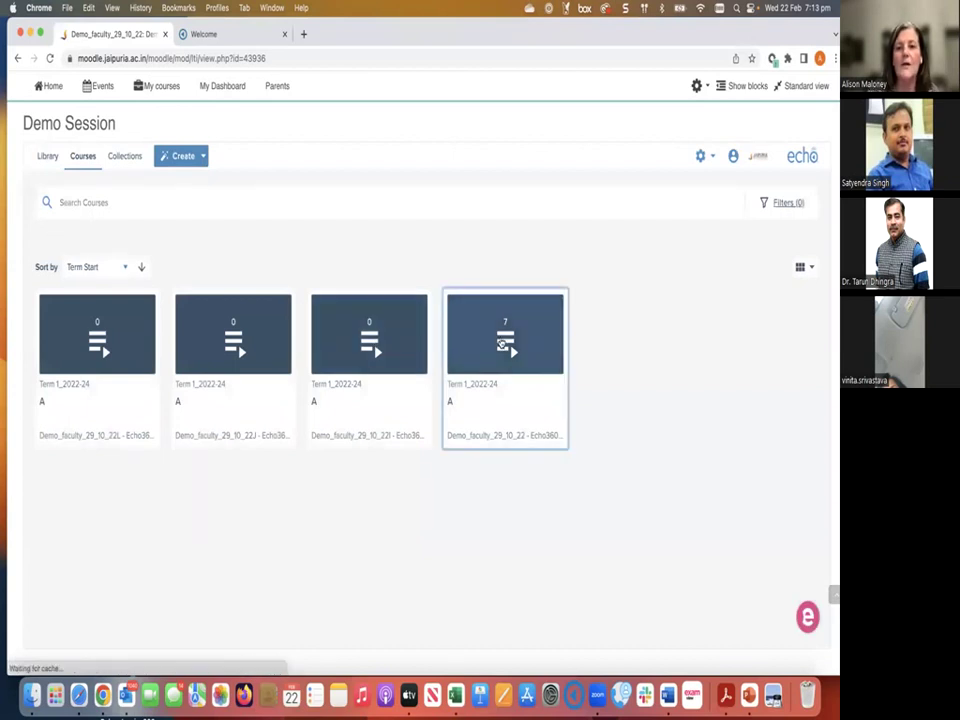
{"action": "left_click", "coordinate": [503, 344]}
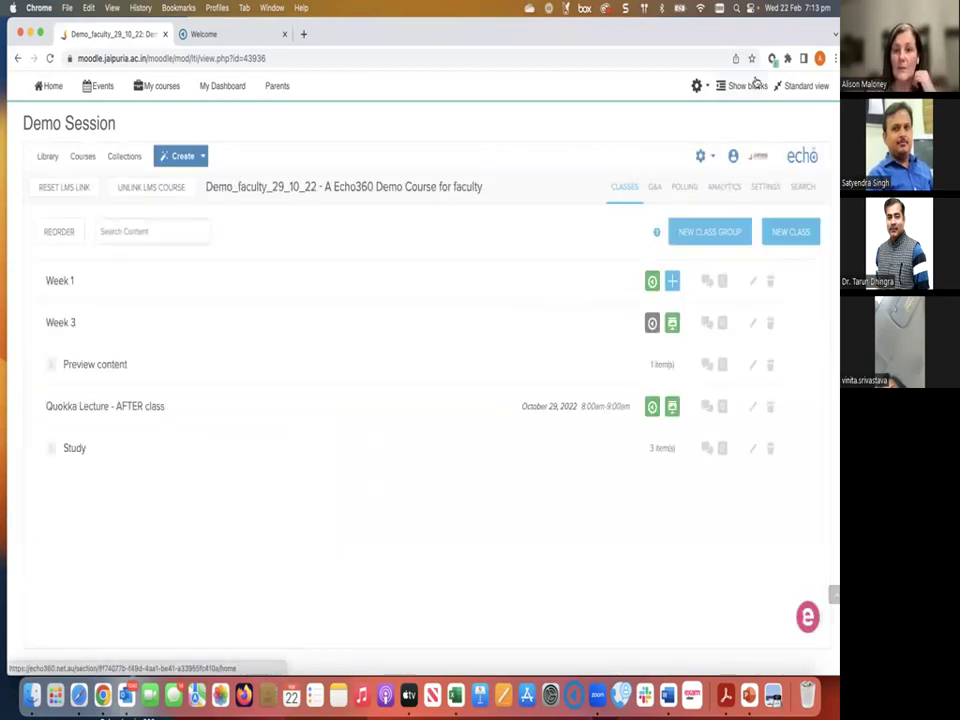
{"action": "left_click", "coordinate": [752, 86]}
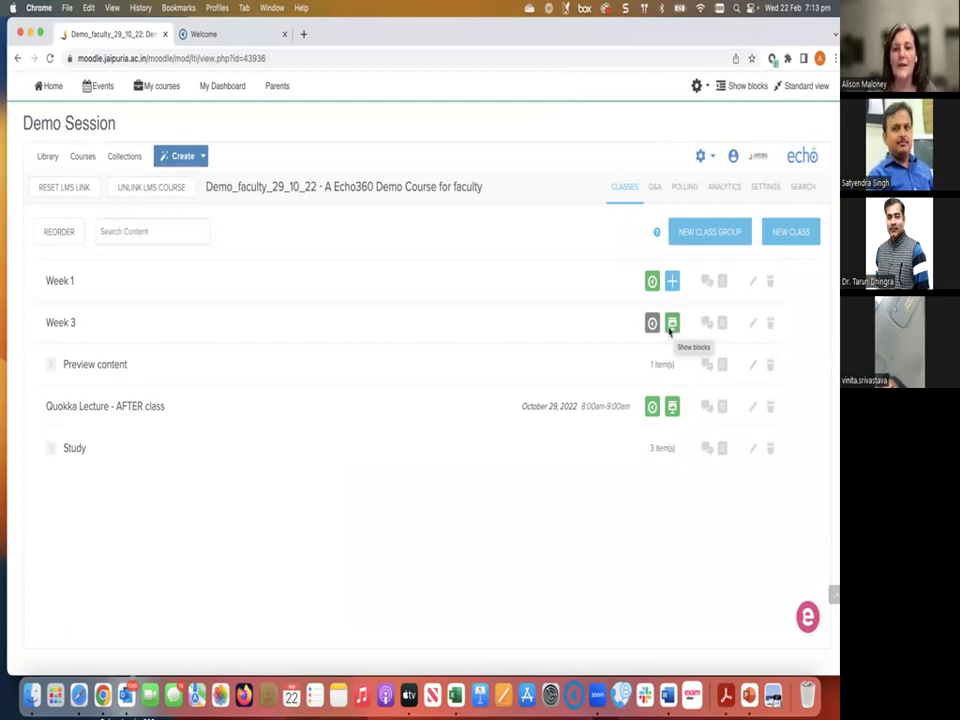
{"action": "left_click", "coordinate": [240, 414]}
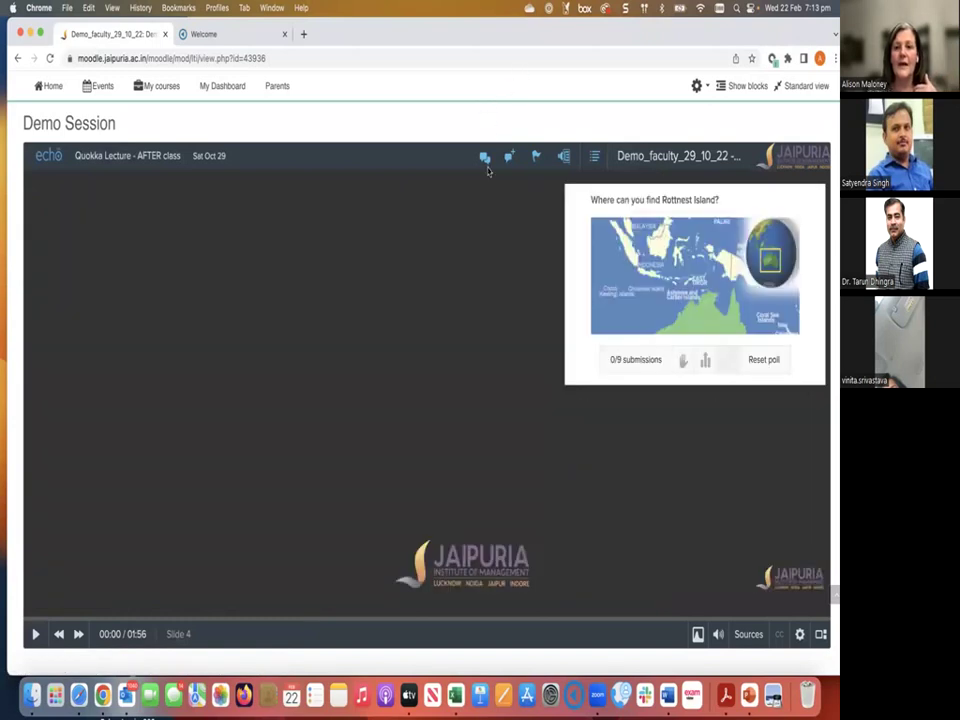
Step: Play the lecture up to 0:09, enlarge the Rottnest Island poll slide and show the class questions beside it
{"action": "left_click", "coordinate": [35, 634]}
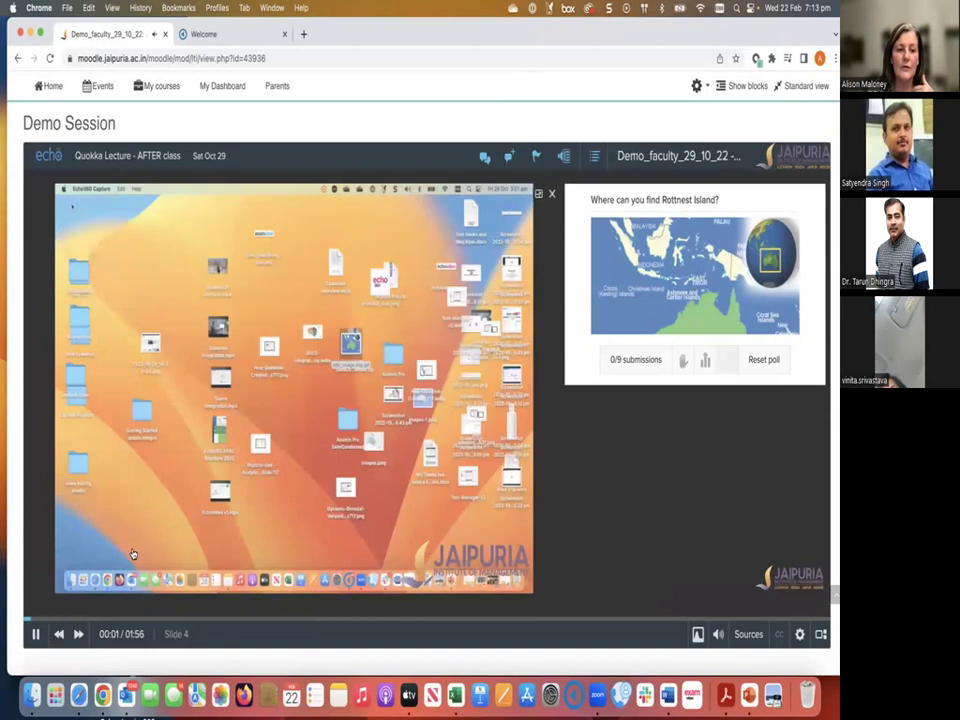
{"action": "left_click", "coordinate": [75, 620]}
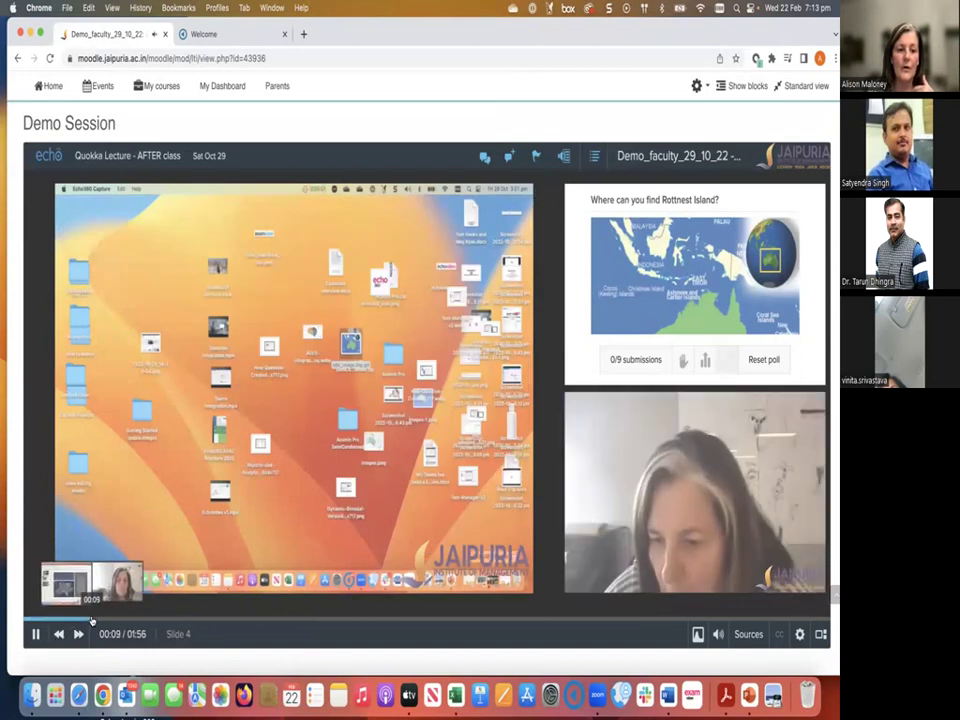
{"action": "left_click", "coordinate": [37, 634]}
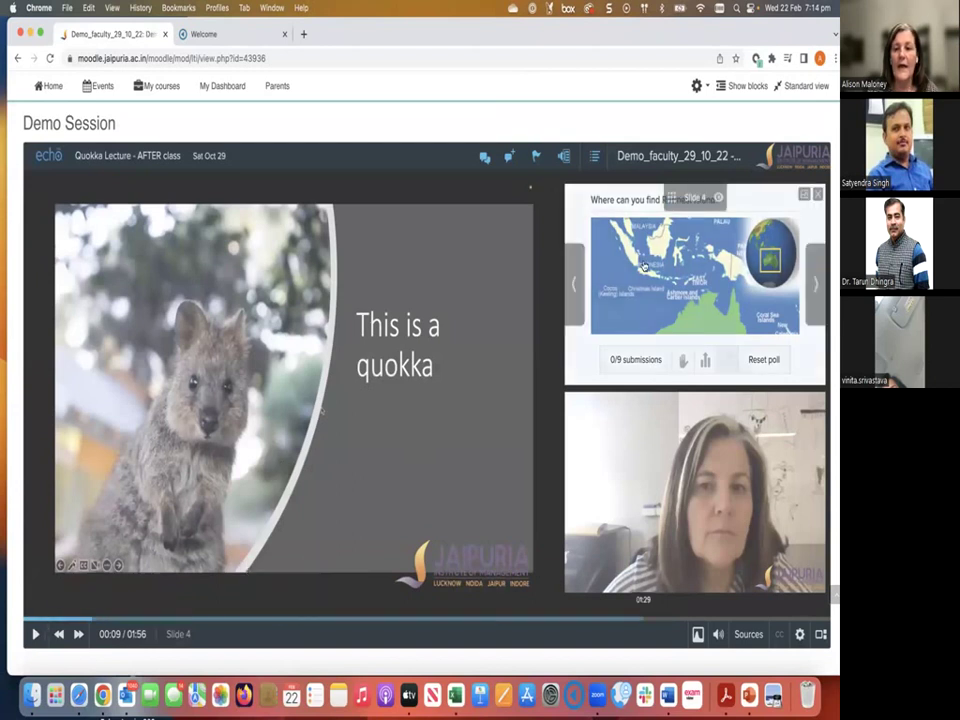
{"action": "left_click", "coordinate": [691, 301]}
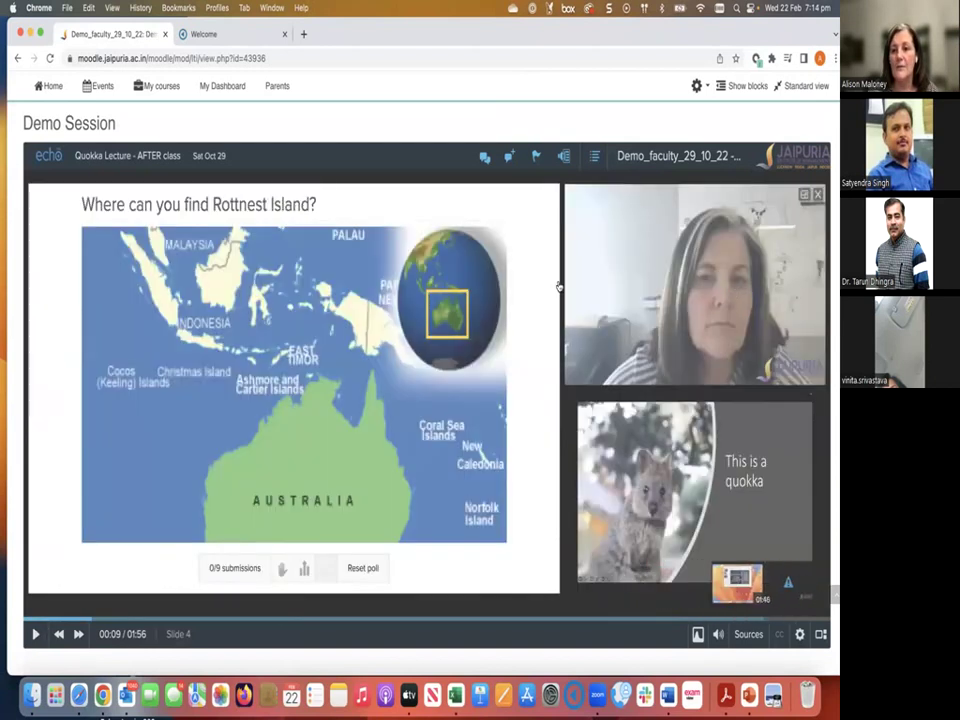
{"action": "left_click", "coordinate": [484, 157]}
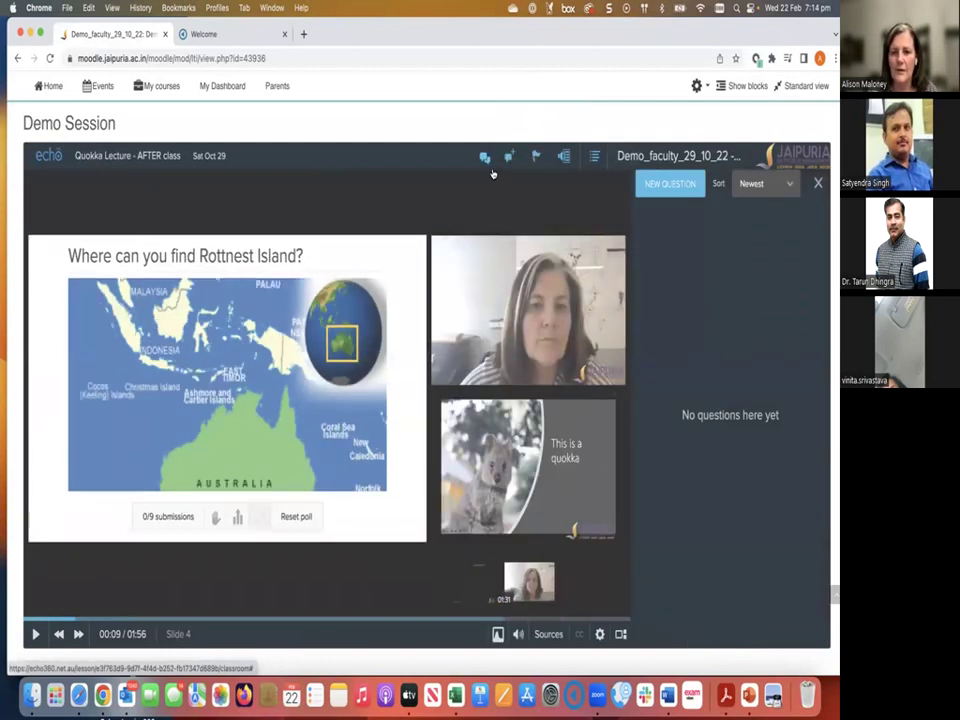
Step: Switch to the student's Echo360 view in Safari and open the Quokka Lecture - AFTER class from the demo course
{"action": "left_click", "coordinate": [78, 695]}
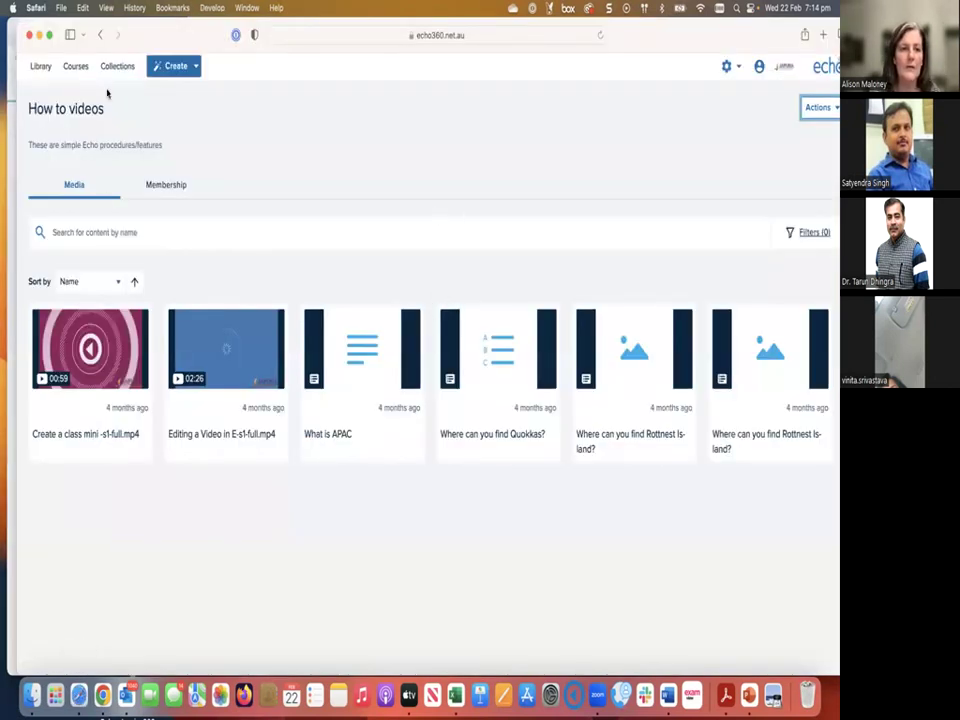
{"action": "left_click", "coordinate": [77, 67]}
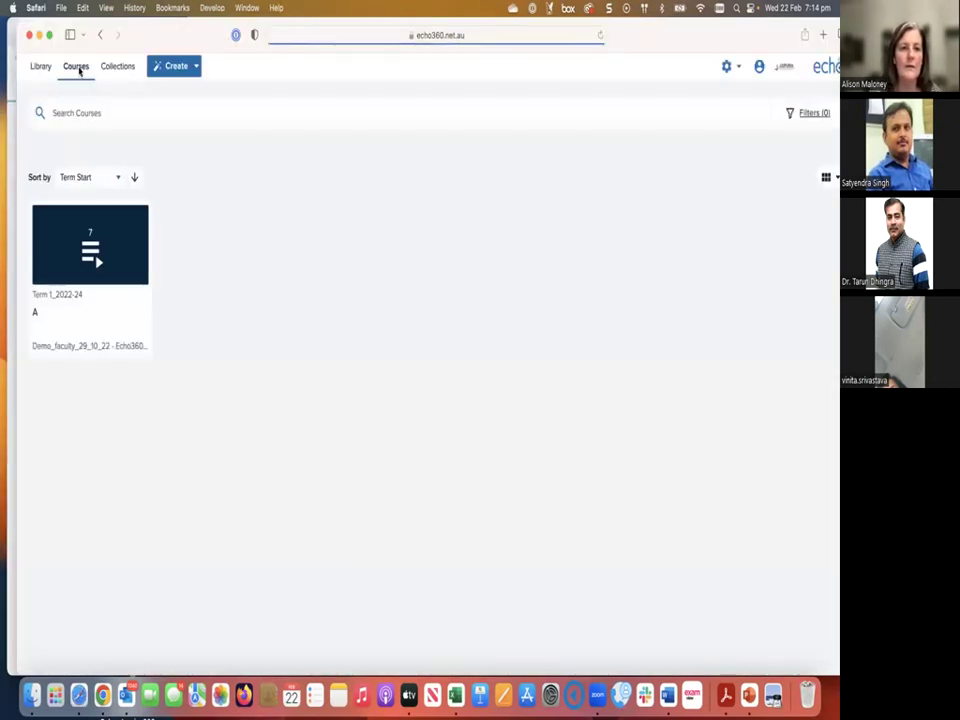
{"action": "left_click", "coordinate": [91, 250]}
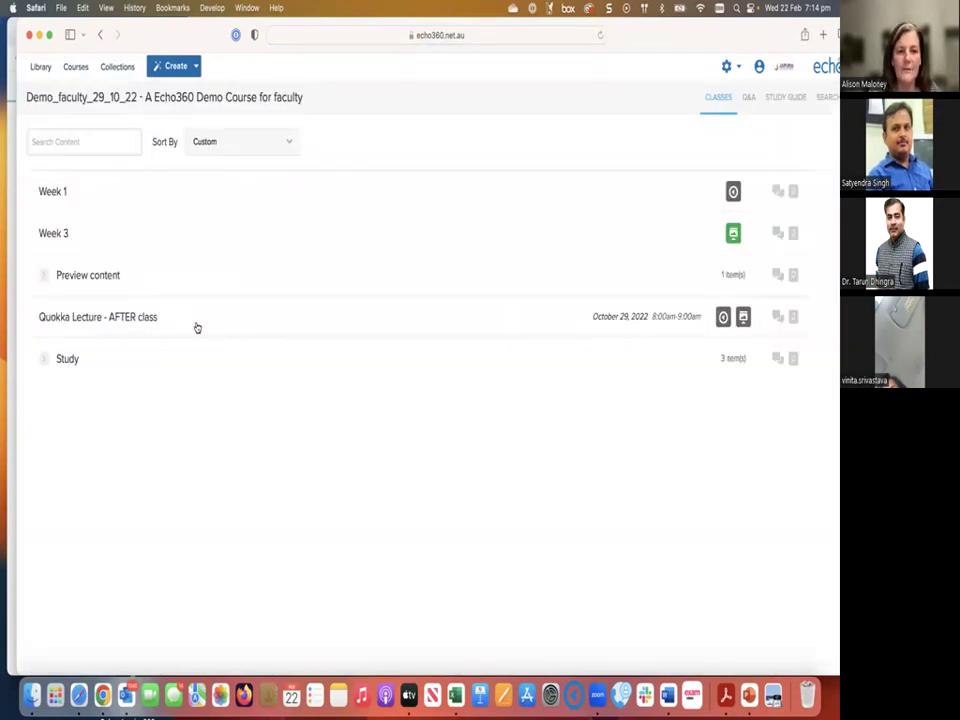
{"action": "left_click", "coordinate": [197, 327]}
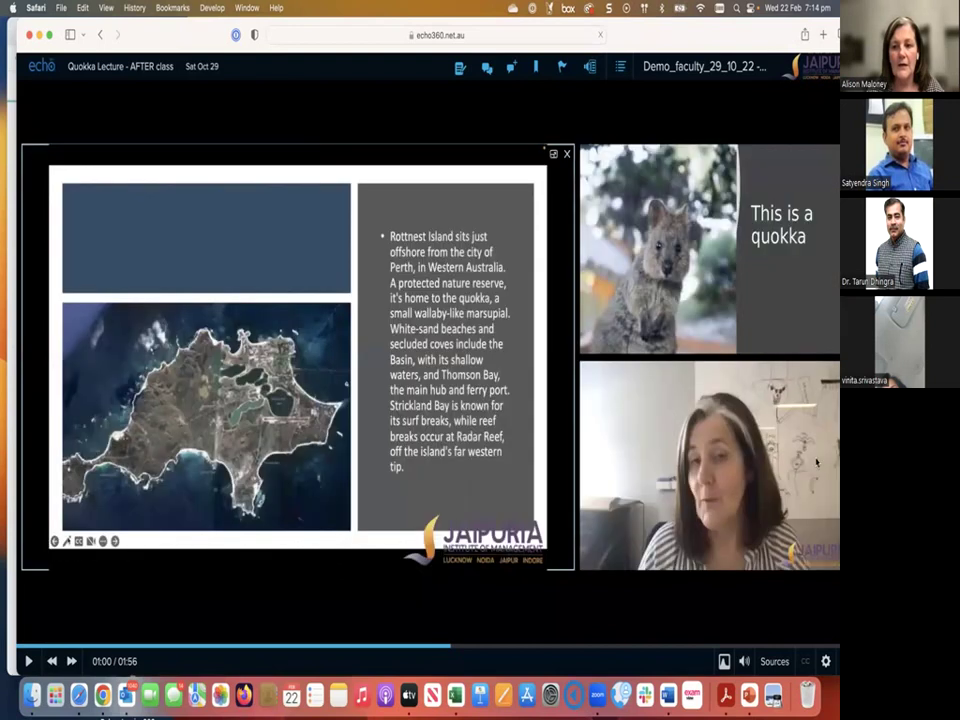
Step: Open the student's notes for the lecture and write the note "Notes are" at 1:00
{"action": "left_click", "coordinate": [459, 68]}
{"action": "left_click", "coordinate": [721, 152]}
{"action": "type", "text": "Note"}
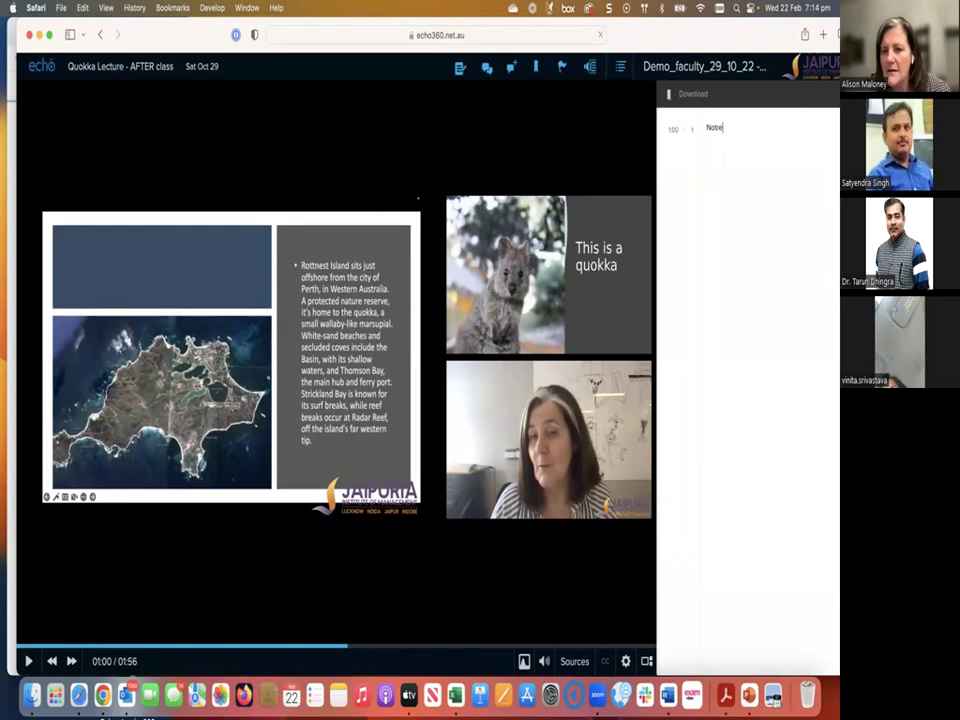
{"action": "type", "text": "s hre"}
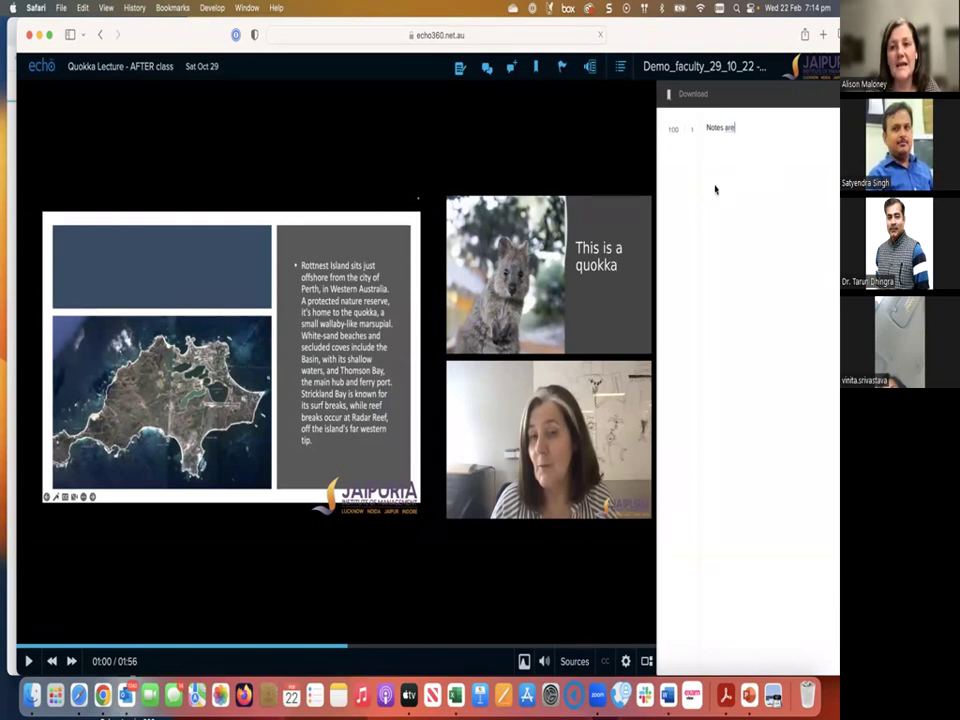
{"action": "key", "text": "BackSpace"}
Step: Move the video to 1:21 and add a second note reading "Take another note"
{"action": "left_click", "coordinate": [462, 645]}
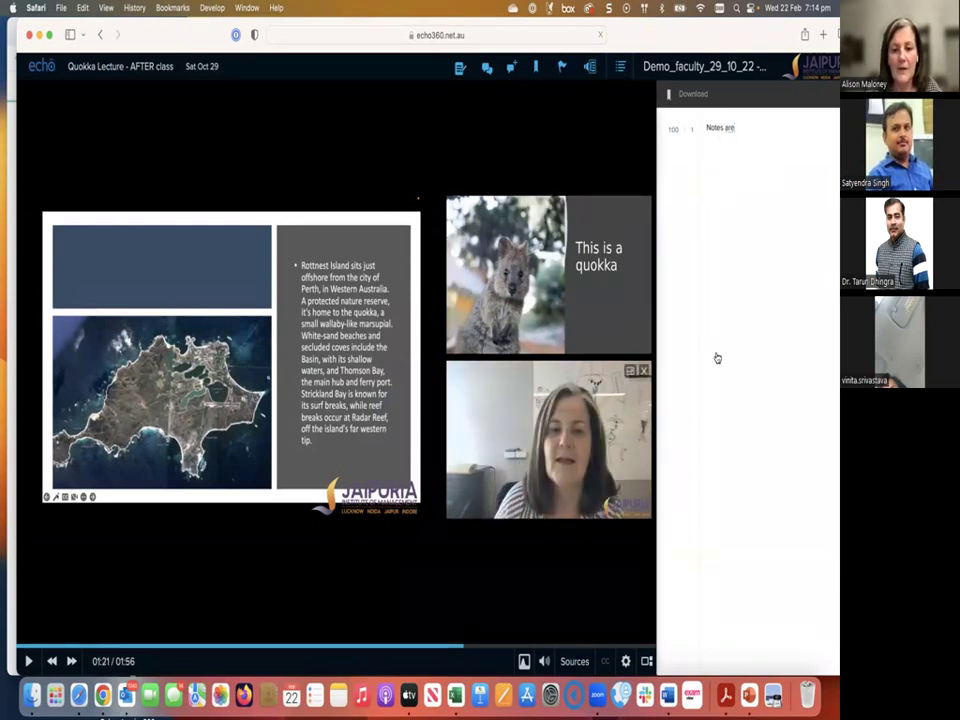
{"action": "key", "text": "Return"}
{"action": "type", "text": "Take another notre"}
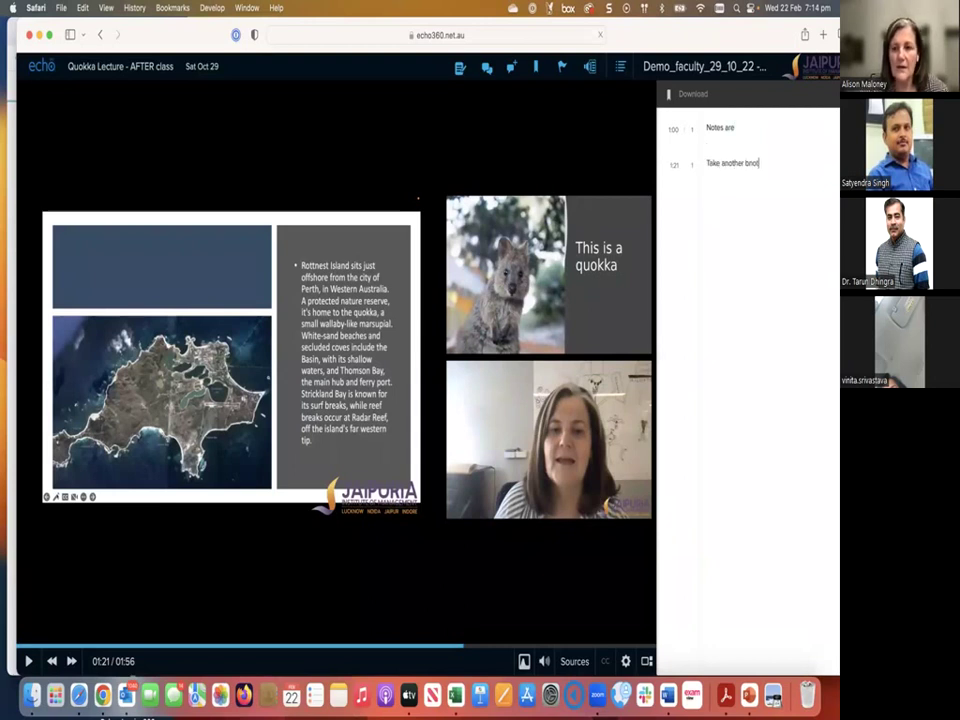
{"action": "double_click", "coordinate": [747, 163]}
{"action": "type", "text": "note"}
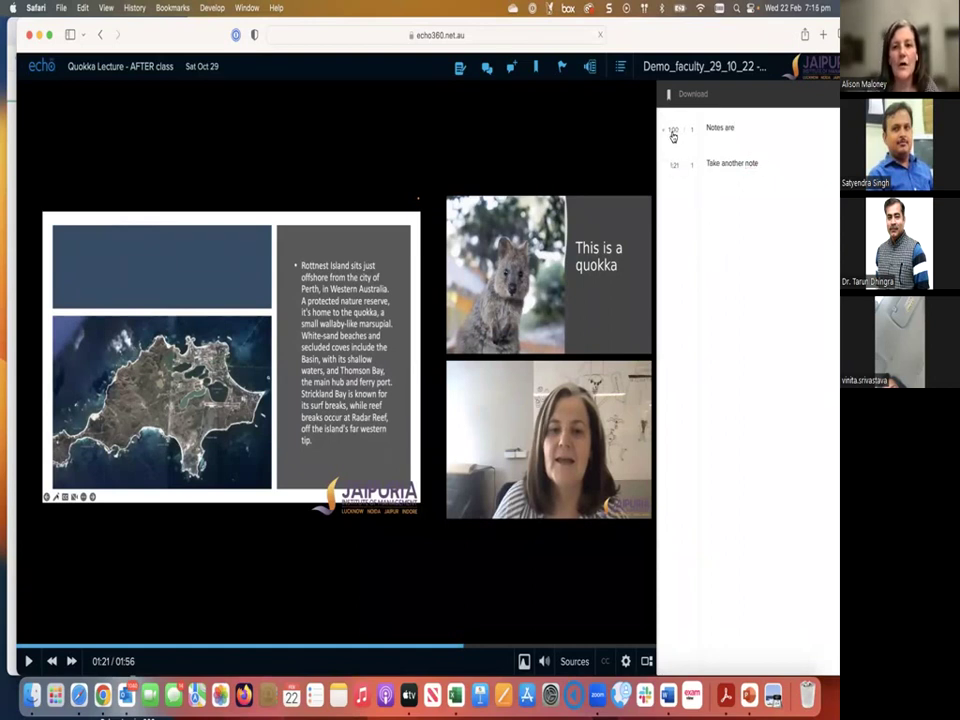
Step: Jump to the video moments of the 1:00 and 1:21 notes, and bookmark the scene at 1:21
{"action": "left_click", "coordinate": [673, 135]}
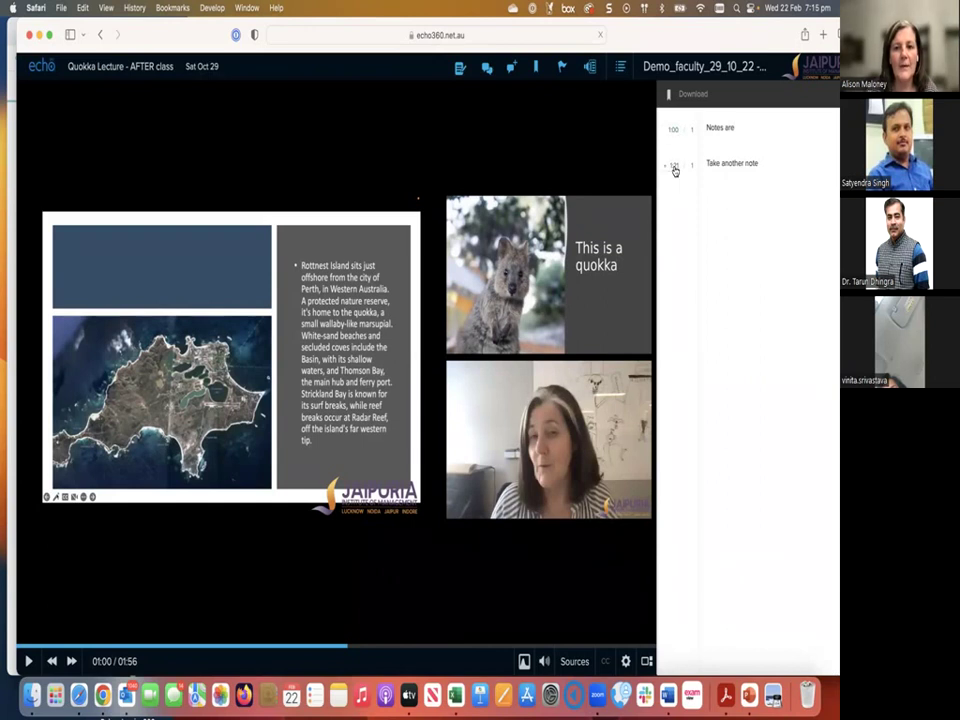
{"action": "left_click", "coordinate": [672, 165]}
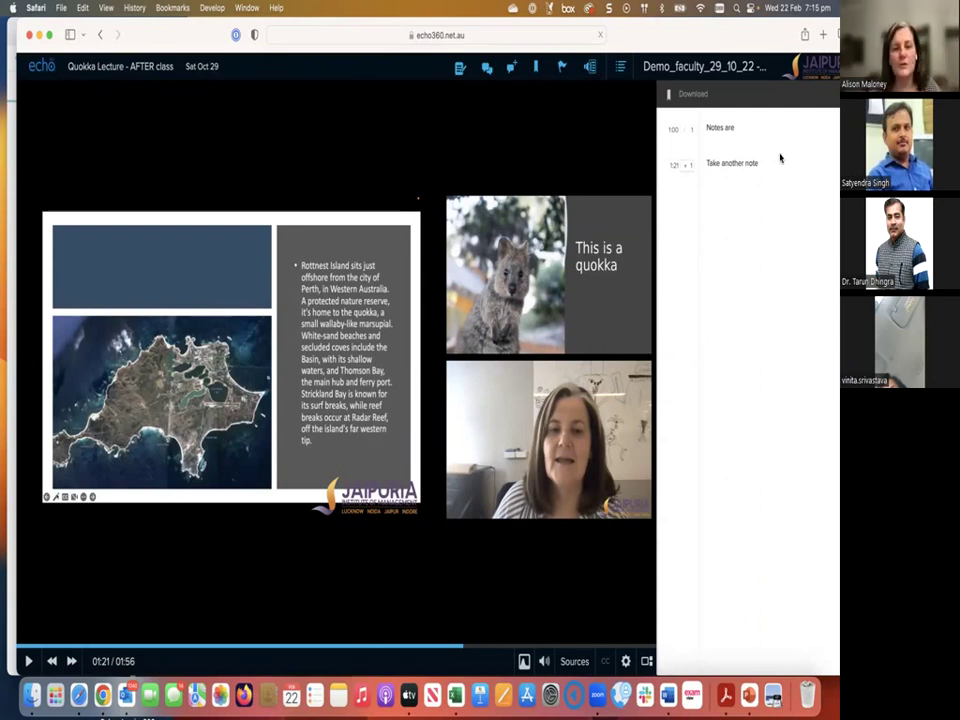
{"action": "left_click", "coordinate": [539, 67]}
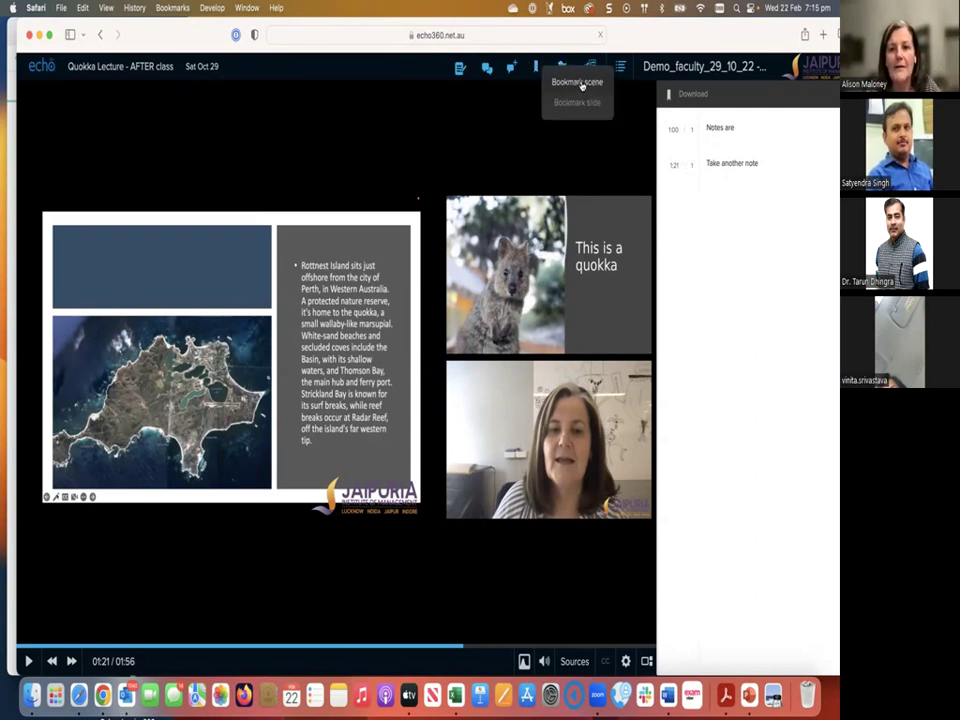
{"action": "left_click", "coordinate": [581, 84]}
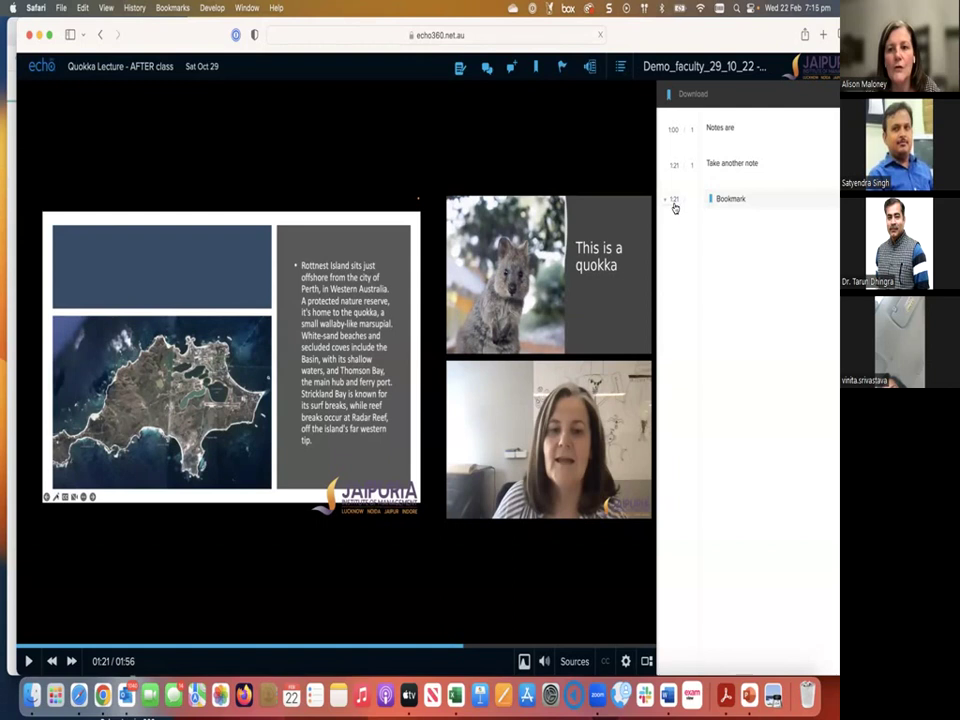
Step: Return the lecture video to the 1:00 note, search its transcript for "car" and step through the matches
{"action": "left_click", "coordinate": [672, 131]}
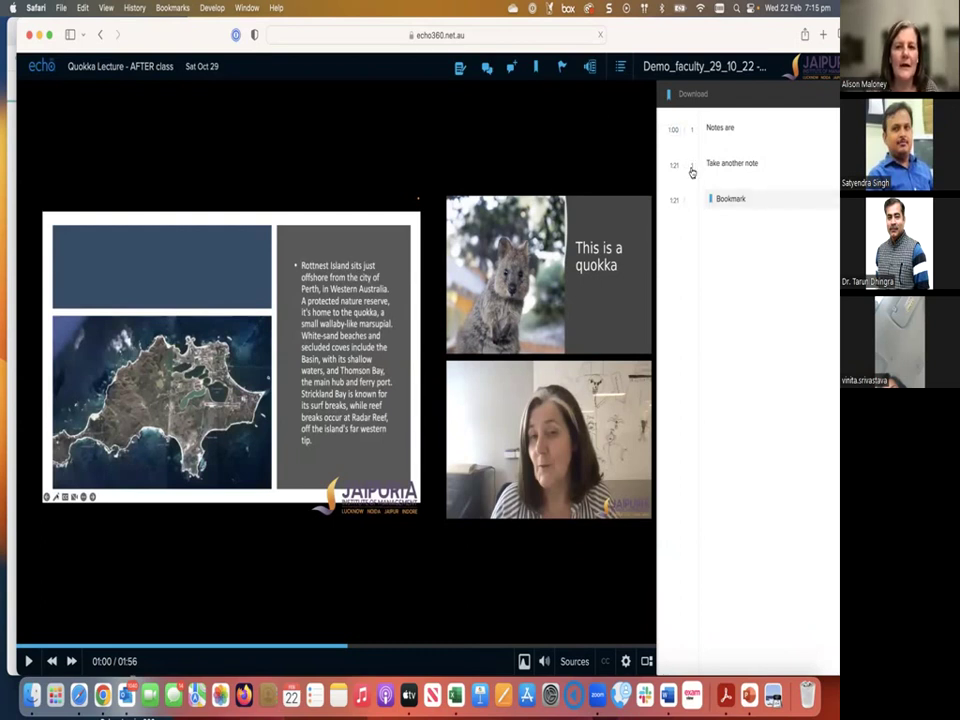
{"action": "left_click", "coordinate": [590, 70]}
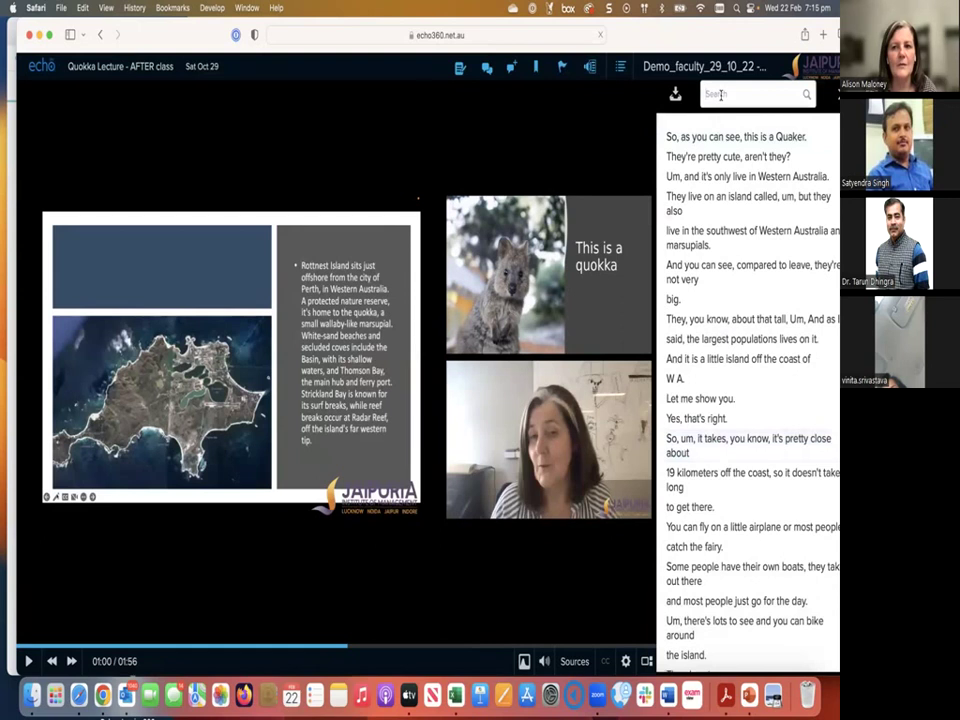
{"action": "scroll", "coordinate": [735, 356], "scroll_direction": "down", "scroll_amount": 4}
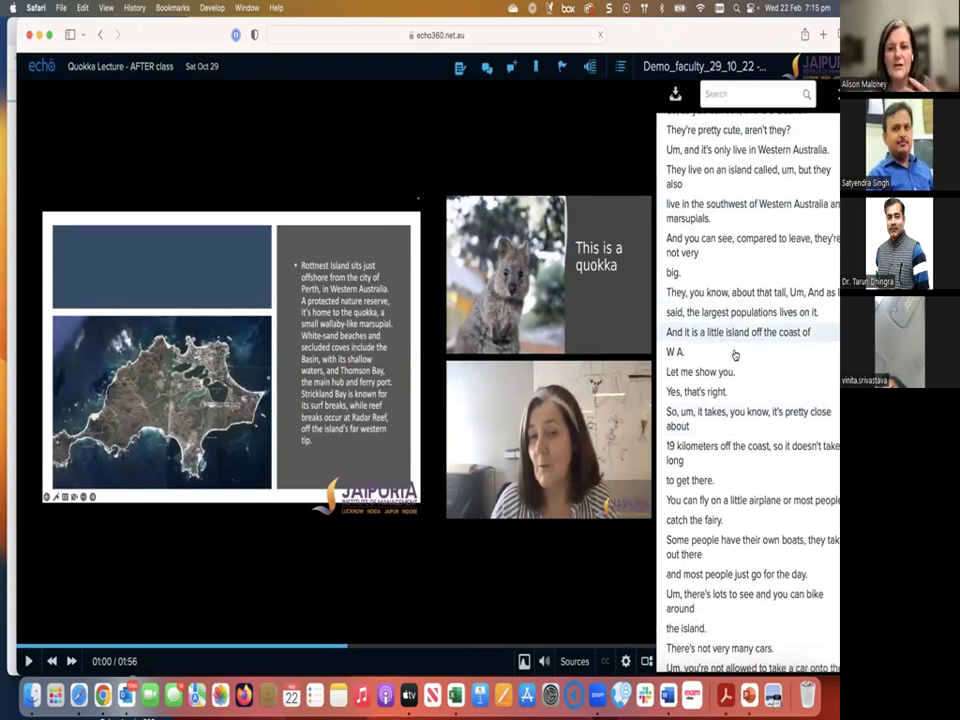
{"action": "scroll", "coordinate": [735, 356], "scroll_direction": "down", "scroll_amount": 2}
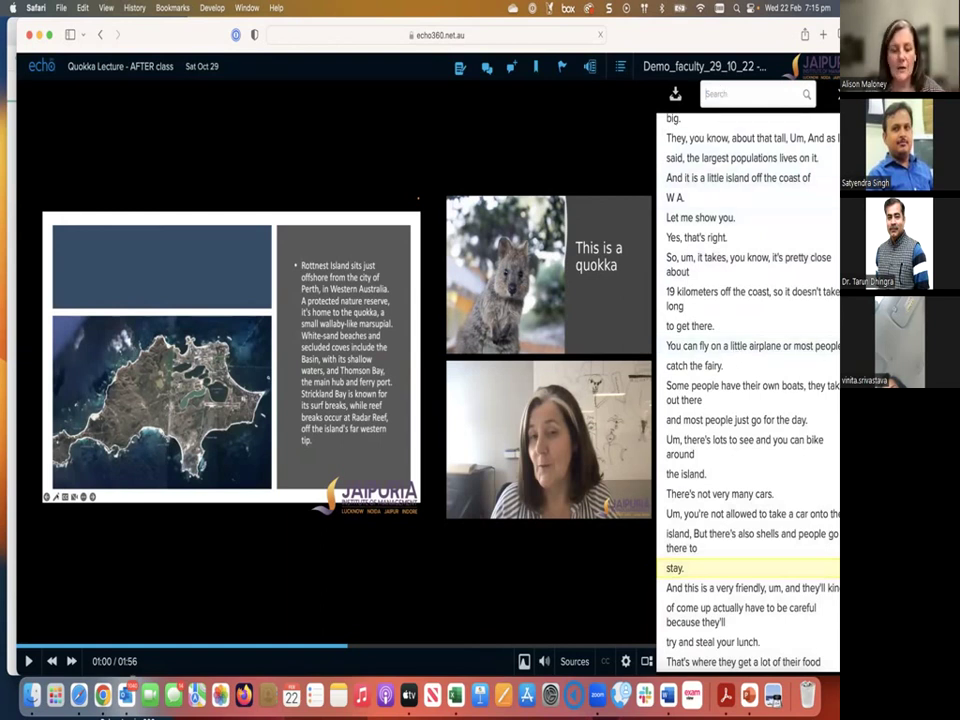
{"action": "type", "text": "car"}
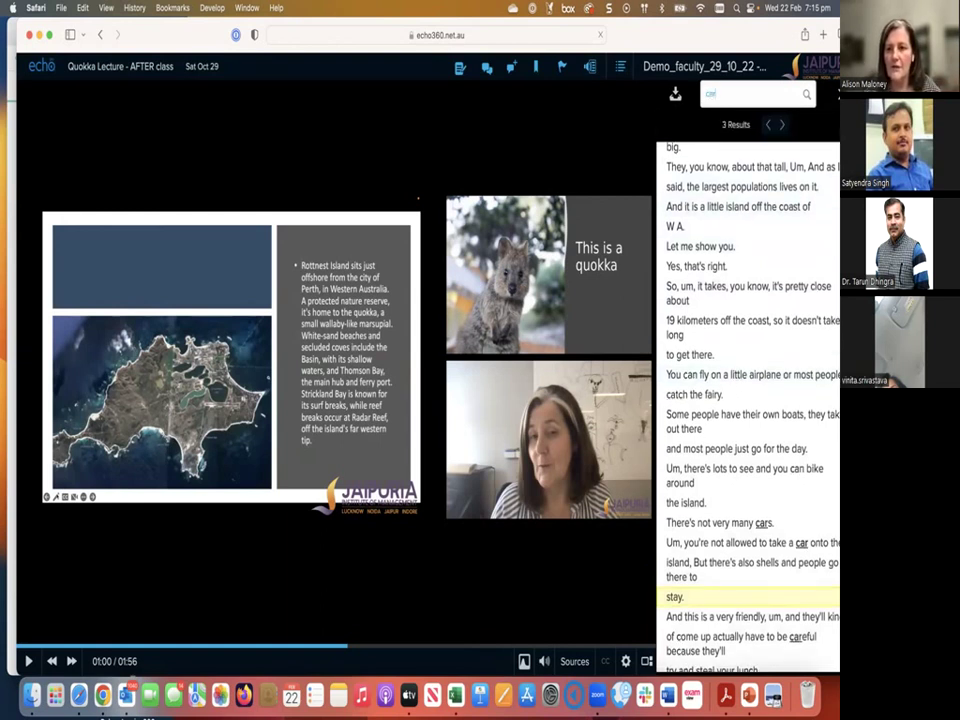
{"action": "left_click", "coordinate": [783, 125]}
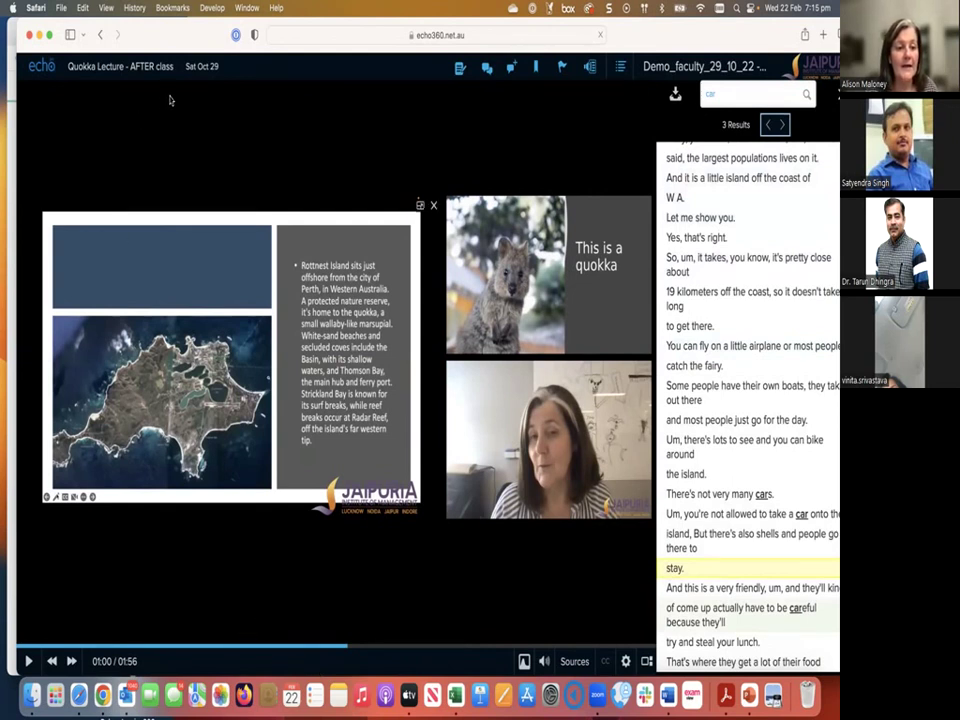
{"action": "left_click", "coordinate": [28, 661]}
{"action": "left_click", "coordinate": [28, 661]}
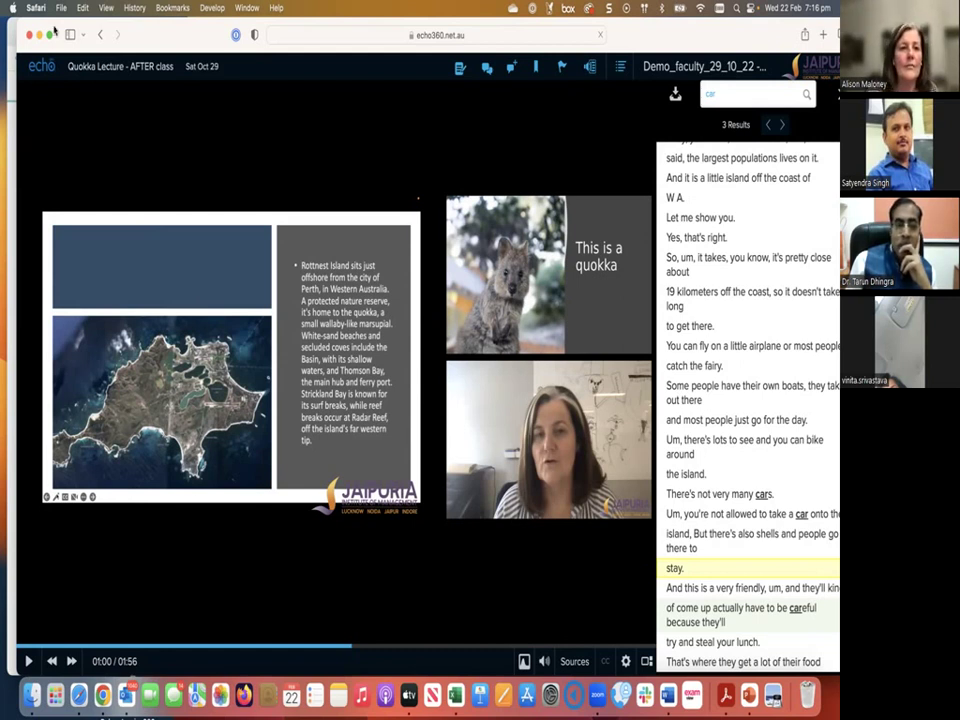
Step: Return to the student's class list for the demo course and show the options of the Week 3 presentation
{"action": "left_click_drag", "start_coordinate": [157, 35], "coordinate": [144, 35]}
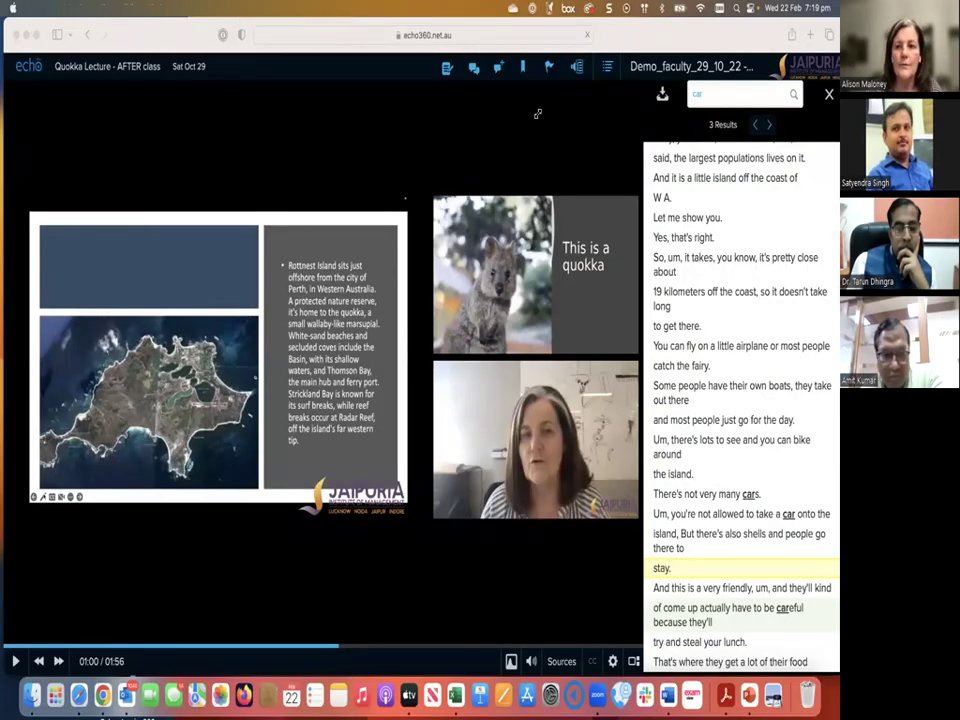
{"action": "left_click", "coordinate": [646, 68]}
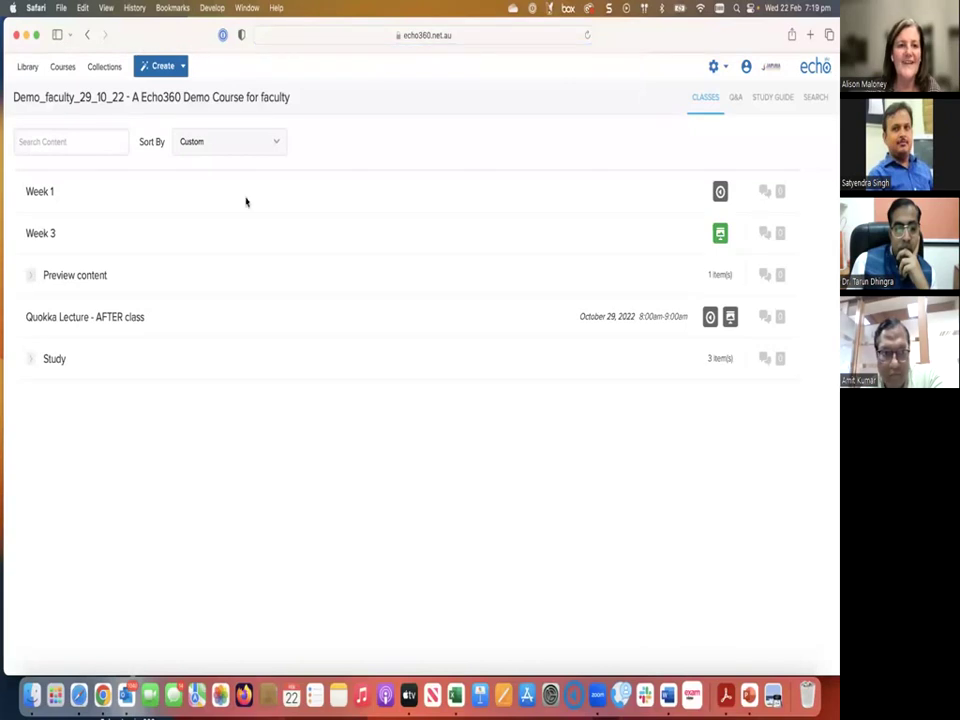
{"action": "left_click", "coordinate": [721, 236]}
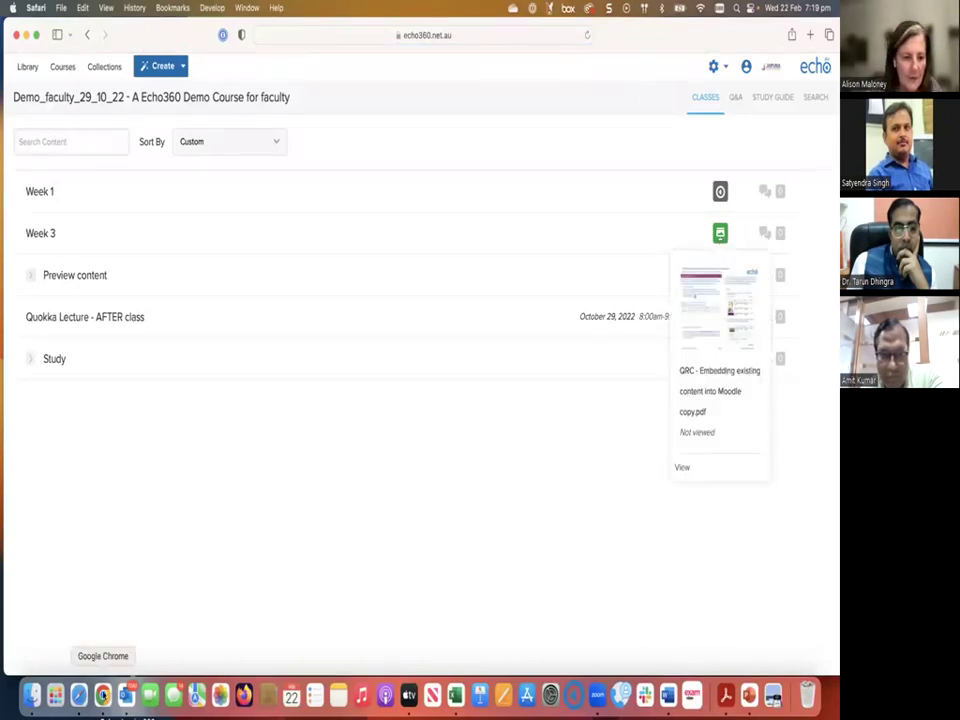
Step: Switch to Chrome, return to the instructor's class list and rename the Week 1 video as "Zoom demo"
{"action": "left_click", "coordinate": [103, 694]}
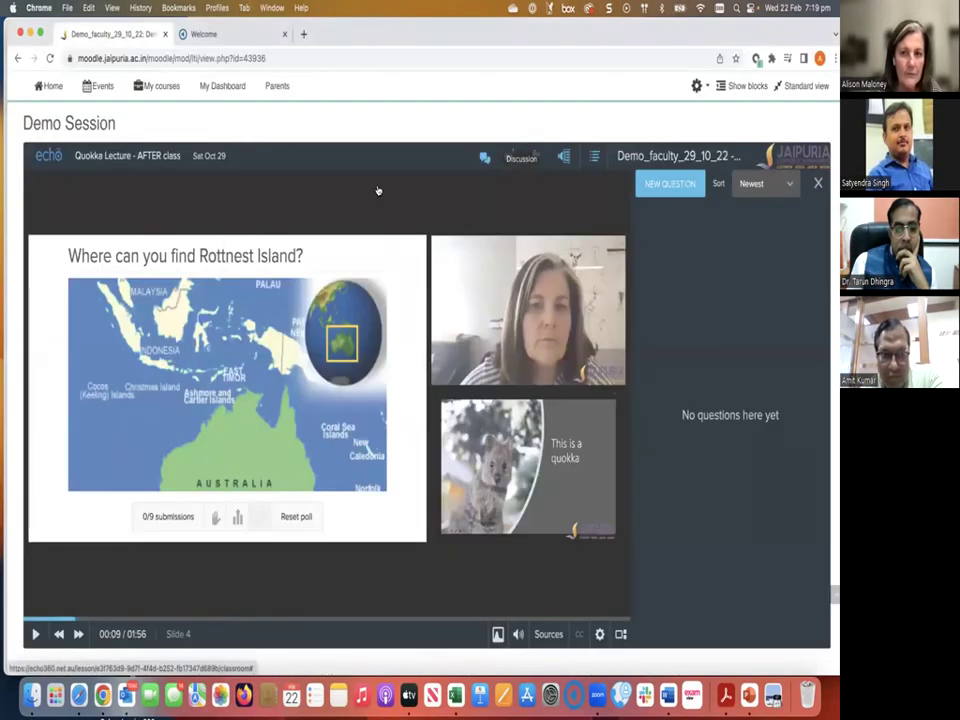
{"action": "left_click", "coordinate": [470, 160]}
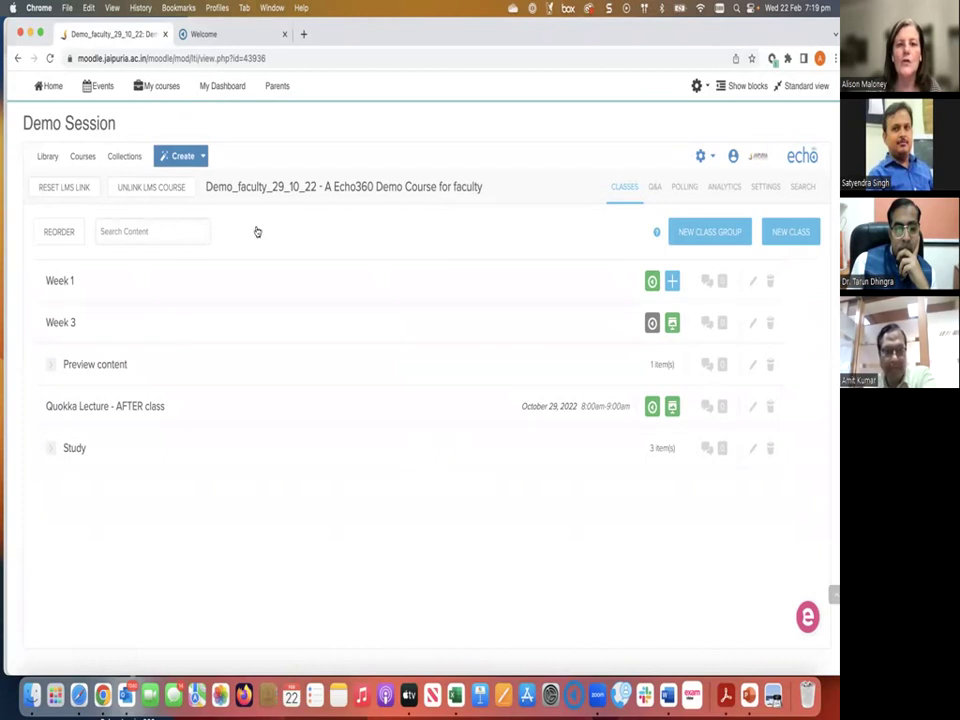
{"action": "left_click", "coordinate": [652, 284]}
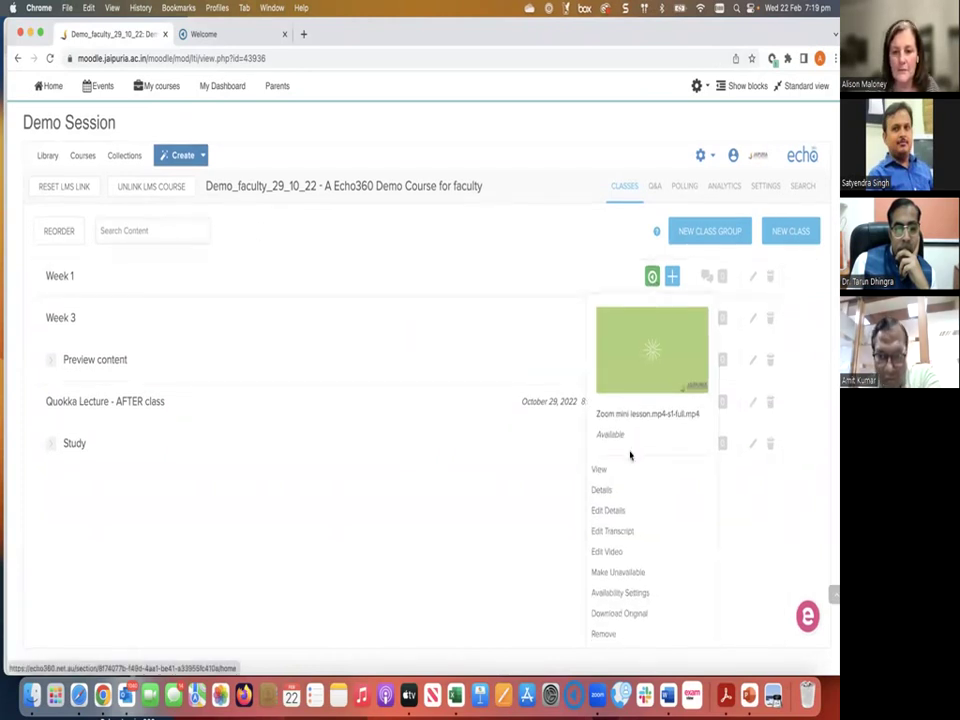
{"action": "left_click", "coordinate": [605, 513]}
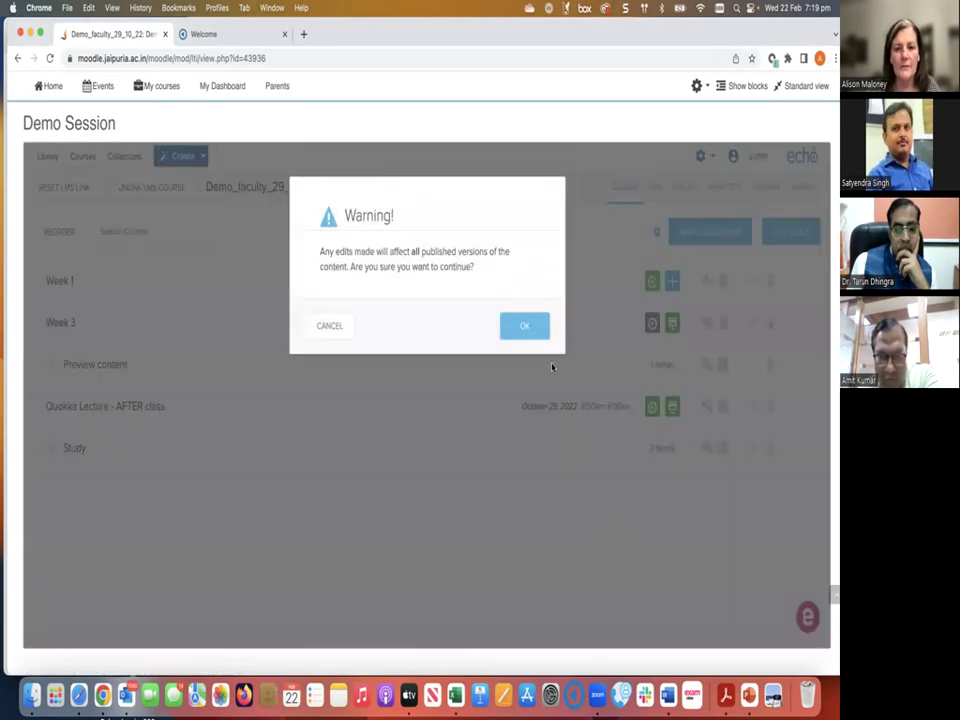
{"action": "left_click", "coordinate": [527, 327]}
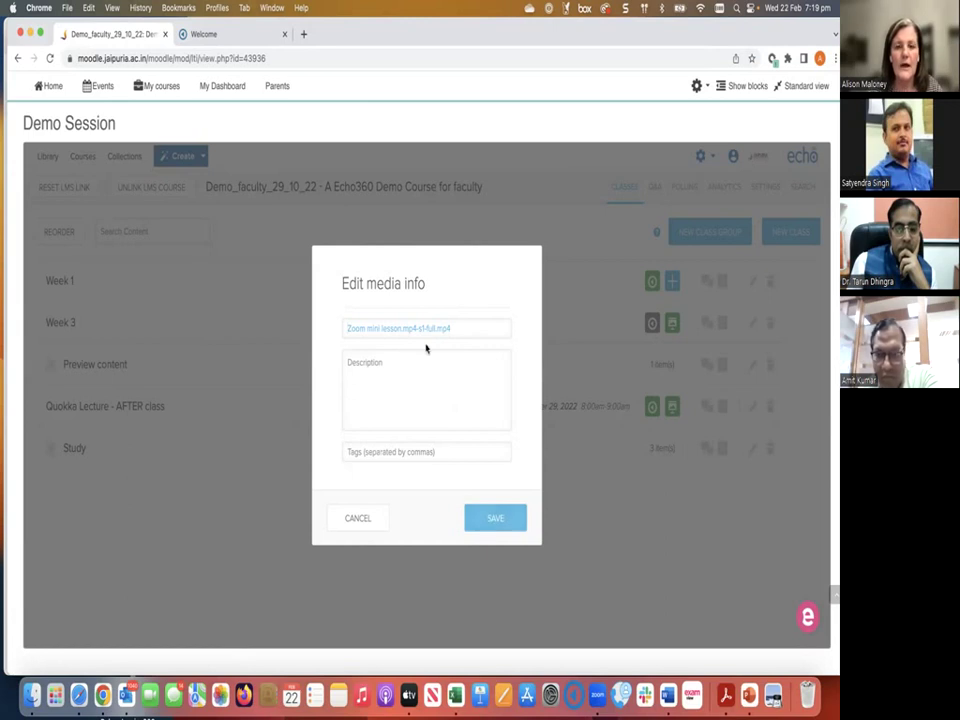
{"action": "left_click_drag", "start_coordinate": [442, 327], "coordinate": [368, 327]}
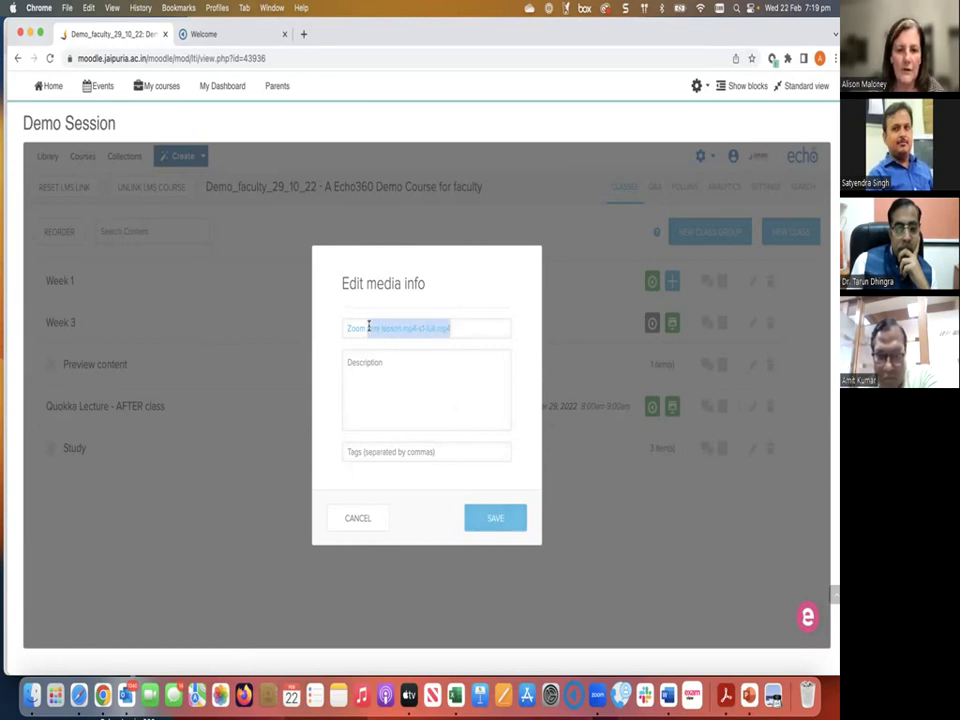
{"action": "key", "text": "BackSpace"}
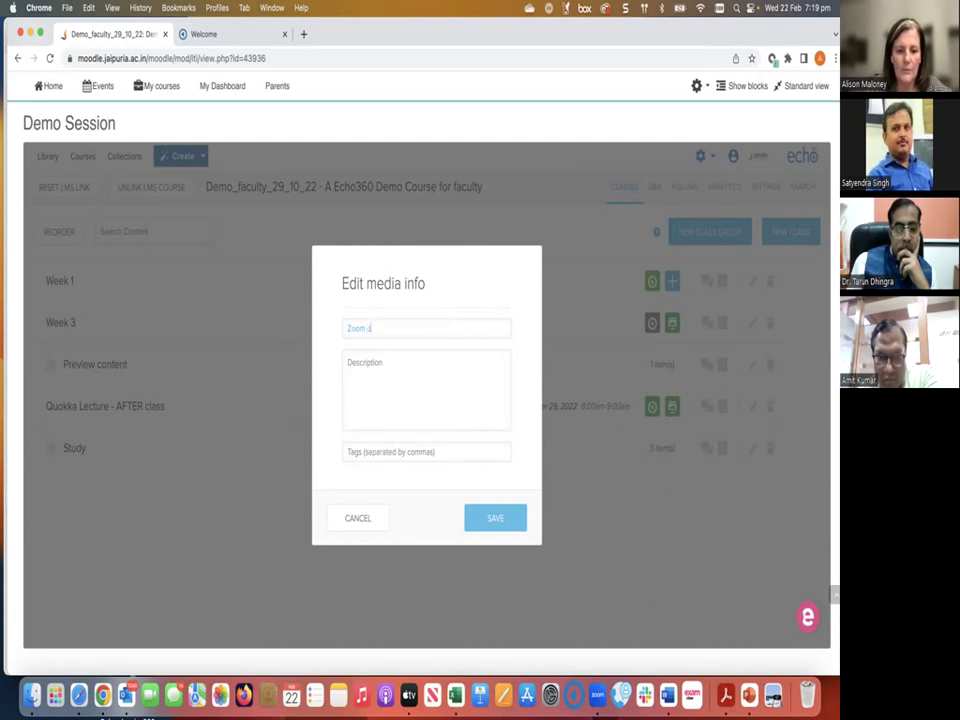
{"action": "left_click", "coordinate": [494, 519]}
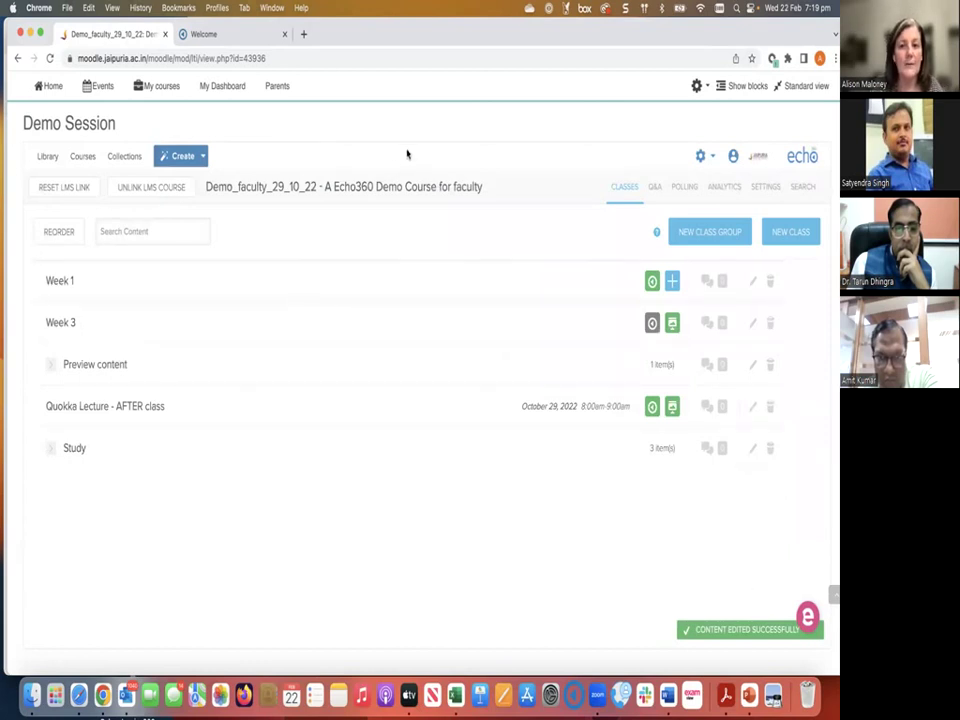
Step: Open the 14-second Welcome video from the library and change its title to "Welcome home"
{"action": "left_click", "coordinate": [51, 162]}
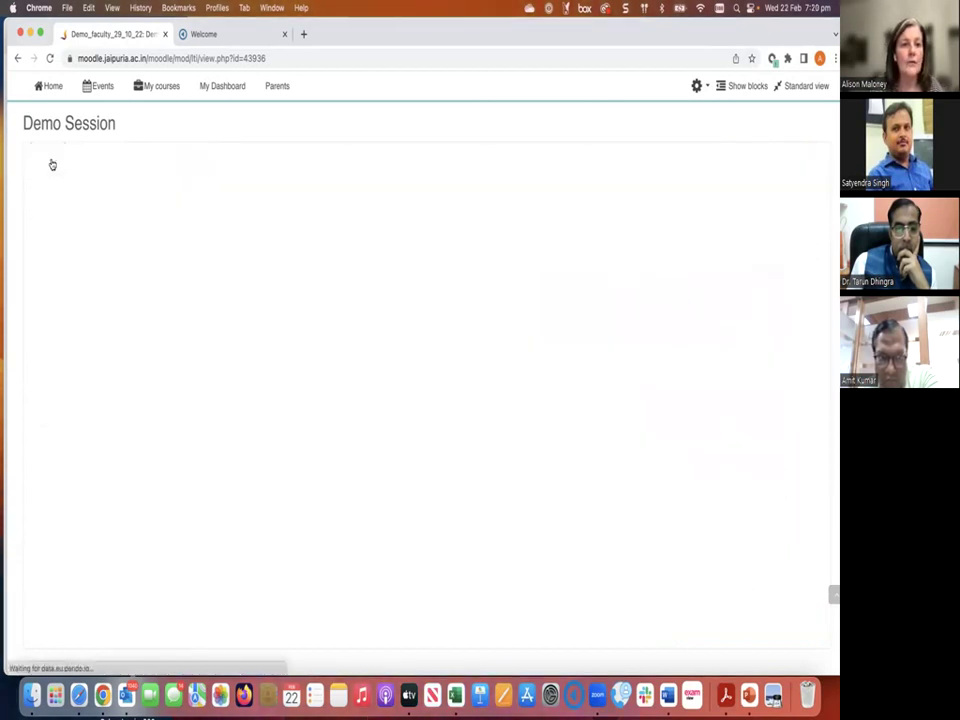
{"action": "scroll", "coordinate": [304, 228], "scroll_direction": "down", "scroll_amount": 5}
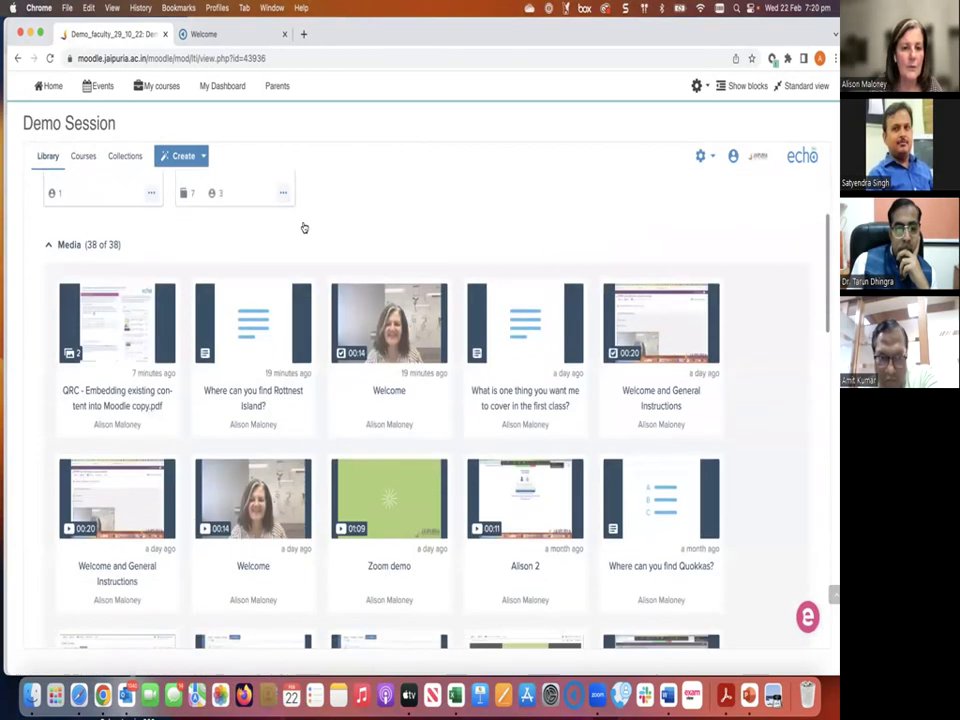
{"action": "scroll", "coordinate": [304, 228], "scroll_direction": "down", "scroll_amount": 2}
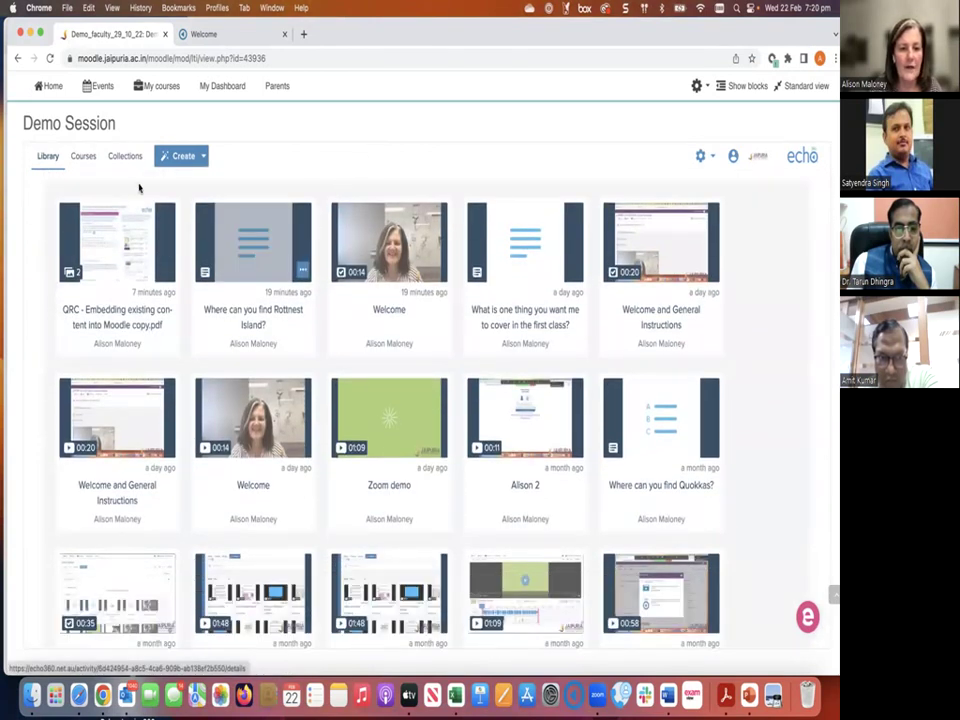
{"action": "left_click", "coordinate": [303, 449]}
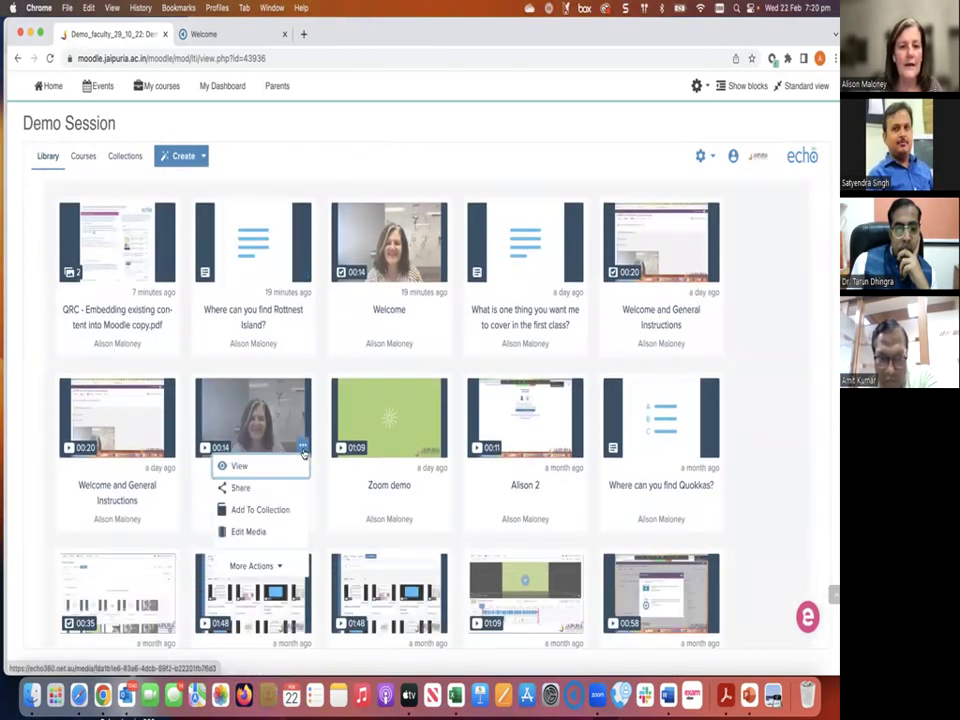
{"action": "left_click", "coordinate": [240, 467]}
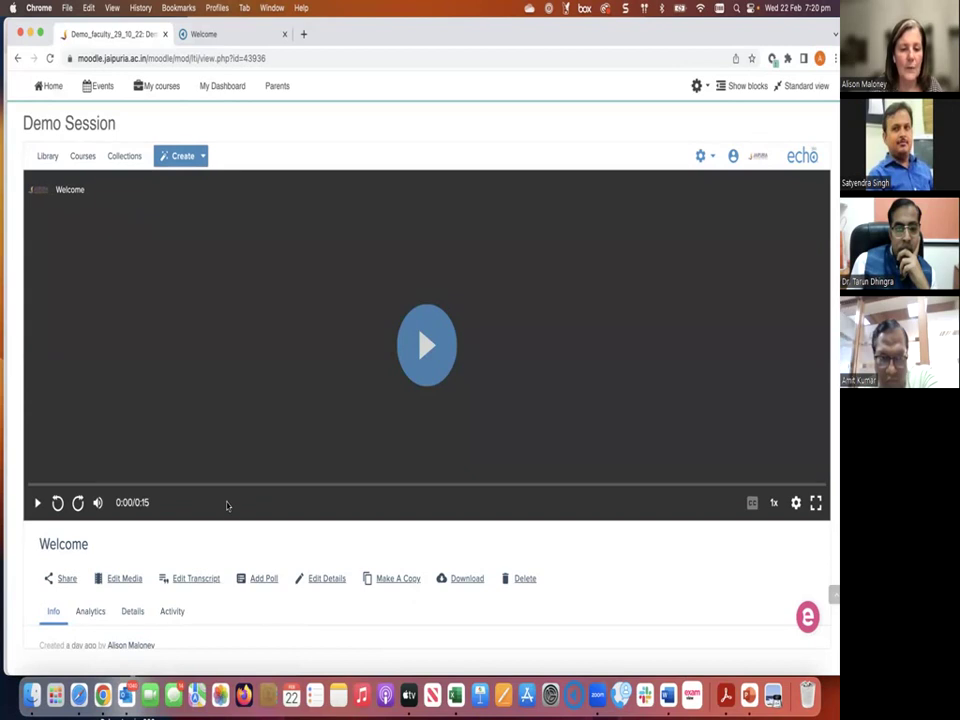
{"action": "left_click", "coordinate": [328, 580]}
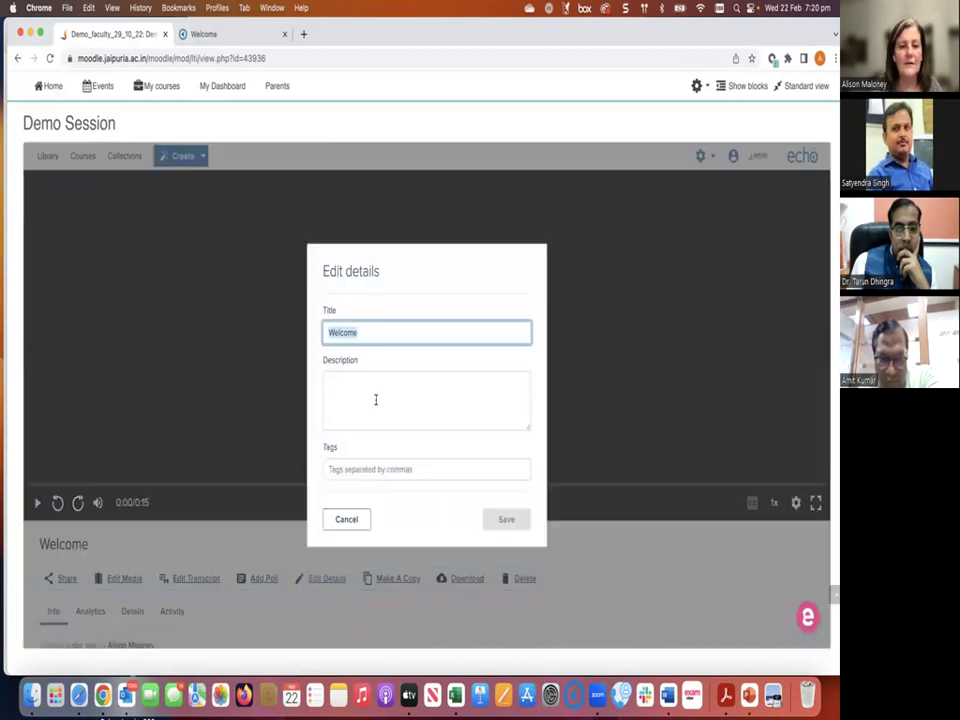
{"action": "left_click", "coordinate": [367, 337]}
{"action": "type", "text": "home"}
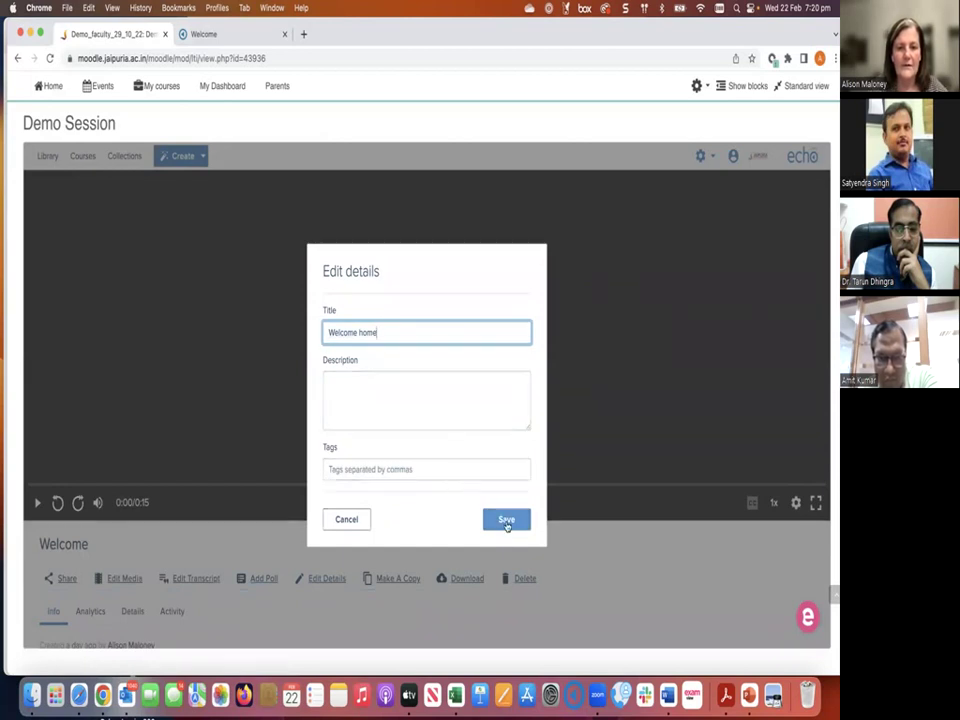
{"action": "left_click", "coordinate": [506, 521]}
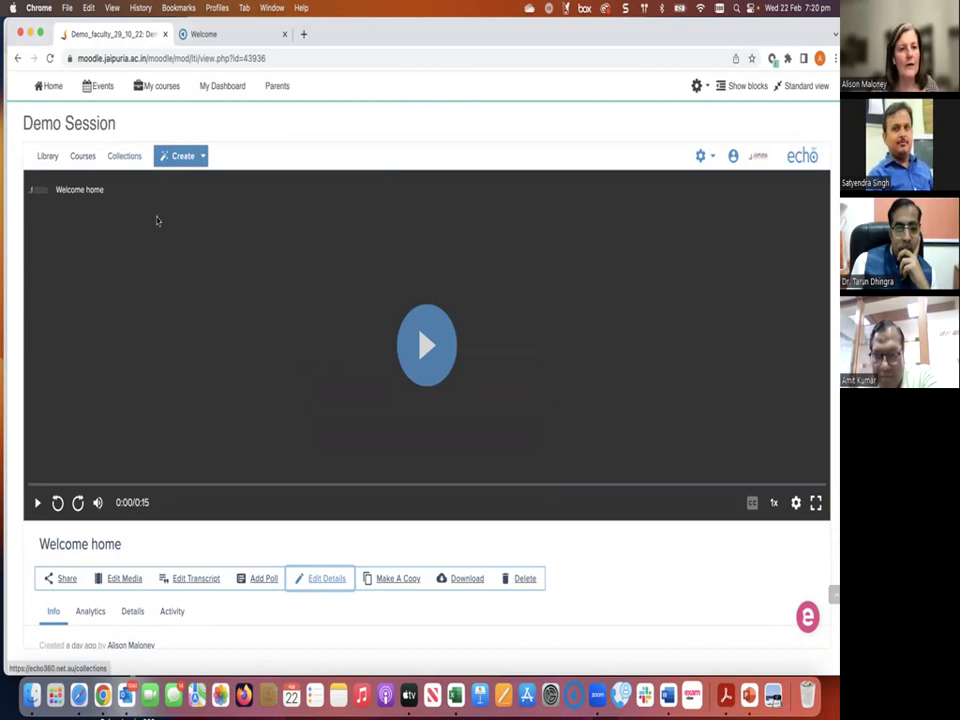
Step: Make a copy of the "QRC - Embedding existing content into Moodle copy.pdf" presentation in the library
{"action": "left_click", "coordinate": [48, 157]}
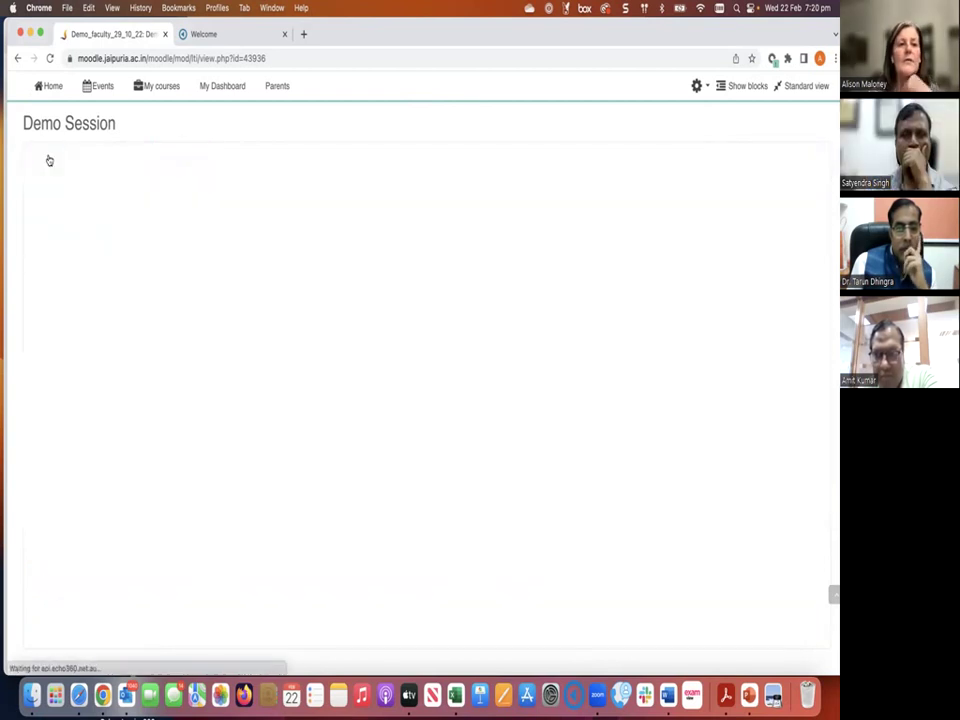
{"action": "scroll", "coordinate": [195, 433], "scroll_direction": "down", "scroll_amount": 3}
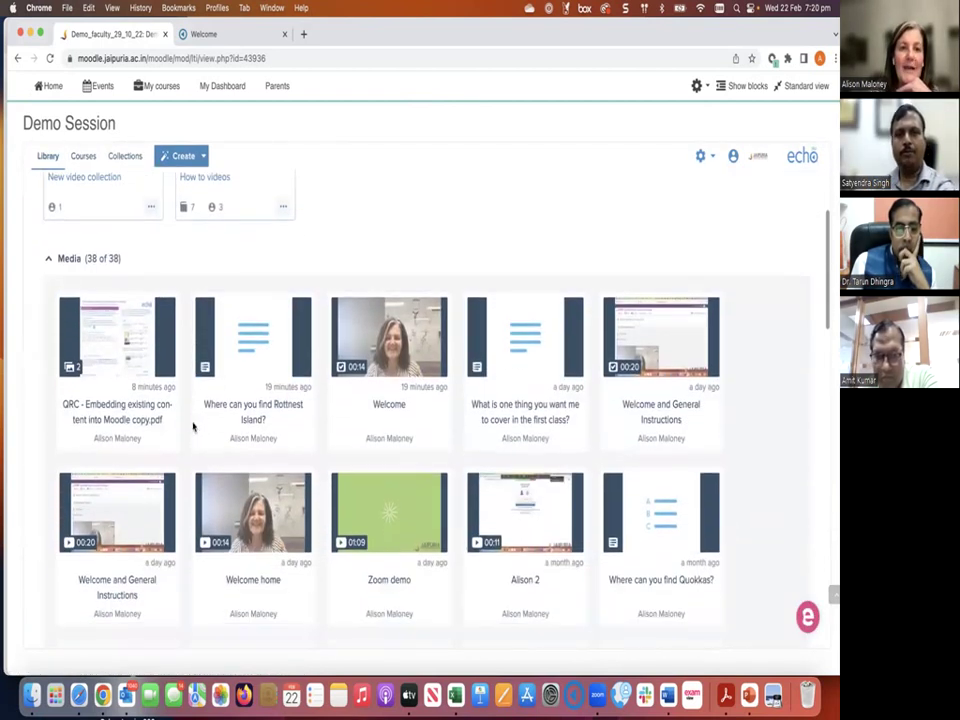
{"action": "left_click", "coordinate": [167, 366]}
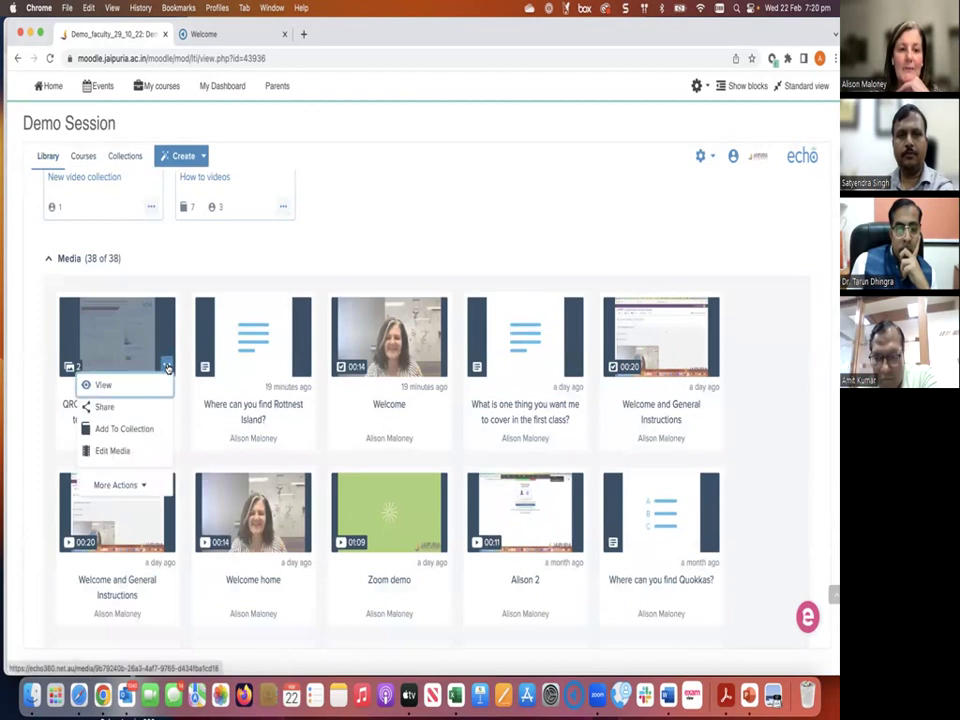
{"action": "scroll", "coordinate": [145, 437], "scroll_direction": "down", "scroll_amount": 2}
{"action": "left_click", "coordinate": [140, 418]}
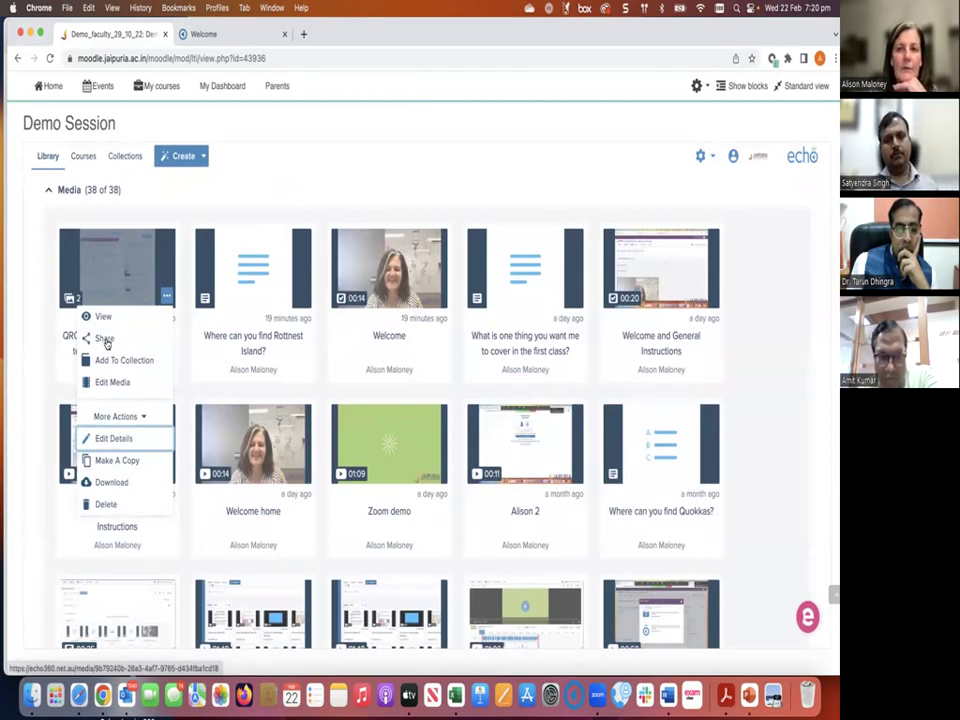
{"action": "left_click", "coordinate": [112, 461]}
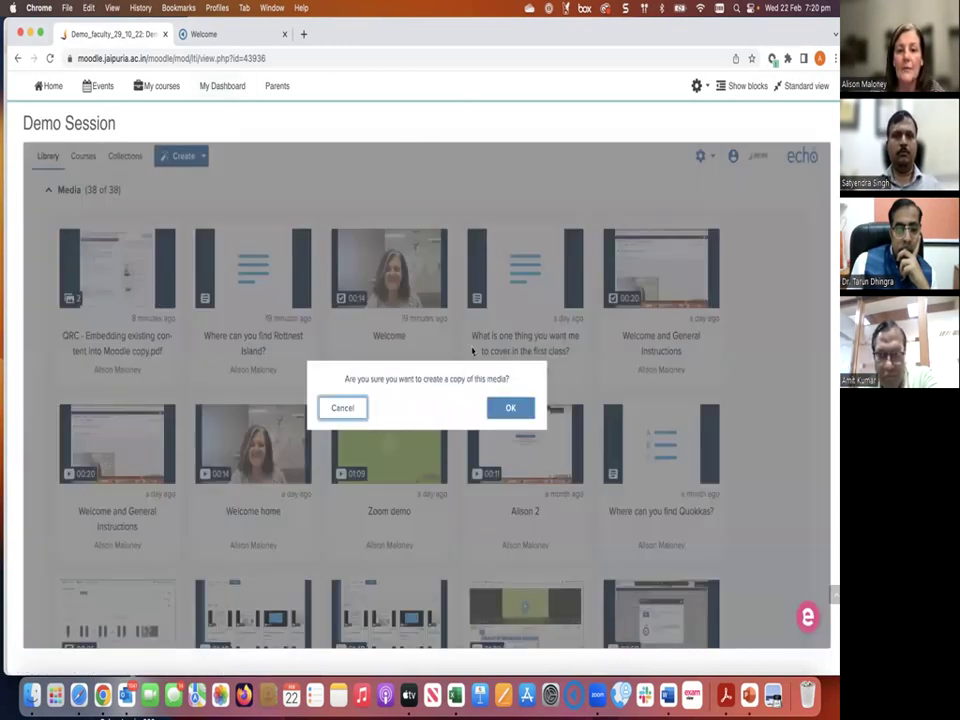
{"action": "left_click", "coordinate": [512, 406]}
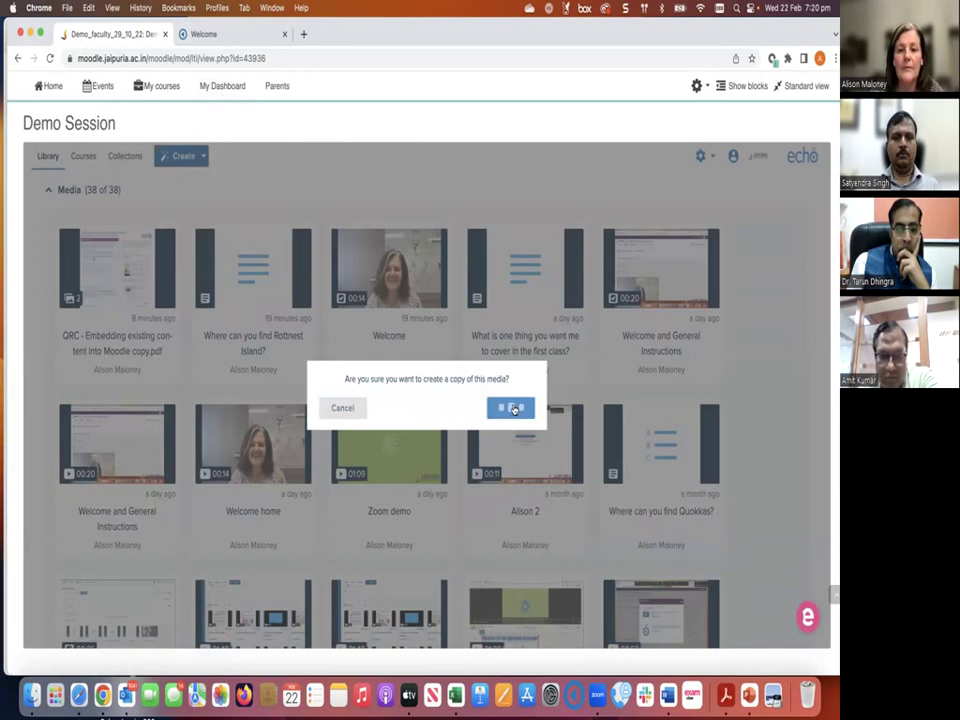